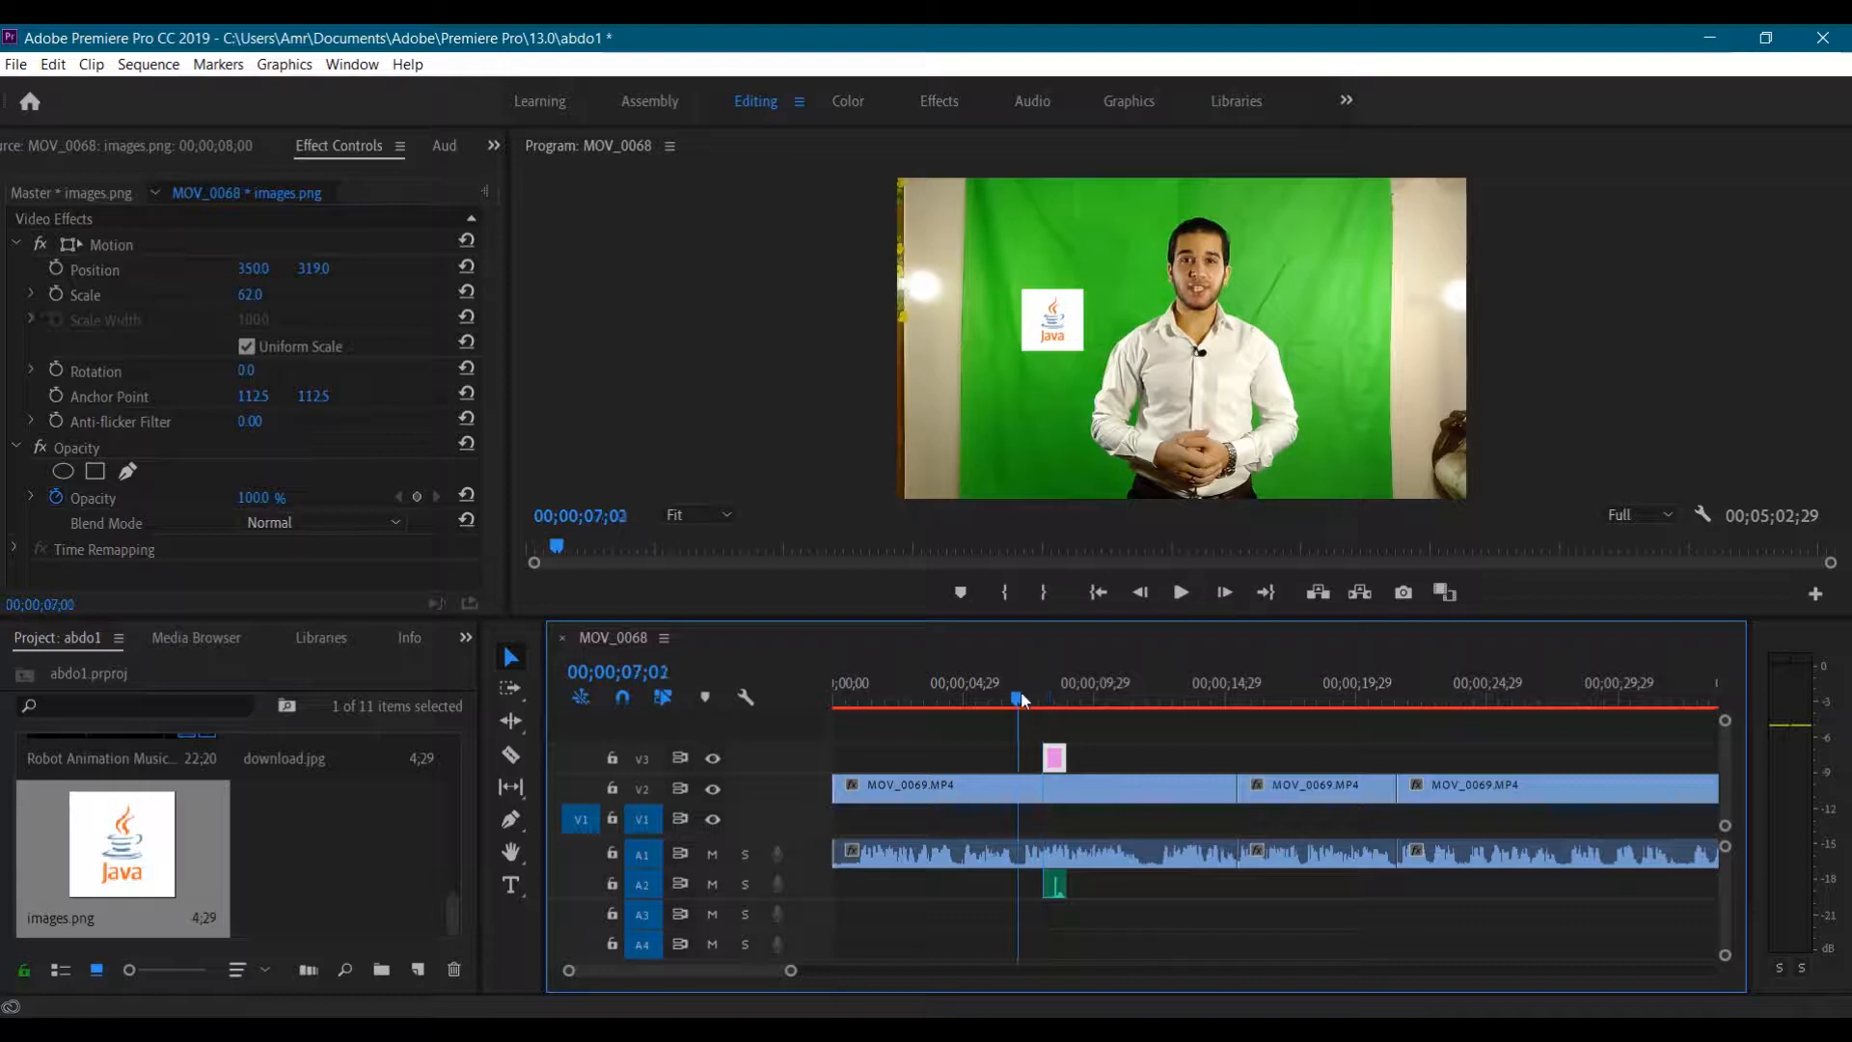
Play the sequence to the second logo cue and move a spare pop sound clip from A1 onto A2 near 00;00;27
left_click(1180, 591)
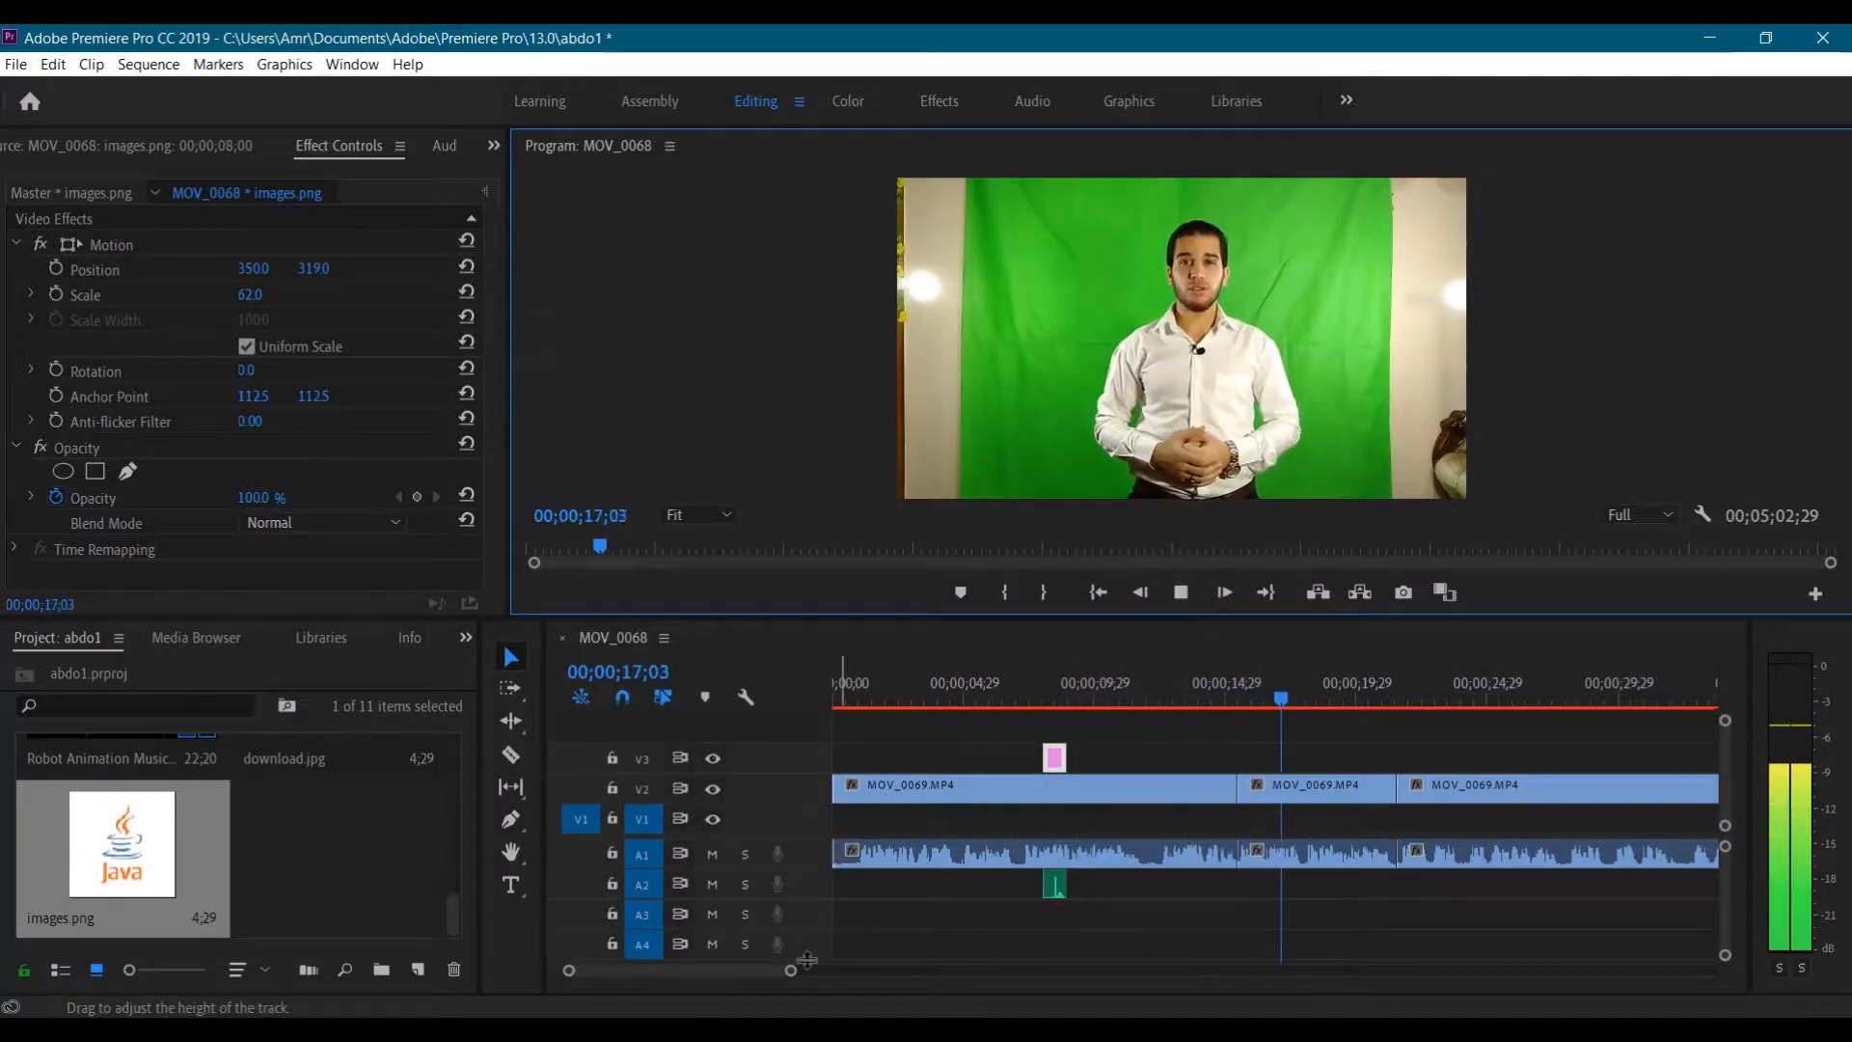
left_click_drag(793, 969, 1339, 1000)
left_click(1180, 591)
left_click_drag(1479, 855, 893, 885)
left_click_drag(1335, 970, 1101, 982)
Place download.jpg on V3 above that pop sound, set its scale to 89 and position to 337, 303, and play it back
scroll(376, 854, "up", 2)
left_click_drag(376, 854, 1246, 764)
left_click_drag(249, 296, 193, 268)
left_click_drag(314, 268, 328, 274)
left_click(1180, 593)
left_click(1180, 592)
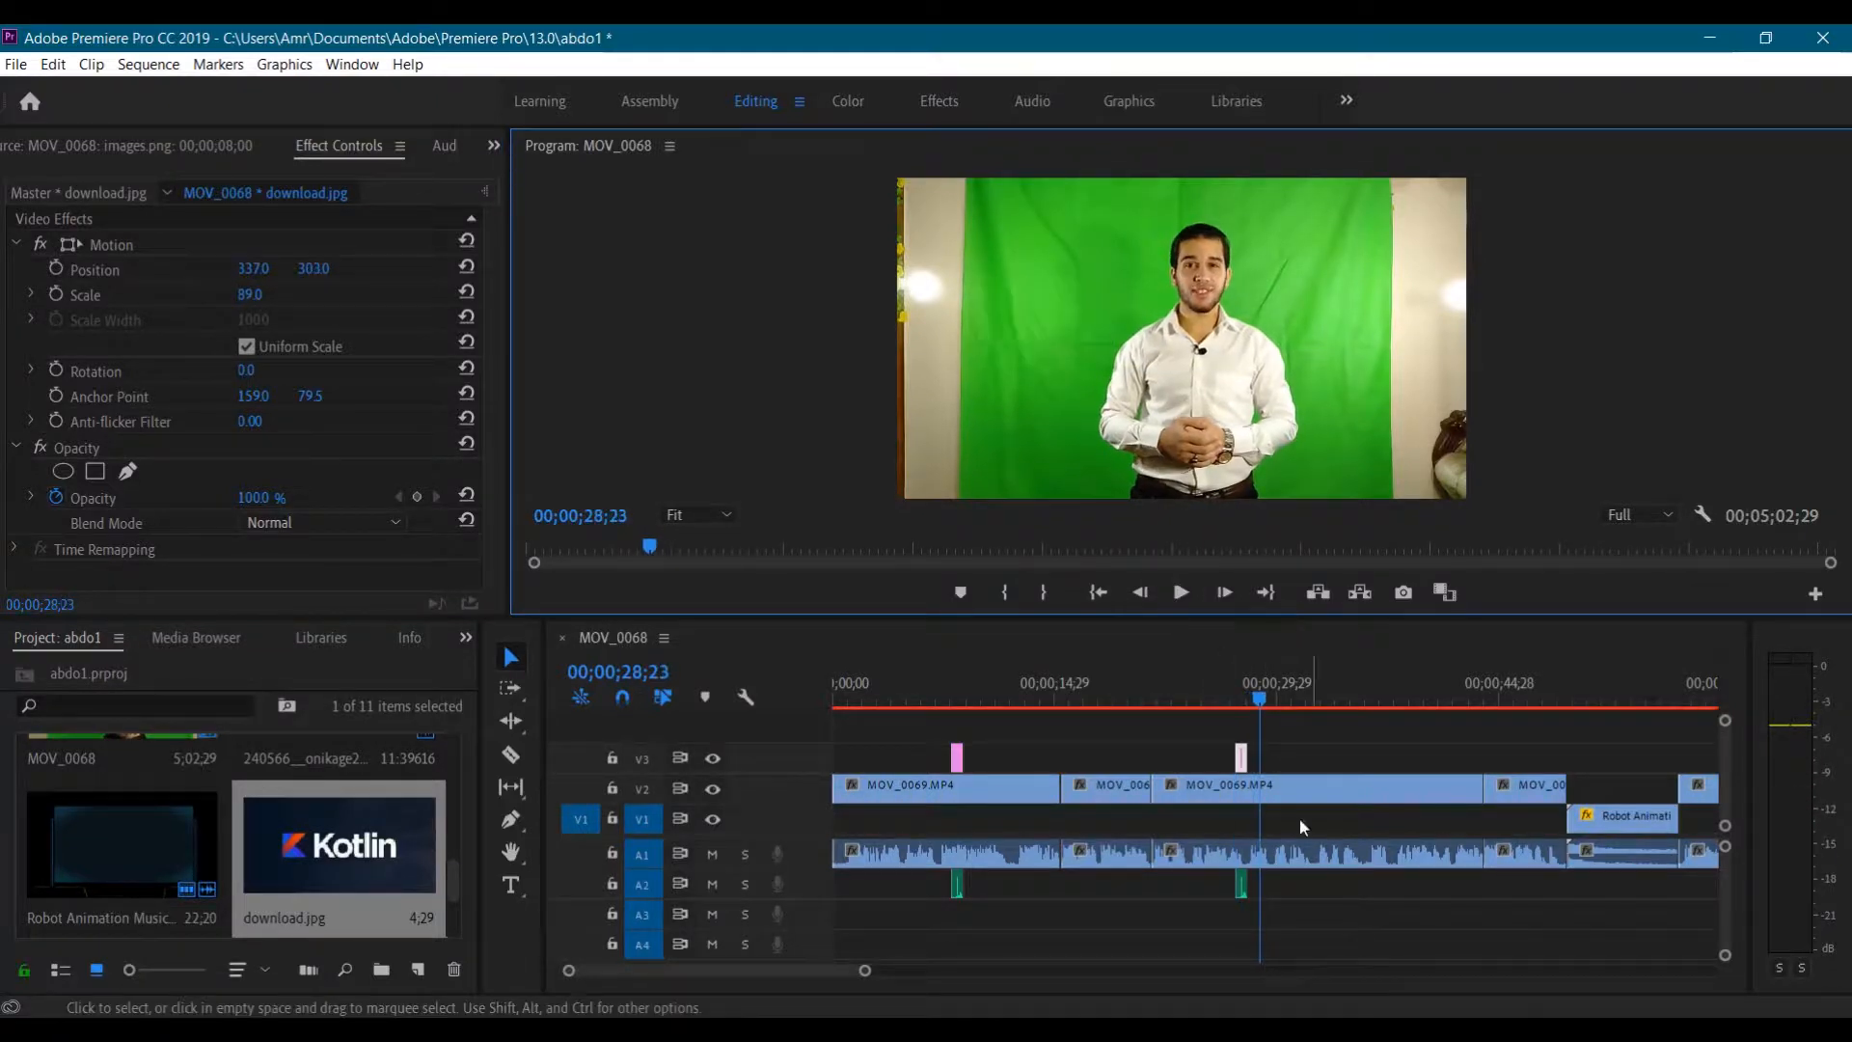
Extend the Kotlin logo clip on V3 to end just before 00;00;28;19 and play back its timing
left_click(1240, 881)
left_click_drag(1258, 696, 1227, 697)
left_click(1241, 762)
left_click_drag(1237, 762, 1251, 762)
left_click(1181, 592)
left_click(1180, 592)
left_click(1227, 697)
left_click(1181, 595)
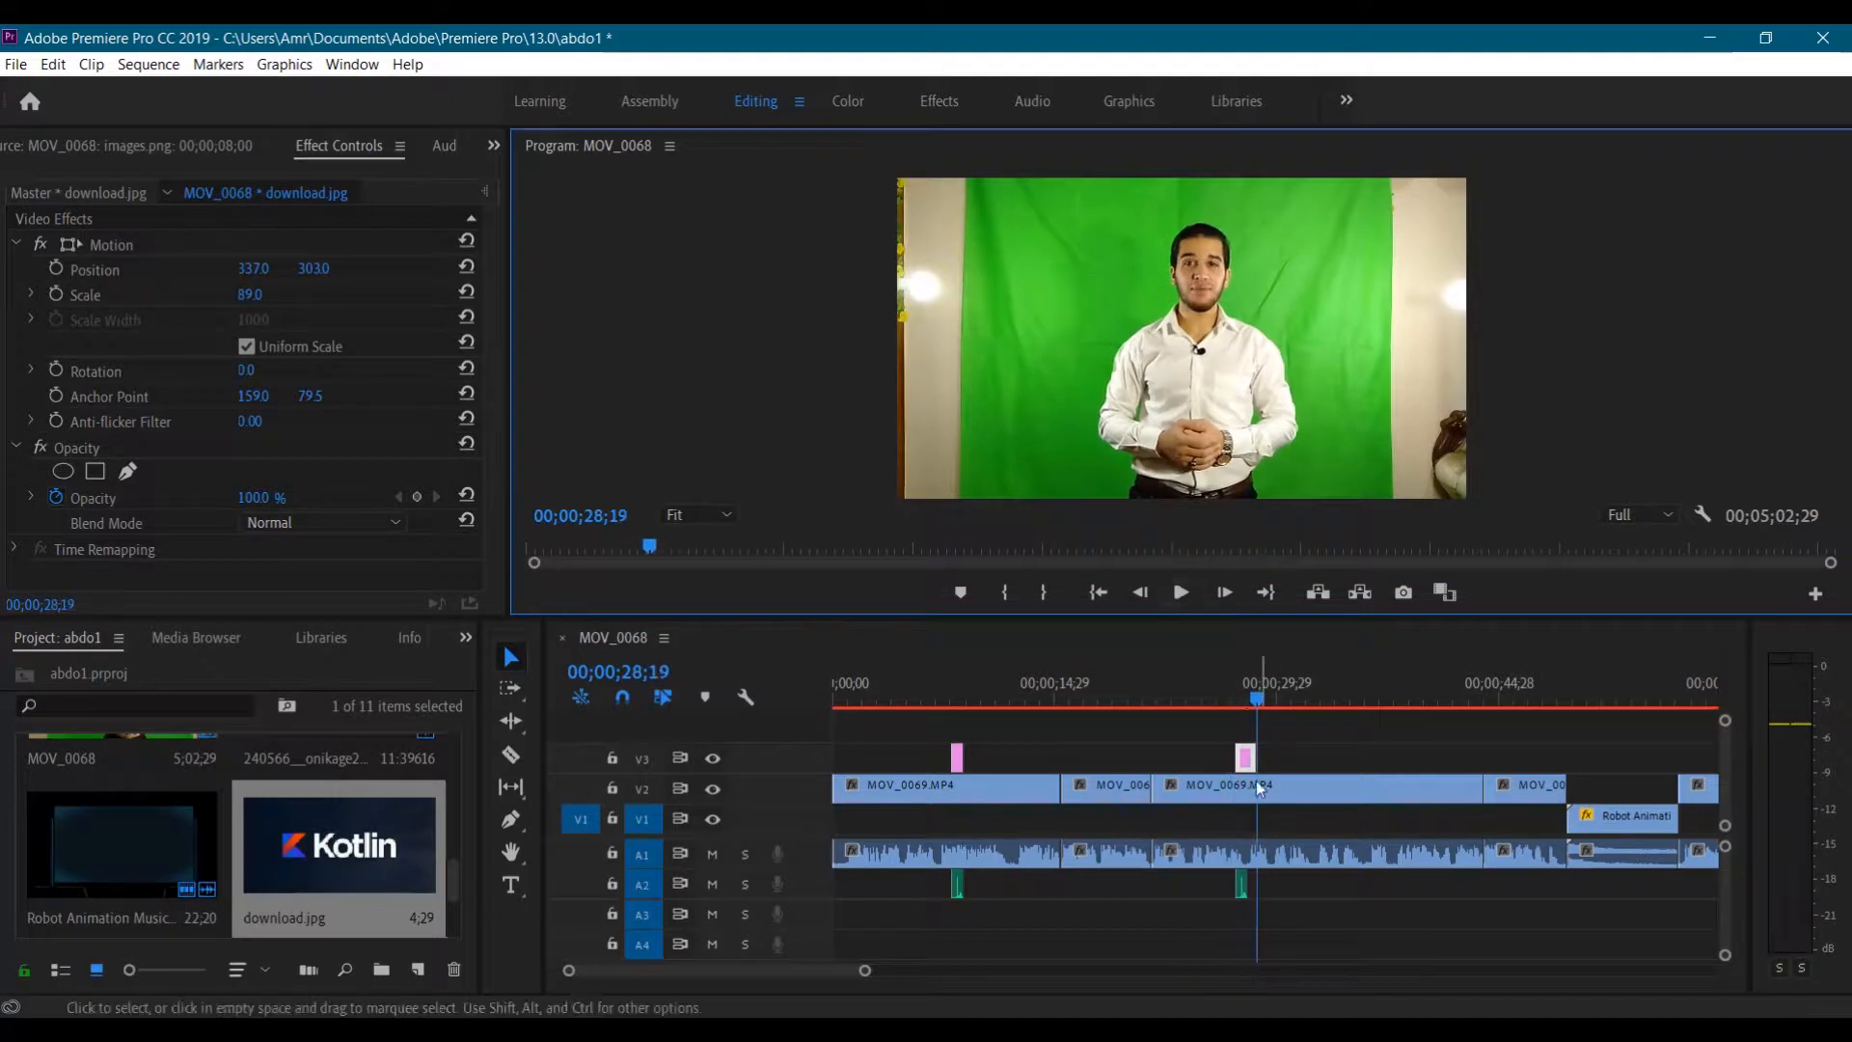
Play the sequence on to 00;00;34;04 to locate the next logo cue
left_click_drag(1241, 879, 1241, 883)
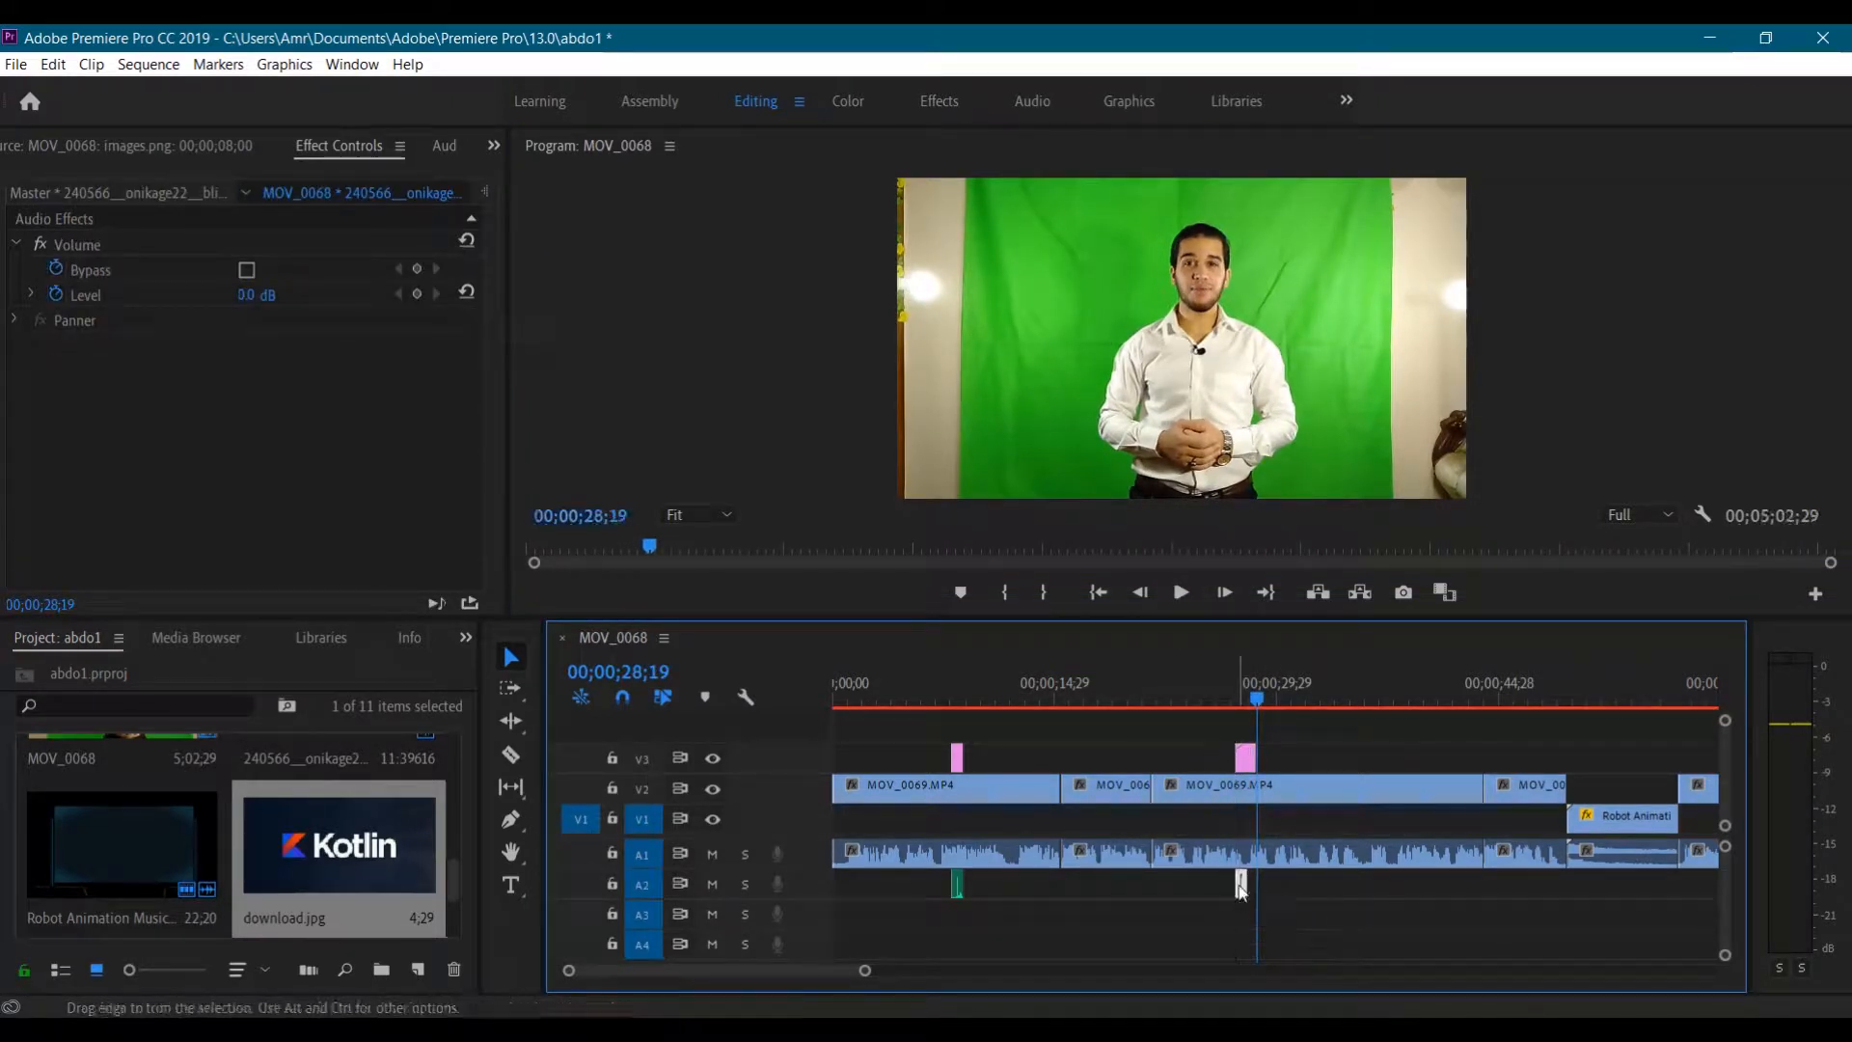
left_click(1180, 591)
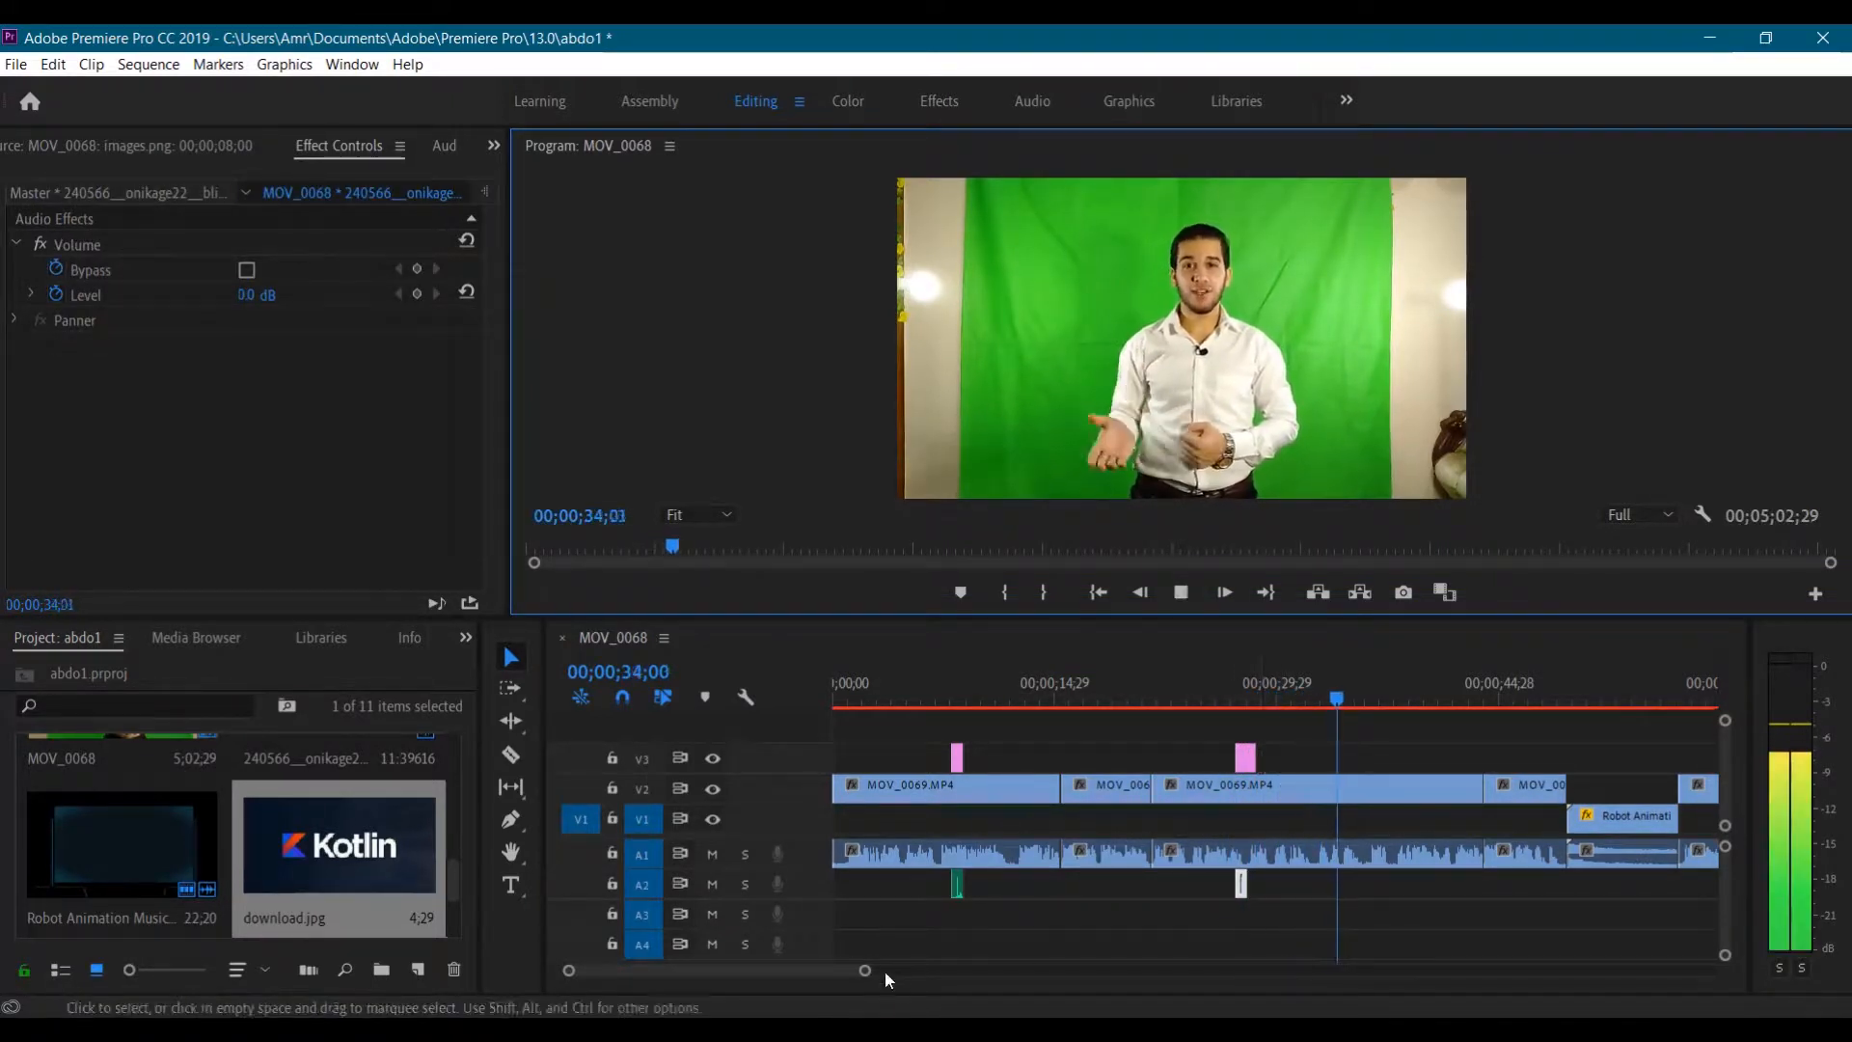
mouse_move(865, 971)
left_mouse_down()
mouse_move(918, 970)
mouse_move(857, 970)
left_mouse_up()
left_click(1182, 592)
left_click(1243, 696)
left_click_drag(1240, 696, 1227, 697)
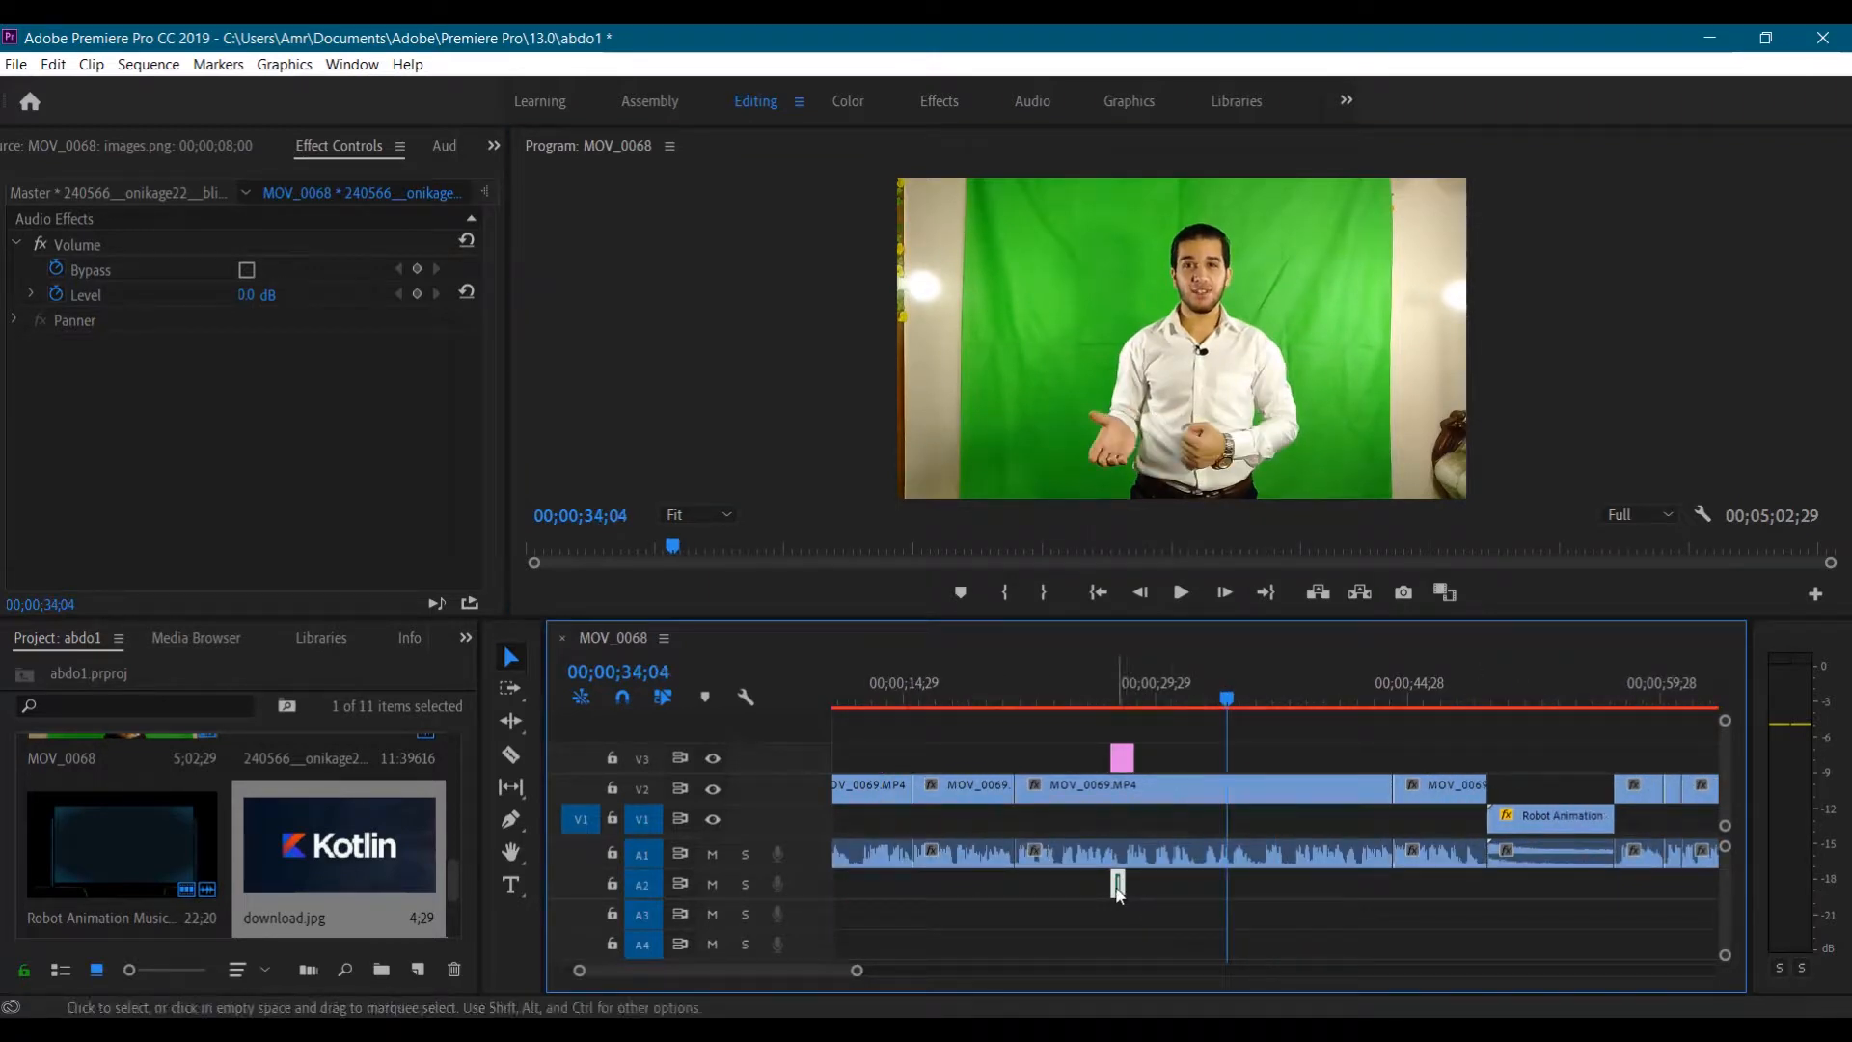
Try to paste a copy of the A2 pop sound at 00;00;34;04
right_click(1116, 884)
left_click(1211, 96)
left_click(1255, 889)
key("ctrl+v")
key("ctrl+z")
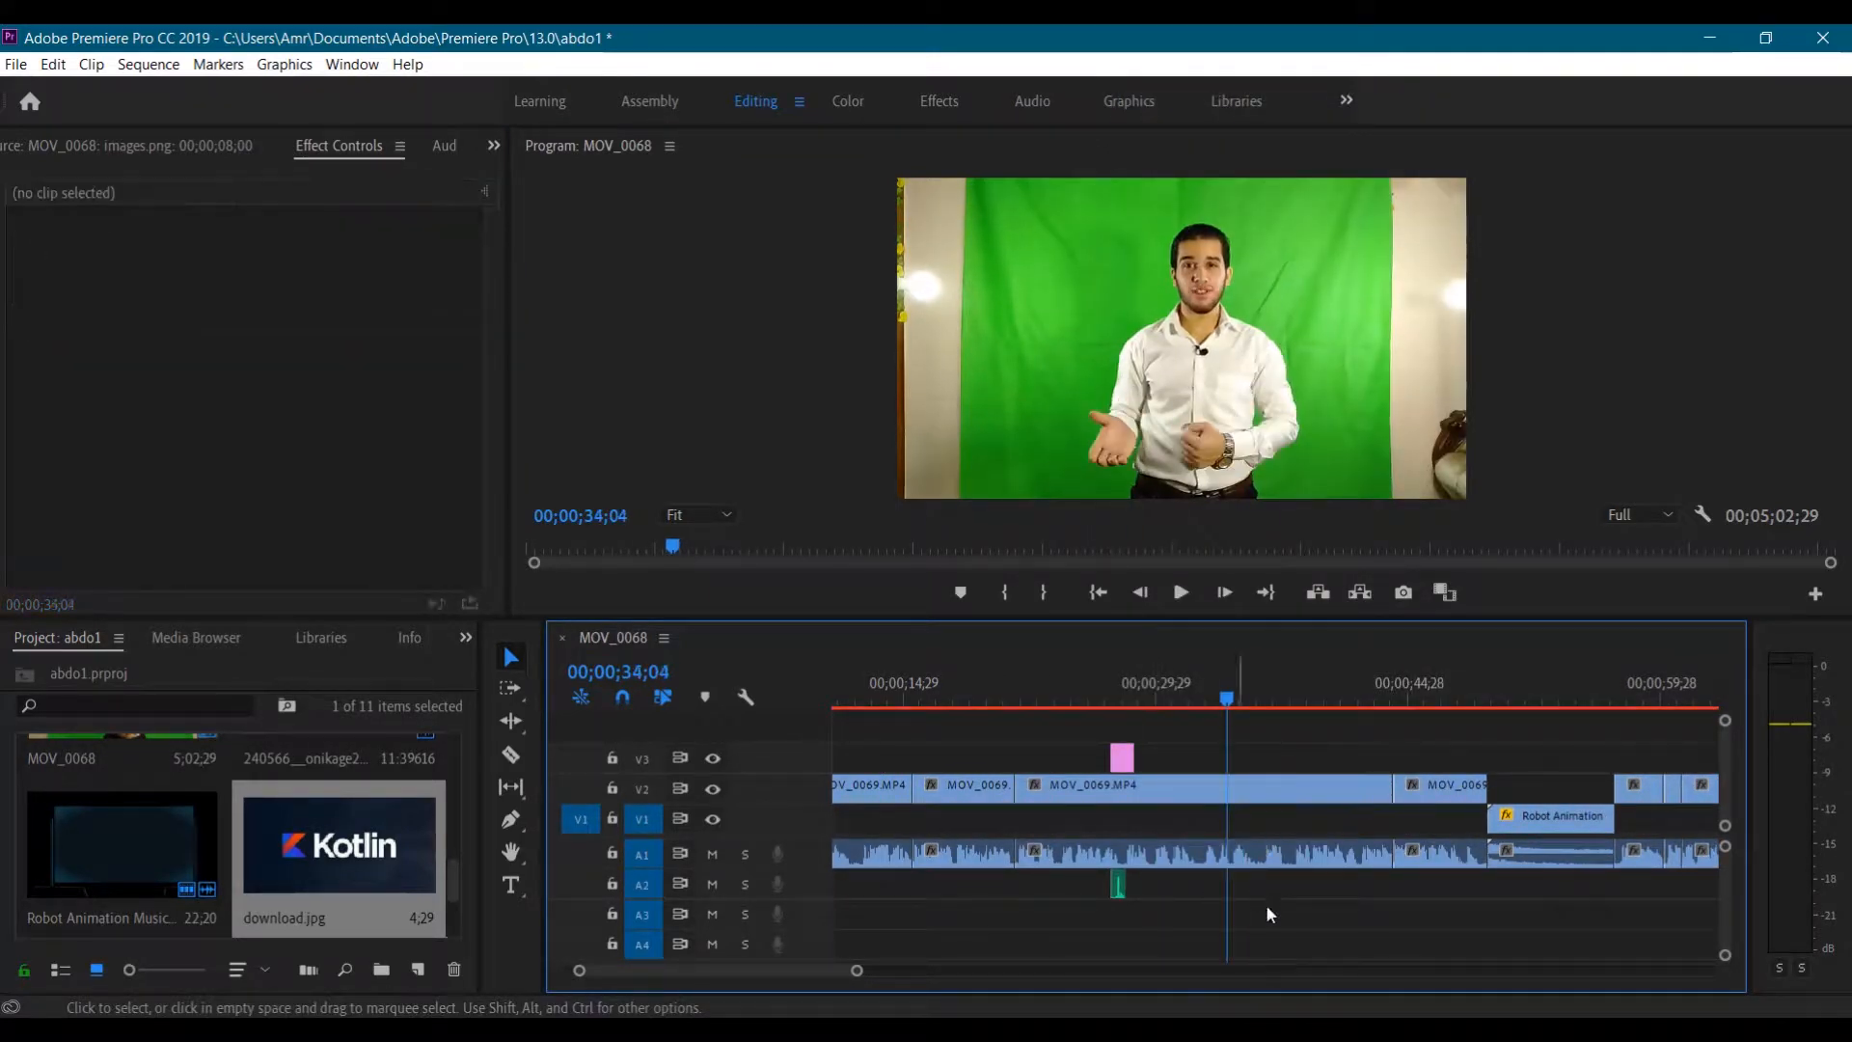
Move two spare pop sound clips from the end of A1 onto A2 near 00;00;34
left_click_drag(857, 970, 1297, 972)
left_click(1552, 857)
left_click_drag(1555, 861, 974, 910)
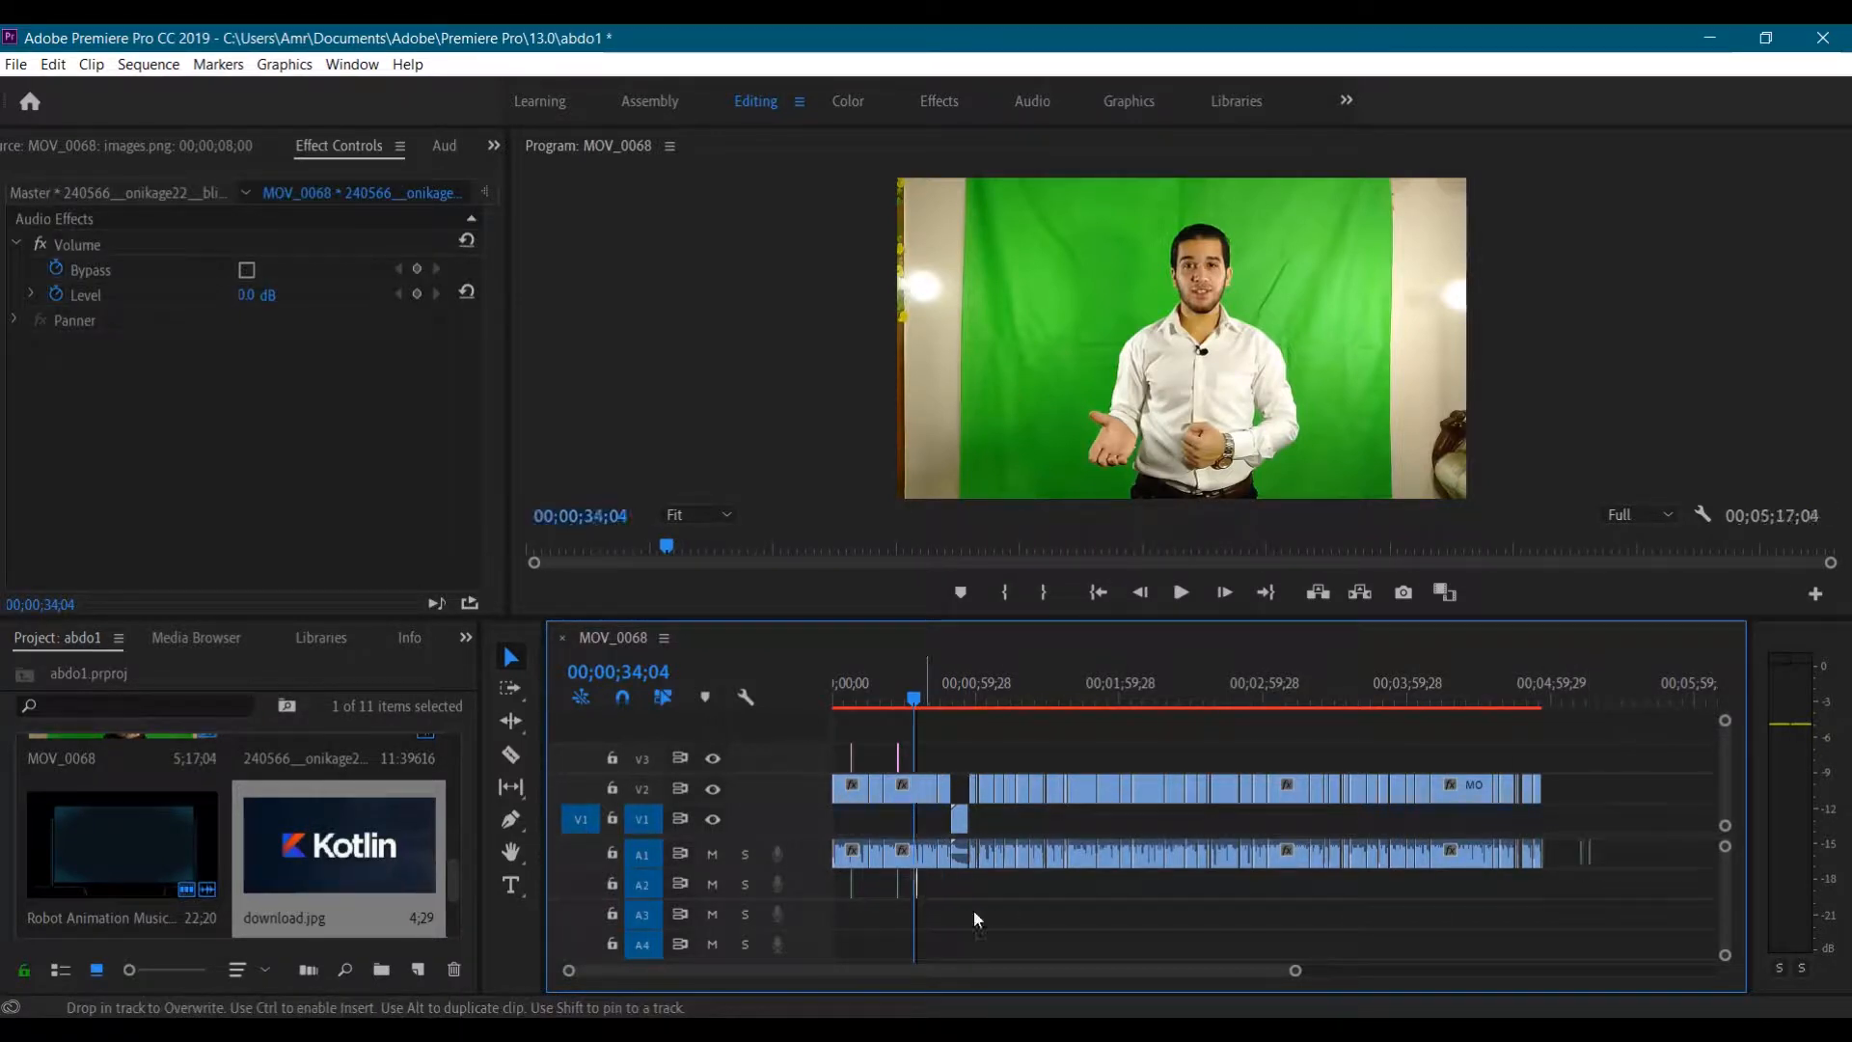
left_click_drag(1295, 970, 798, 970)
left_click(1181, 592)
Shift the two pop sounds on A2 earlier to start at about 00;00;33 and 00;00;34, and play back their timing
double_click(1292, 886)
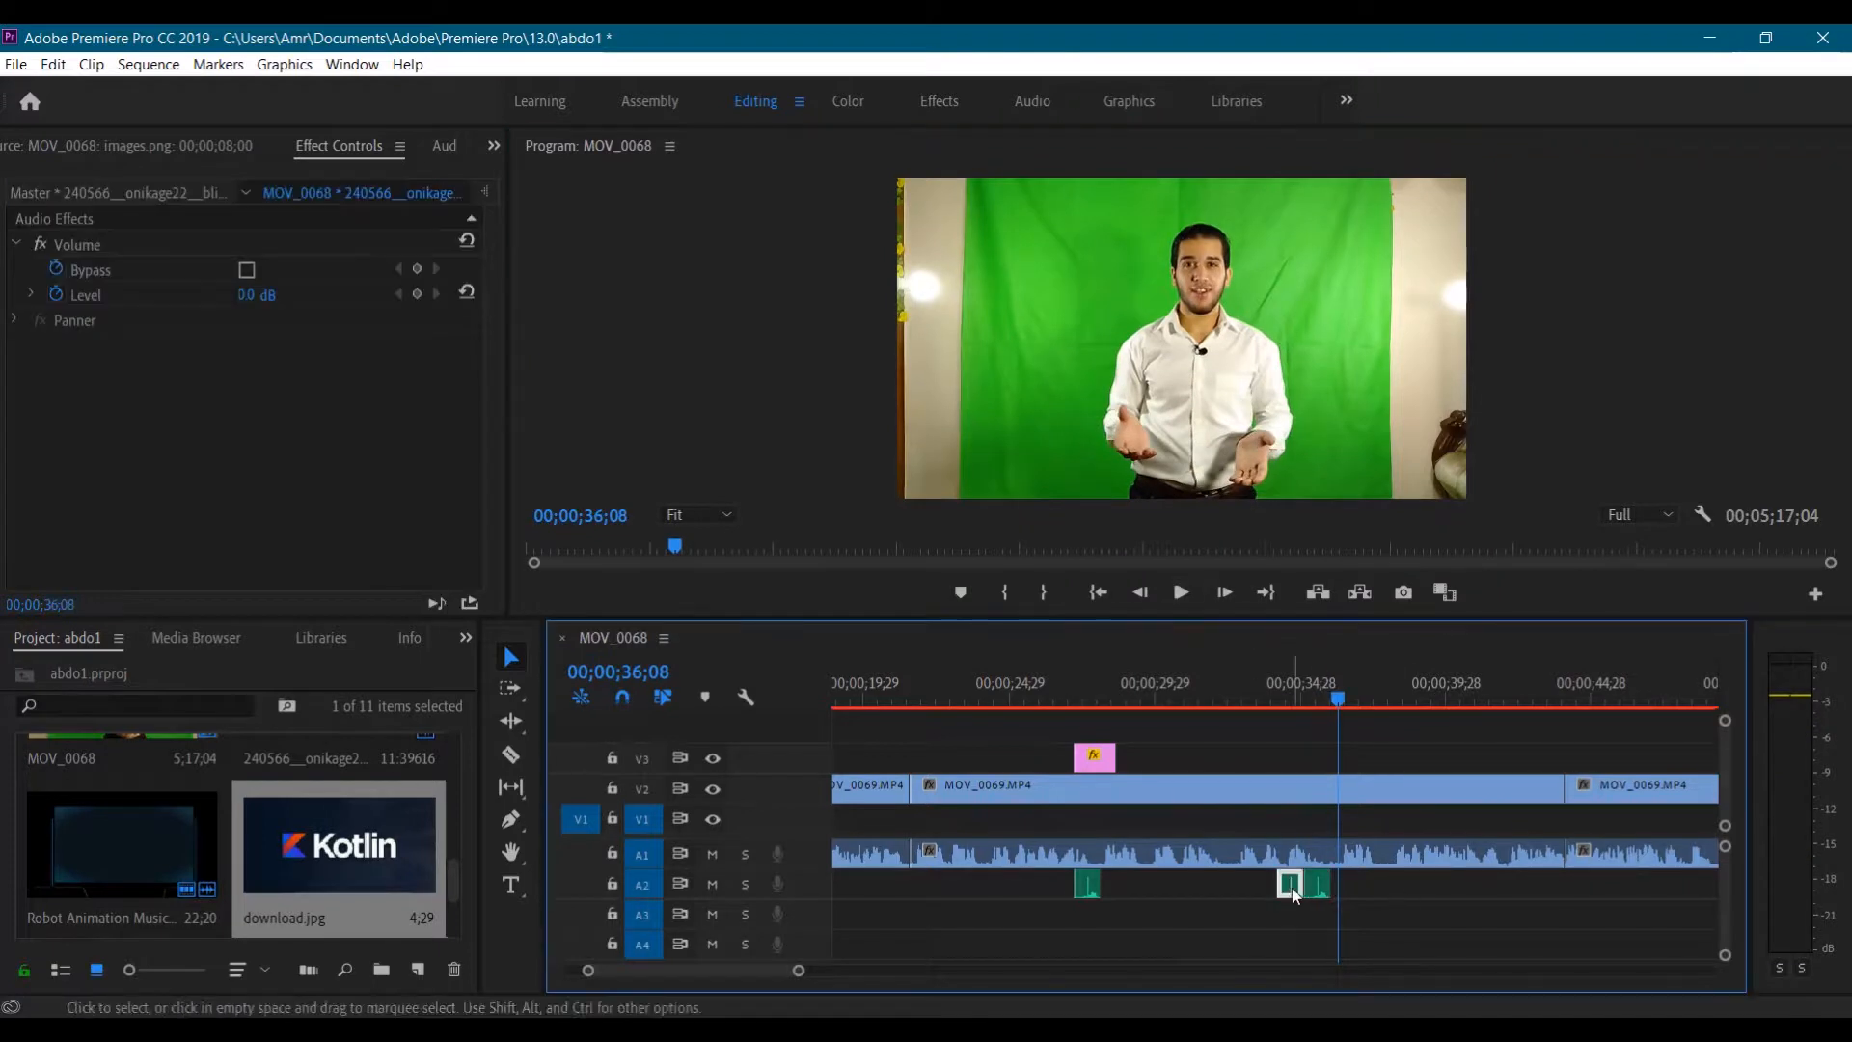
left_click_drag(1292, 887, 1273, 881)
left_click_drag(1319, 884, 1304, 886)
left_click(1265, 696)
left_click(1191, 594)
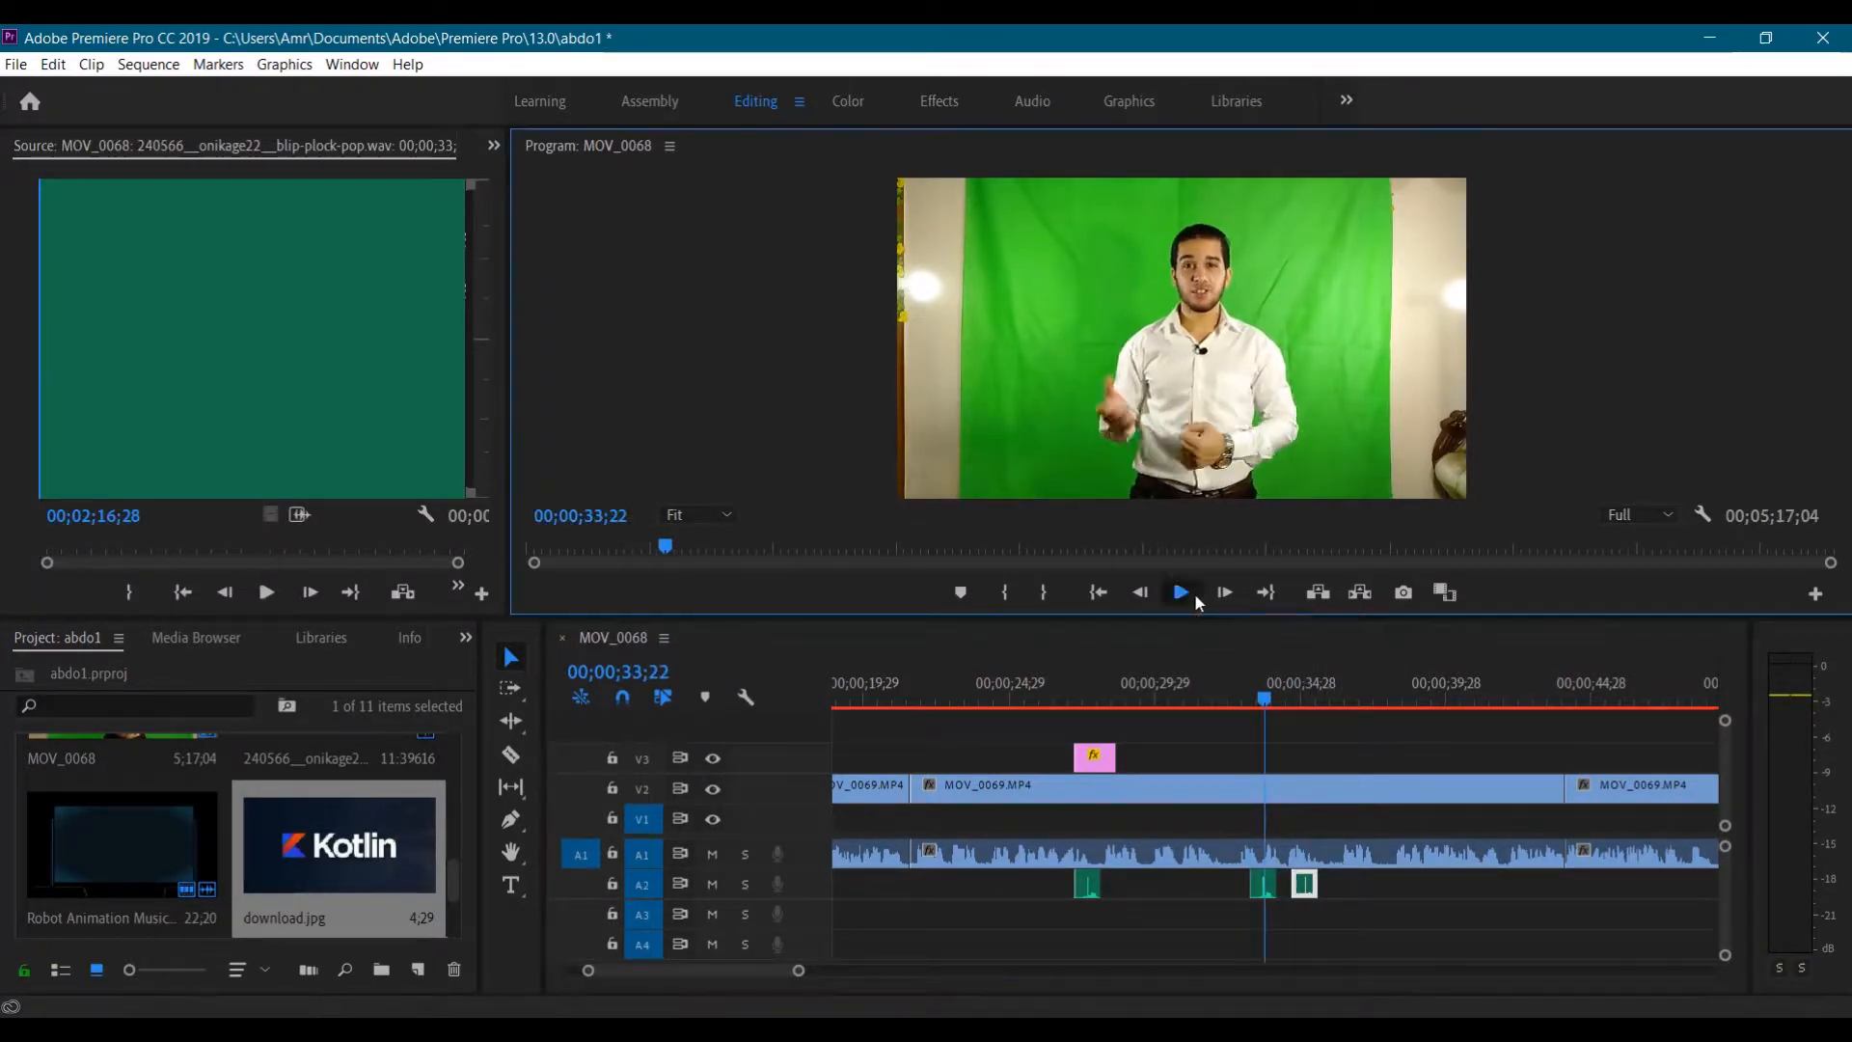
left_click(1189, 593)
left_click(1234, 696)
left_click(1176, 596)
left_click(1177, 598)
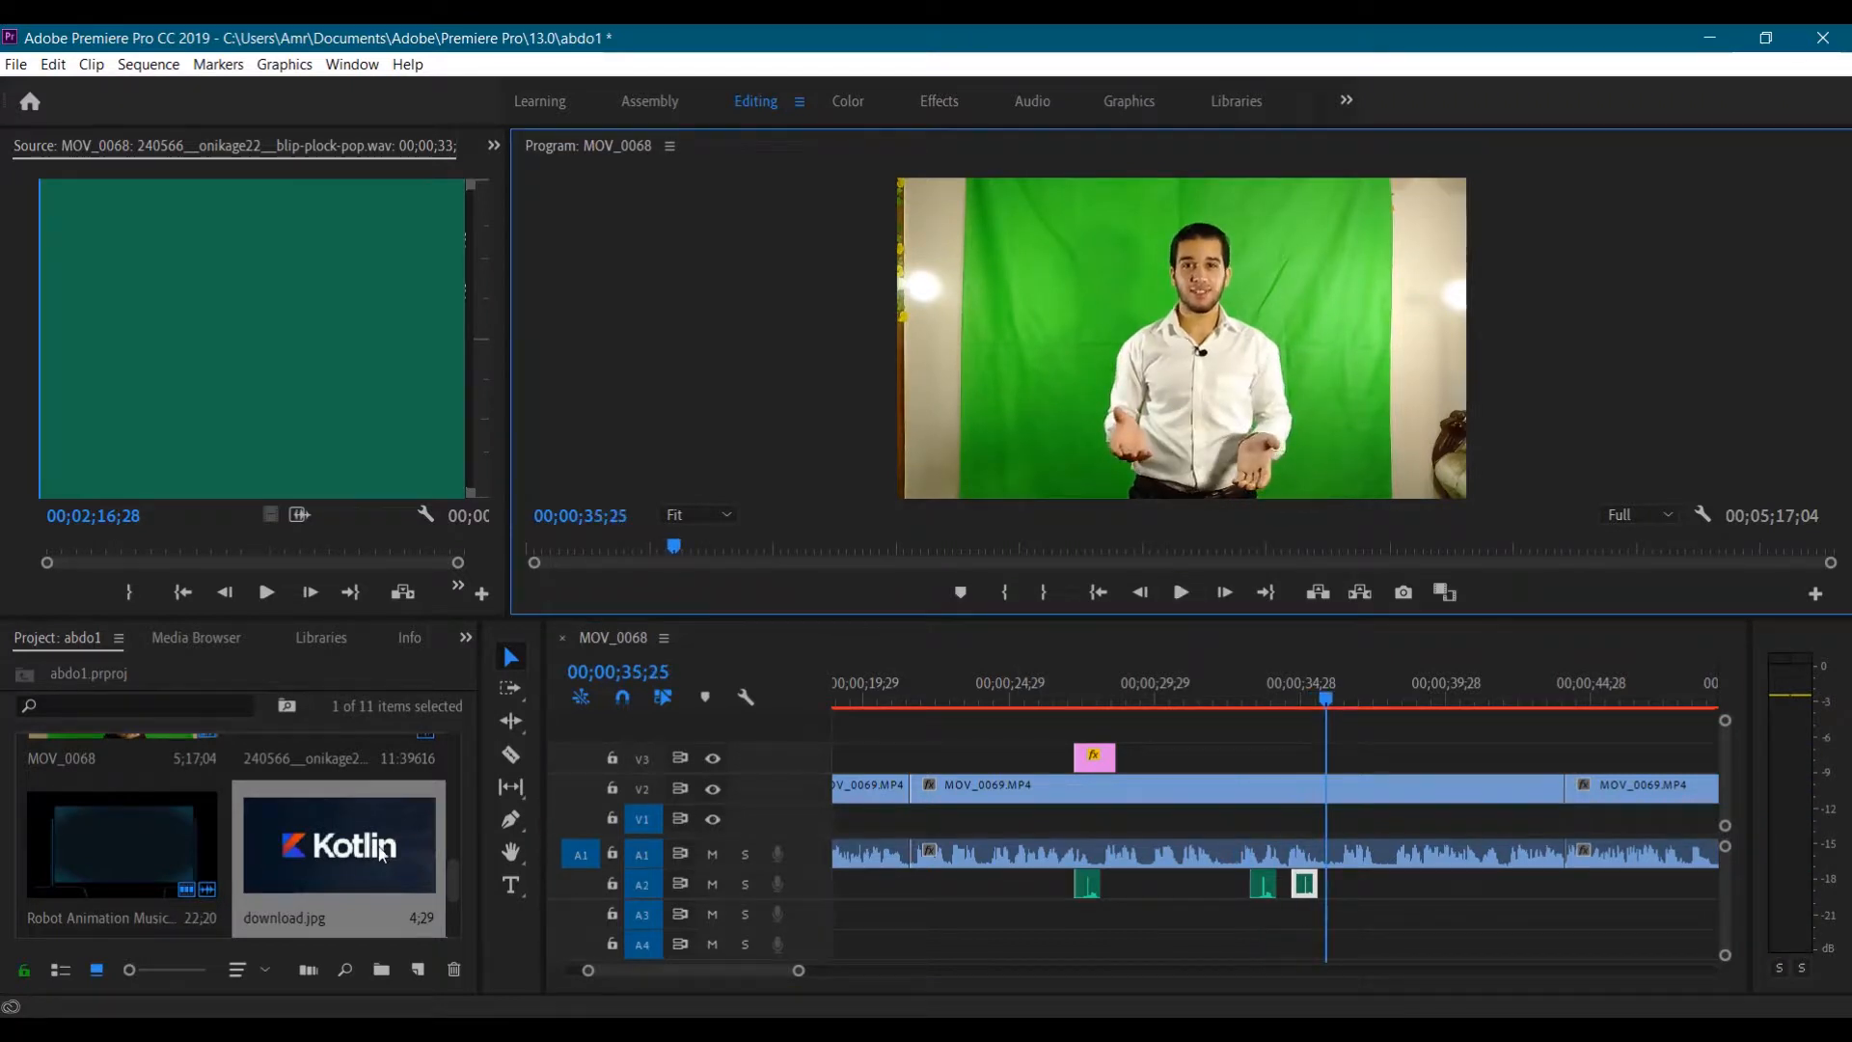
Place images.png on V3 at 00;00;33;05 above the first of the two pop sounds and shorten its end
left_click(376, 848)
scroll(370, 848, "up", 1)
scroll(357, 855, "down", 2)
left_click_drag(1286, 698, 1248, 701)
left_click_drag(126, 853, 1254, 758)
left_click_drag(1392, 757, 1264, 757)
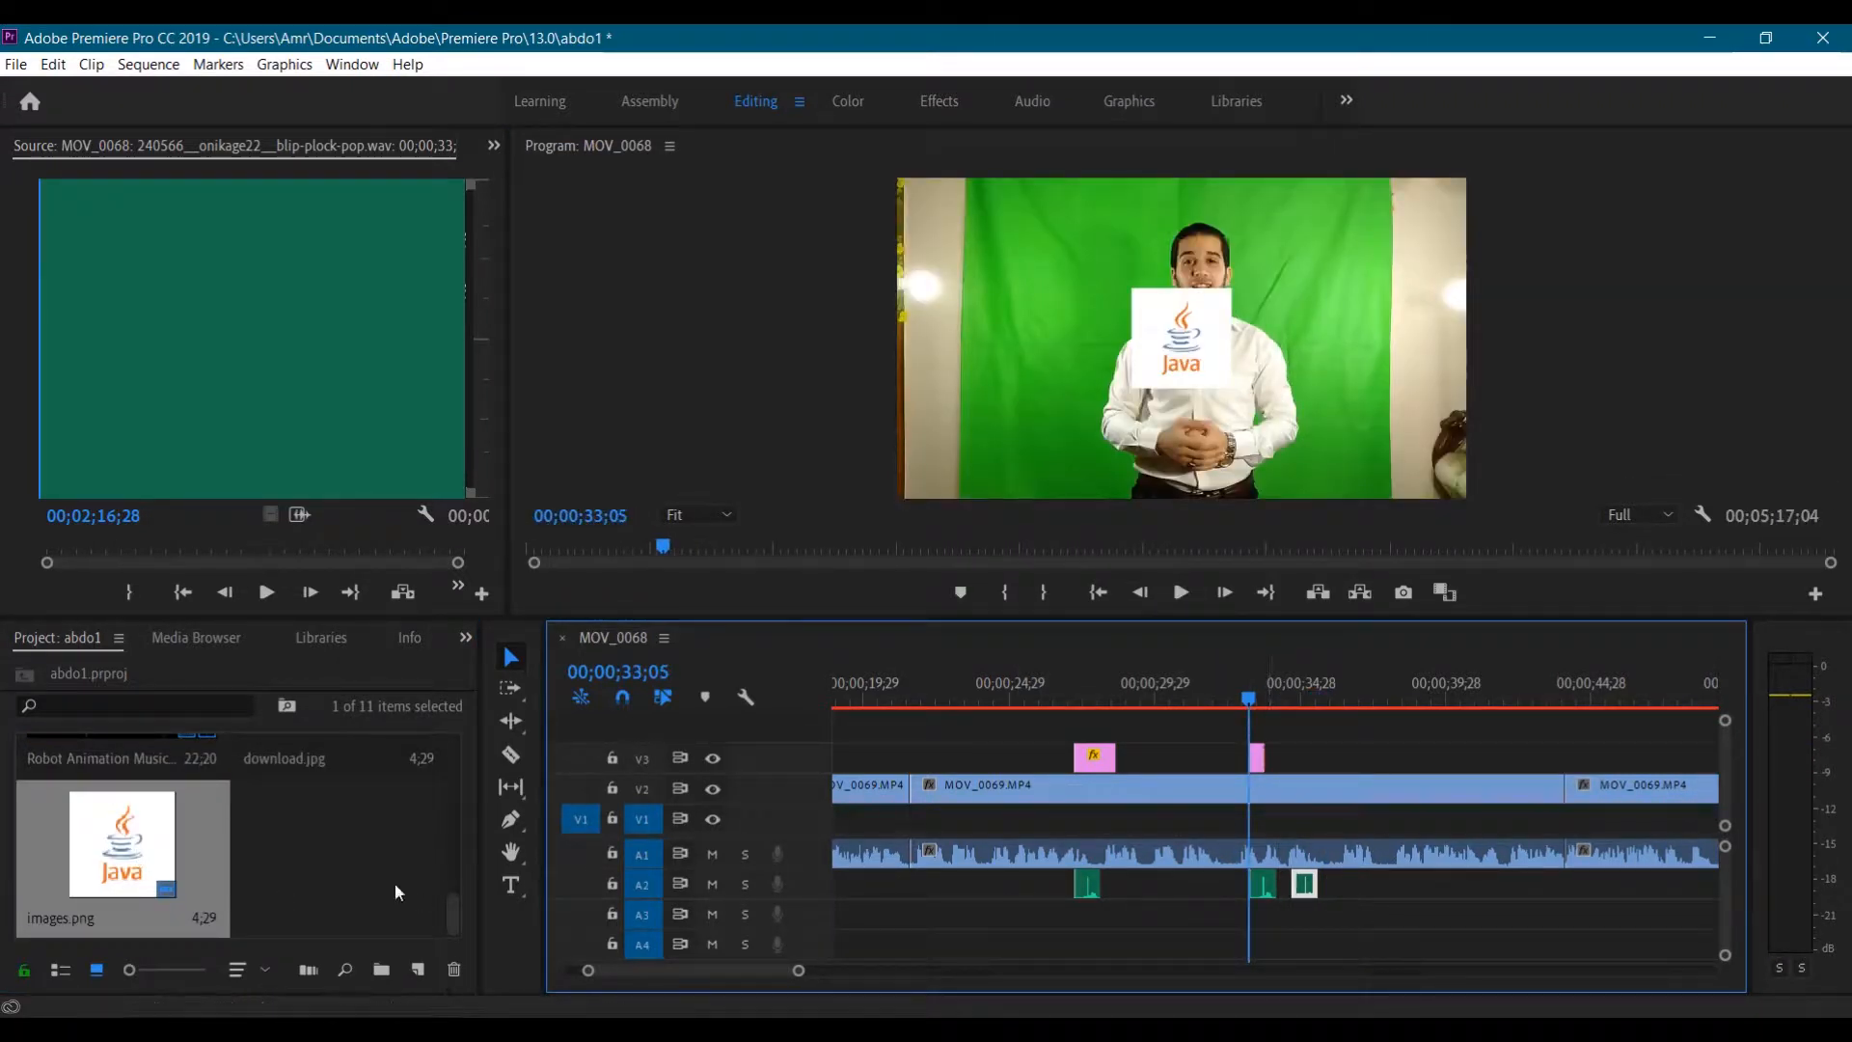
Add download.jpg on V4 above the second pop sound and trim both logo clips to end at about 00;00;36
scroll(395, 883, "up", 1)
left_click_drag(396, 884, 1435, 806)
left_click(1180, 593)
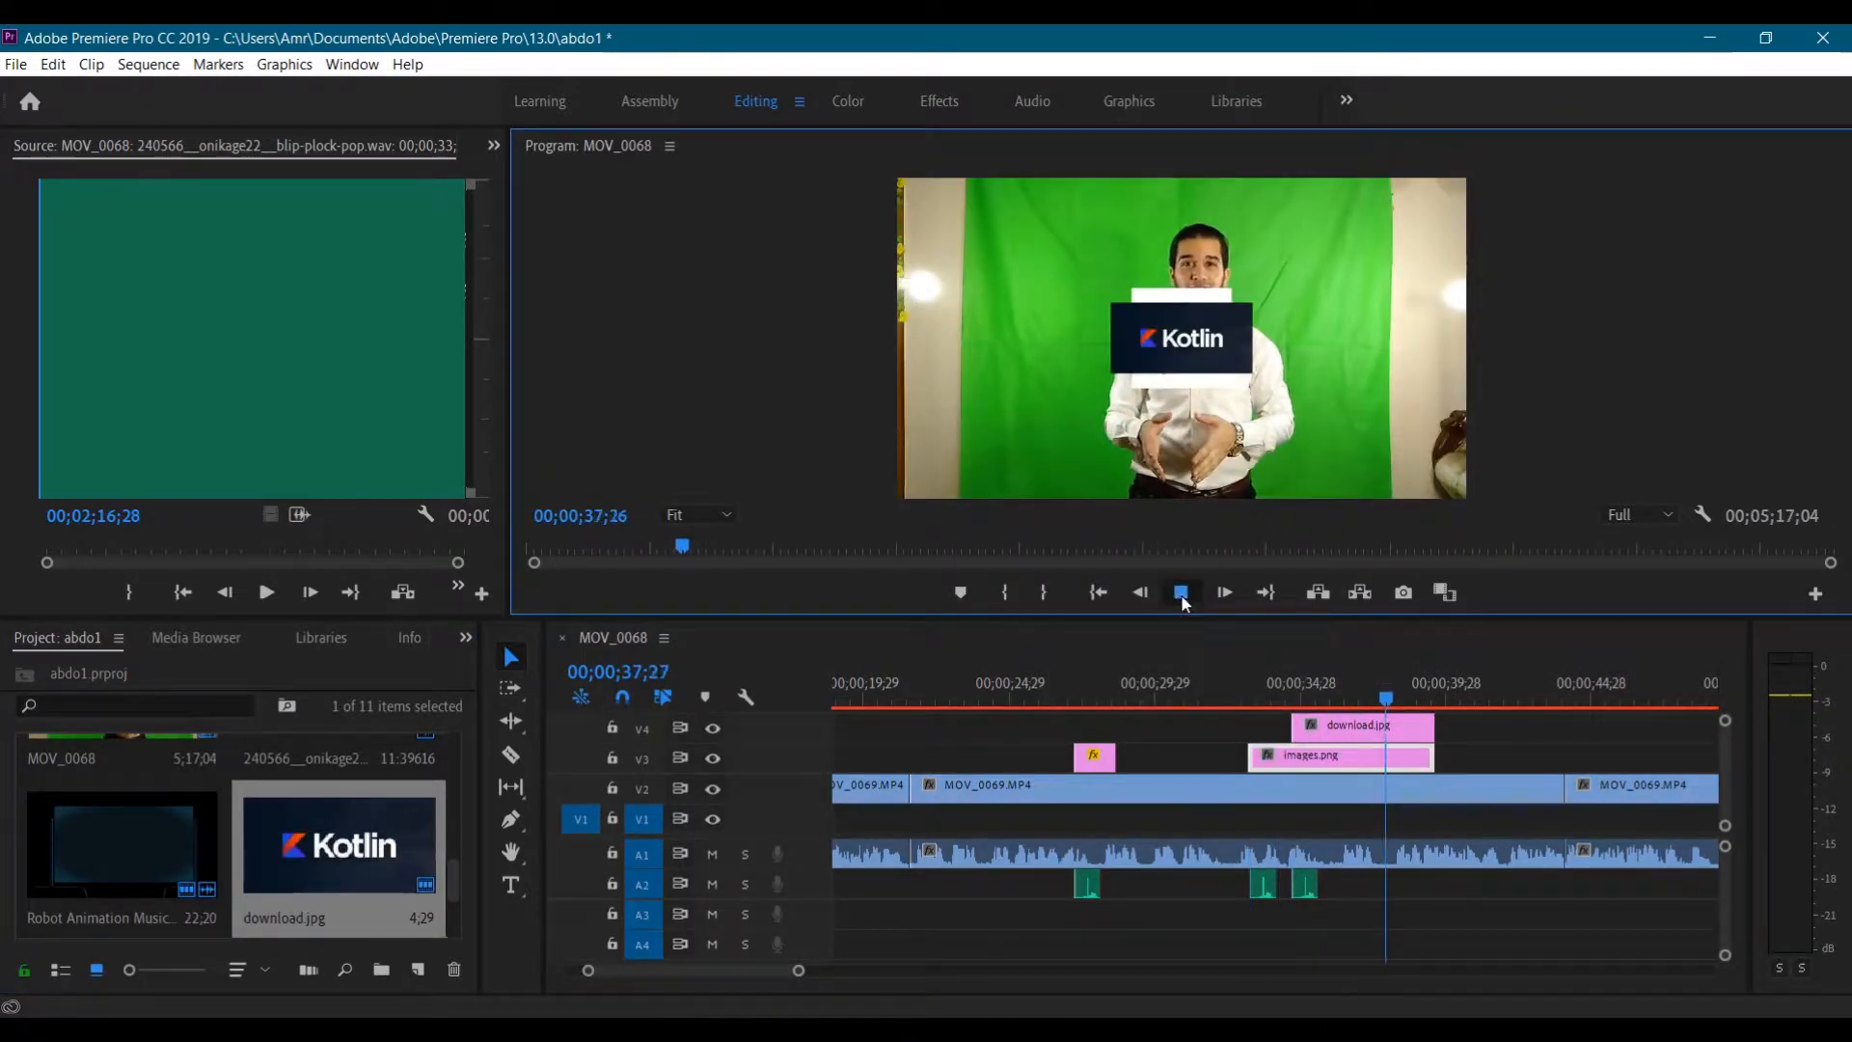
left_click(1180, 592)
left_click_drag(1387, 699, 1330, 730)
left_click_drag(1429, 757, 1329, 754)
left_click_drag(1297, 686, 1250, 685)
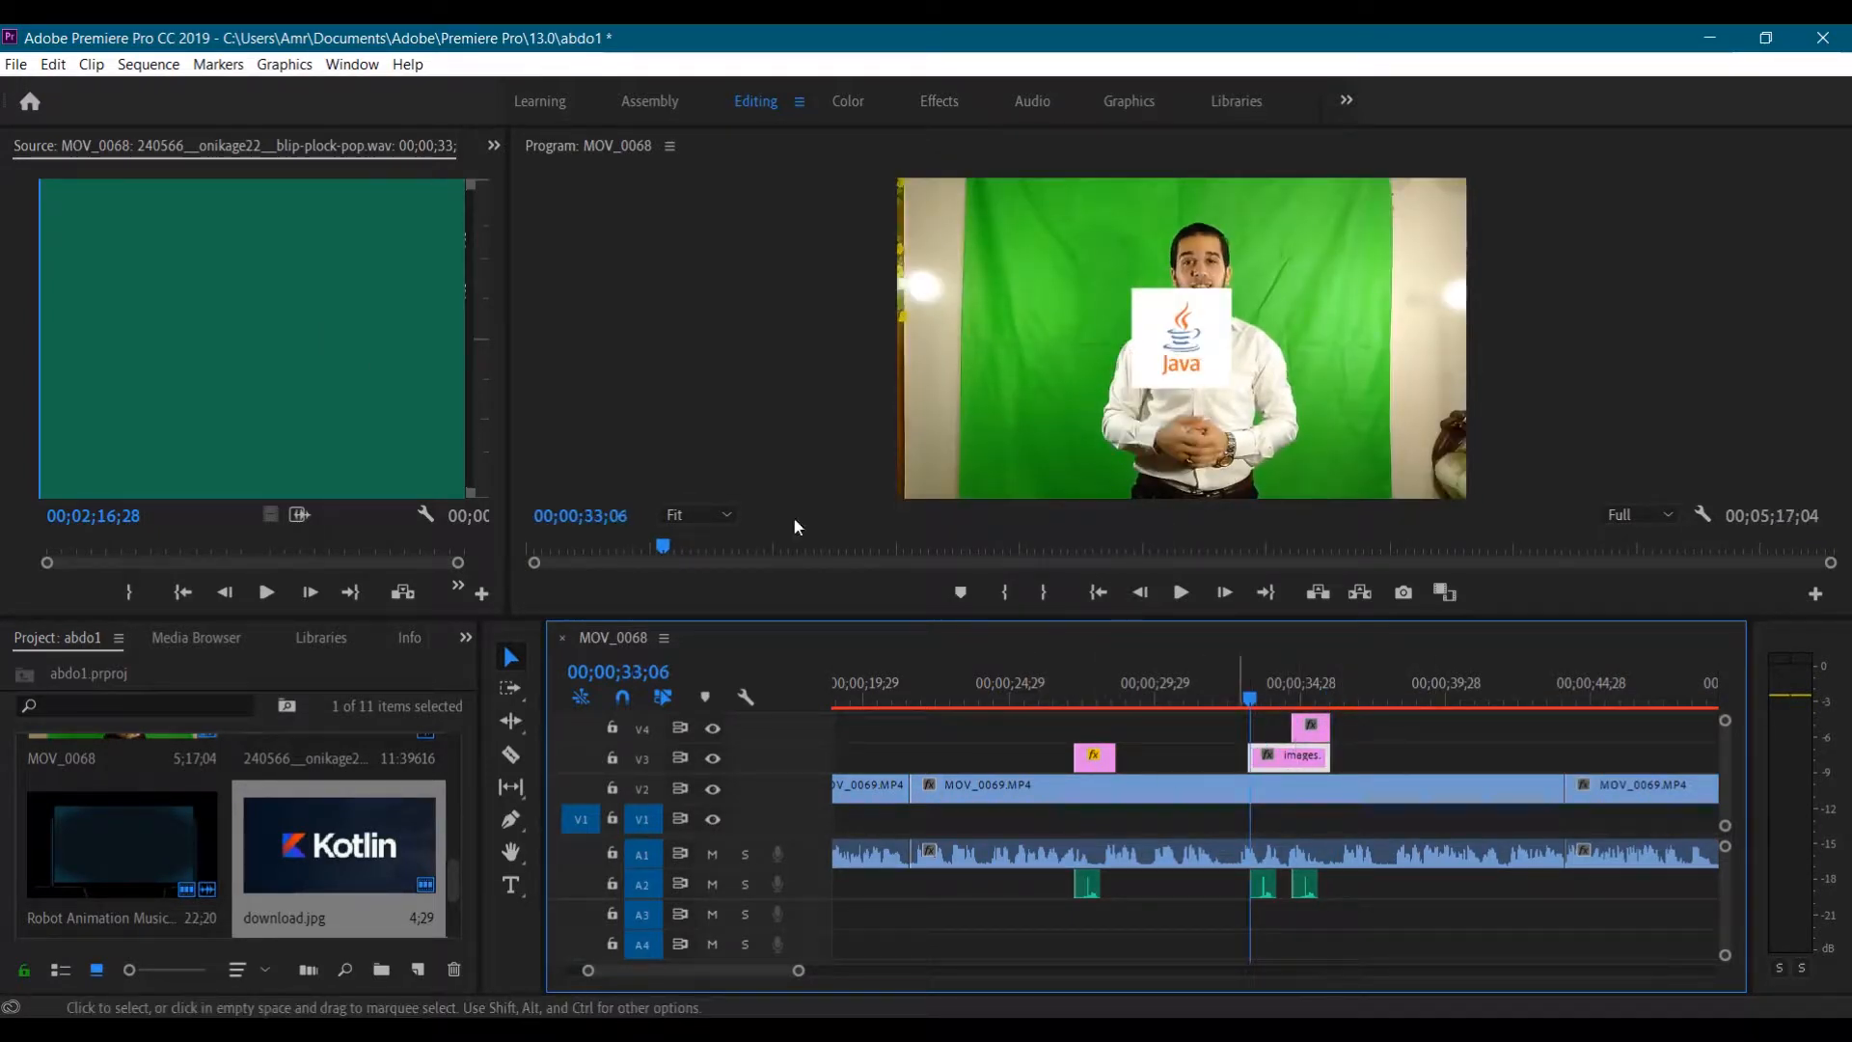
Show the effect controls of the Java logo clip on V3 and reduce its scale
scroll(454, 443, "down", 2)
left_click(1295, 769)
left_click(494, 146)
left_click(540, 198)
left_click(1293, 760)
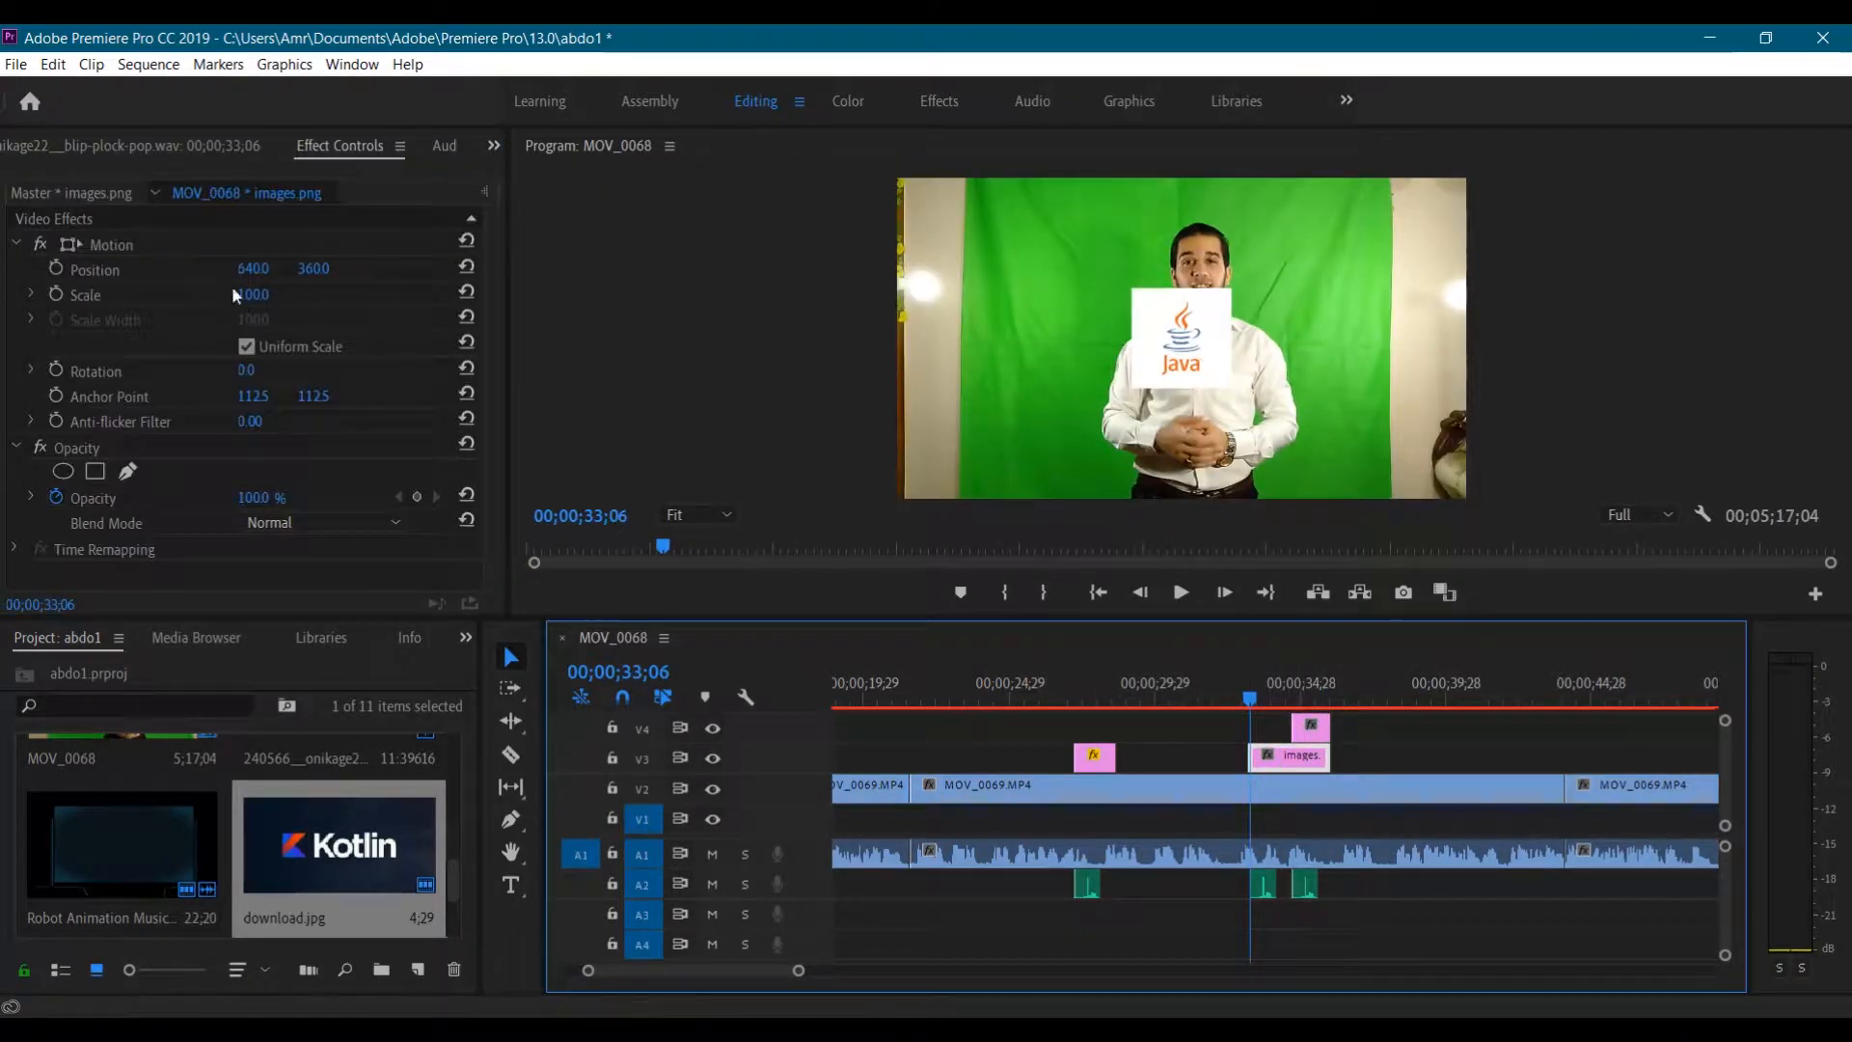
mouse_move(249, 295)
left_mouse_down()
mouse_move(176, 295)
mouse_move(256, 295)
left_mouse_up()
Shrink the Kotlin logo on V4 and position it above the presenter's left hand
left_click(1311, 729)
left_click_drag(1252, 695, 1303, 697)
left_click_drag(313, 269, 372, 269)
left_click_drag(253, 269, 210, 295)
left_click_drag(314, 269, 399, 269)
left_click_drag(1298, 696, 1270, 697)
mouse_move(249, 295)
left_mouse_down()
mouse_move(234, 295)
mouse_move(269, 295)
mouse_move(251, 295)
left_mouse_up()
left_click(1294, 763)
left_click(1312, 730)
left_click(1298, 697)
Move the Java logo above the presenter's right hand at position 557, 502 with scale 44, and play it back
left_click(1297, 759)
left_click(1264, 697)
left_click_drag(312, 269, 419, 269)
left_click_drag(252, 269, 183, 269)
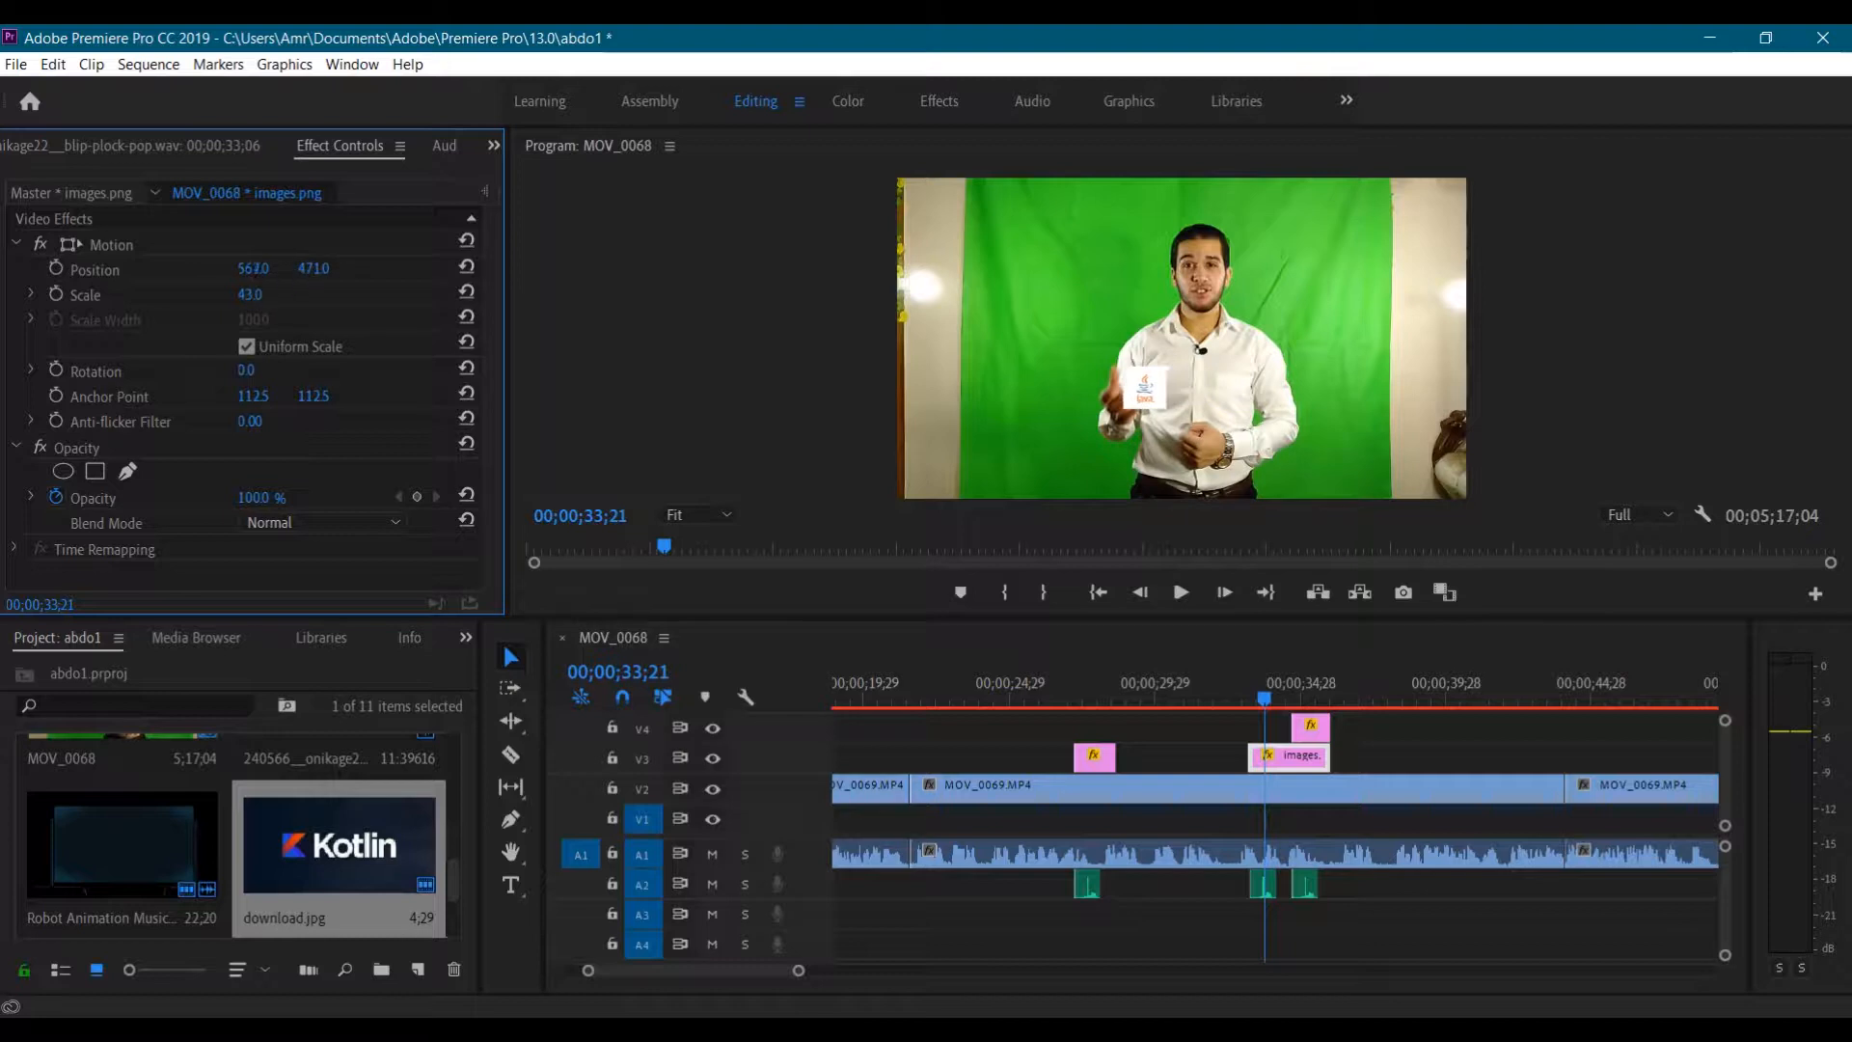
left_click(1180, 592)
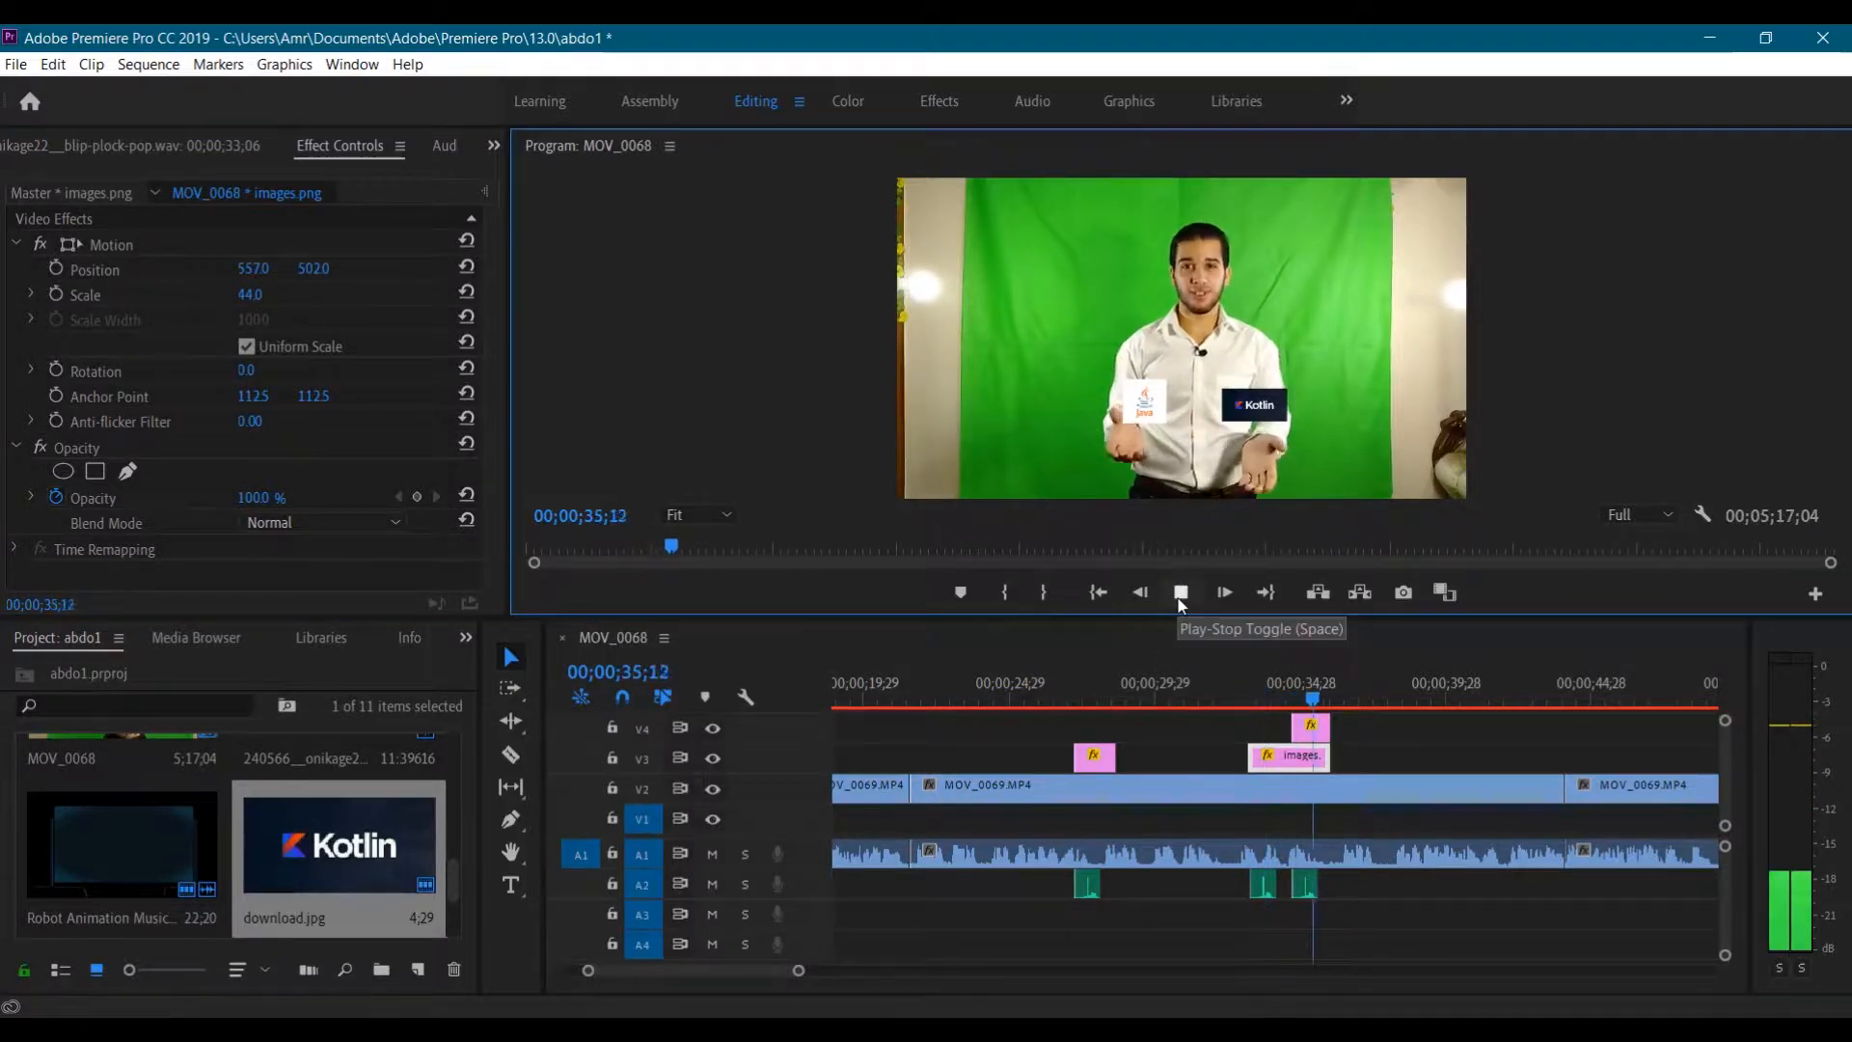
Move the Java logo down onto the presenter's hand at position 493, 572
left_click(1275, 697)
left_click_drag(312, 269, 371, 269)
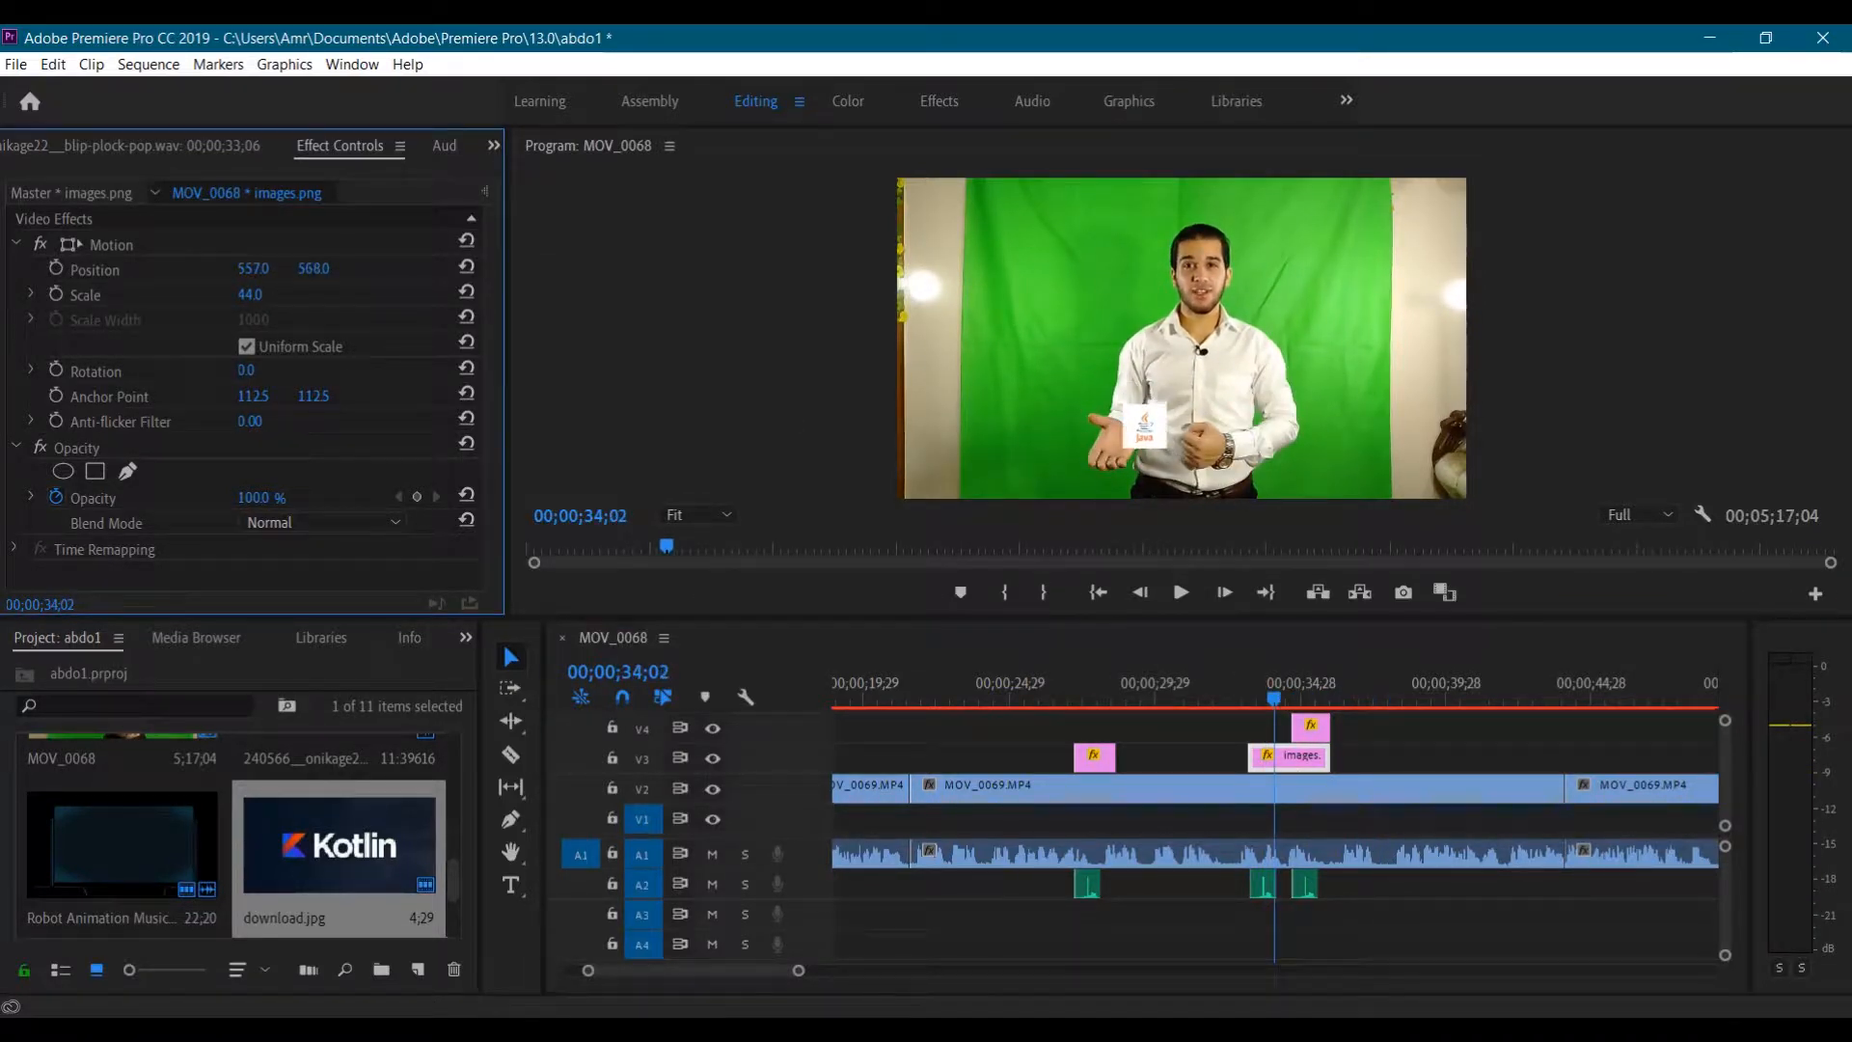
left_click_drag(253, 269, 197, 269)
Set the Kotlin logo on V4 to position 804, 582 with scale 46 and play back both logos
left_click(1307, 696)
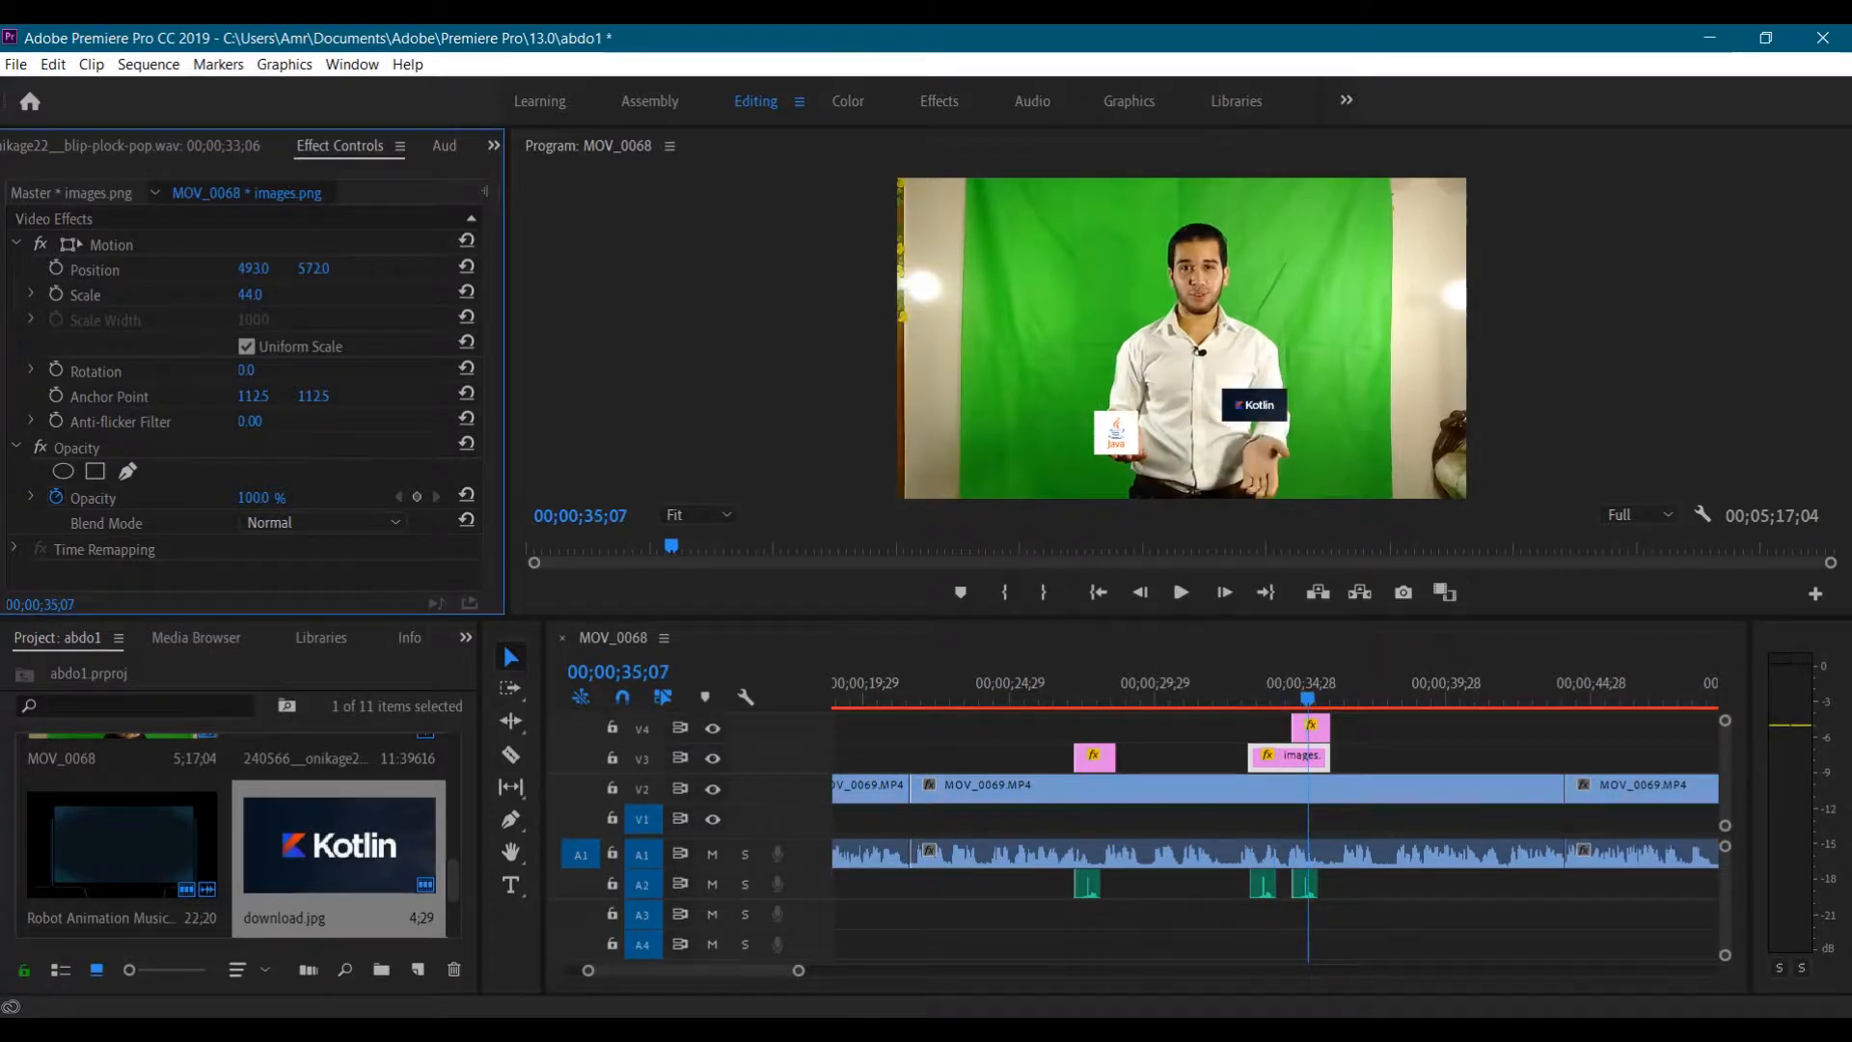
left_click(1310, 725)
left_click(1181, 592)
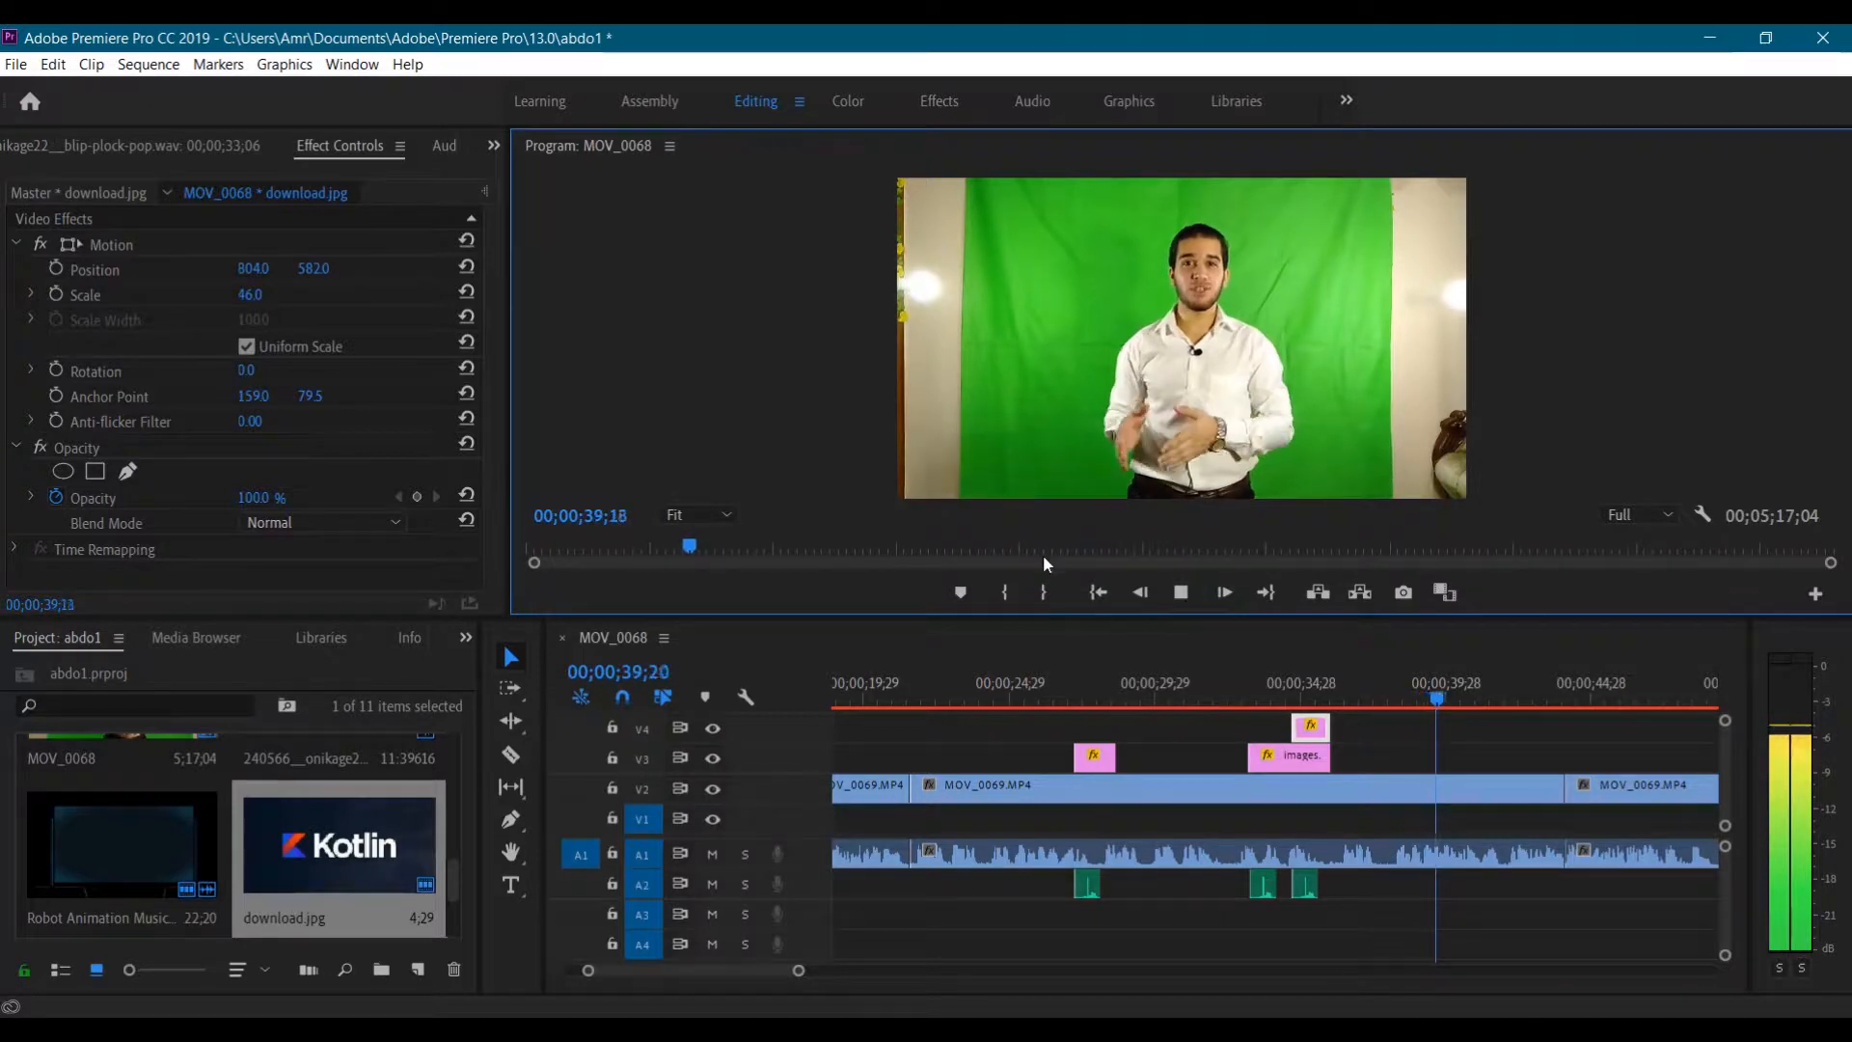
left_click(1180, 592)
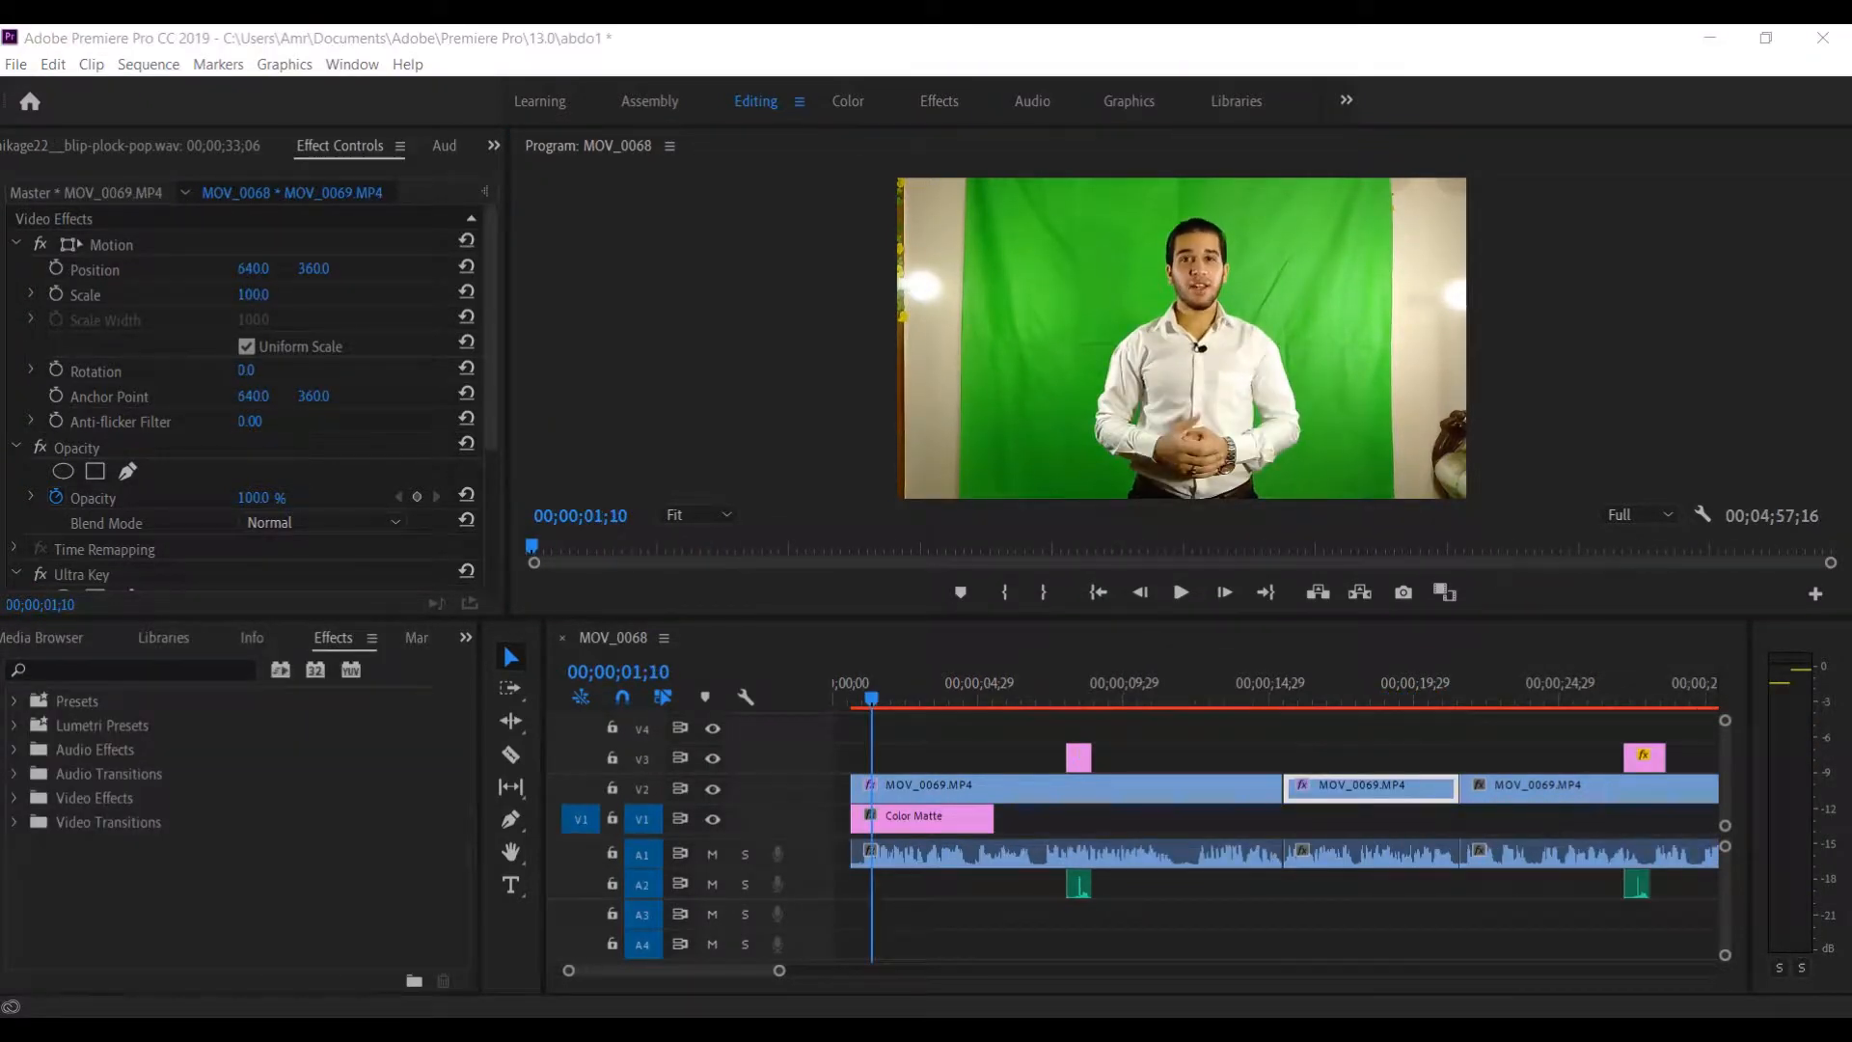
Search the effects for "ult" and apply Ultra Key to the next two MOV_0069.MP4 clips before the Robot Animation intro
left_click(153, 665)
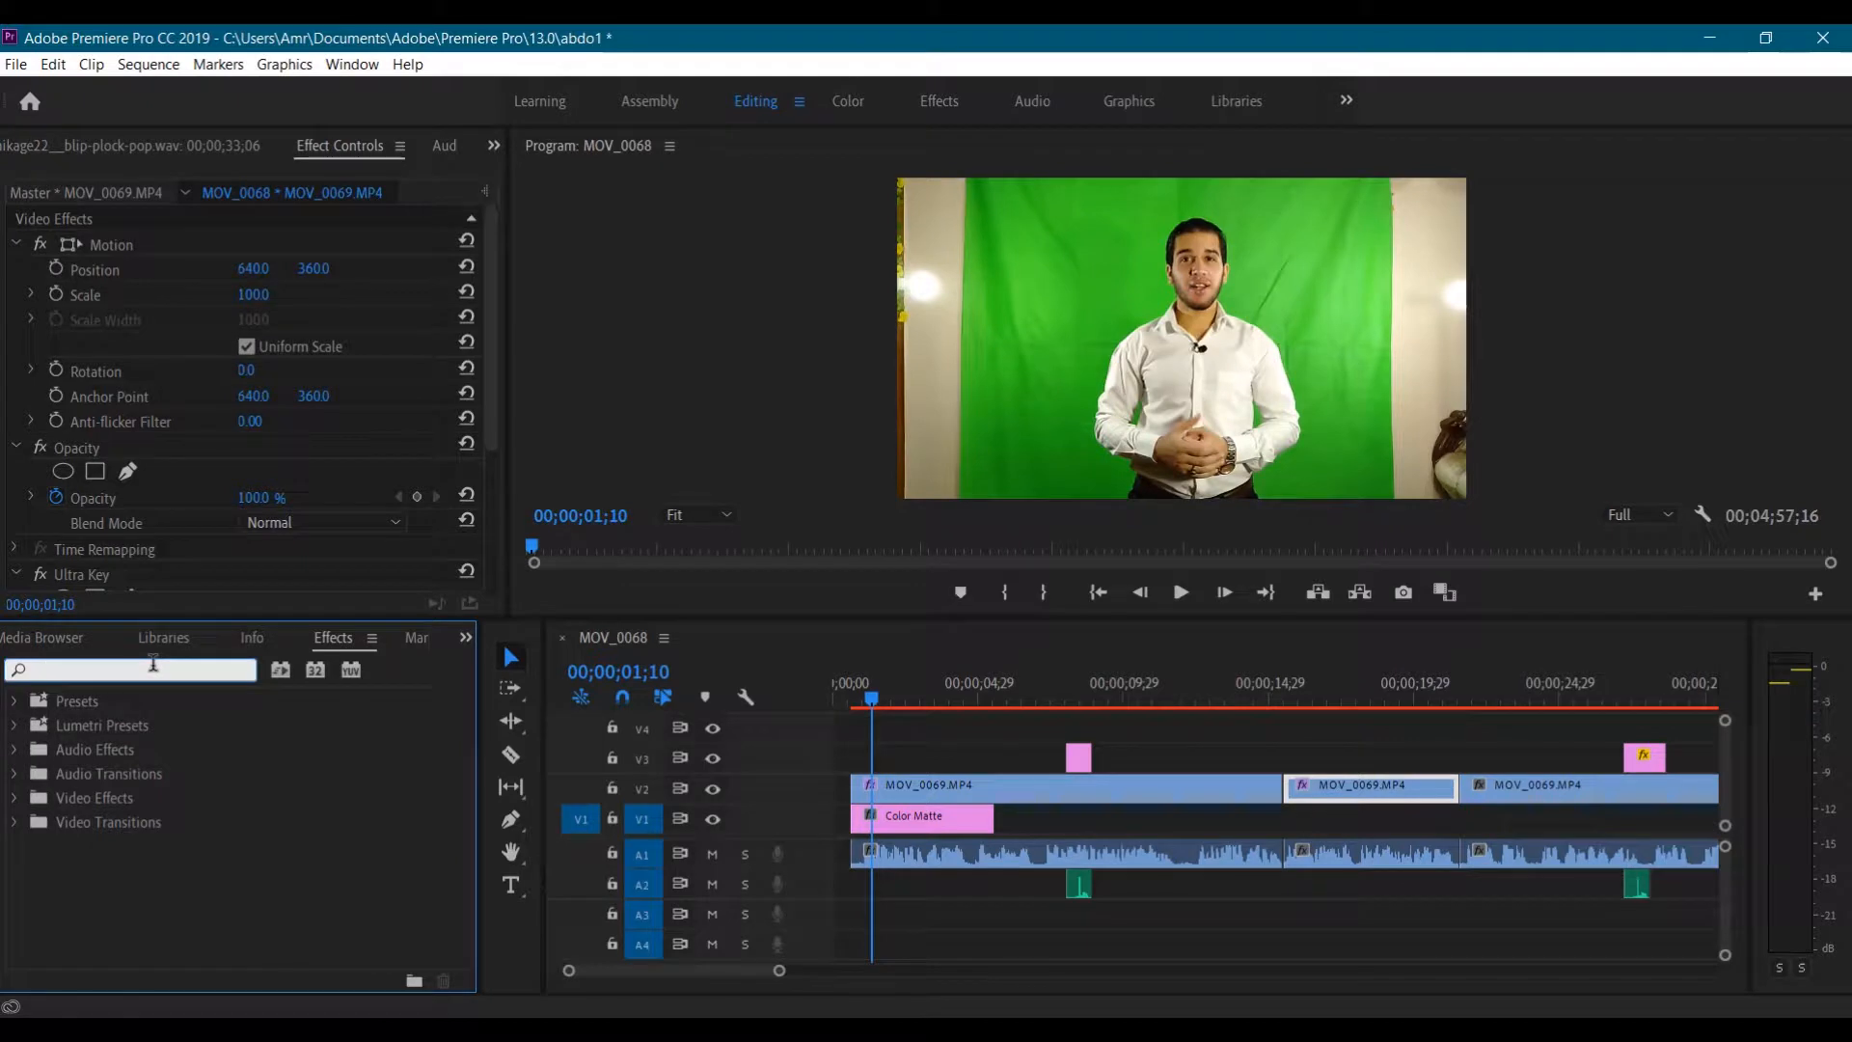
type("ult")
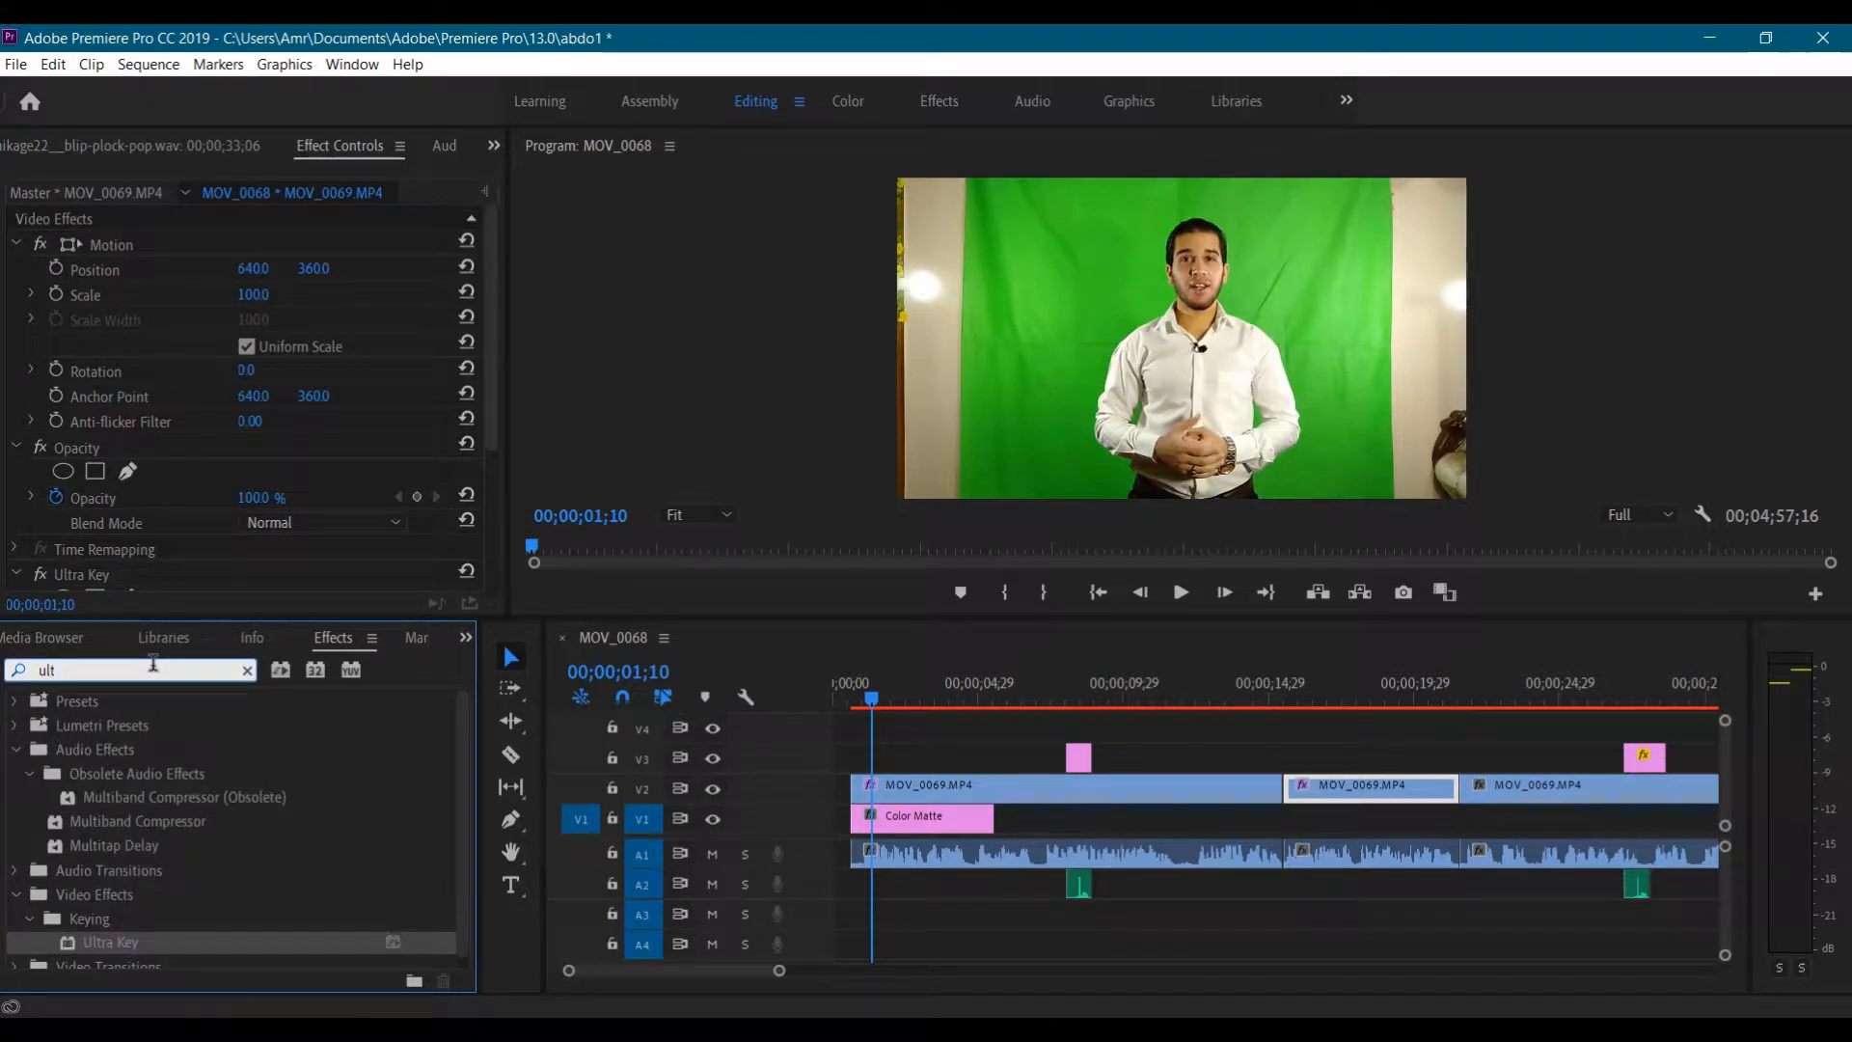
scroll(183, 836, "down", 1)
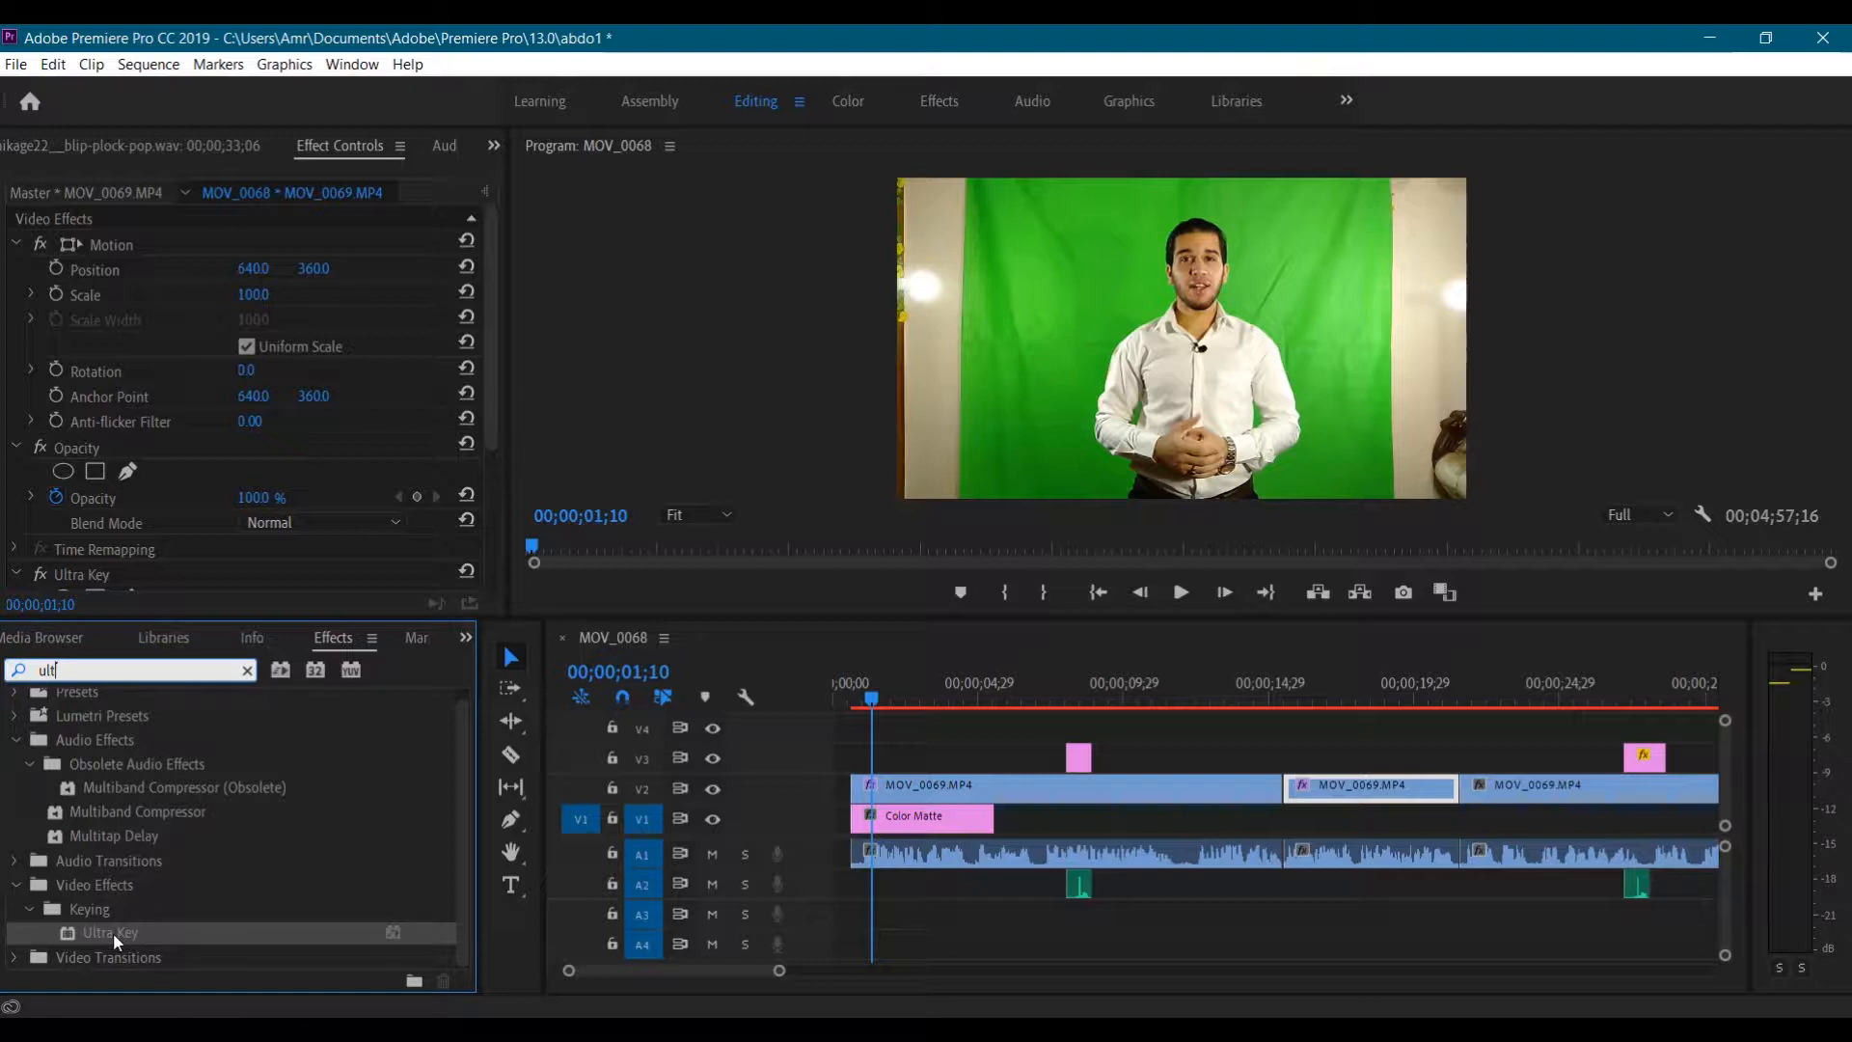
left_click_drag(684, 969, 698, 968)
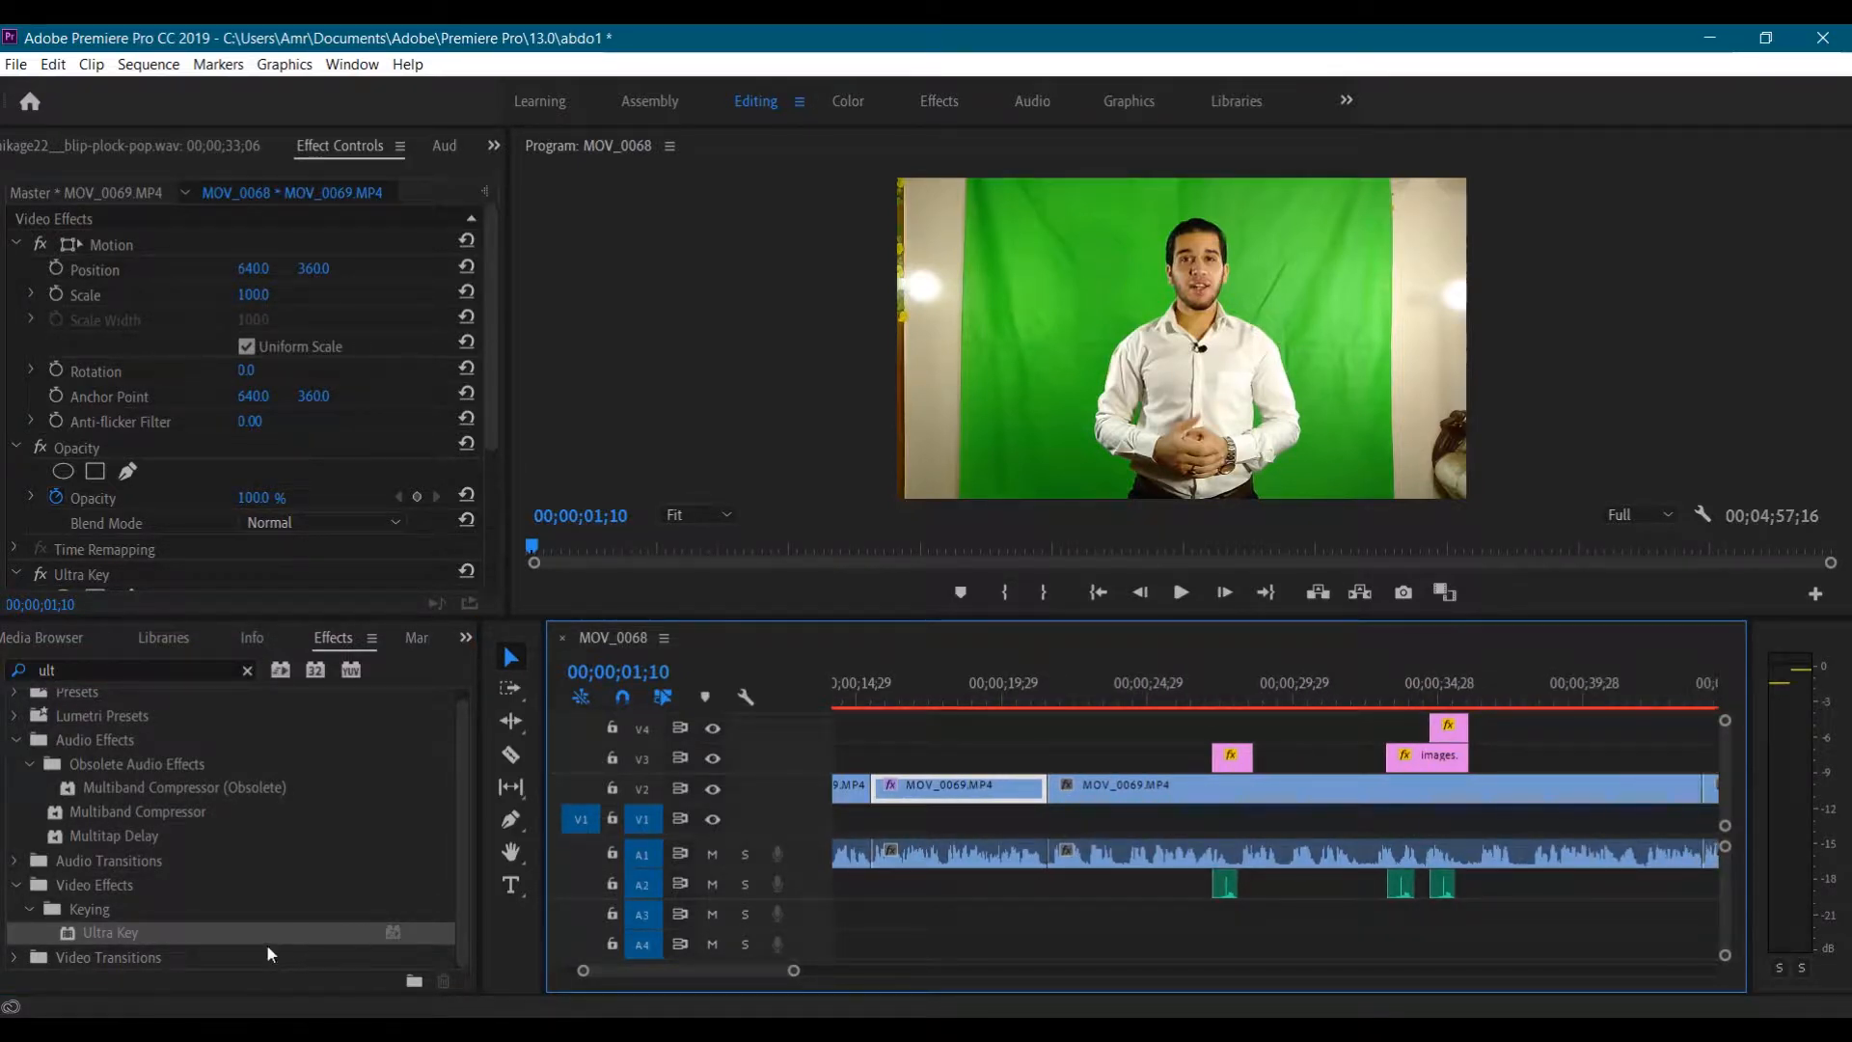
left_click_drag(264, 930, 1114, 793)
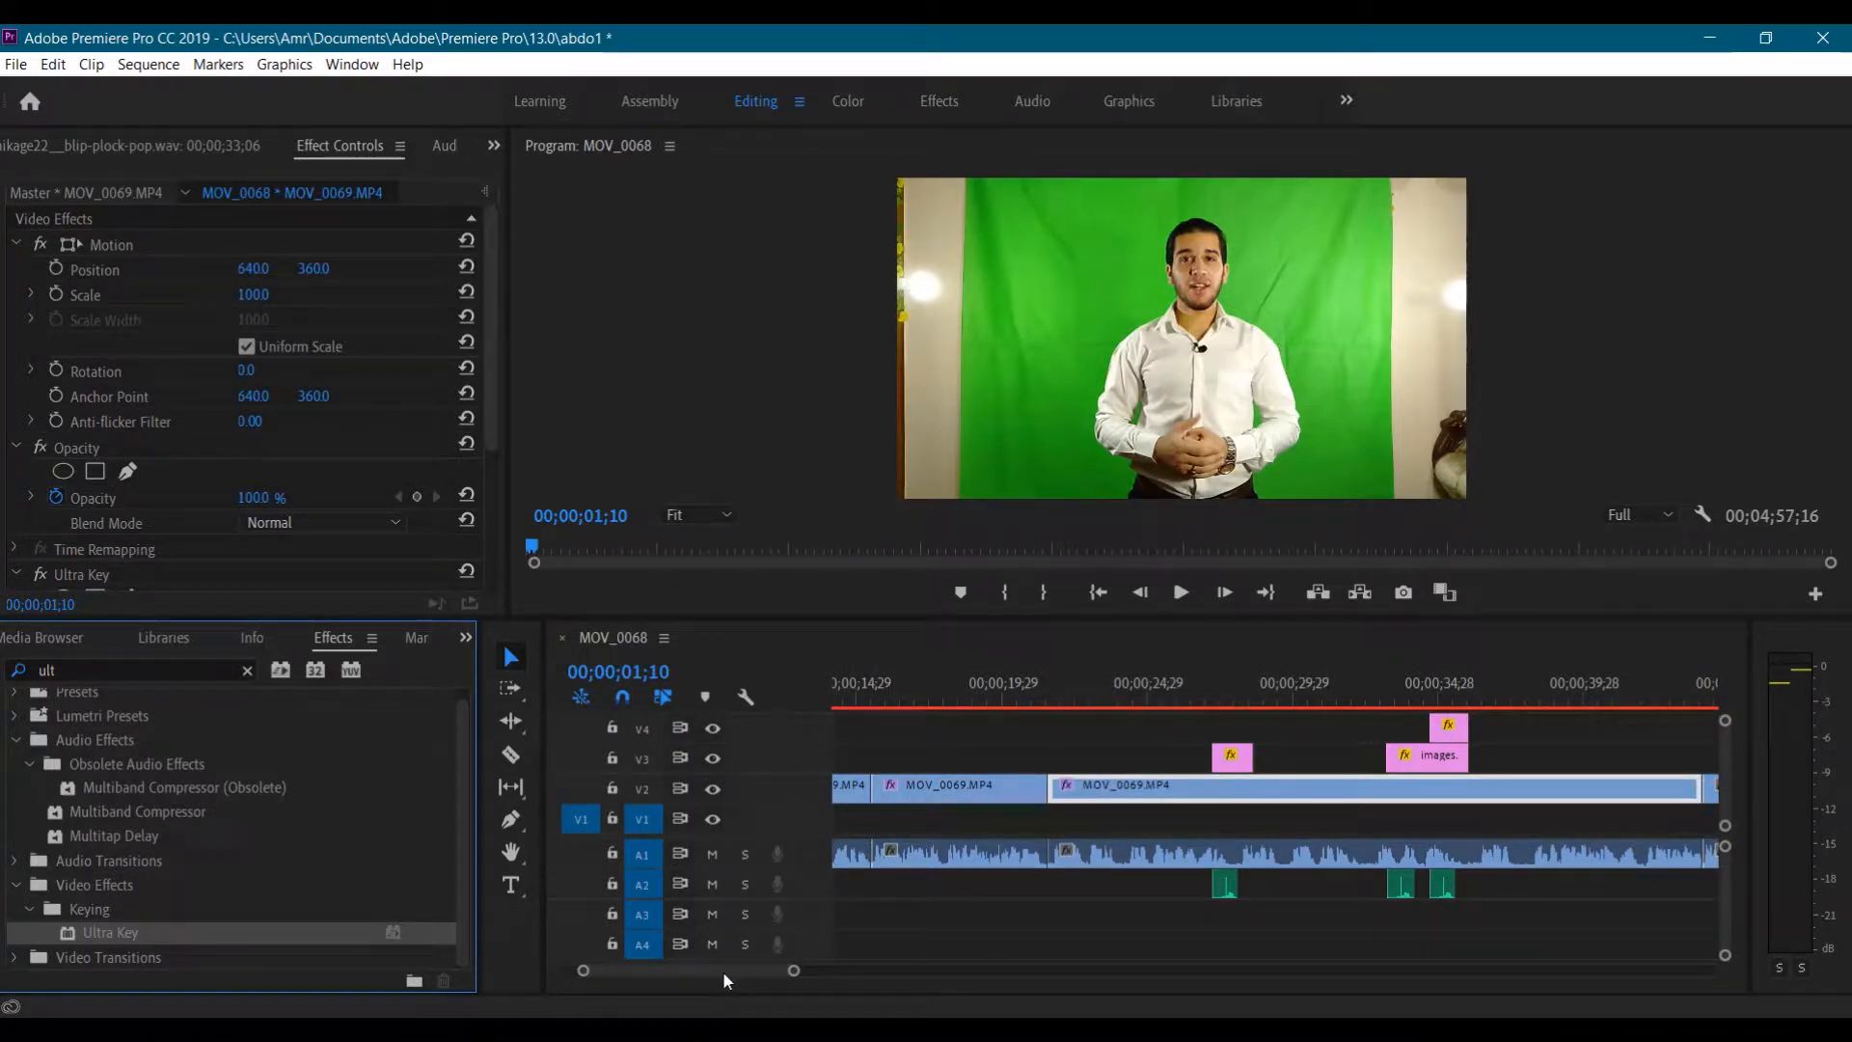
left_click_drag(721, 970, 743, 969)
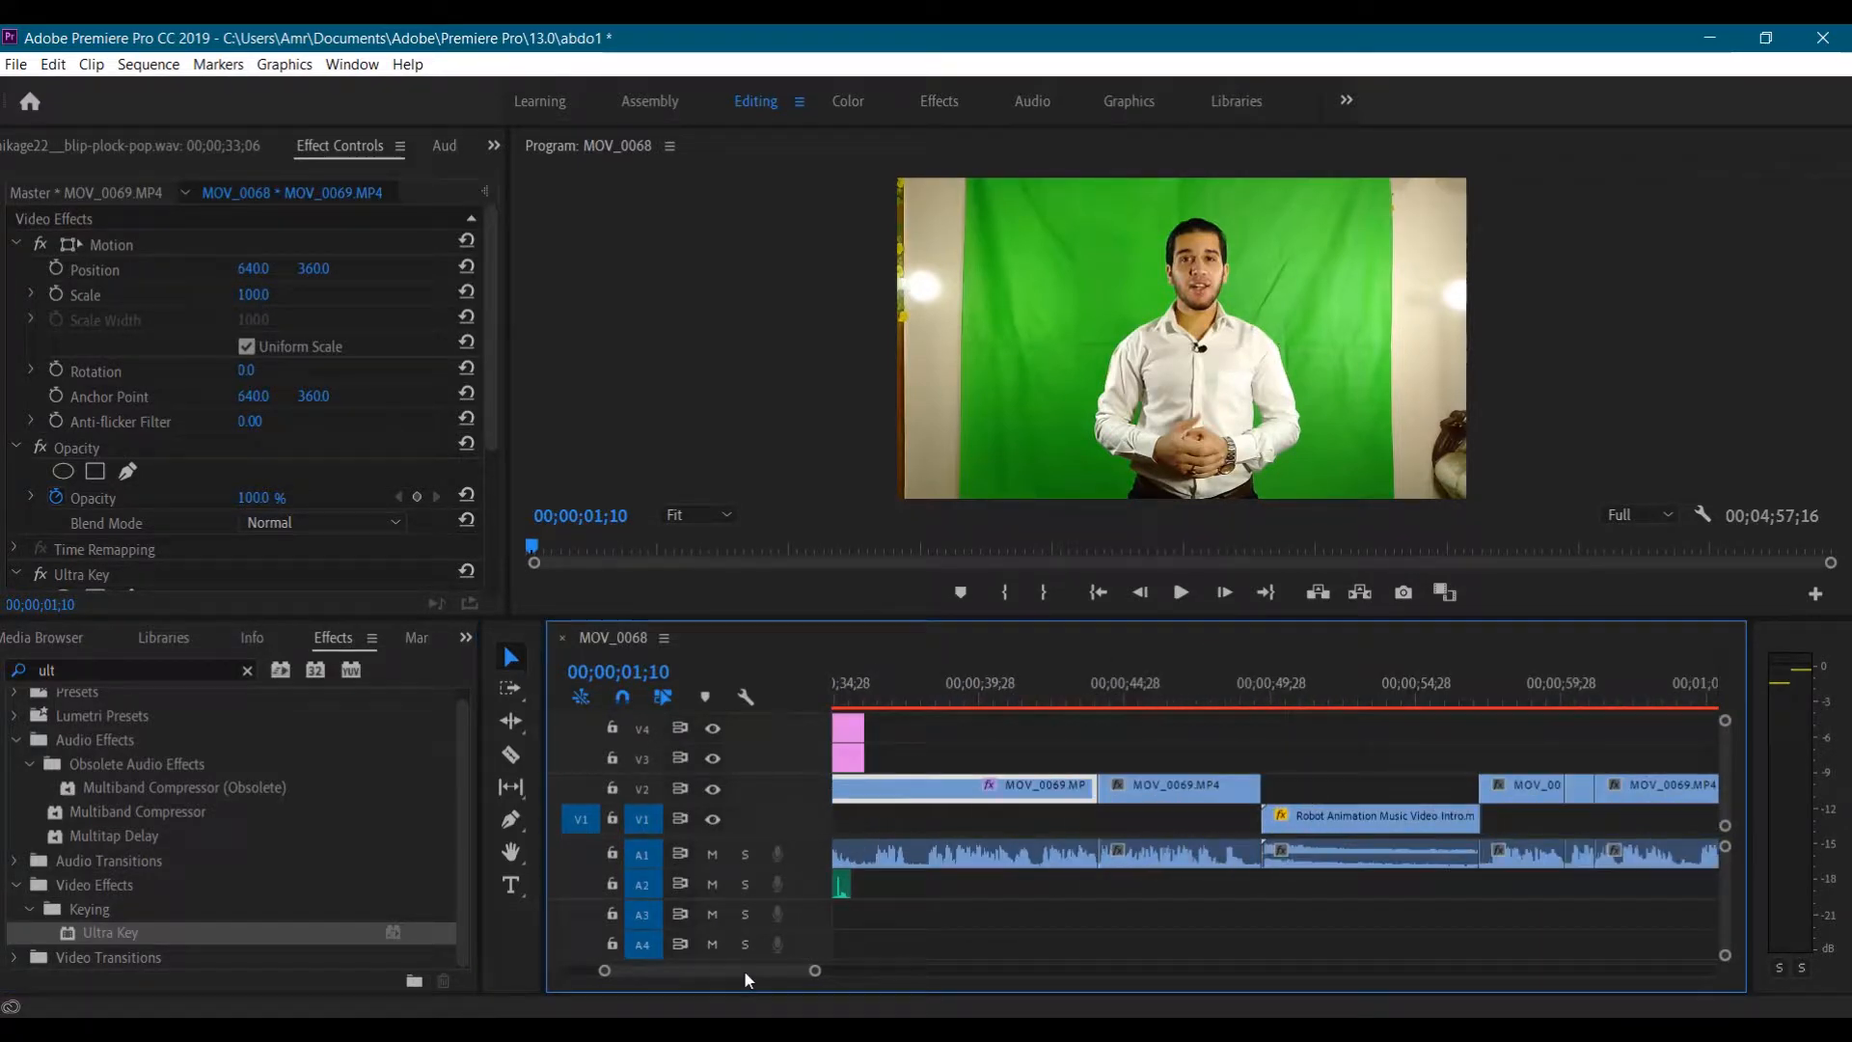
left_click(1165, 782)
left_click_drag(217, 938, 1157, 789)
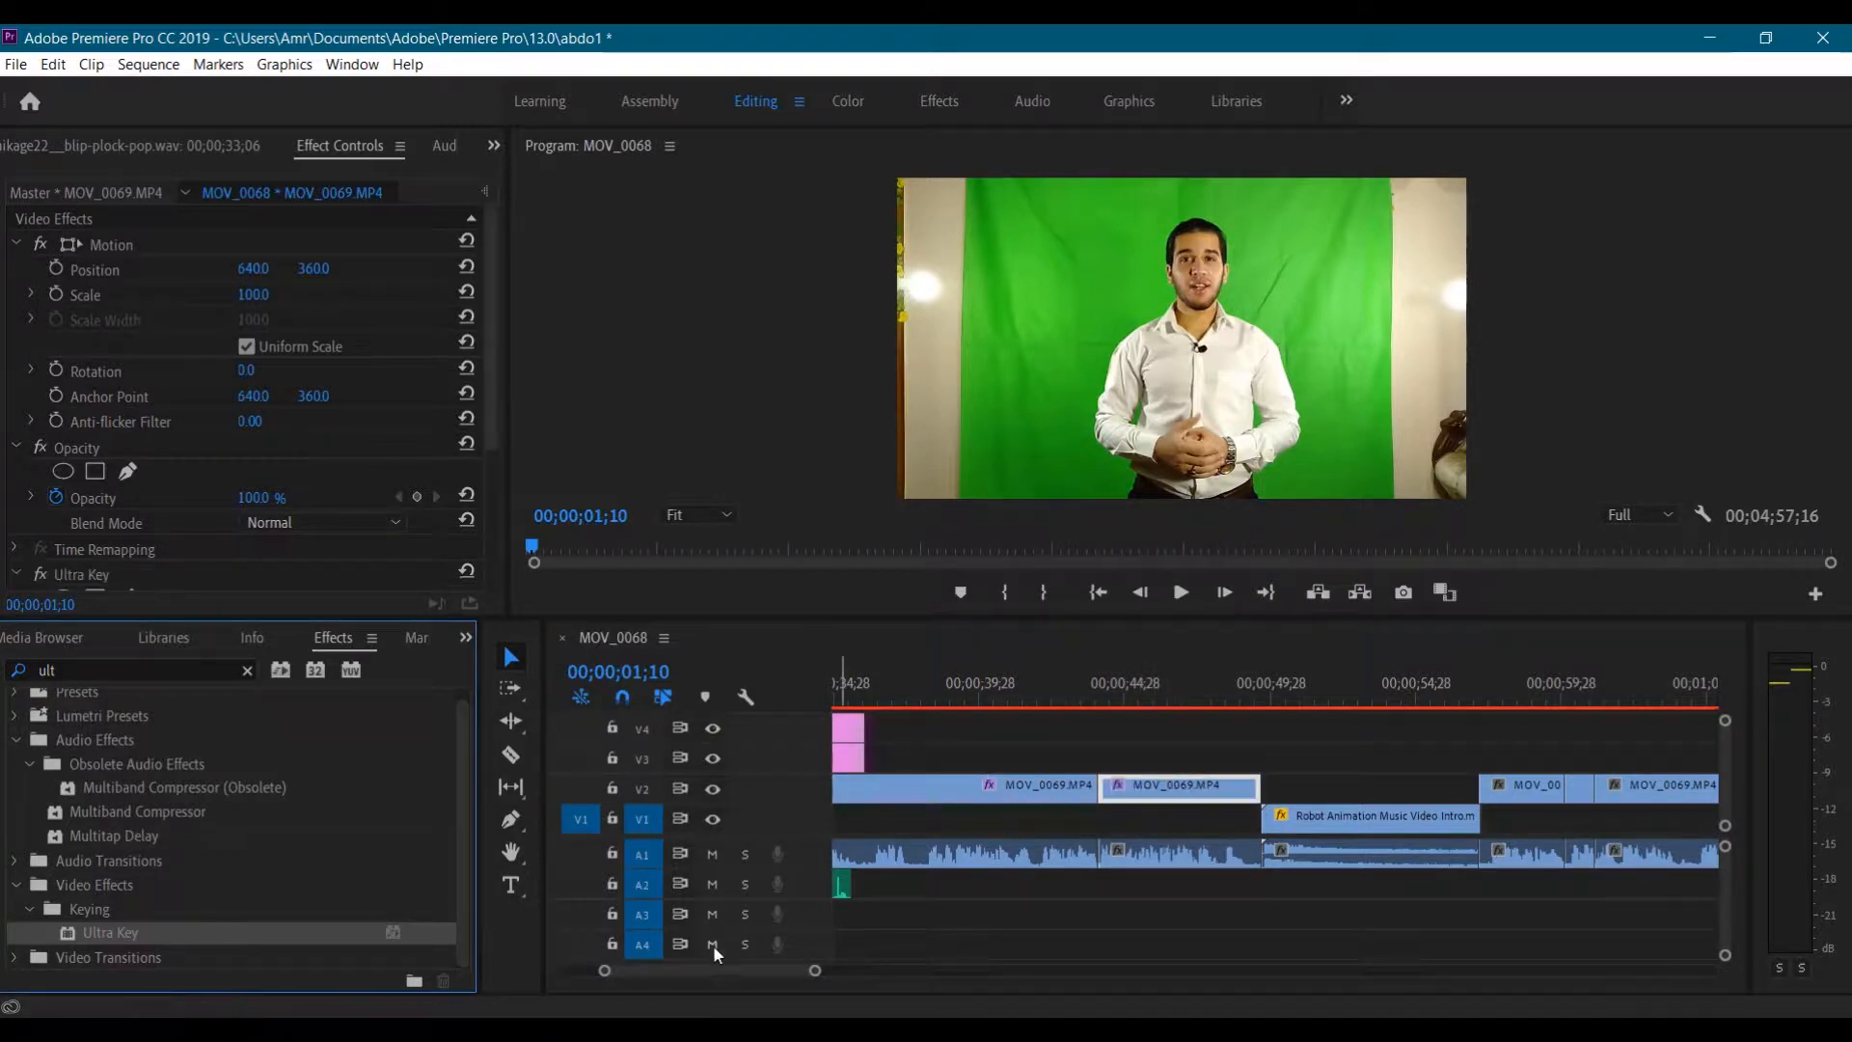
Apply Ultra Key to the MOV_0069.MP4 clips on V2 after the intro, up to about 00;01;36
left_click_drag(713, 970, 732, 970)
left_click_drag(227, 935, 1156, 787)
scroll(785, 971, "down", 2)
left_click_drag(755, 970, 767, 969)
left_click_drag(227, 934, 979, 791)
left_click_drag(226, 934, 1145, 791)
left_click_drag(226, 933, 1250, 793)
left_click_drag(227, 934, 1350, 791)
Apply Ultra Key to each following V2 clip, up to the very short MOV_0071.MP4 clip near 00;03;34
left_click_drag(747, 970, 767, 970)
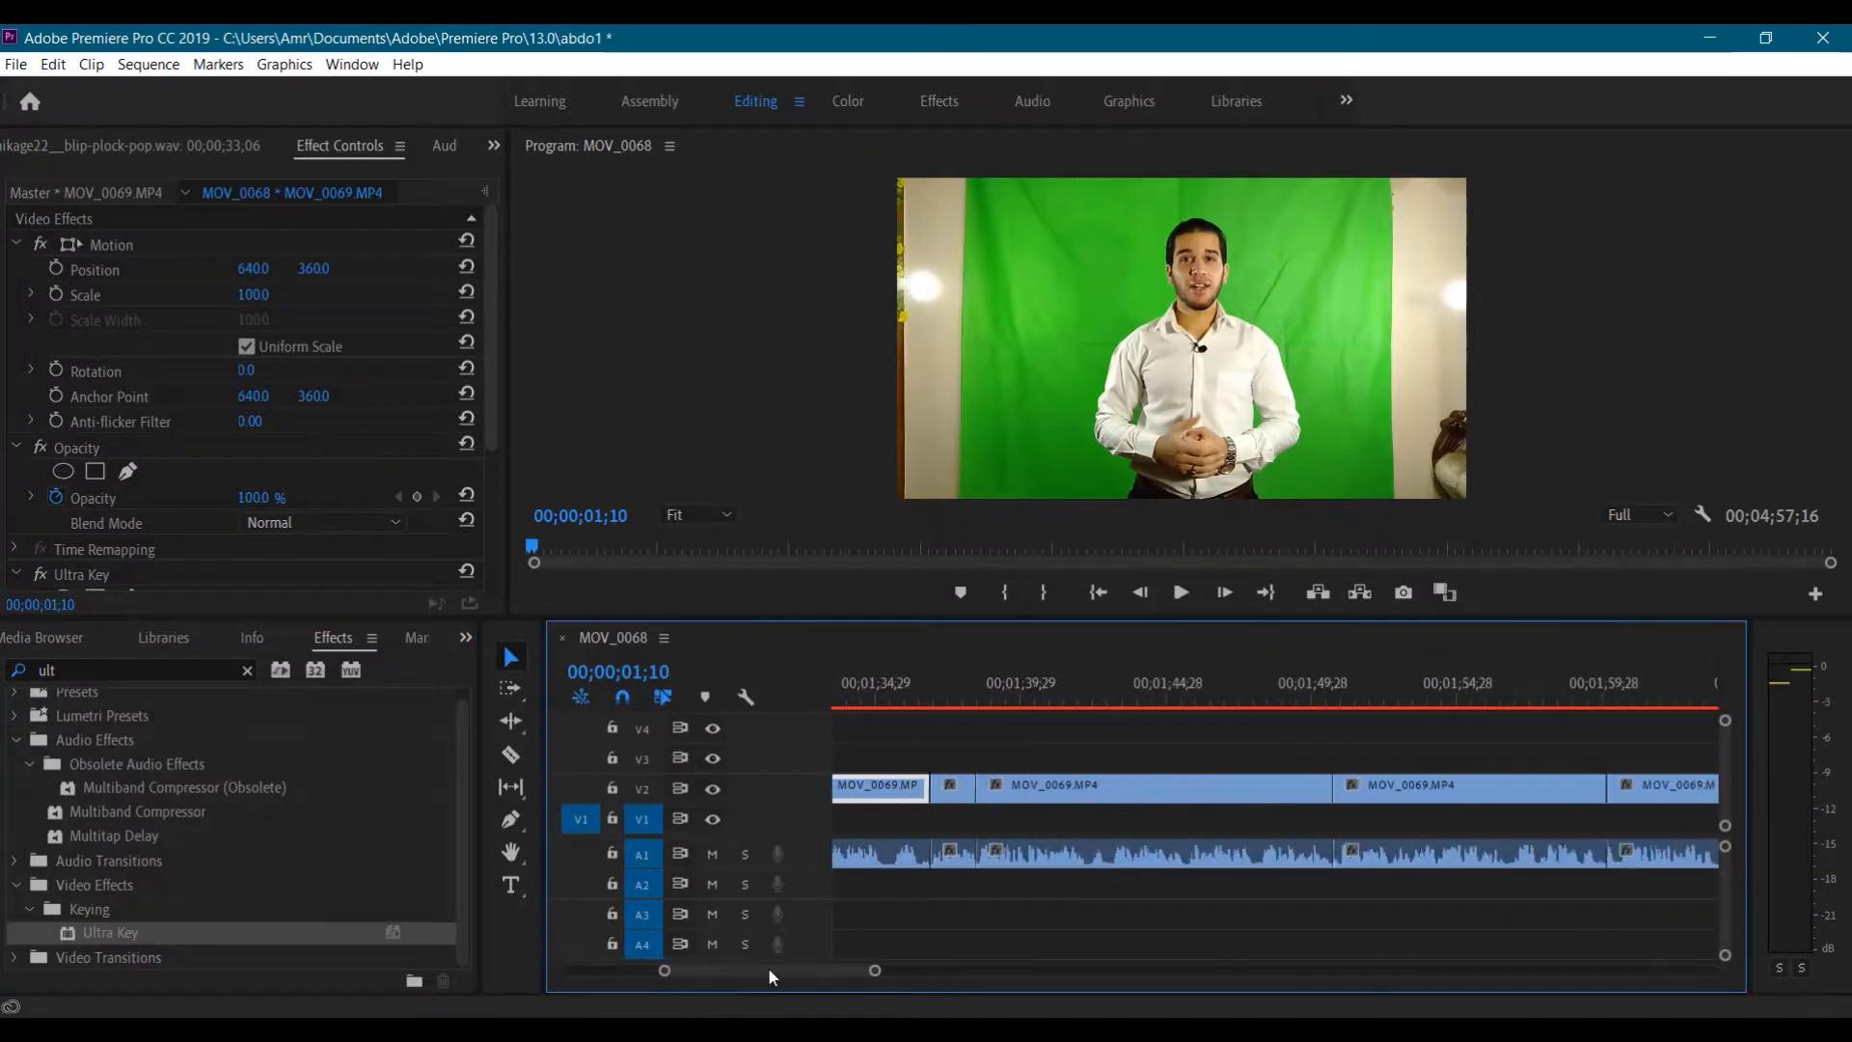
left_click_drag(227, 933, 1147, 791)
left_click_drag(816, 968, 831, 969)
left_click_drag(226, 934, 985, 789)
left_click_drag(227, 933, 1408, 793)
left_click_drag(796, 970, 816, 970)
left_click_drag(227, 934, 1192, 799)
left_click_drag(806, 970, 824, 970)
left_click_drag(337, 932, 1065, 793)
left_click_drag(337, 933, 1145, 792)
left_click_drag(338, 932, 1211, 802)
left_click_drag(784, 970, 804, 970)
left_click_drag(414, 933, 993, 792)
left_click_drag(419, 933, 1148, 794)
left_click_drag(829, 970, 839, 972)
left_click_drag(423, 931, 1375, 795)
left_click_drag(840, 970, 859, 970)
left_click_drag(423, 932, 1005, 797)
left_click_drag(423, 932, 1317, 792)
left_click_drag(422, 931, 1349, 797)
left_click_drag(422, 932, 1450, 795)
left_click_drag(978, 970, 951, 971)
left_click_drag(369, 934, 962, 789)
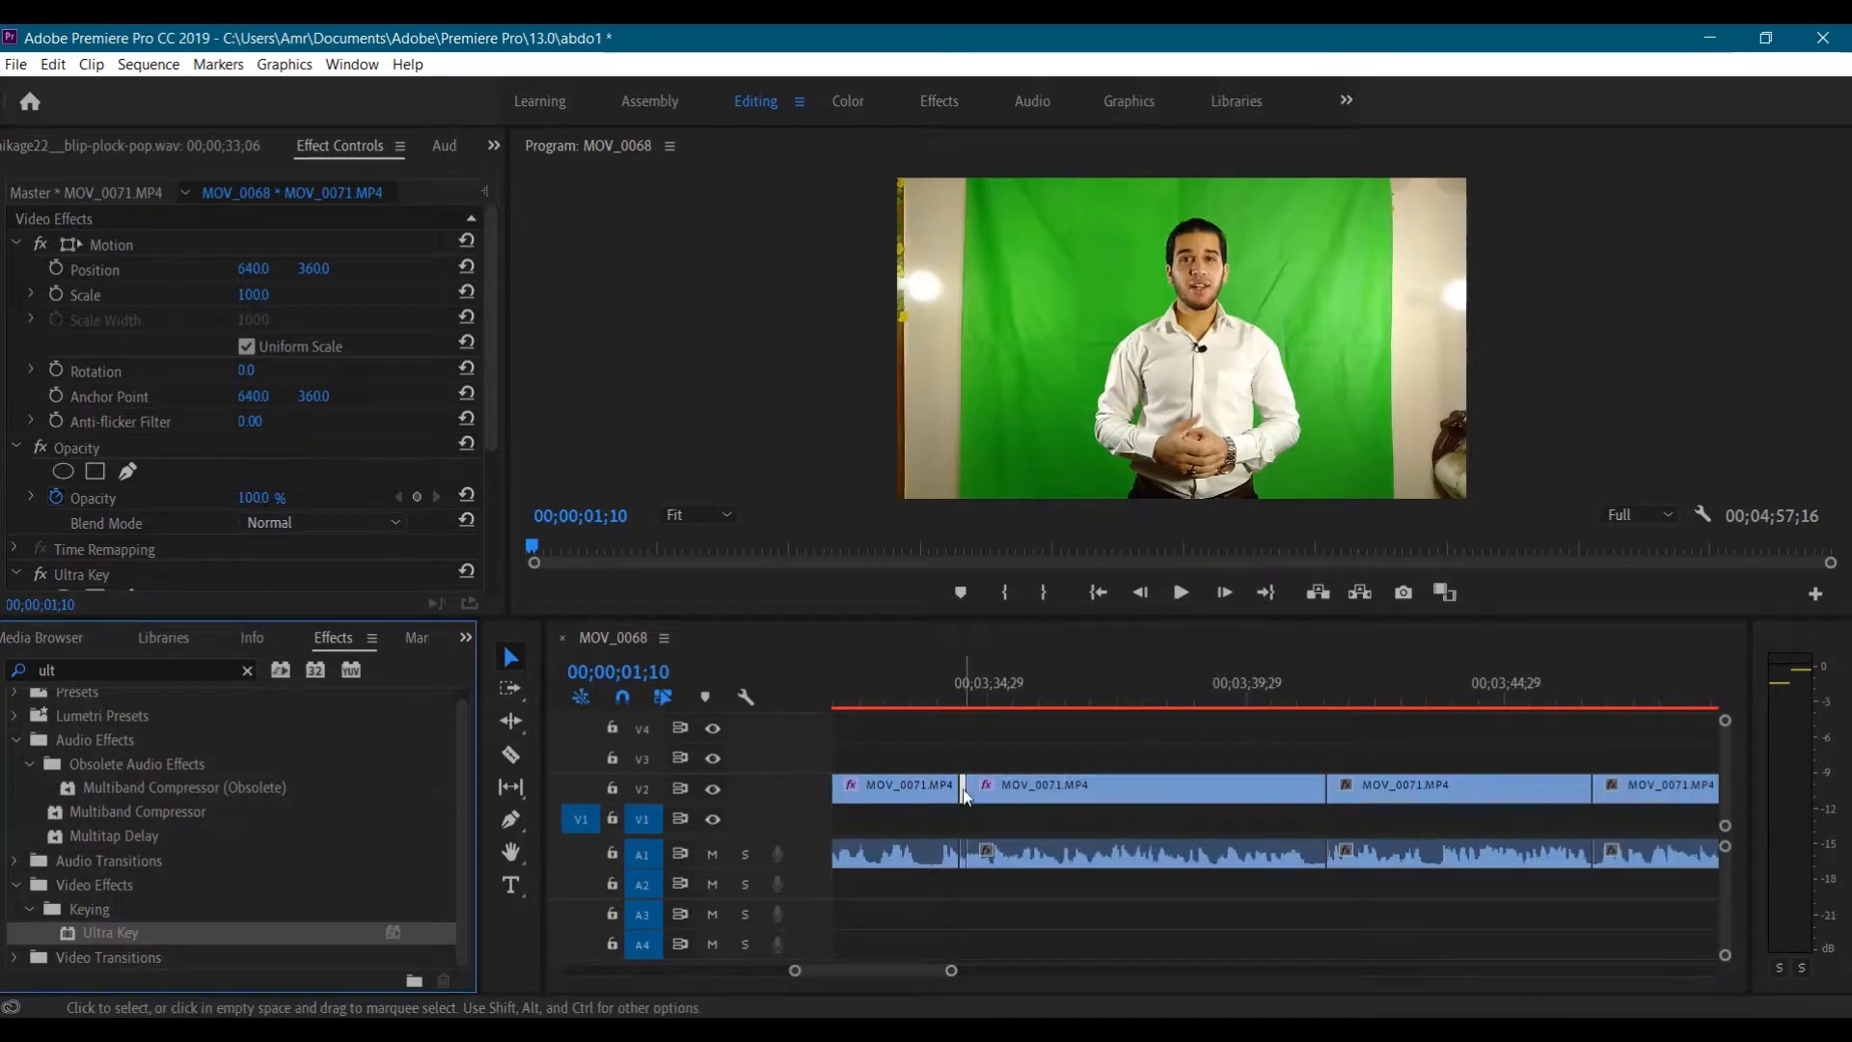
Draw a four-point Ultra Key mask around the green screen on the short MOV_0071.MP4 clip at 00;03;34;15
left_click_drag(967, 694, 907, 696)
left_click(1199, 603)
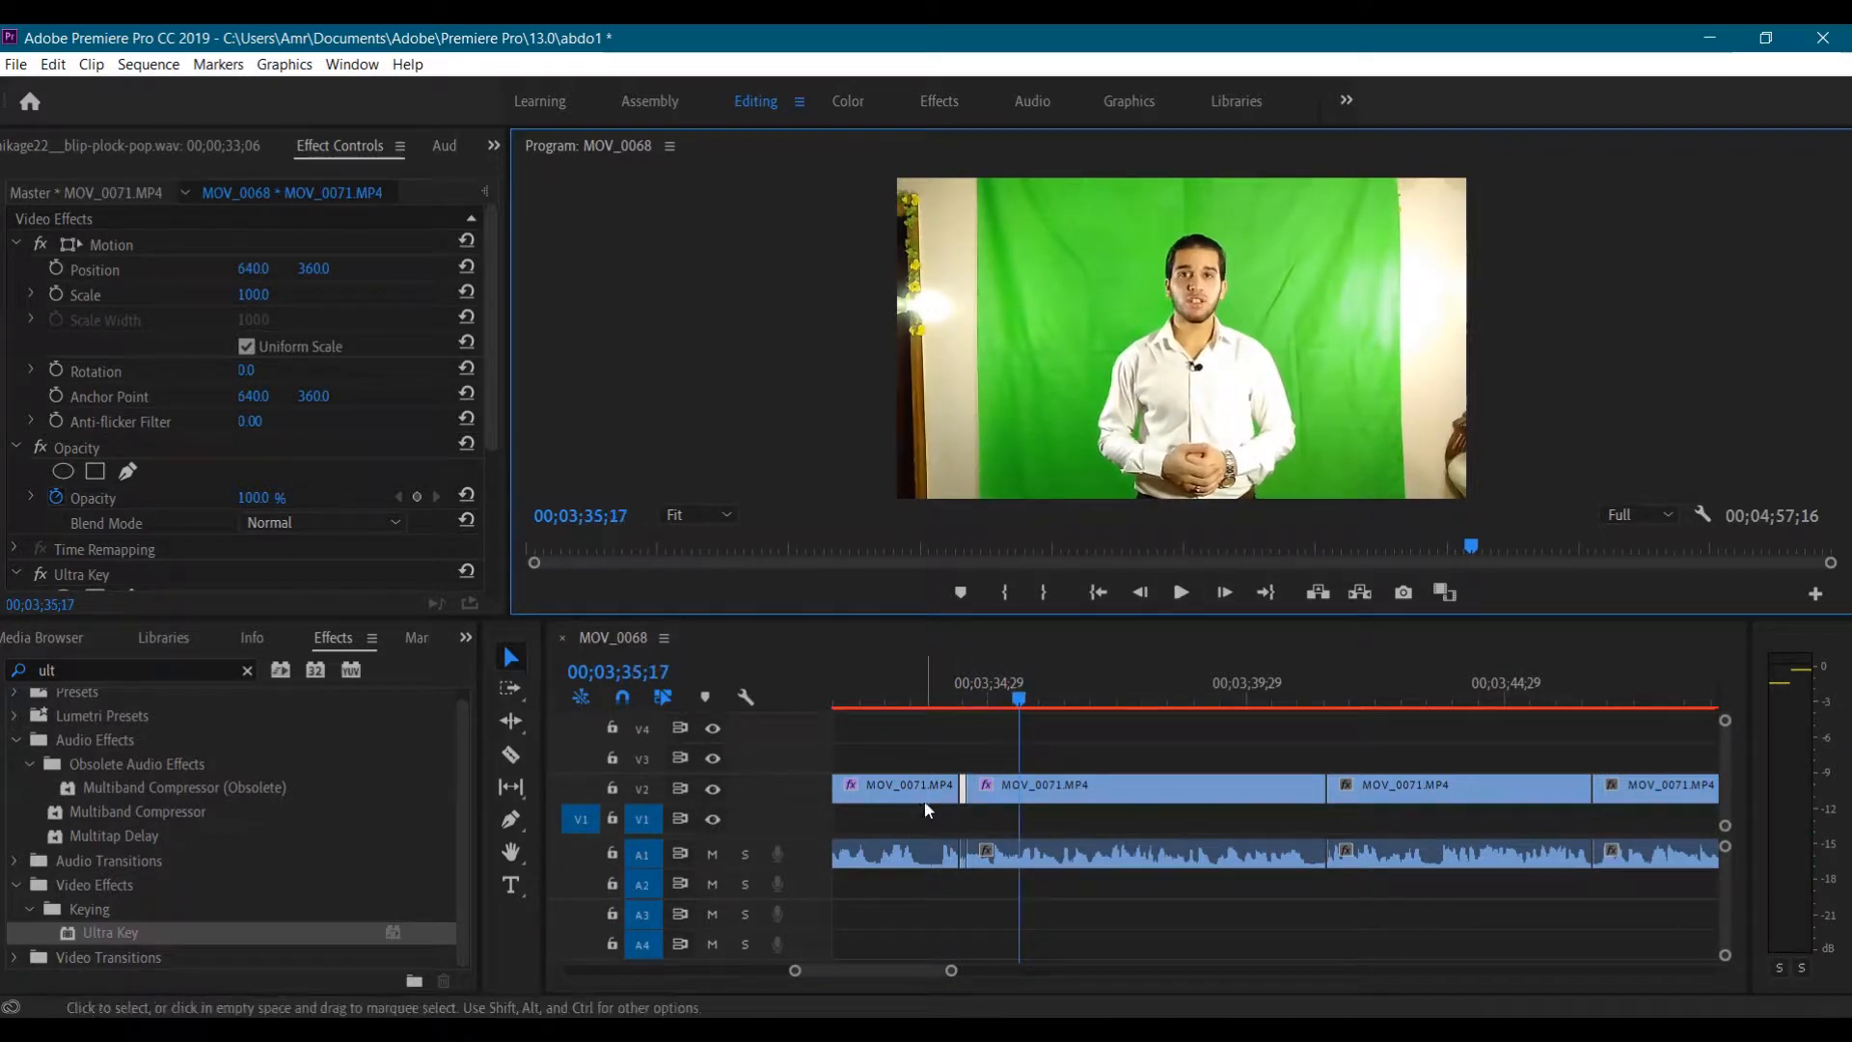
left_click(964, 694)
scroll(242, 385, "down", 5)
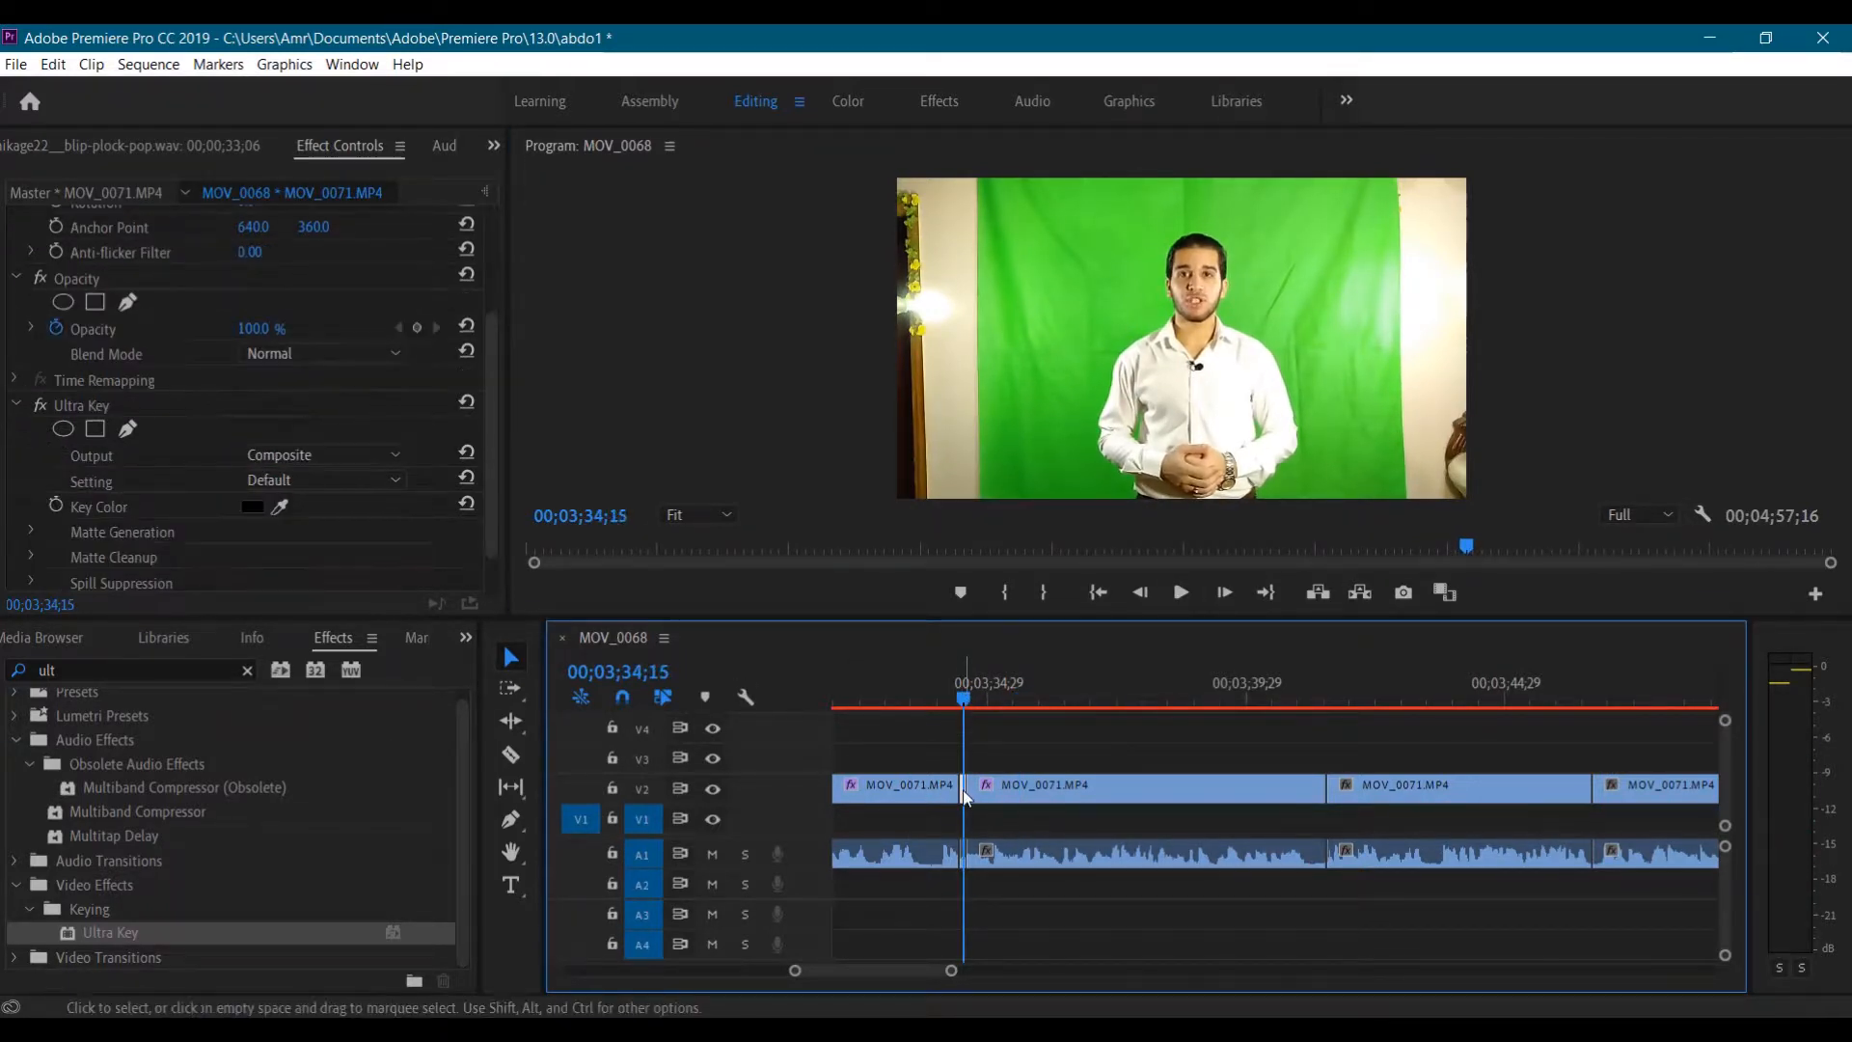
left_click(127, 371)
left_click(1396, 197)
left_click(1393, 183)
left_click(1403, 499)
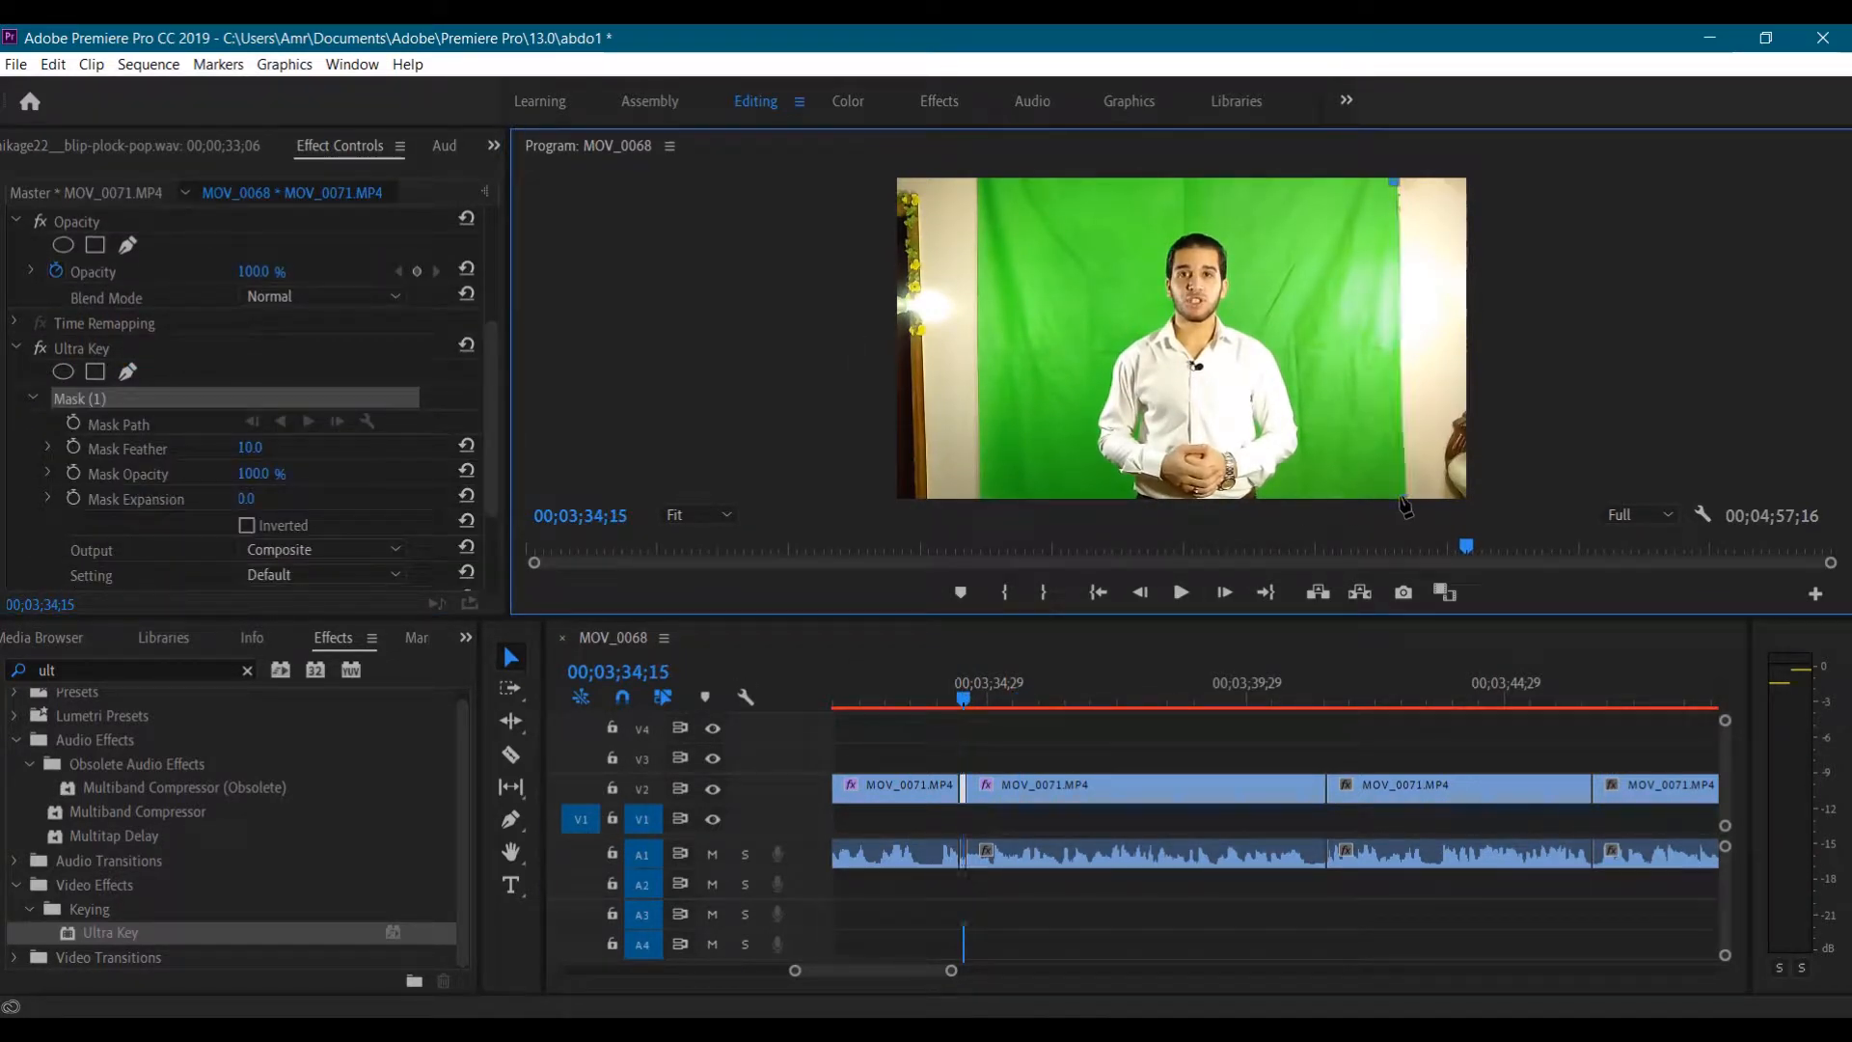
left_click(1405, 495)
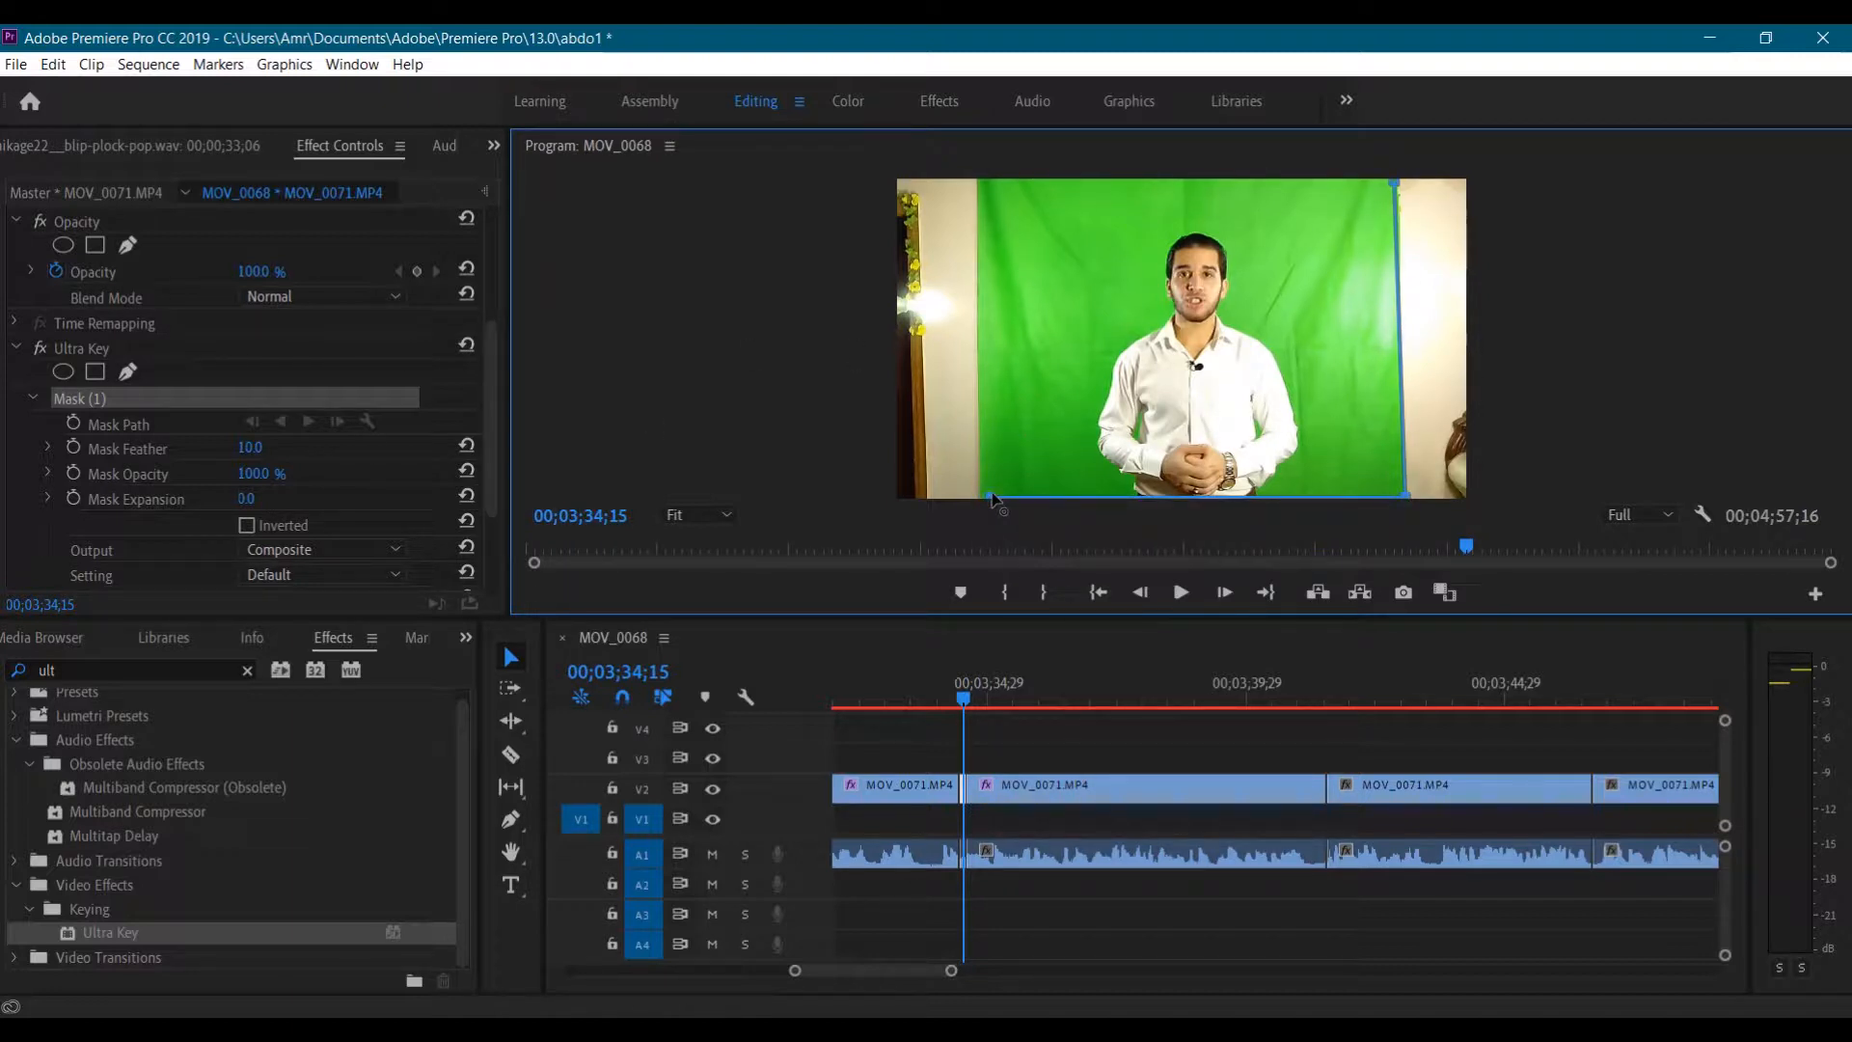
left_click(1392, 183)
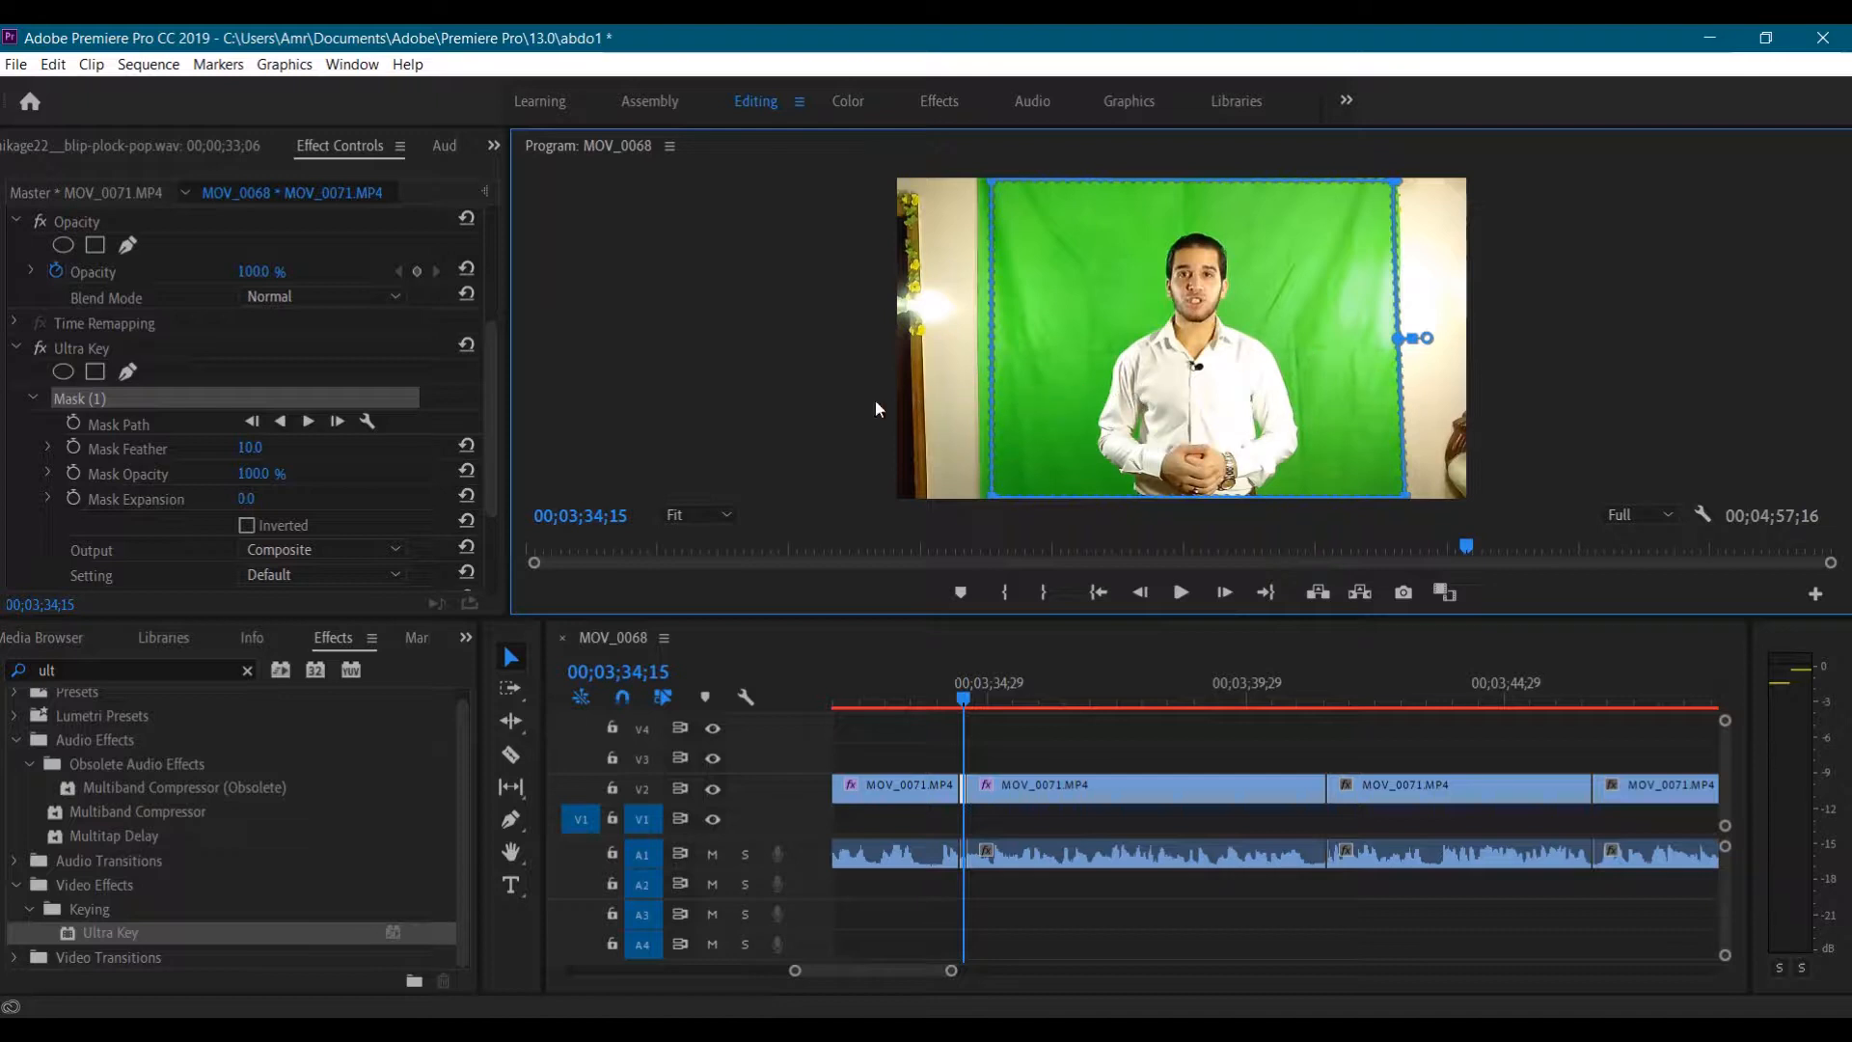
Try the Alpha Channel output for Ultra Key on the short MOV_0071.MP4 clip, then undo it and the drawn mask outline
scroll(304, 449, "down", 3)
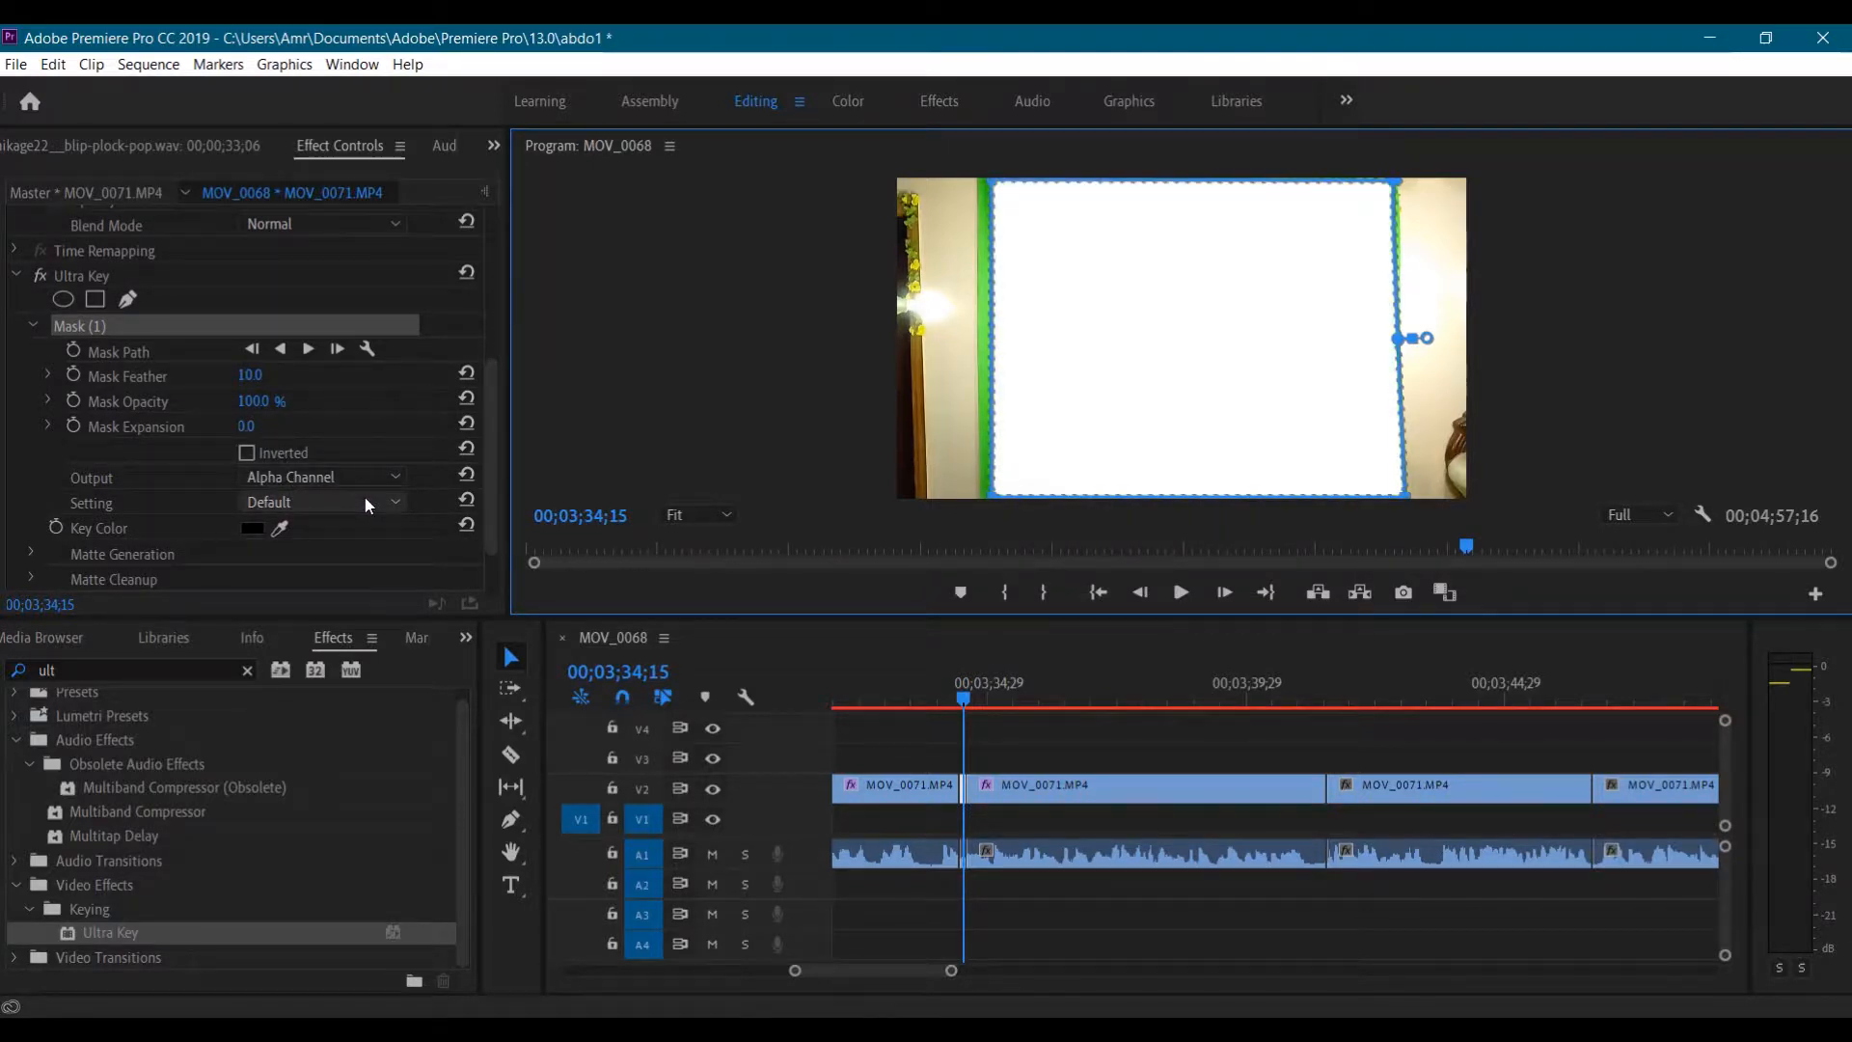
key("ctrl+z")
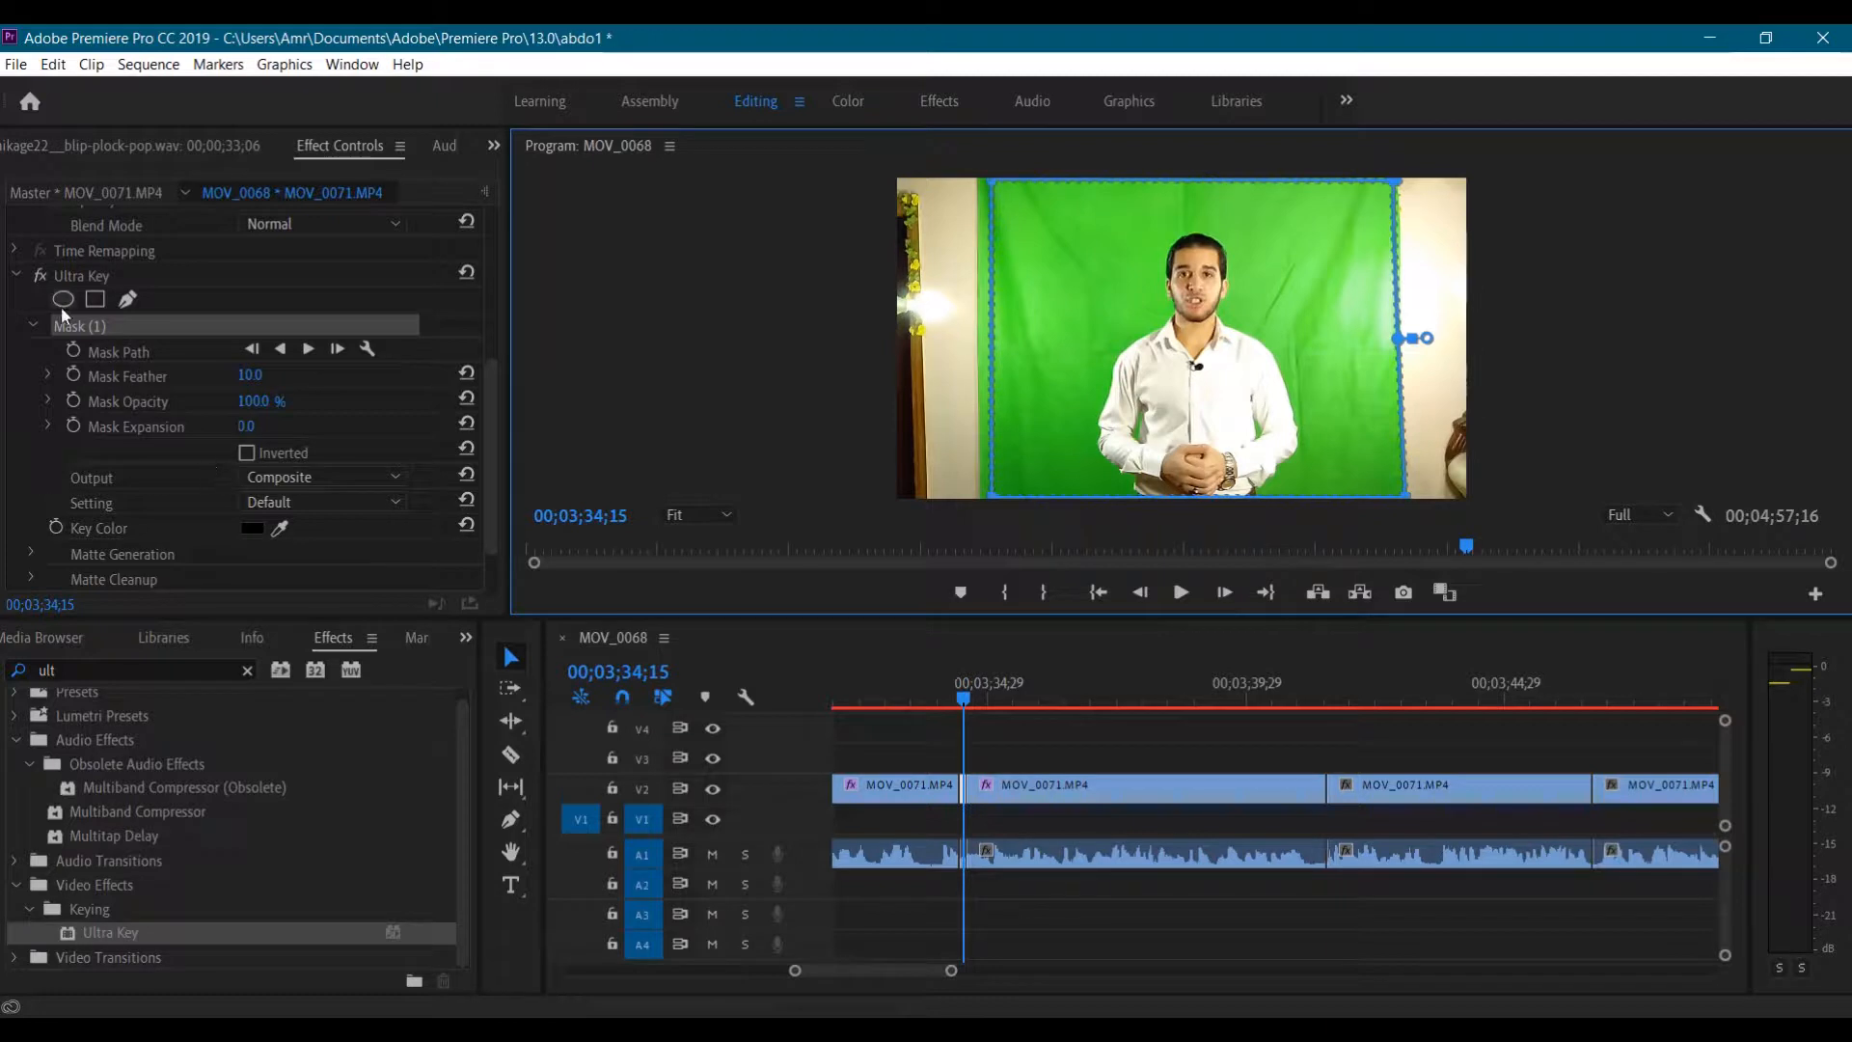
scroll(100, 327, "up", 2)
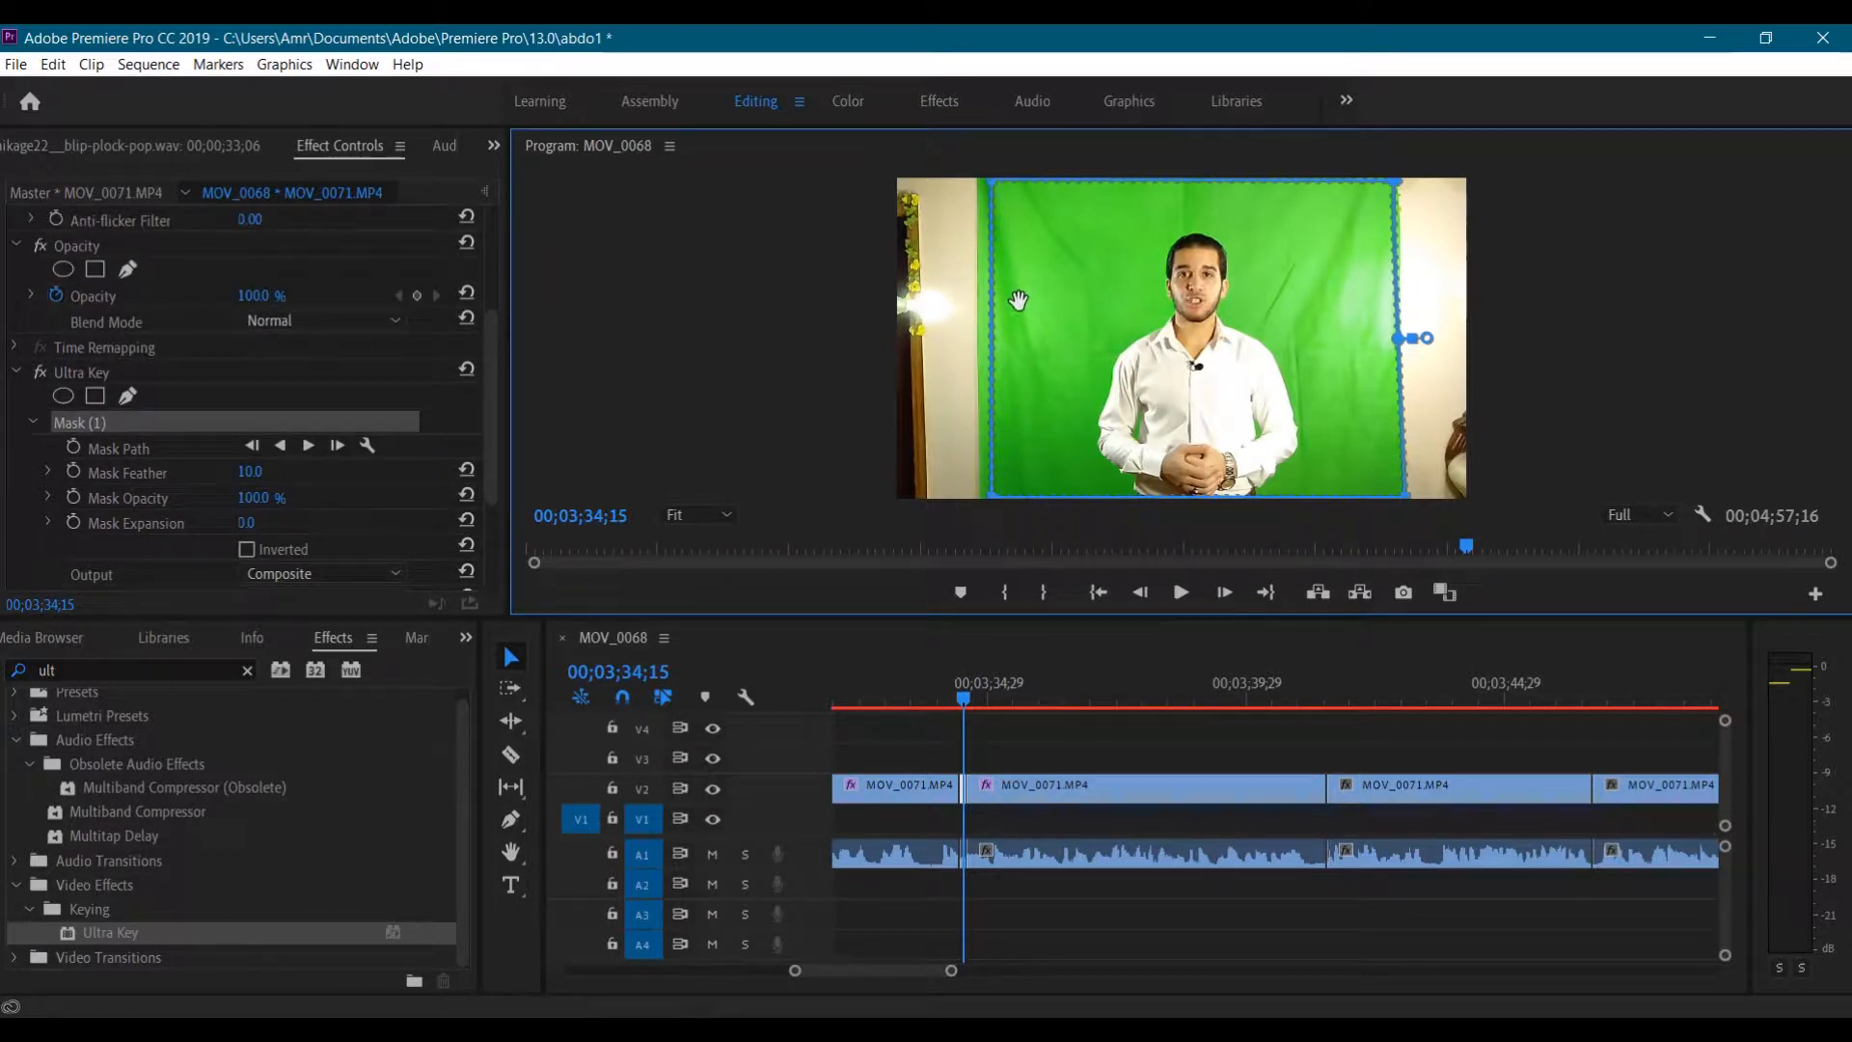
key("ctrl+z")
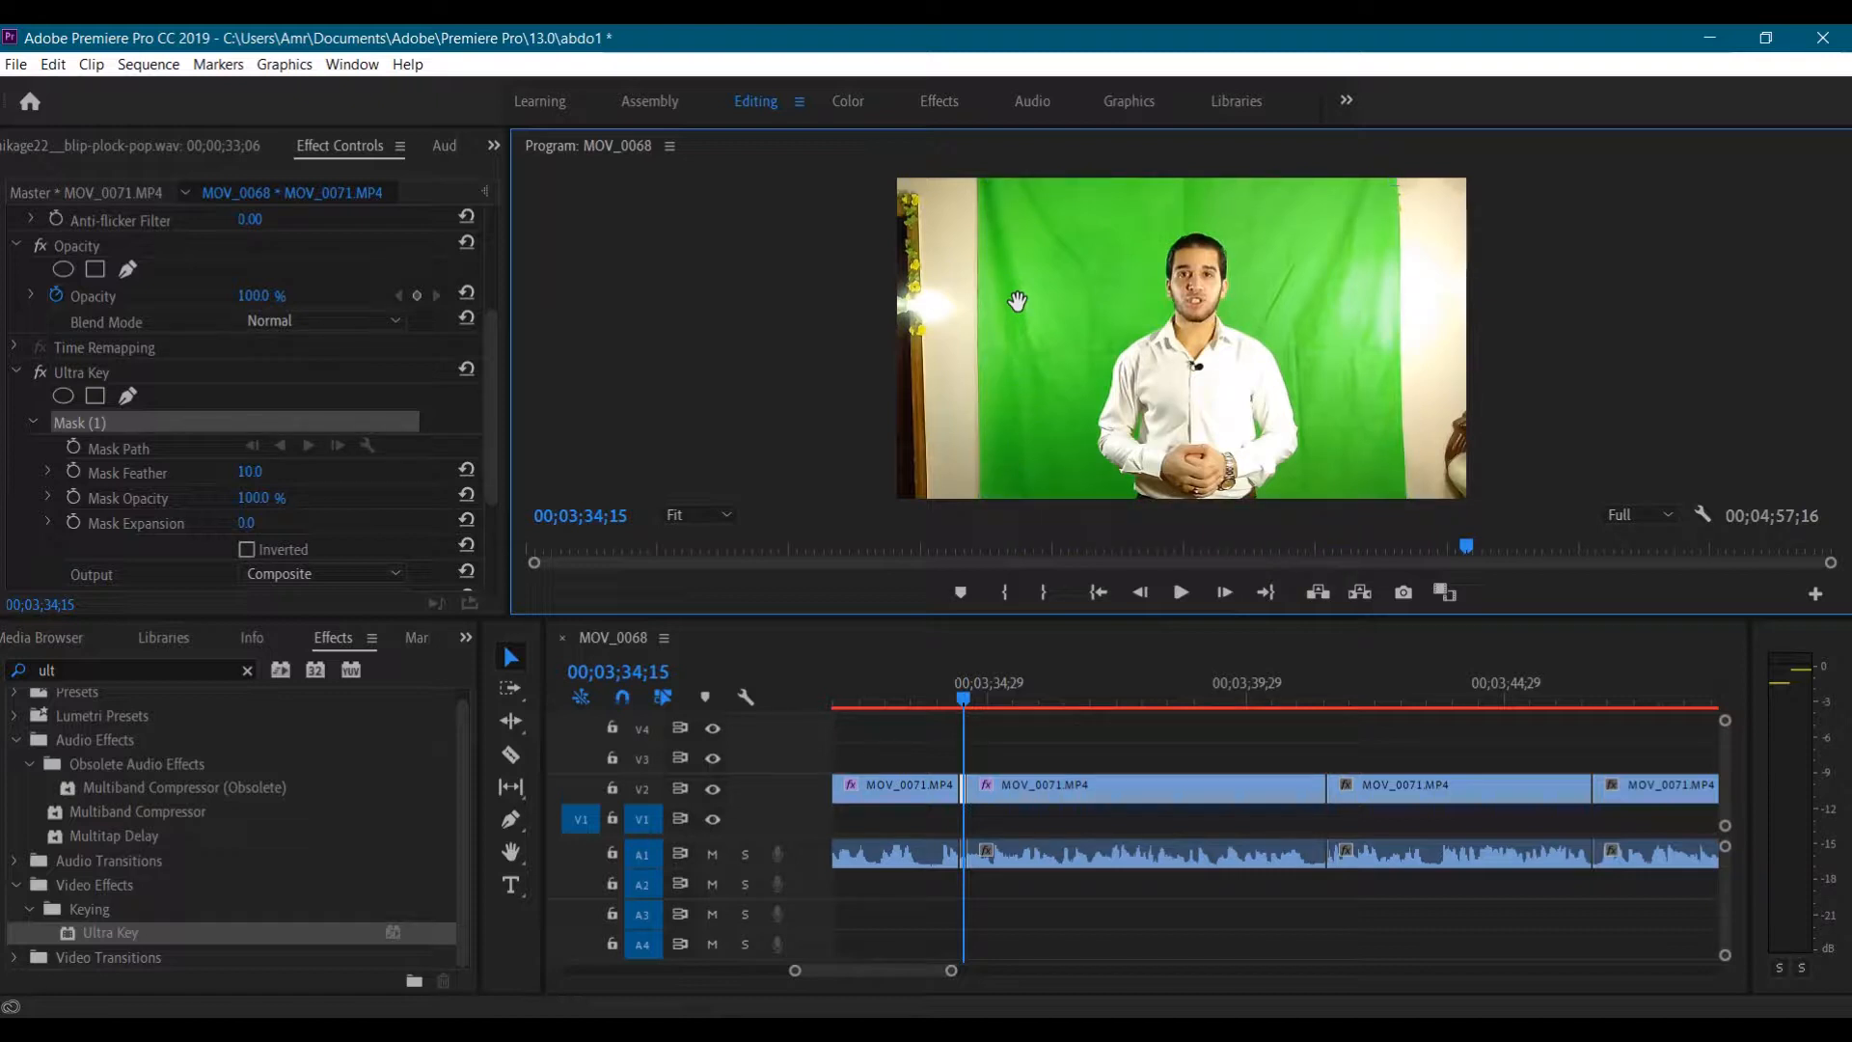
Draw a four-point Opacity mask with the Pen tool around the green screen on the short MOV_0071.MP4 clip at 00;03;34;15
scroll(165, 317, "up", 4)
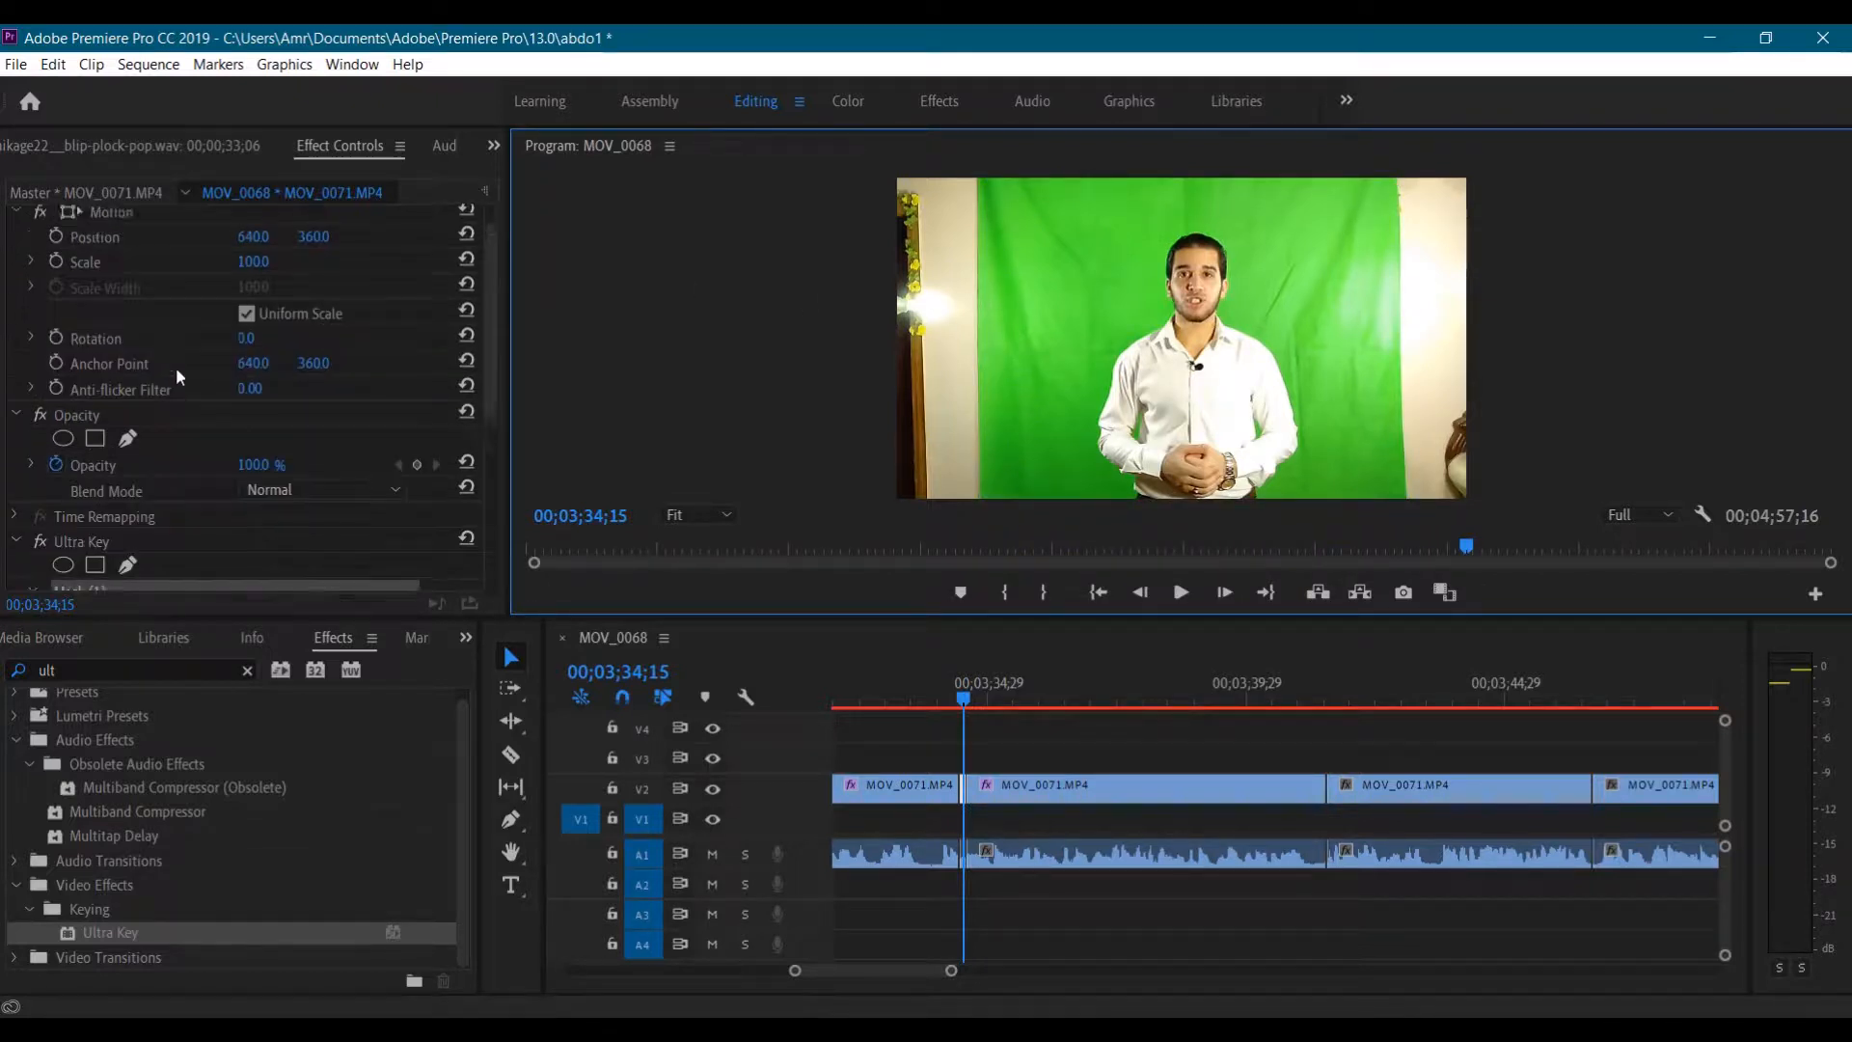
scroll(150, 412, "down", 2)
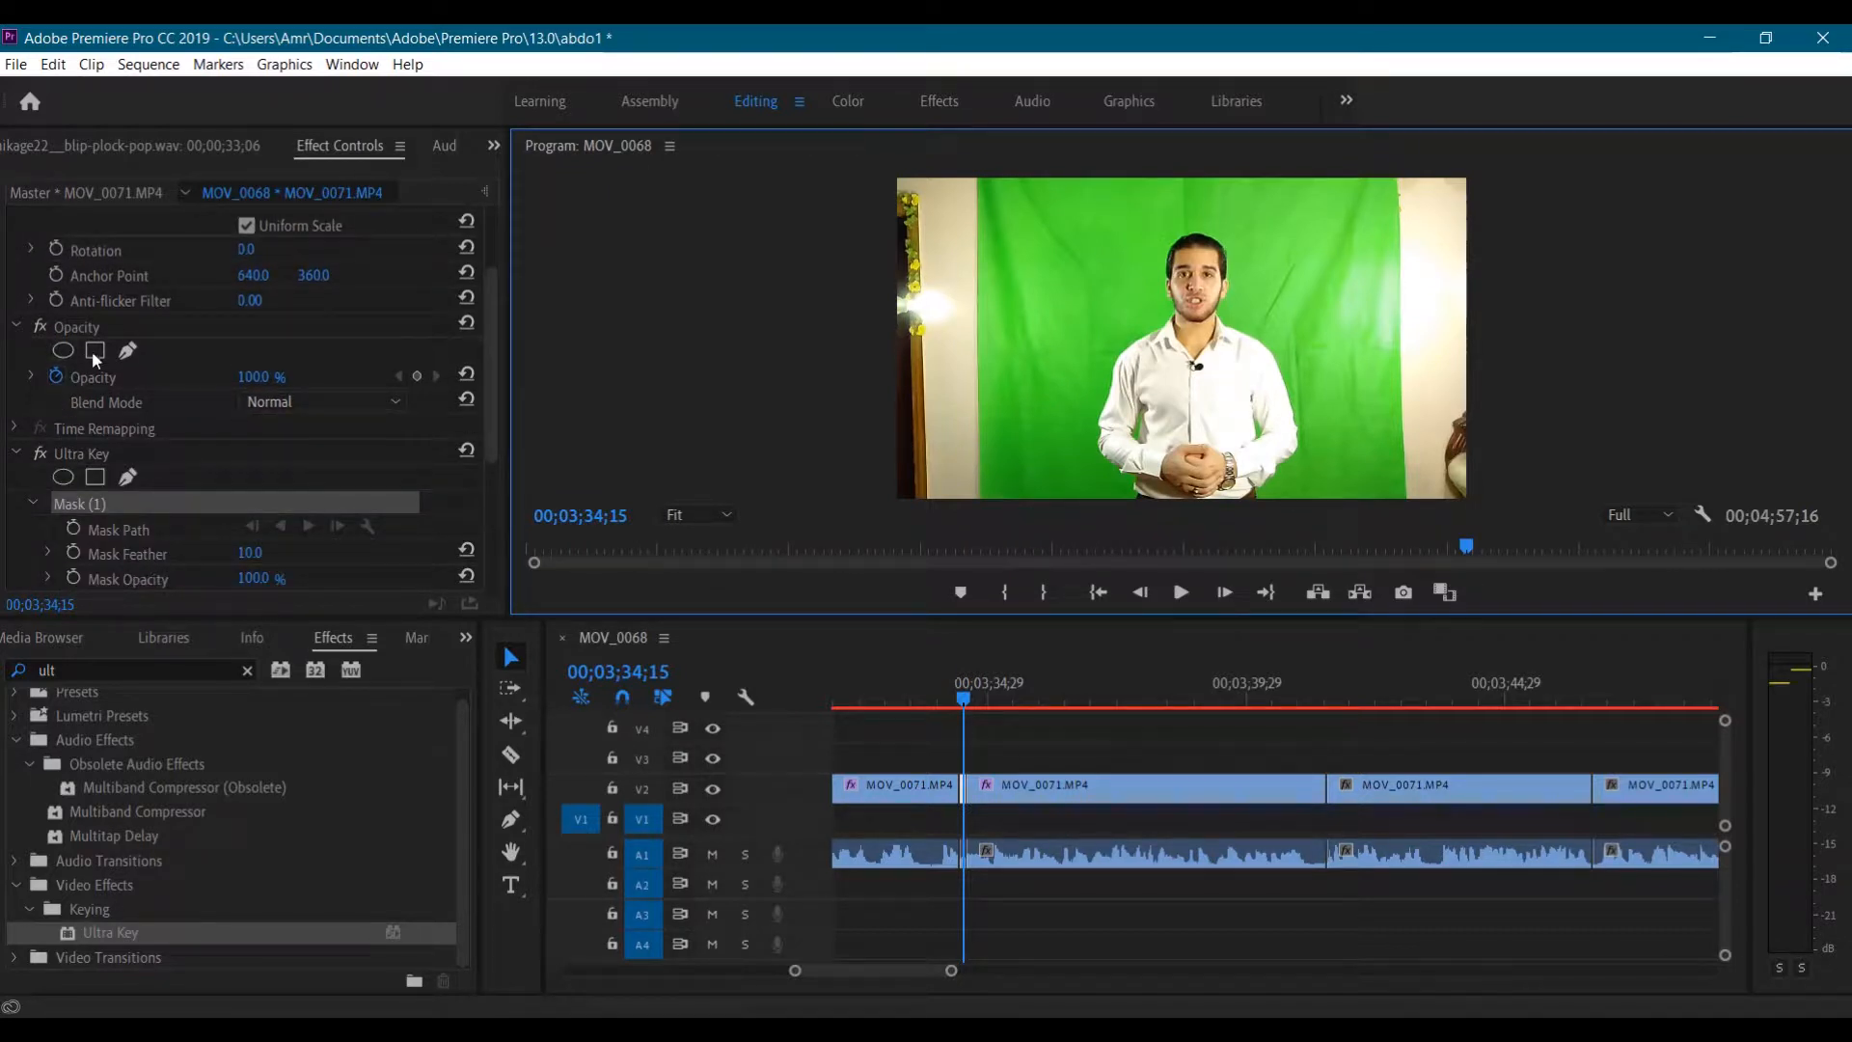
scroll(106, 376, "down", 4)
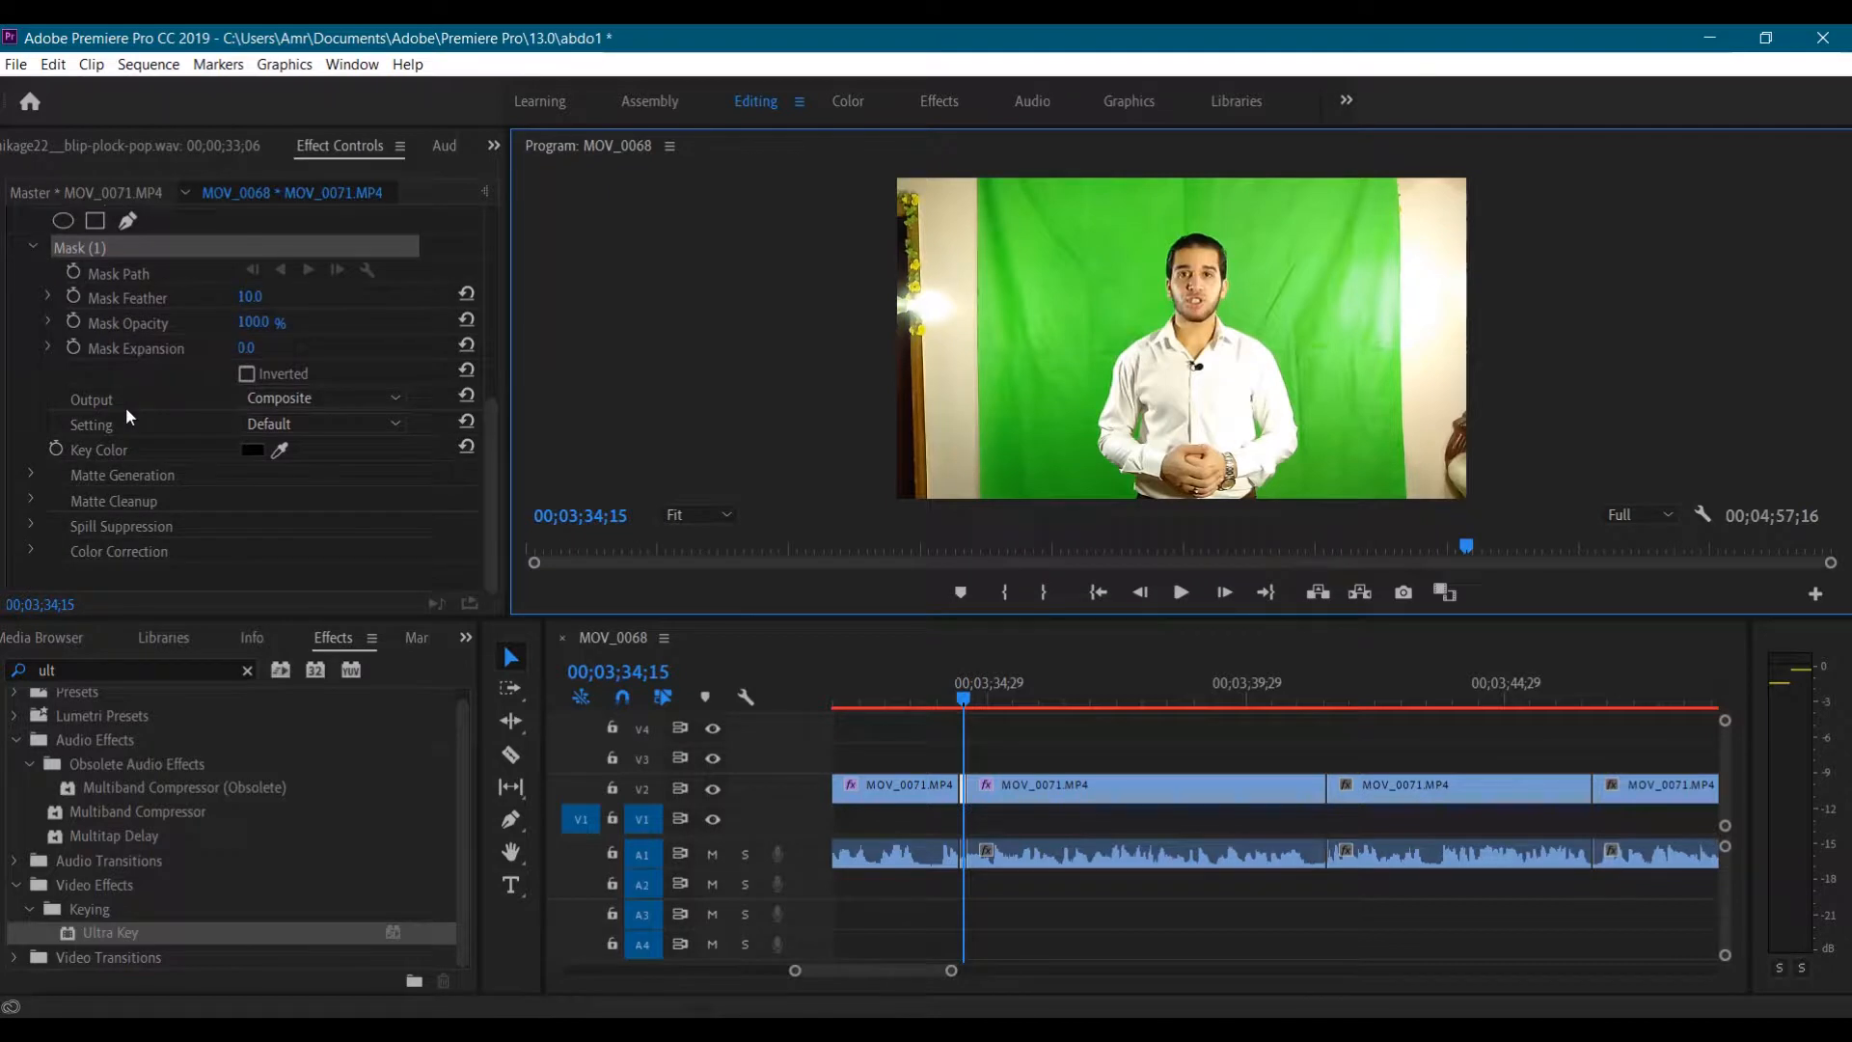
scroll(125, 407, "up", 6)
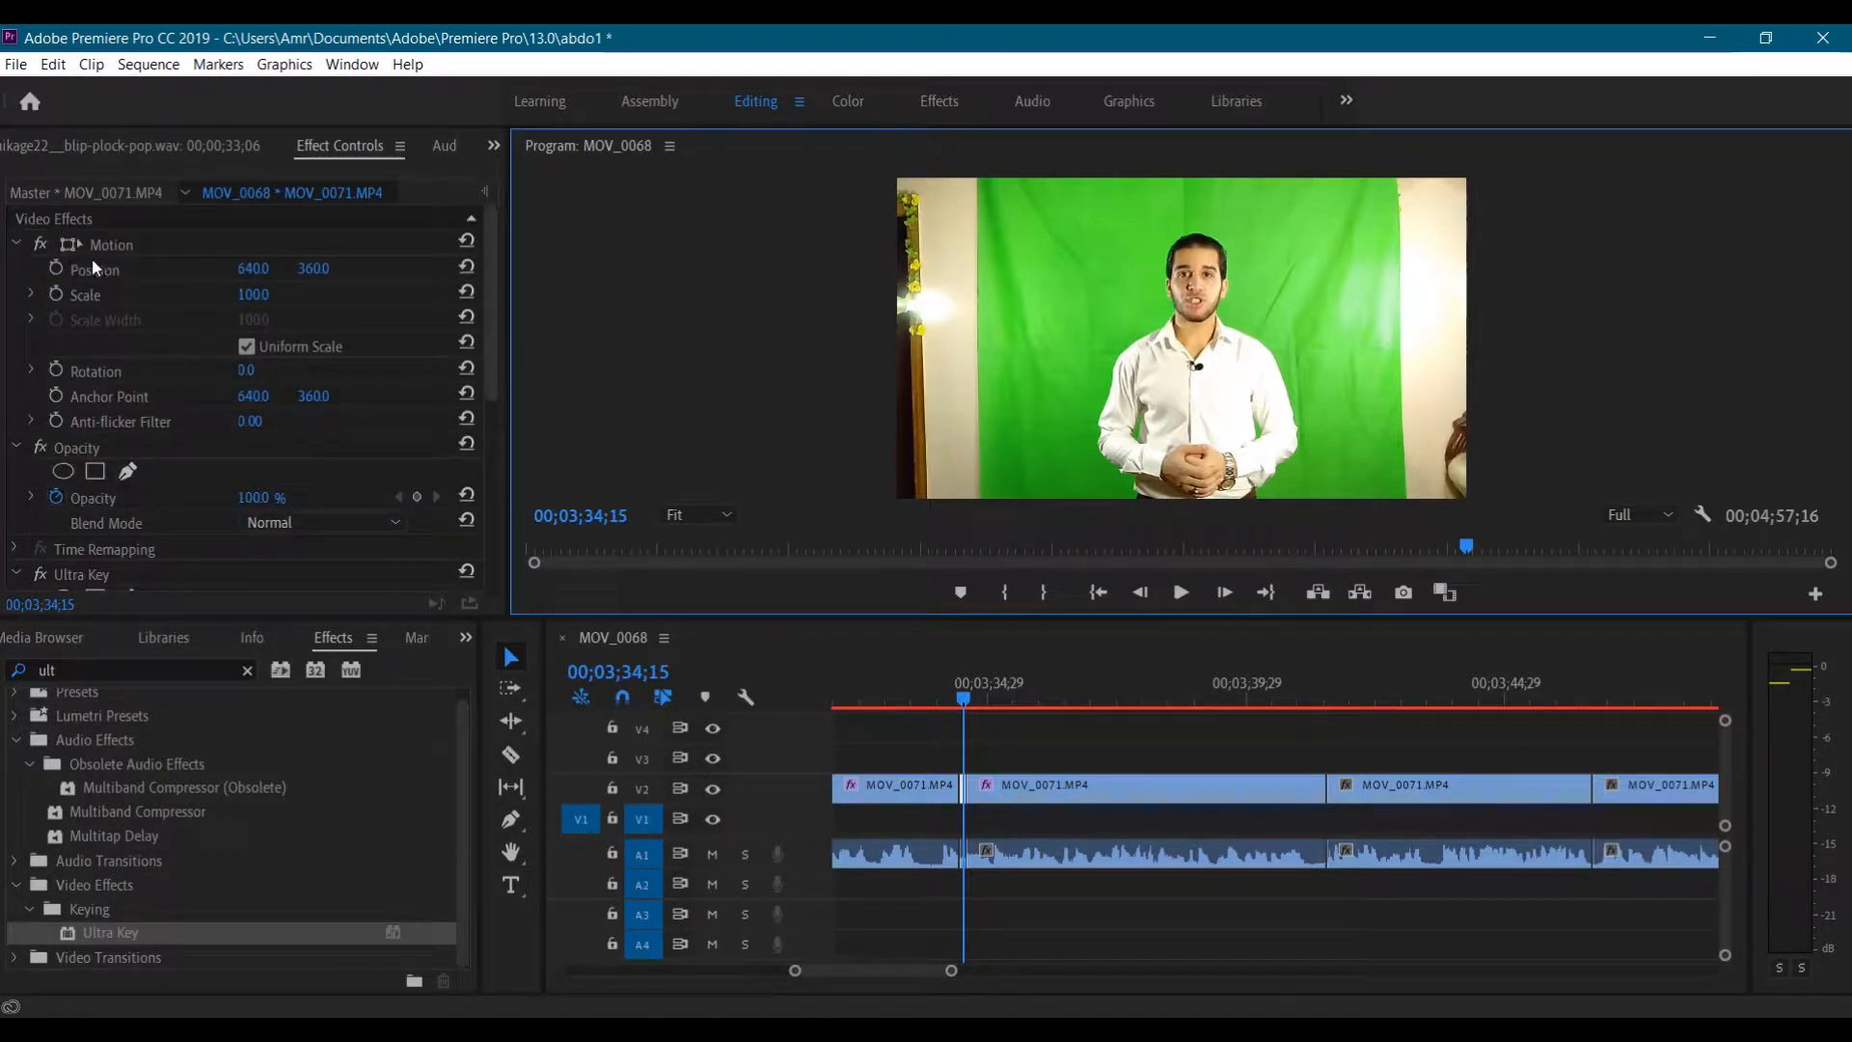
left_click(127, 471)
left_click(1066, 331)
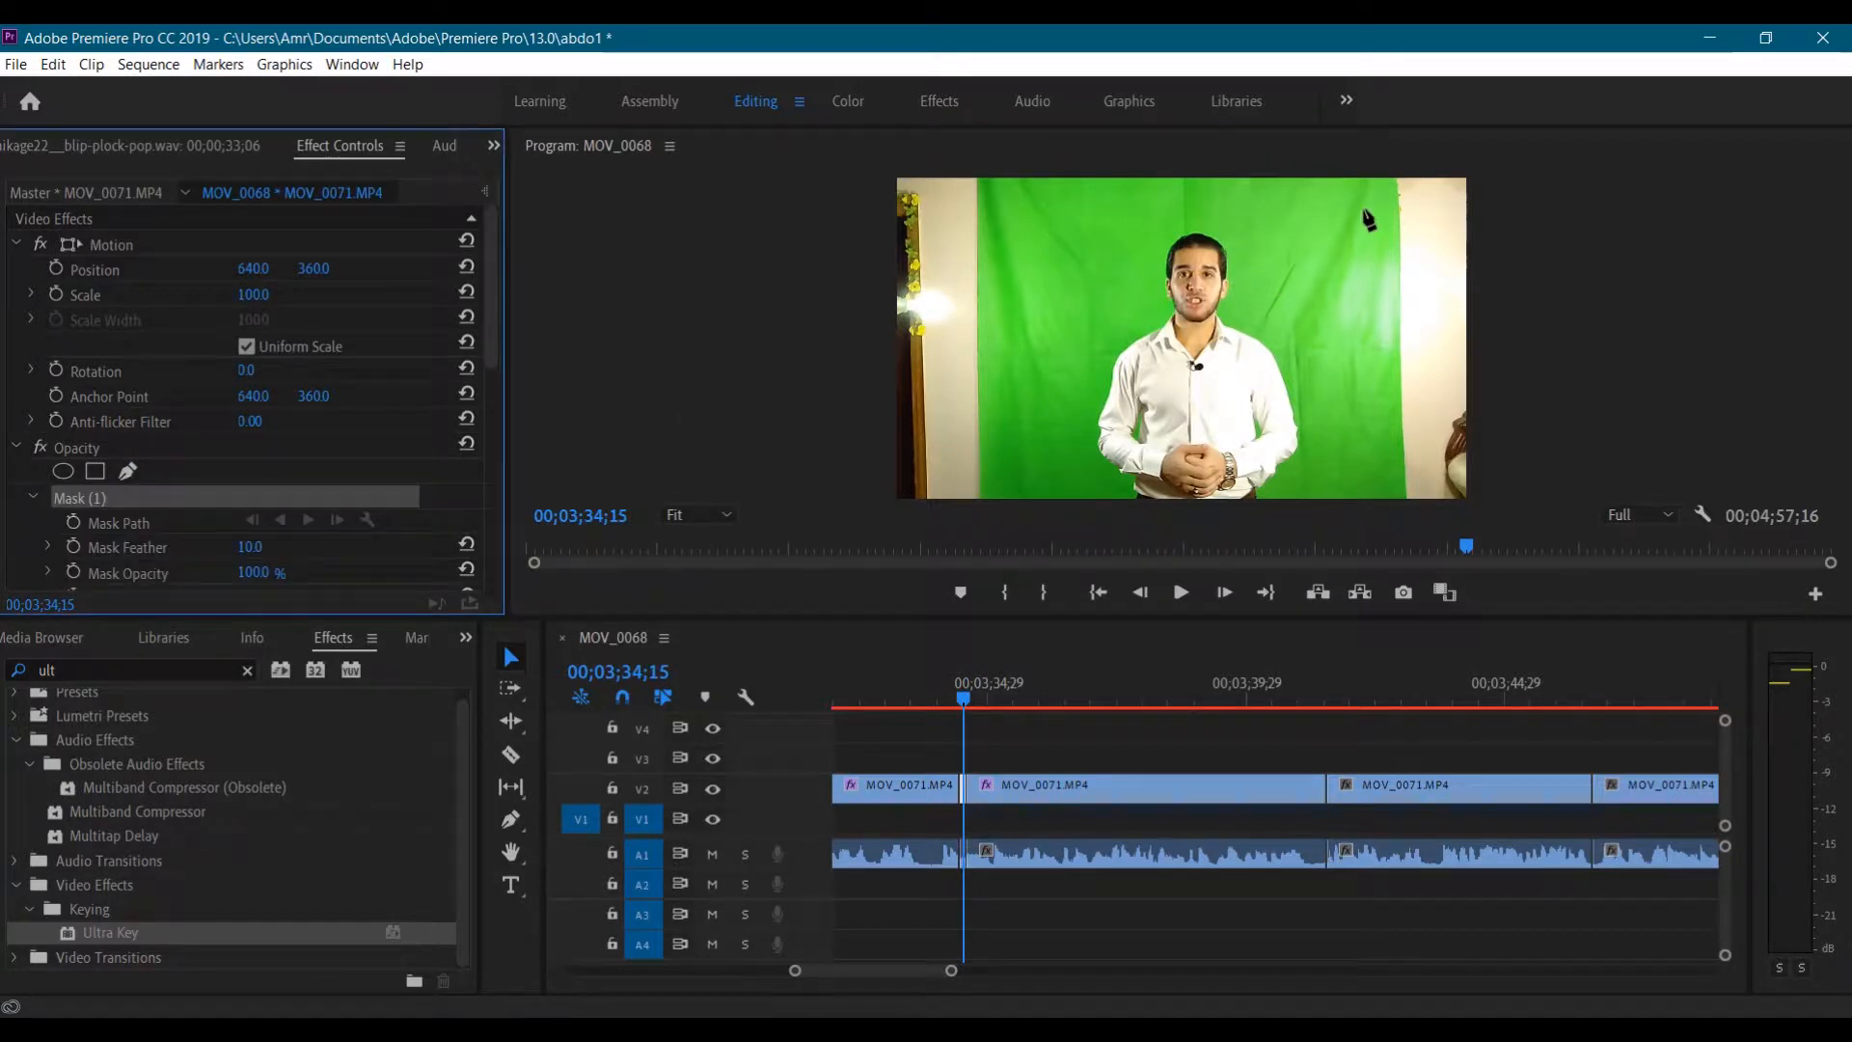
left_click(1391, 182)
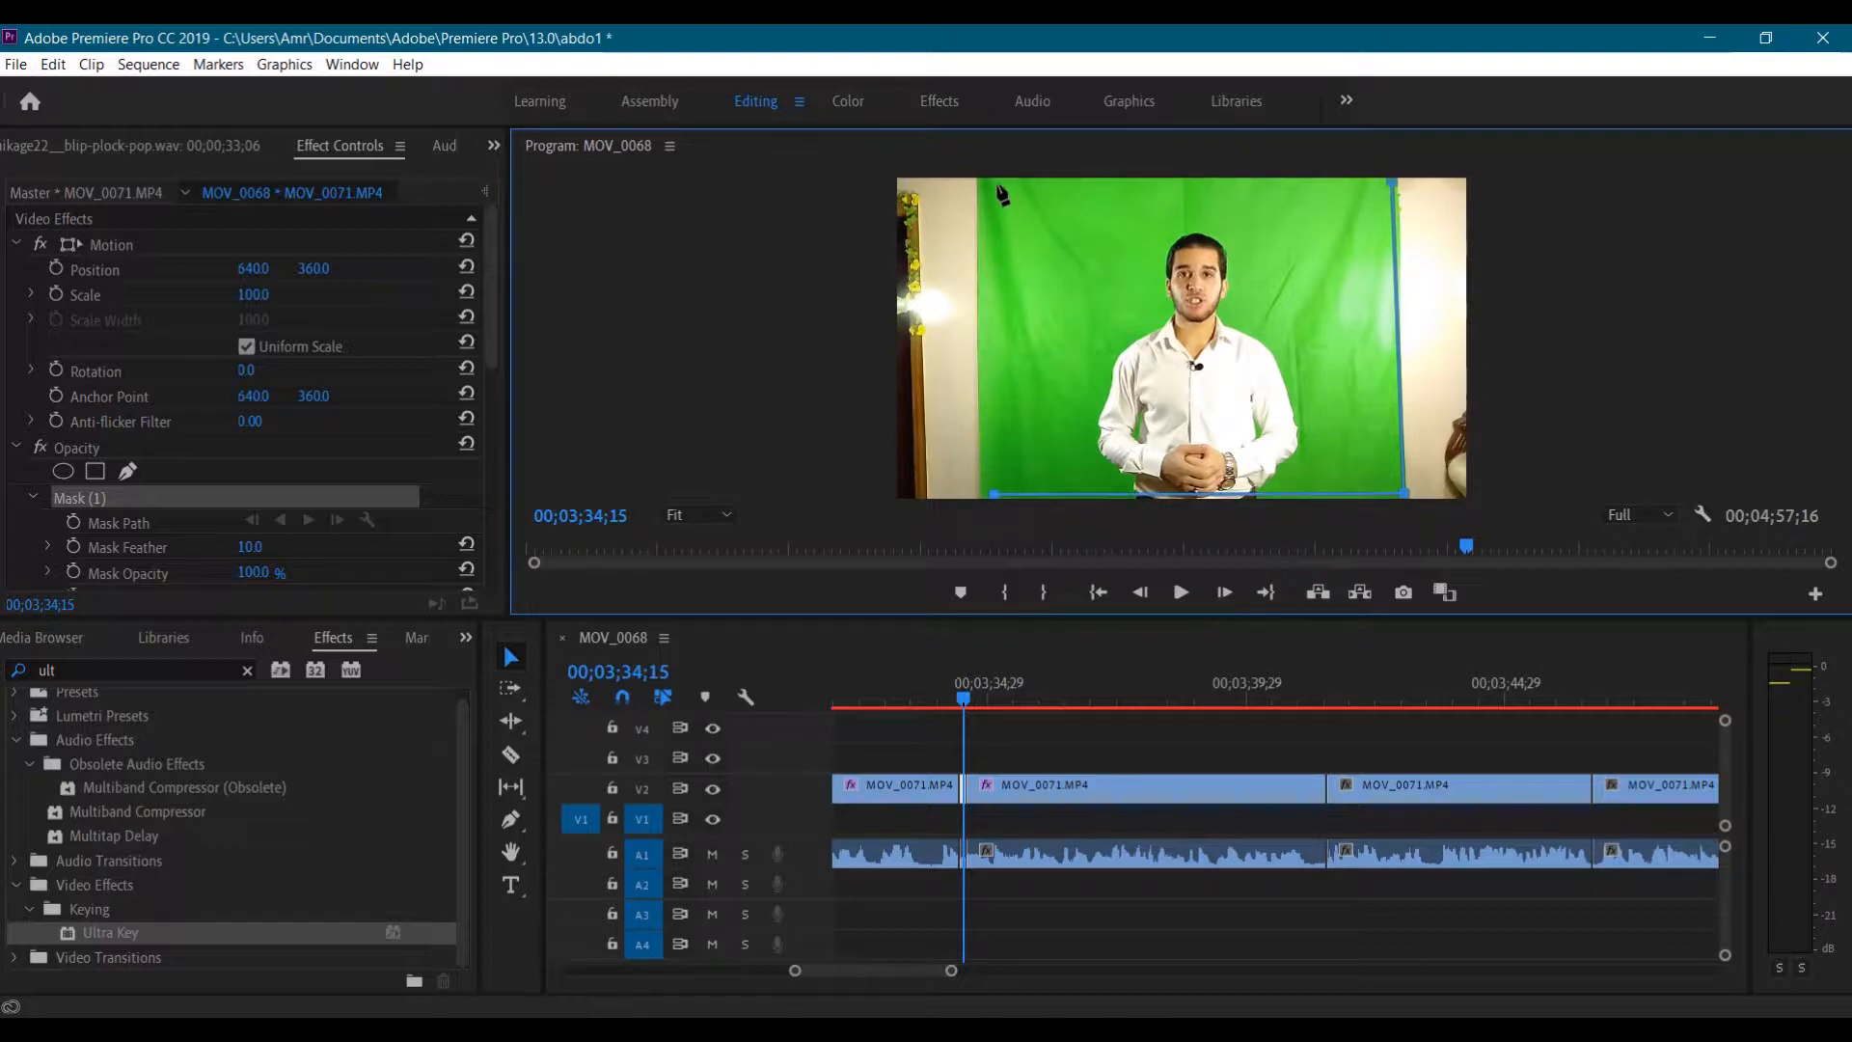
left_click(1393, 184)
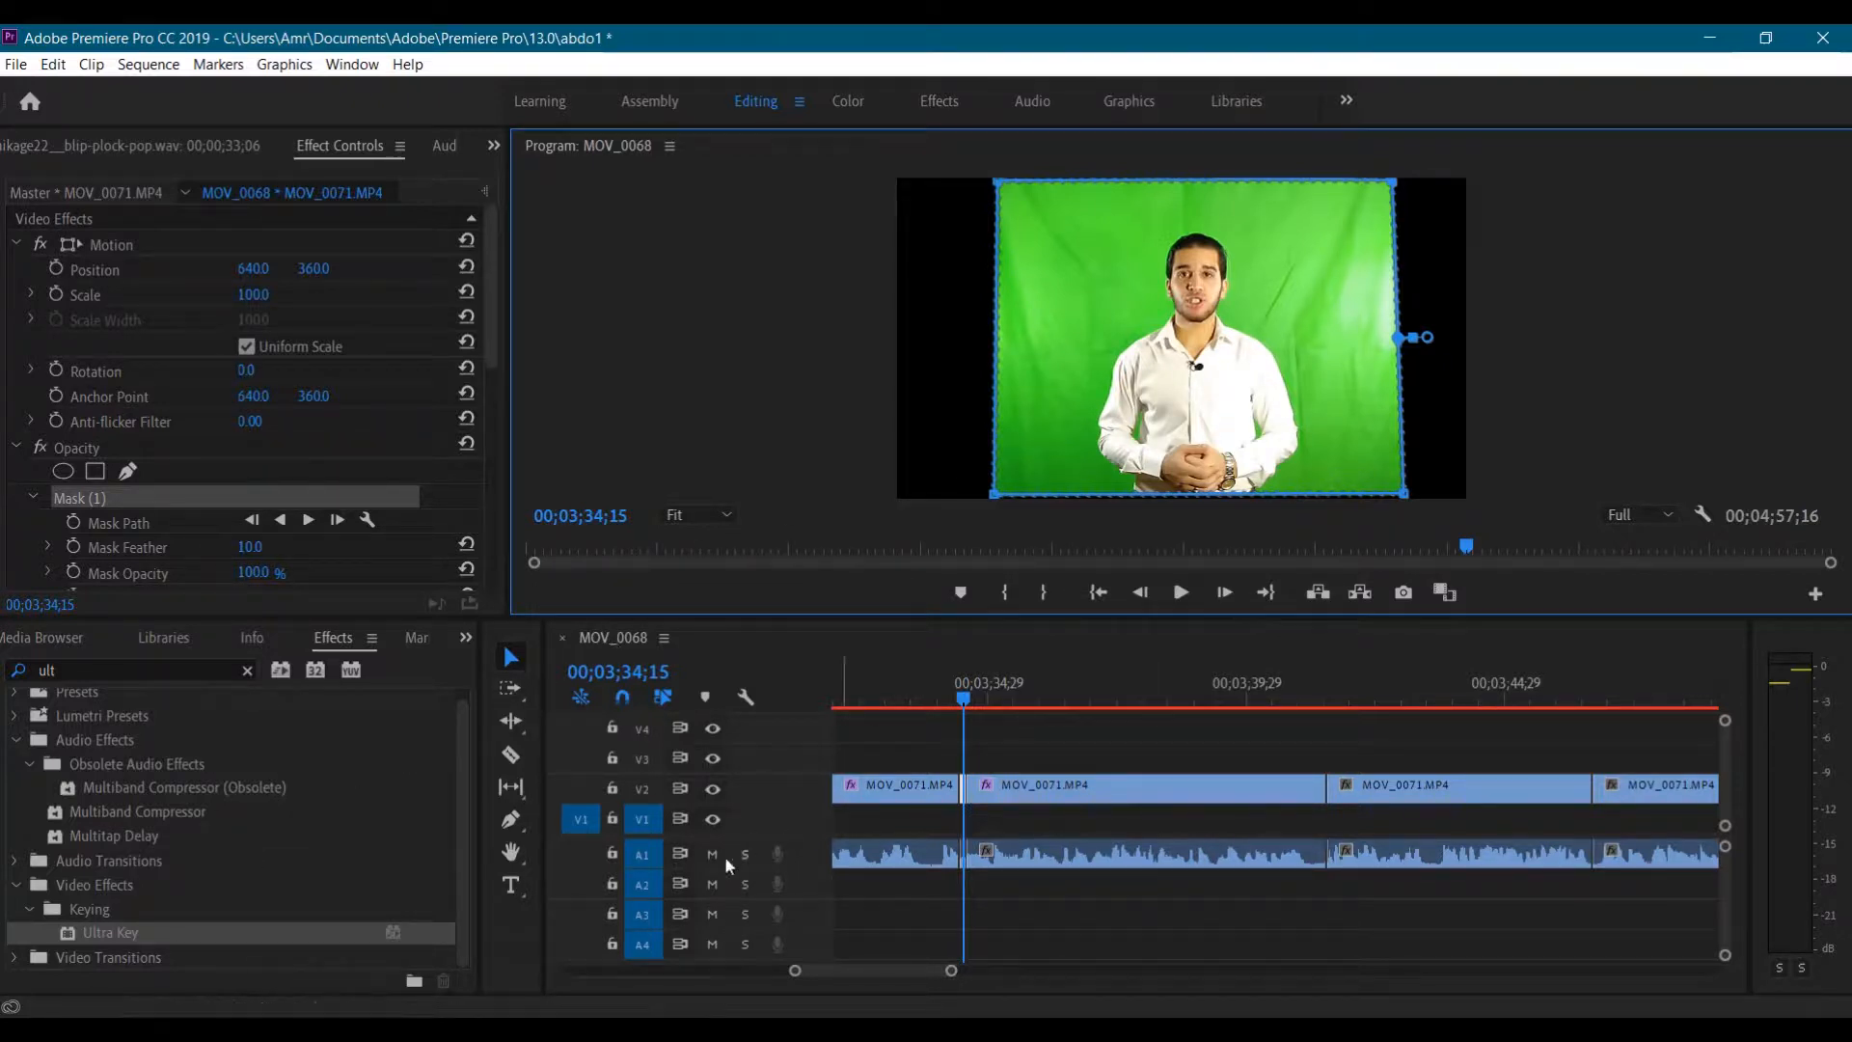
Apply Ultra Key to the three MOV_0071.MP4 clips on V2 between about 00;03;41 and 00;03;58
left_click_drag(837, 971, 838, 972)
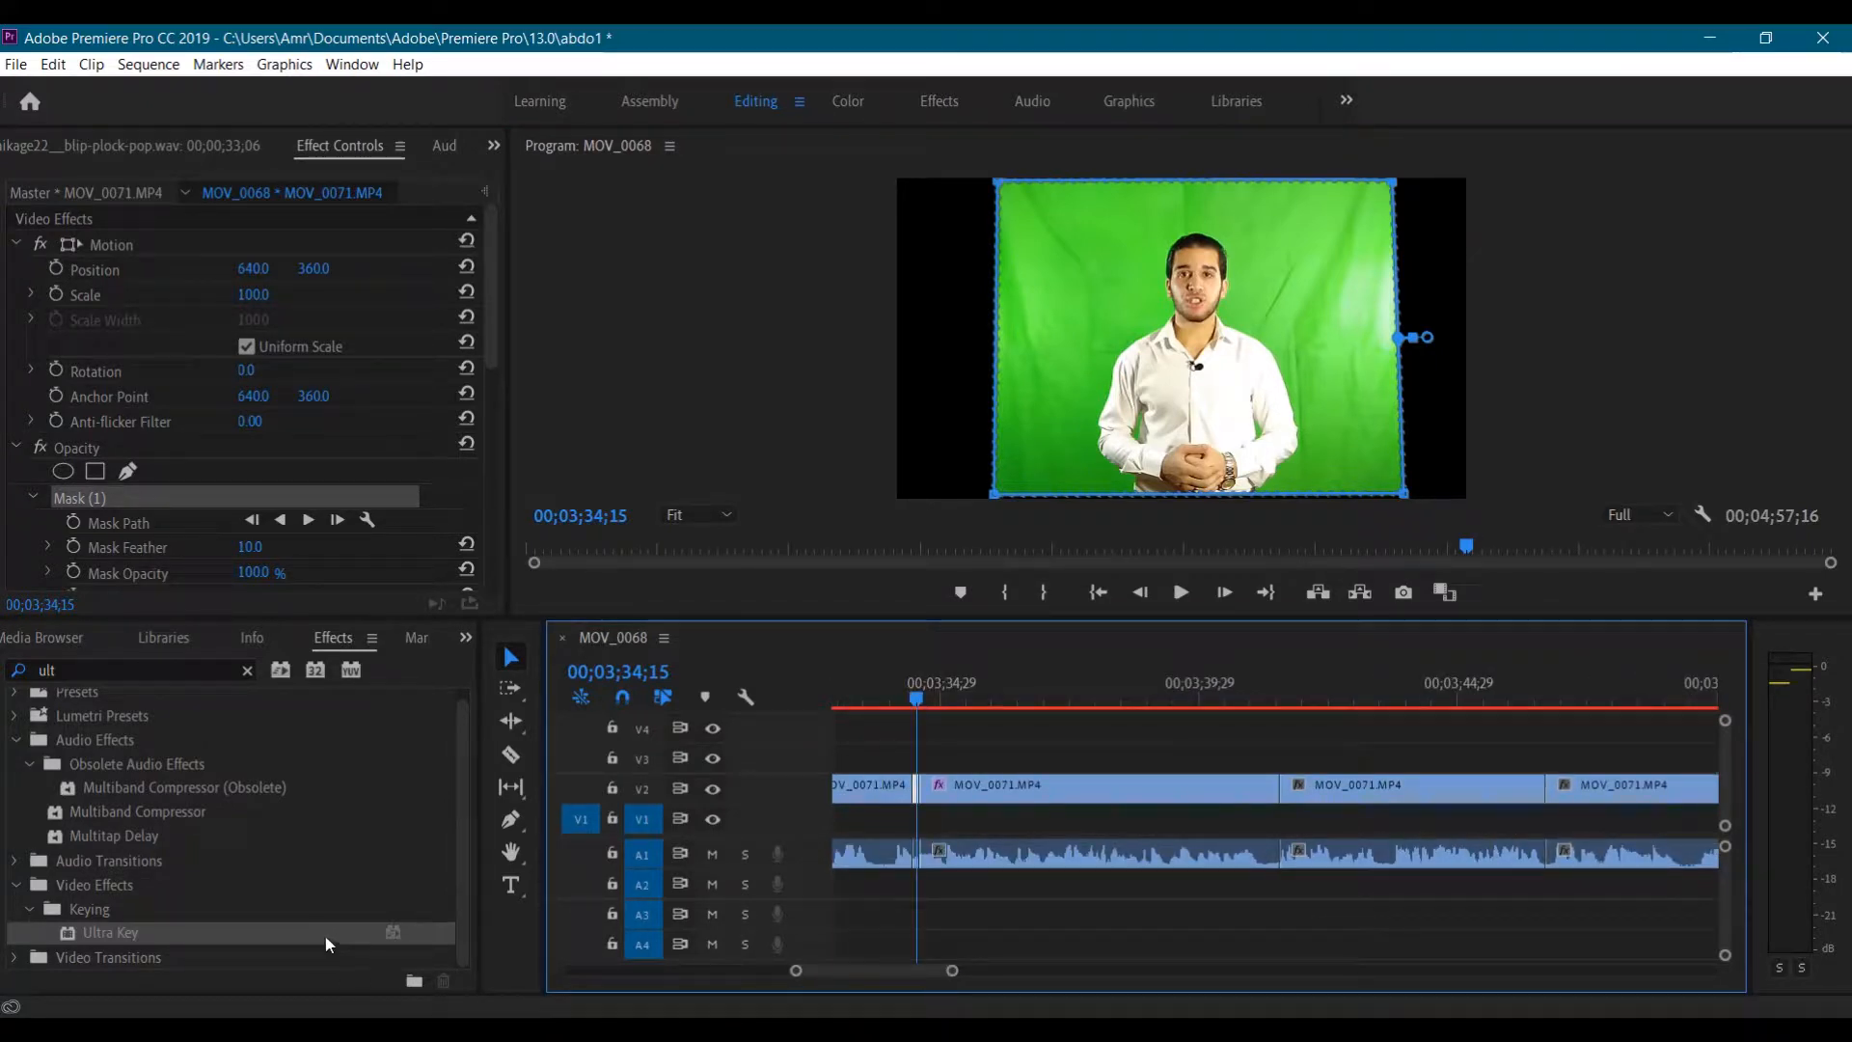
left_click_drag(326, 936, 1339, 799)
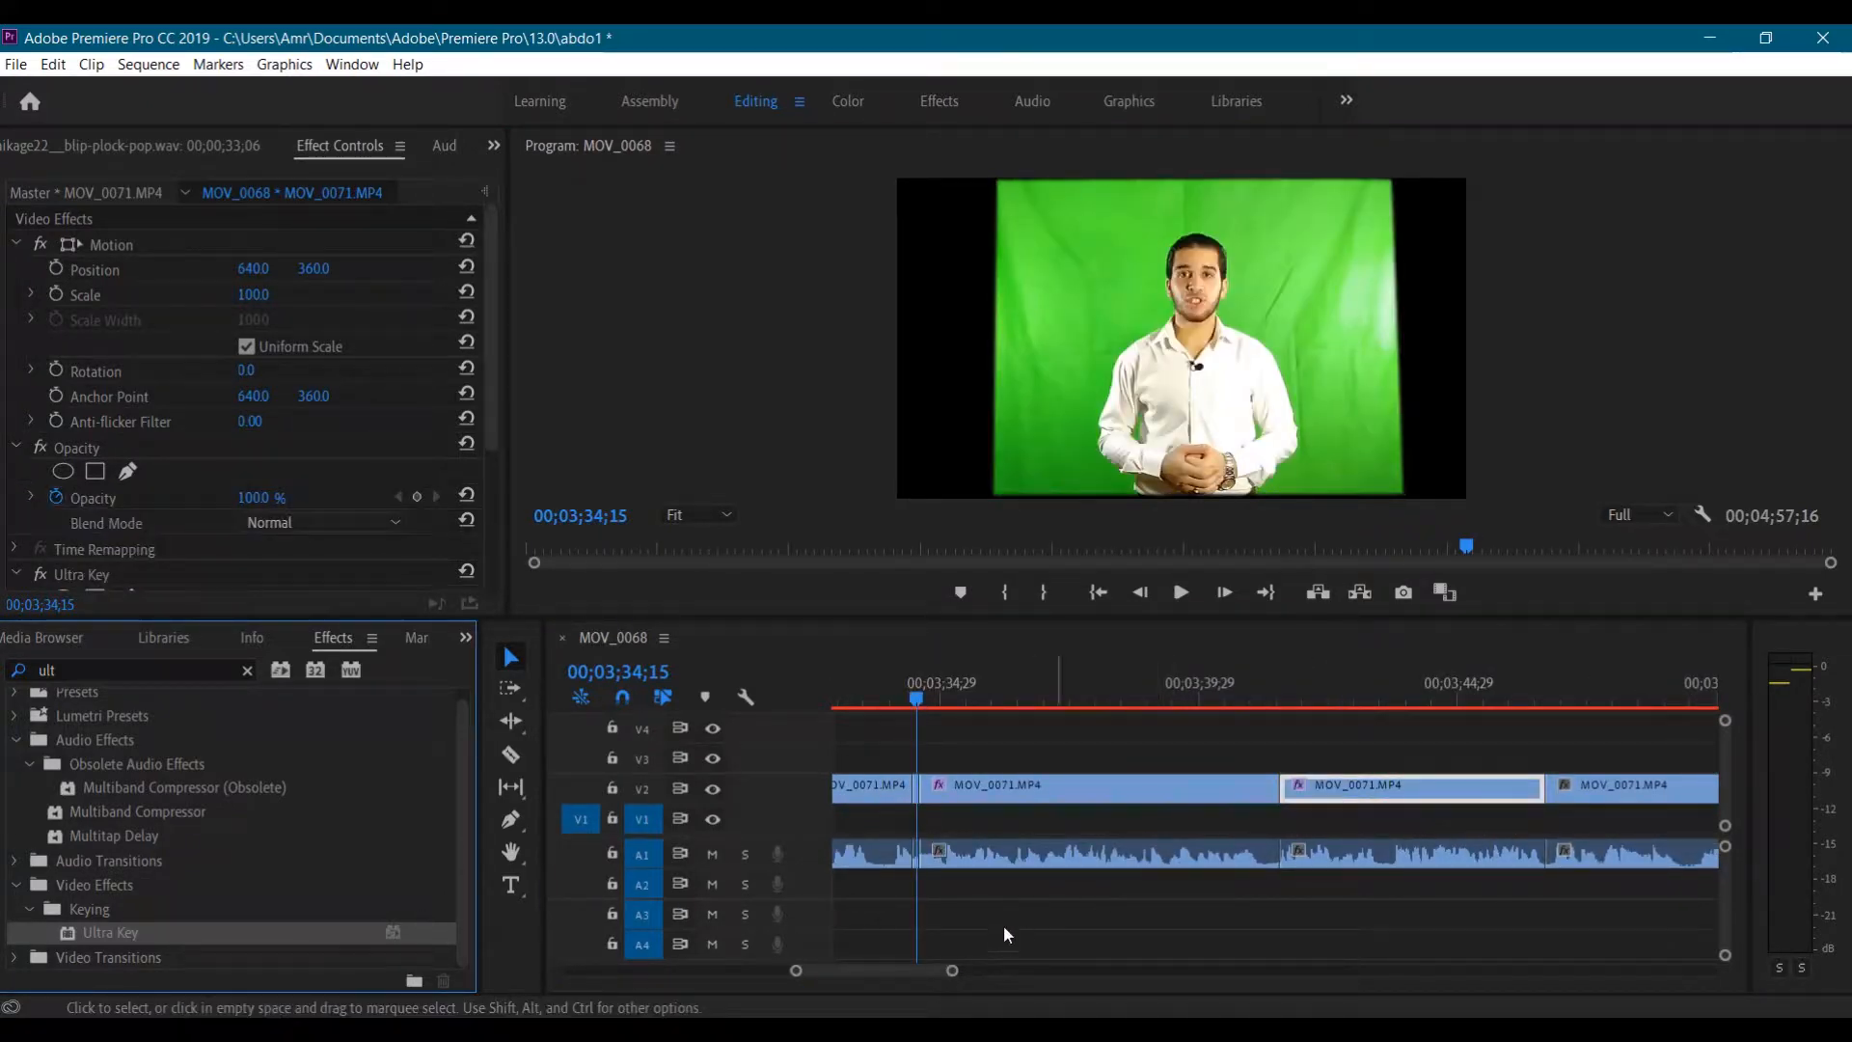
left_click_drag(899, 960, 909, 966)
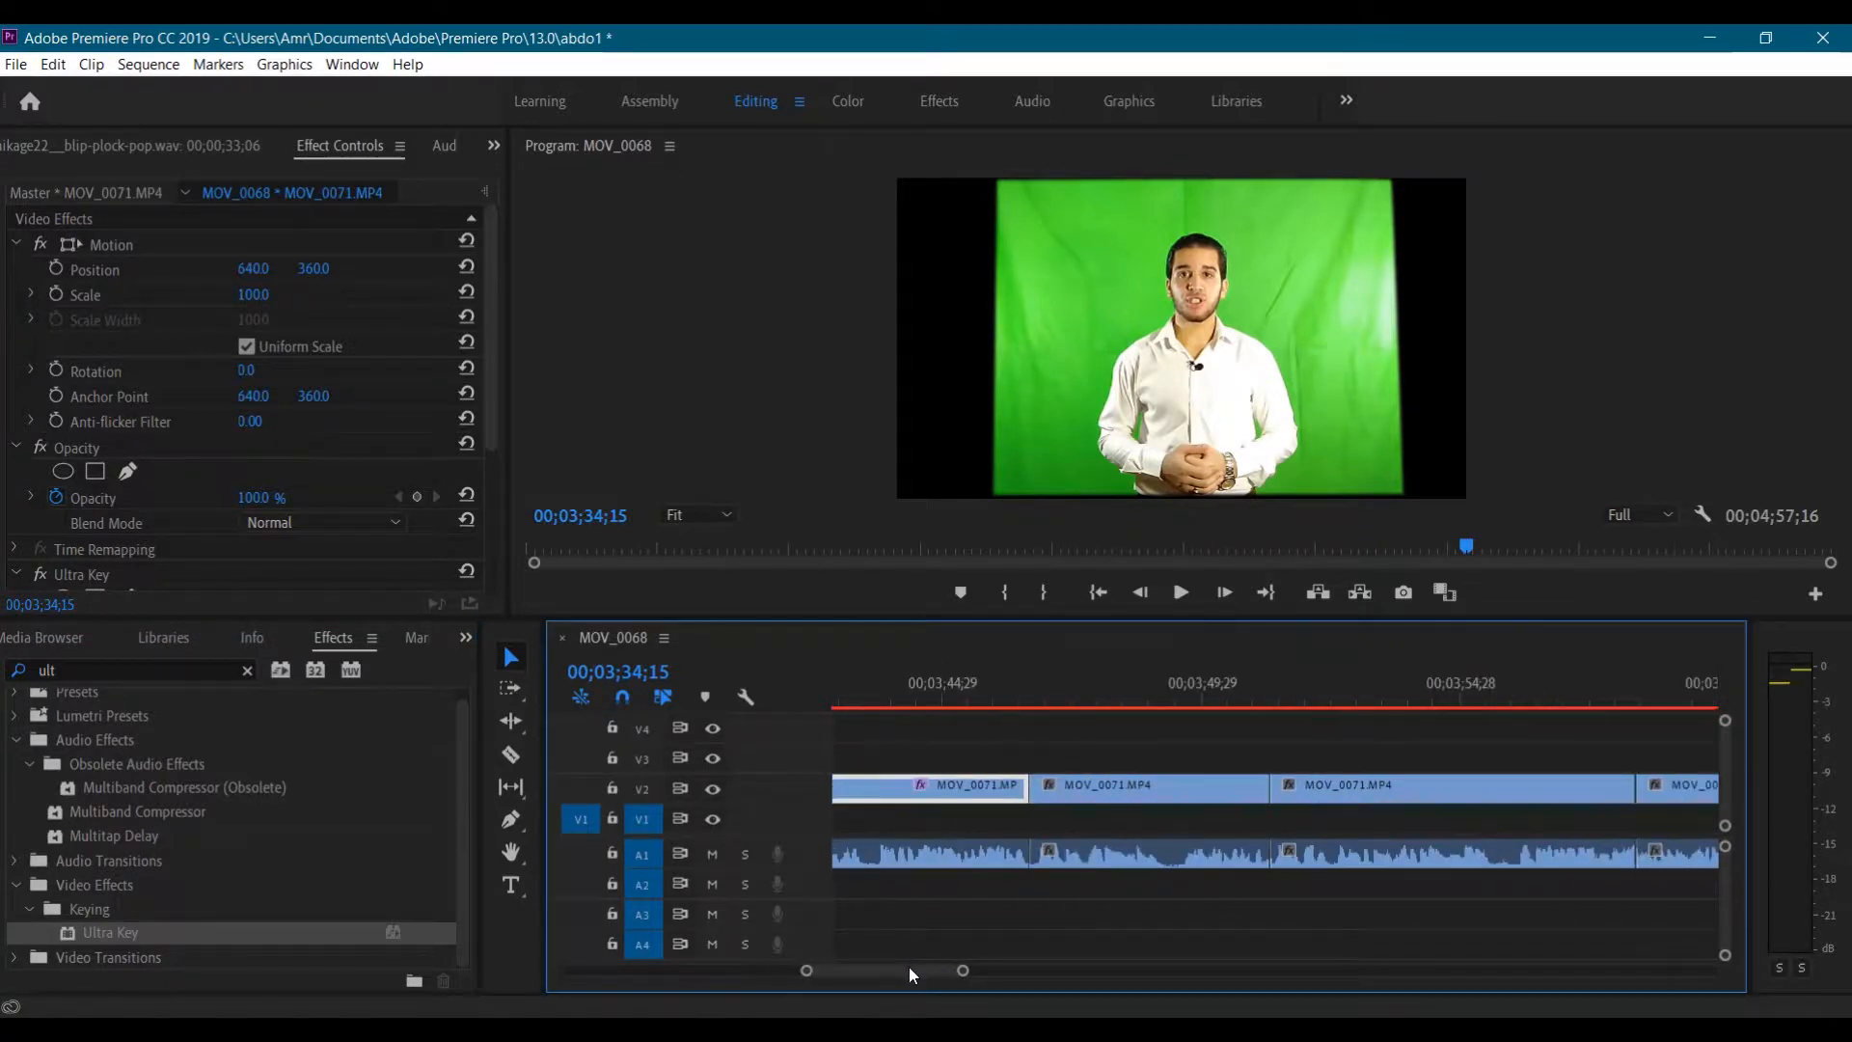
left_click_drag(321, 931, 819, 910)
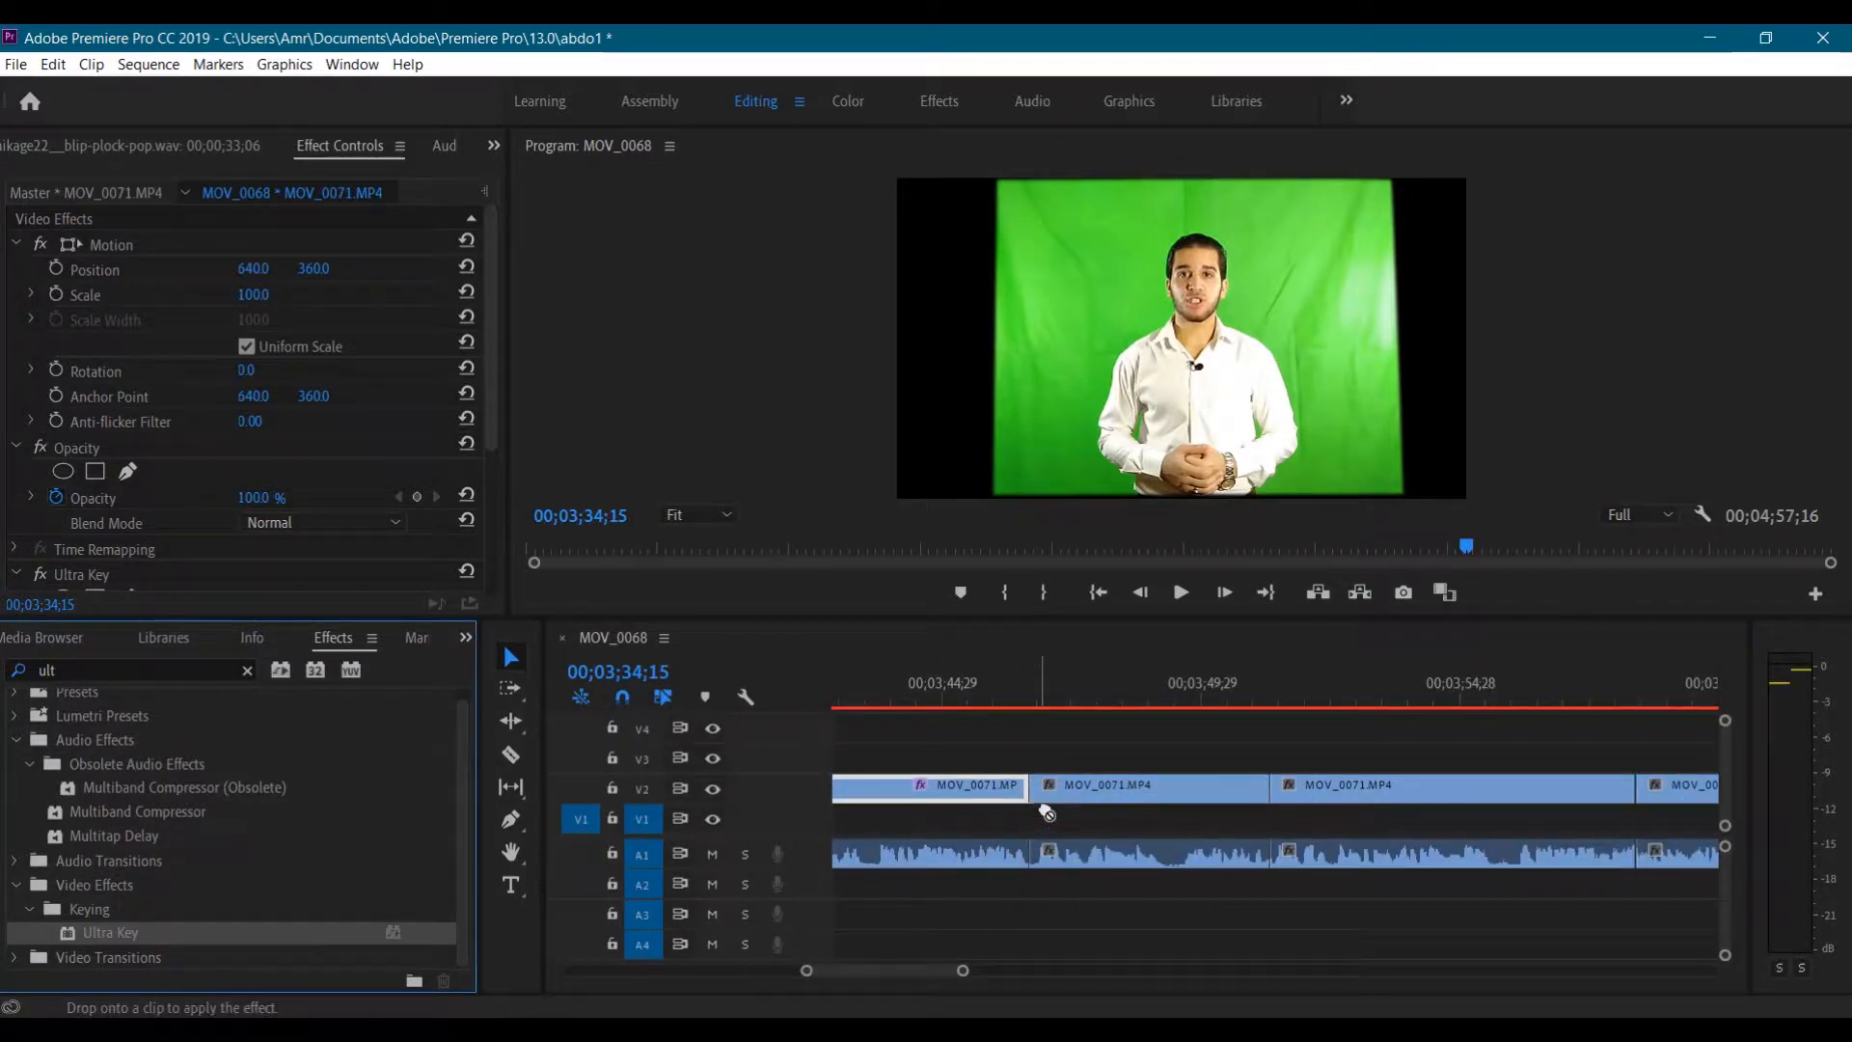
left_click_drag(1046, 813, 1072, 793)
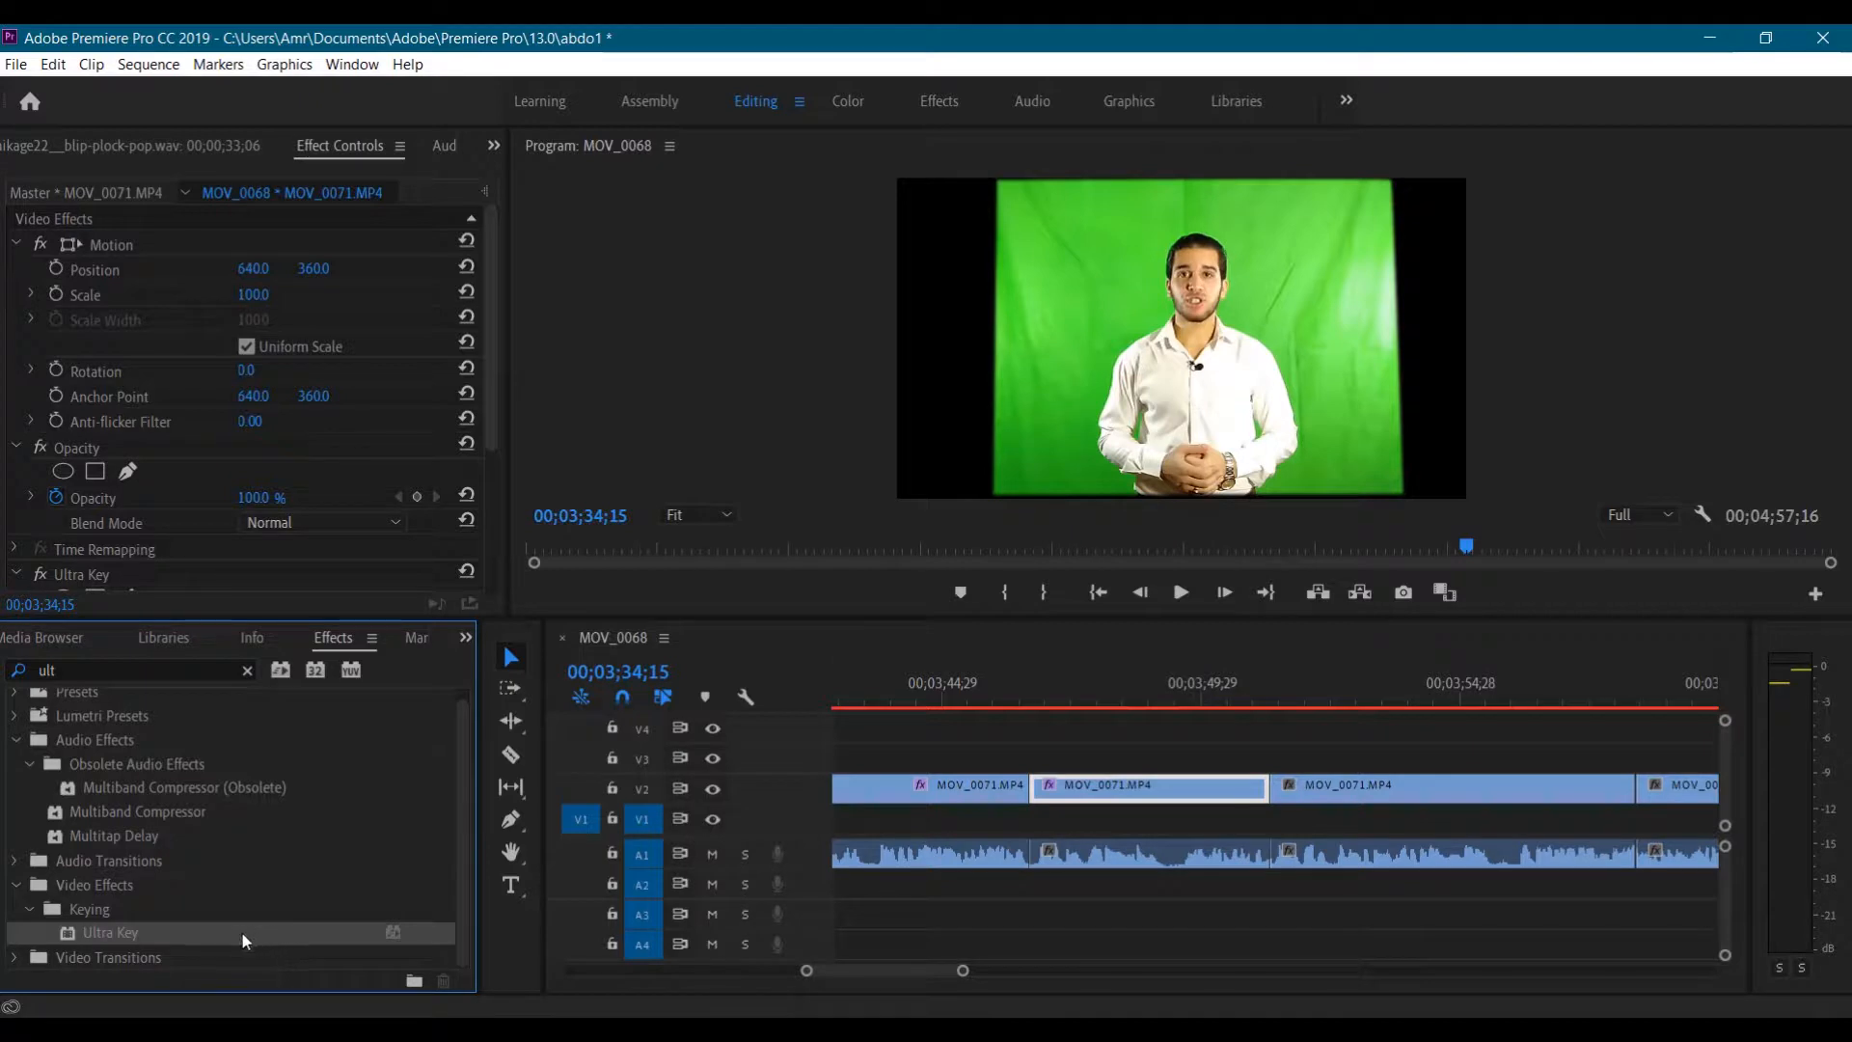
left_click_drag(1174, 828, 1359, 806)
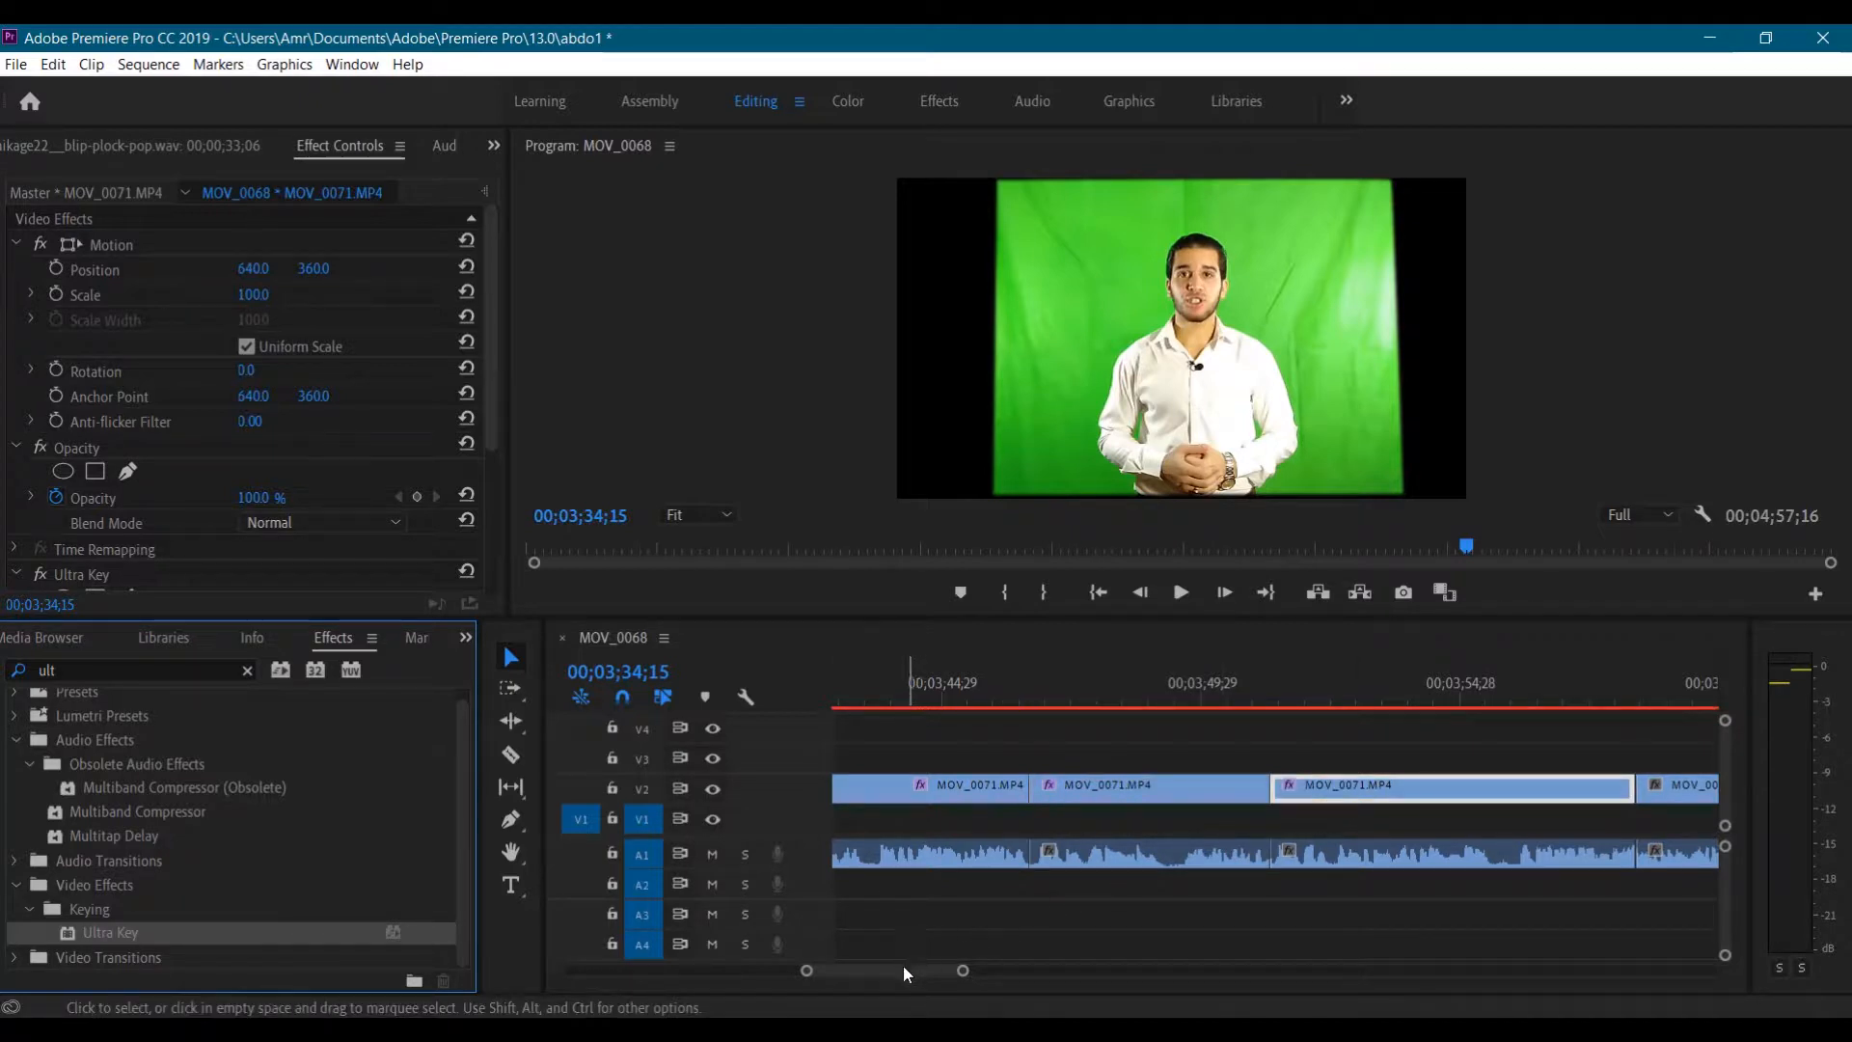
Apply Ultra Key to the next three V2 clips, from about 00;03;58 through the long clip starting near 00;04;08
left_click_drag(904, 968, 912, 969)
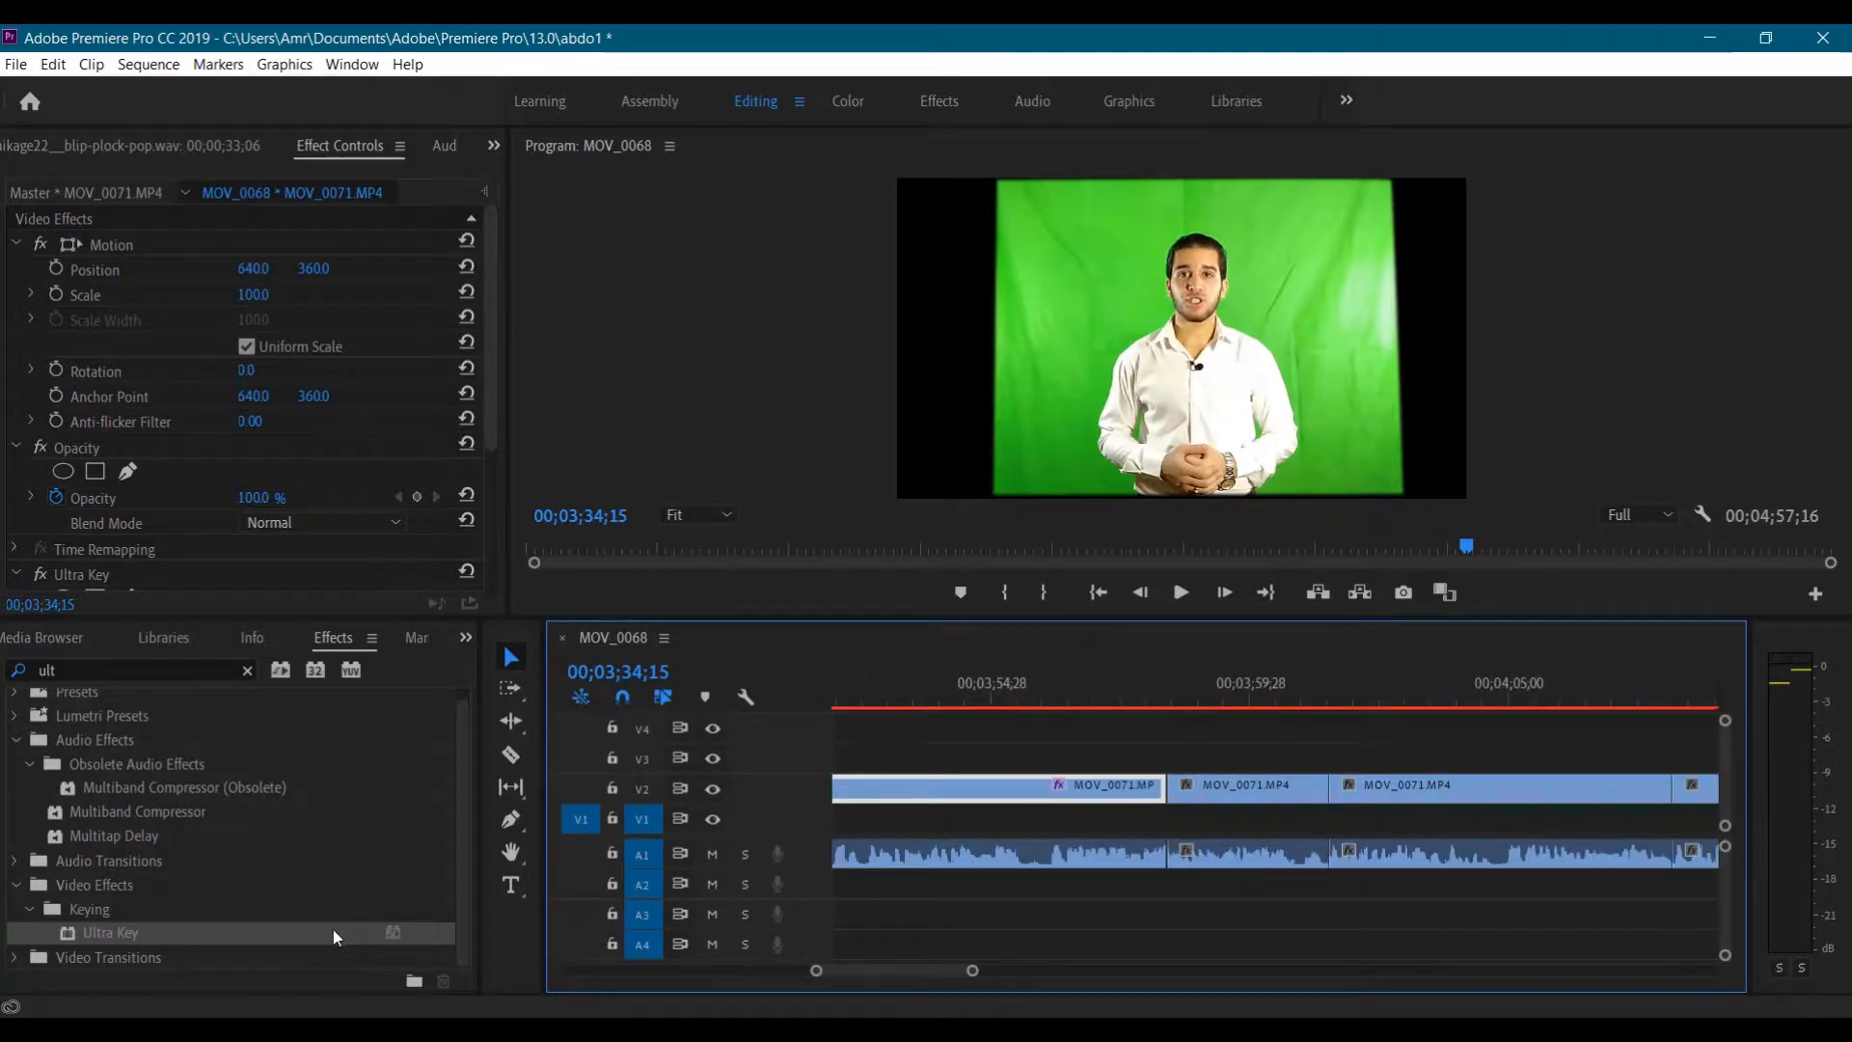
left_click_drag(334, 930, 1204, 796)
left_click_drag(1097, 824, 1244, 787)
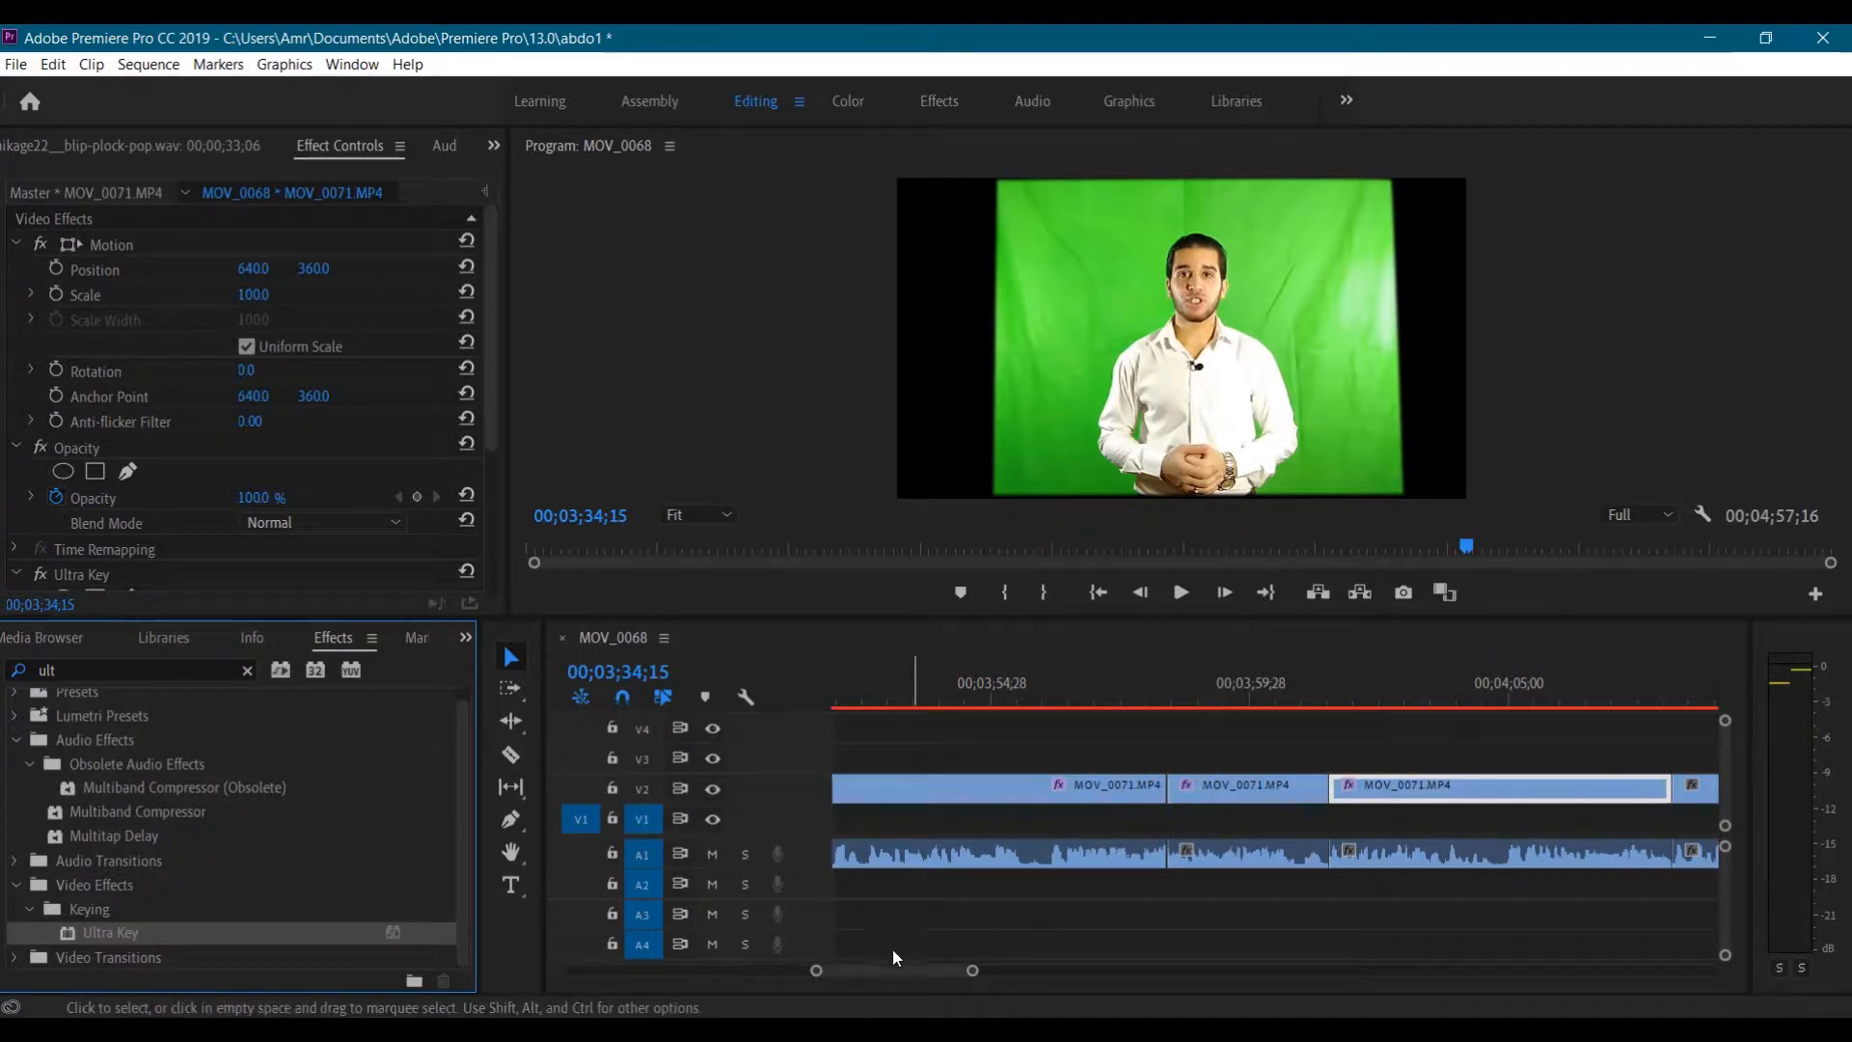
left_click_drag(864, 969, 877, 969)
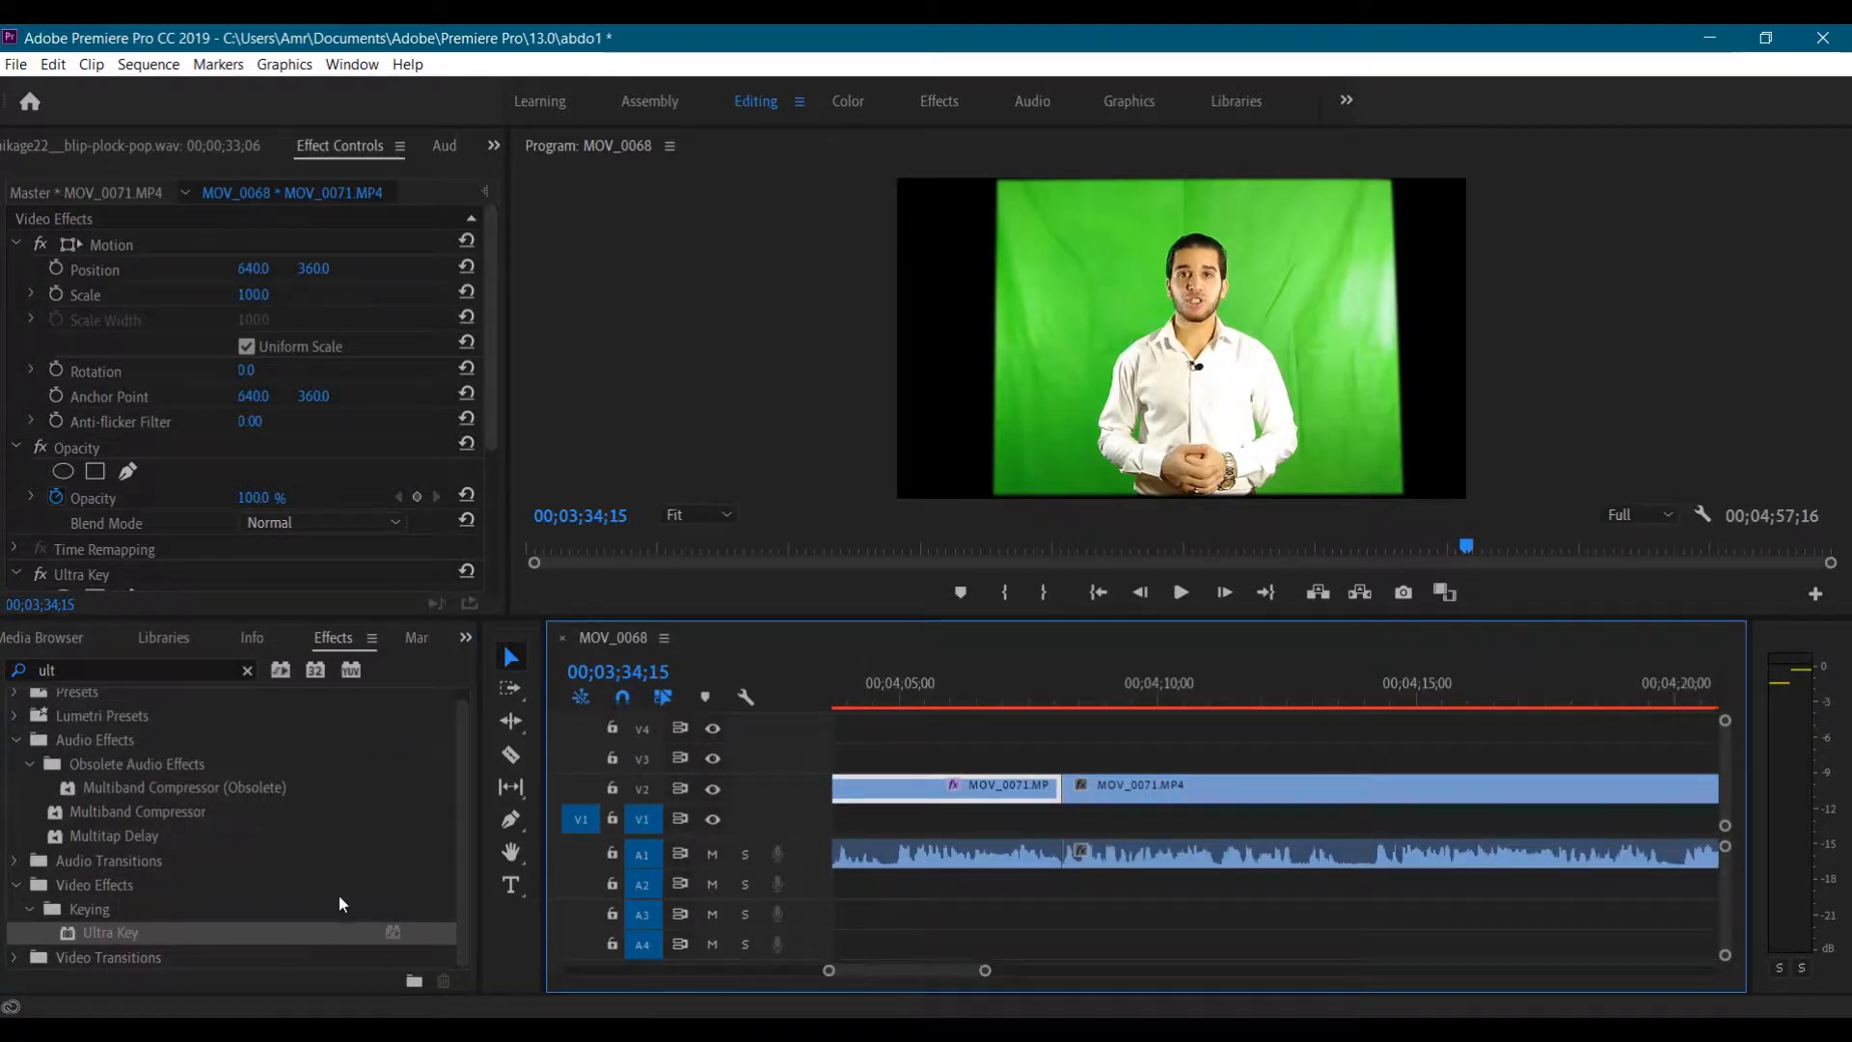
left_click_drag(317, 934, 1190, 808)
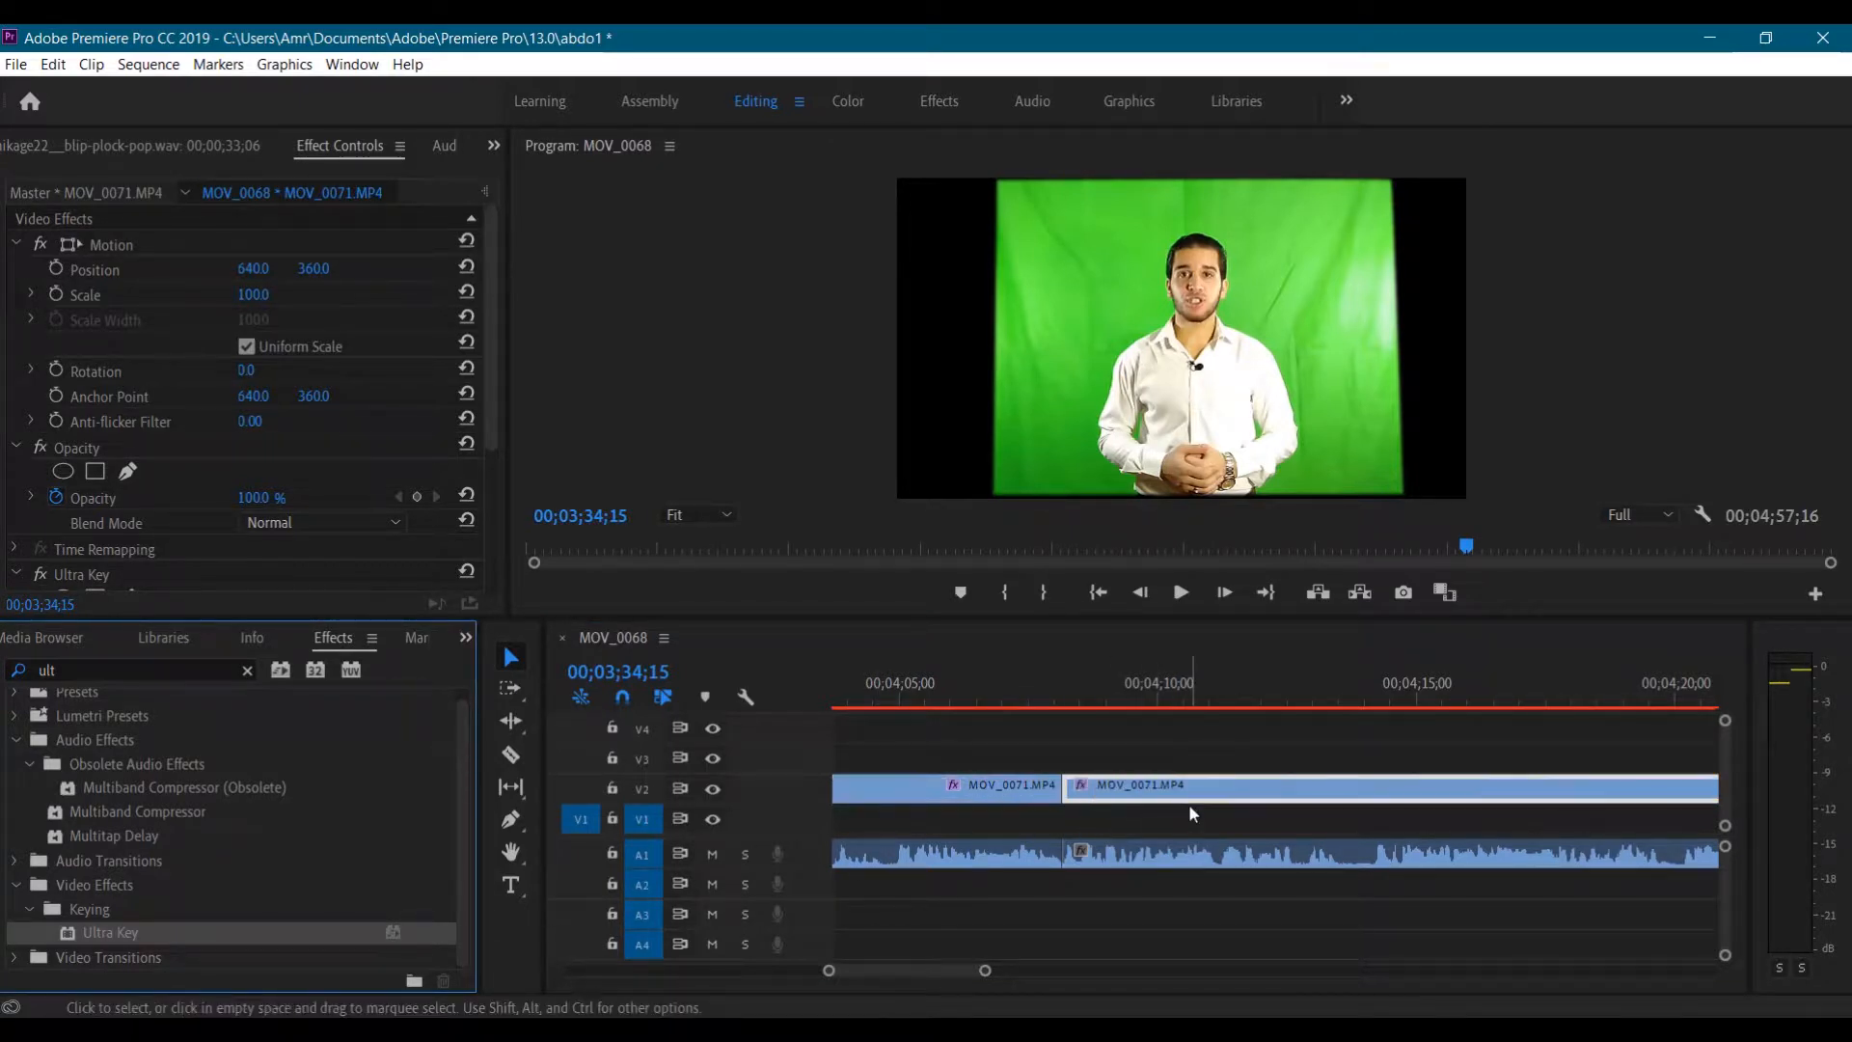
Apply Ultra Key to the two MOV_0071.MP4 clips on V2 between about 00;04;34 and 00;04;43
left_click_drag(888, 969, 917, 975)
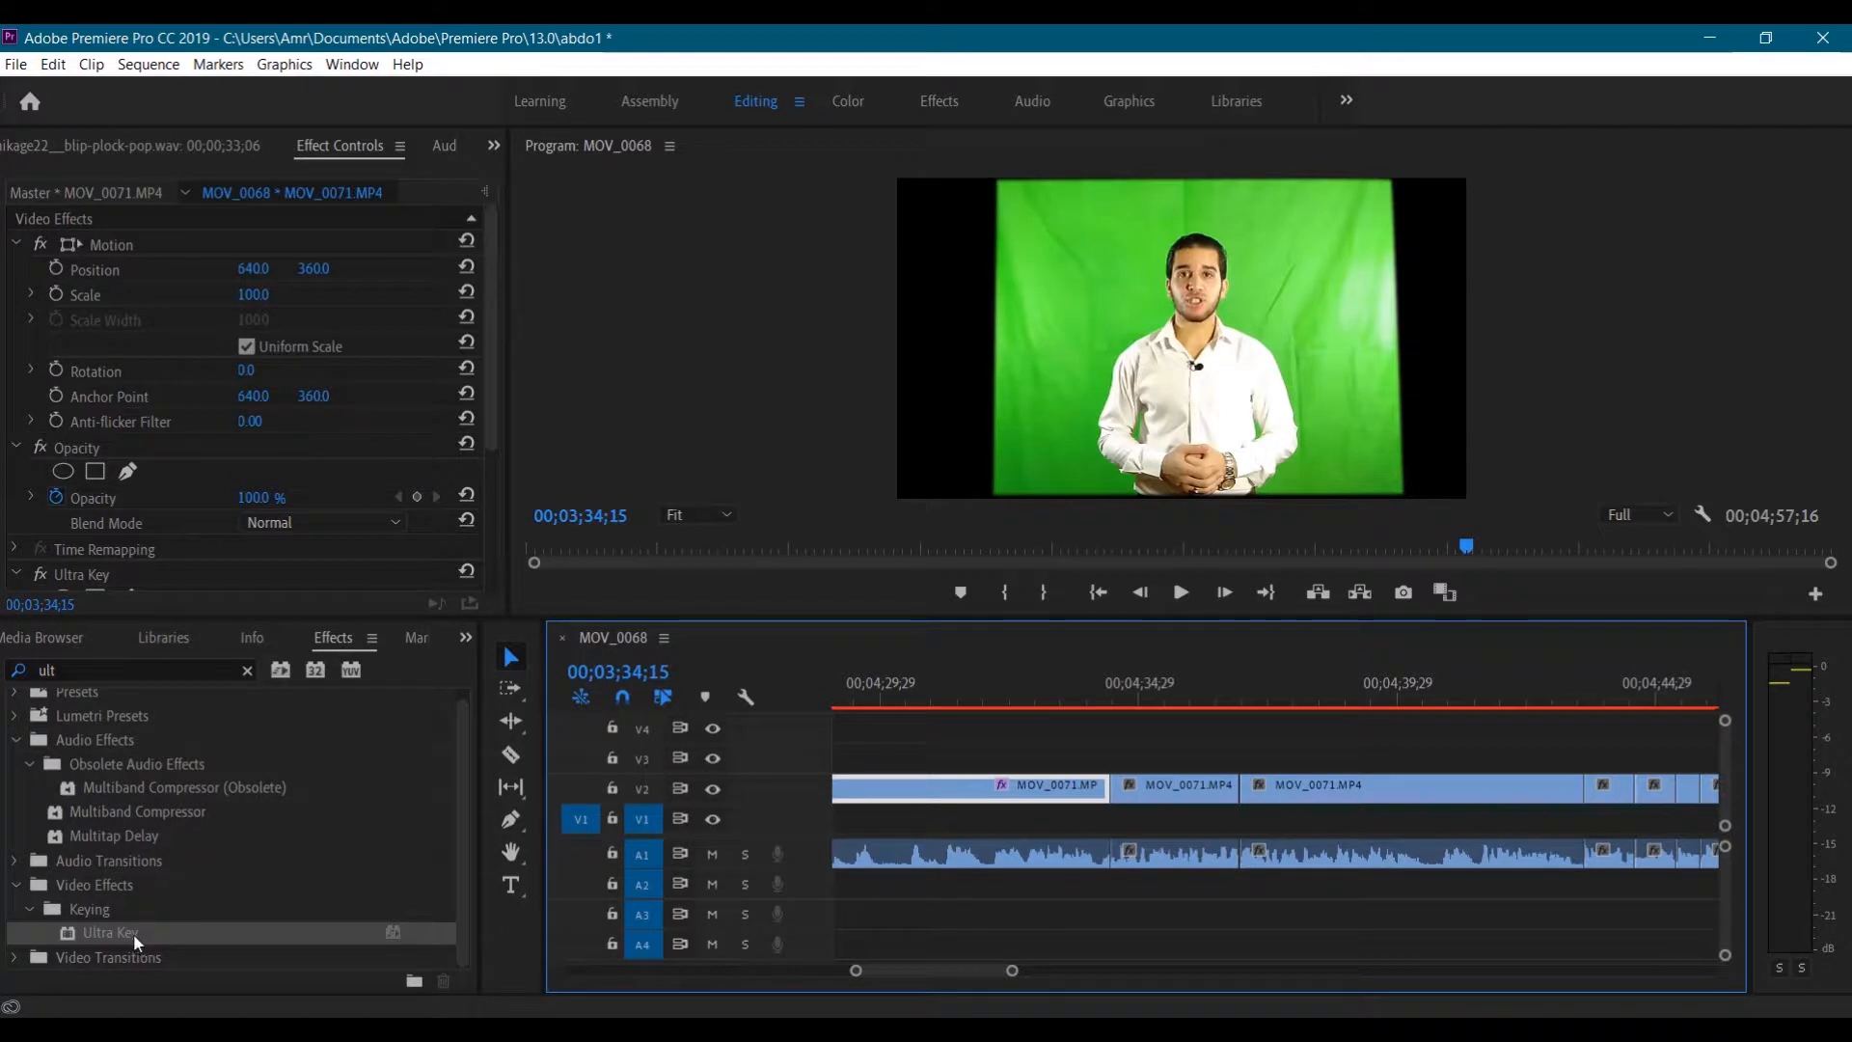
left_click_drag(134, 933, 1171, 796)
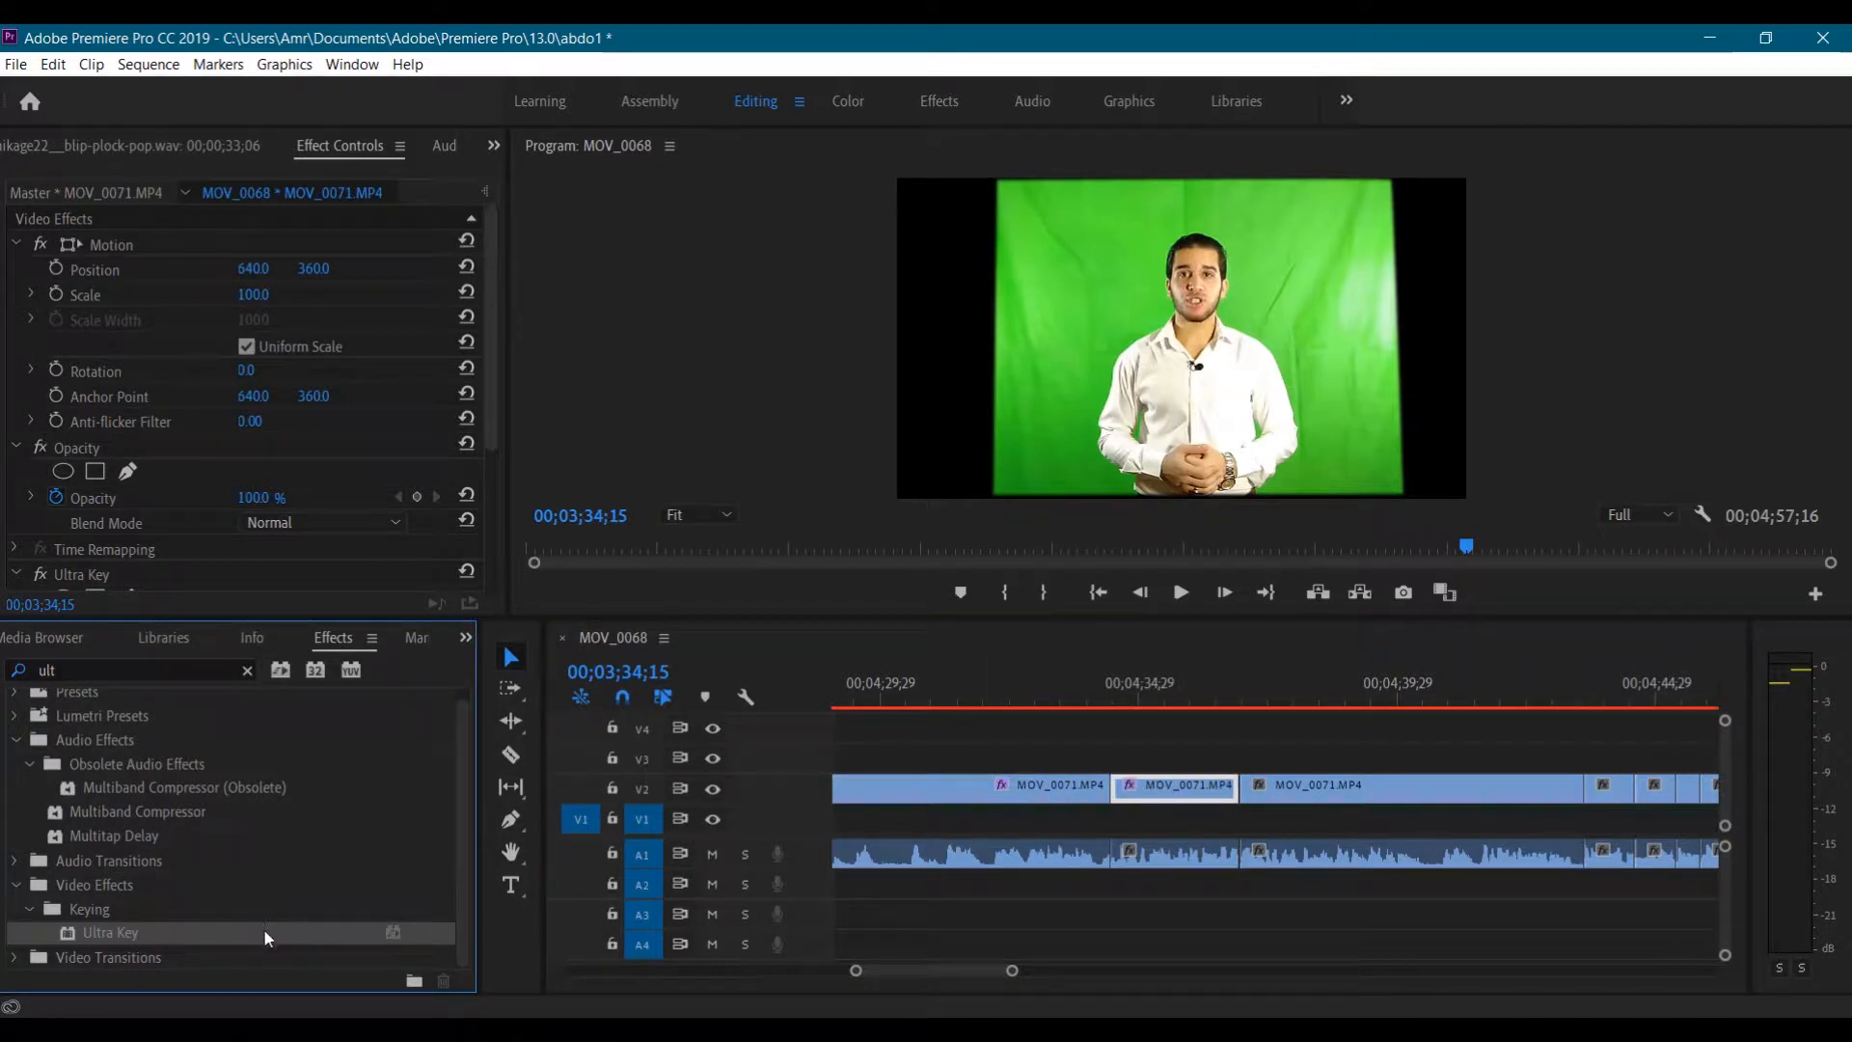
left_click_drag(263, 927, 1331, 801)
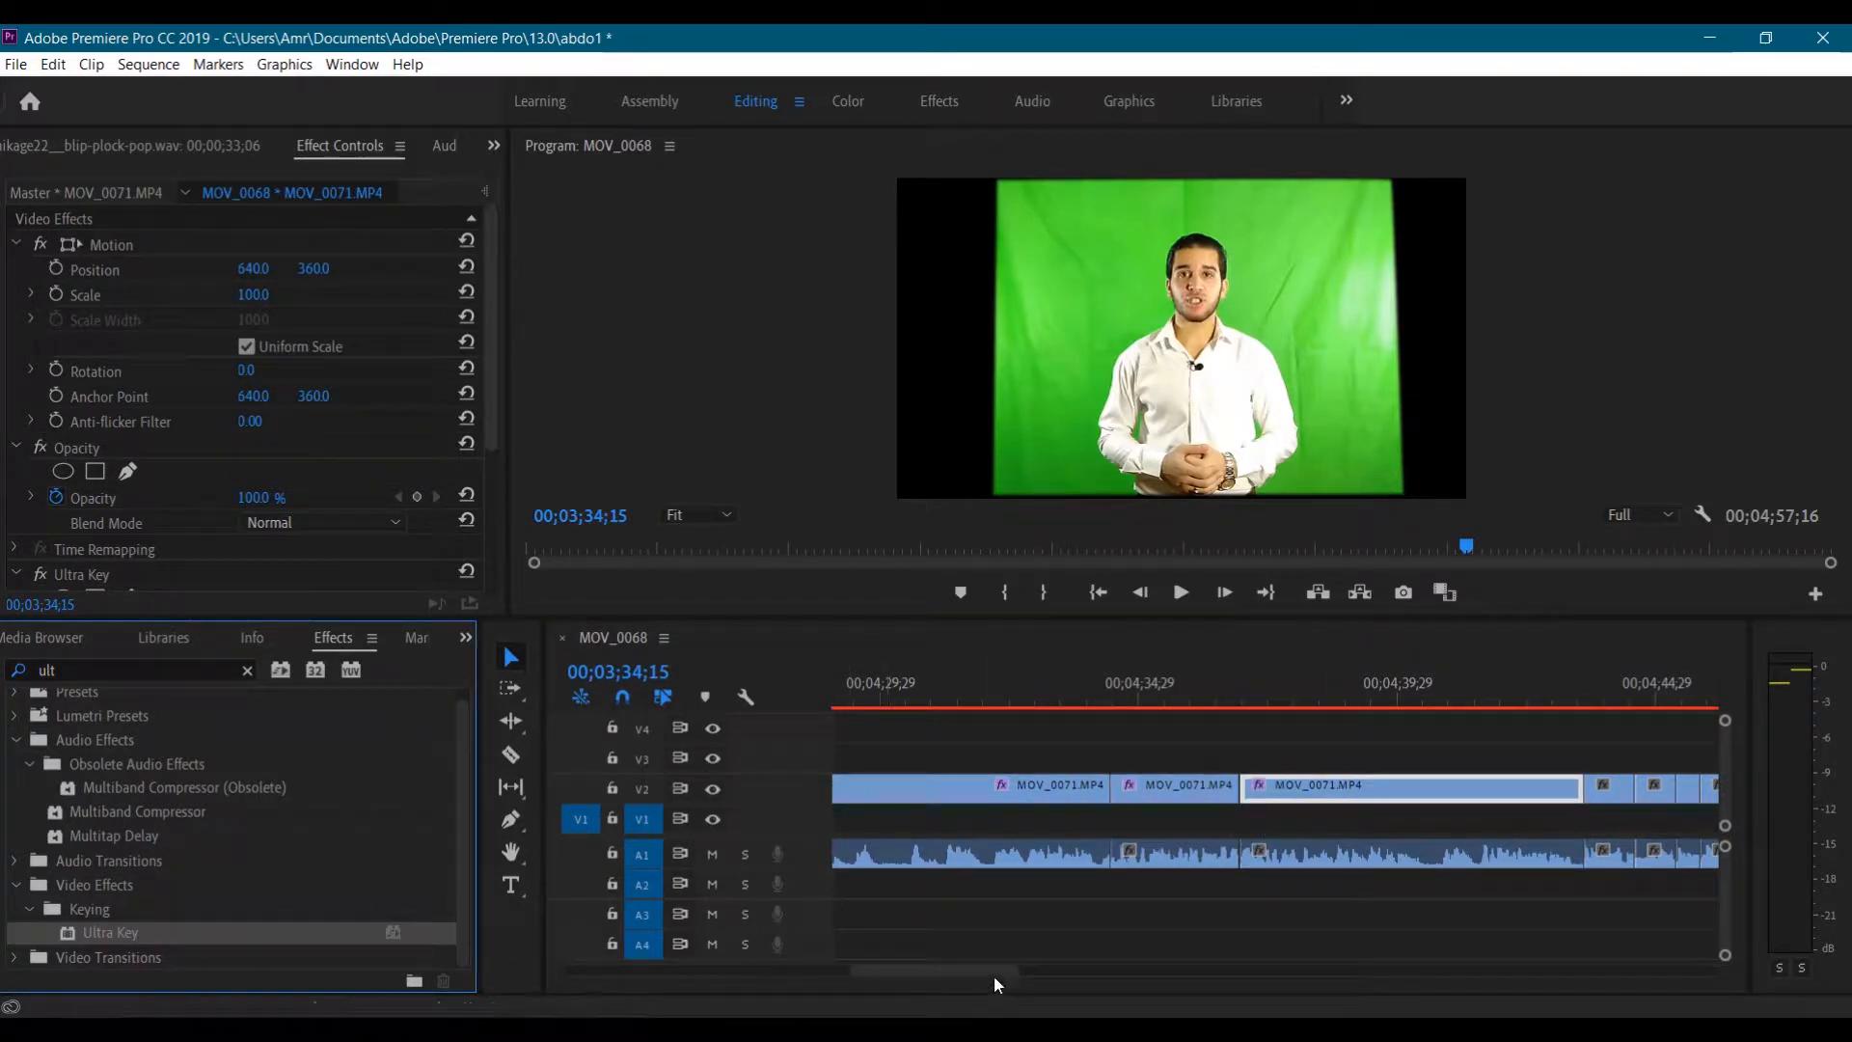
Apply Ultra Key to the remaining V2 clips, from the short ones near 00;04;44 through the last MOV_0071.MP4 clip
left_click_drag(973, 969, 981, 969)
left_click_drag(381, 932, 1227, 806)
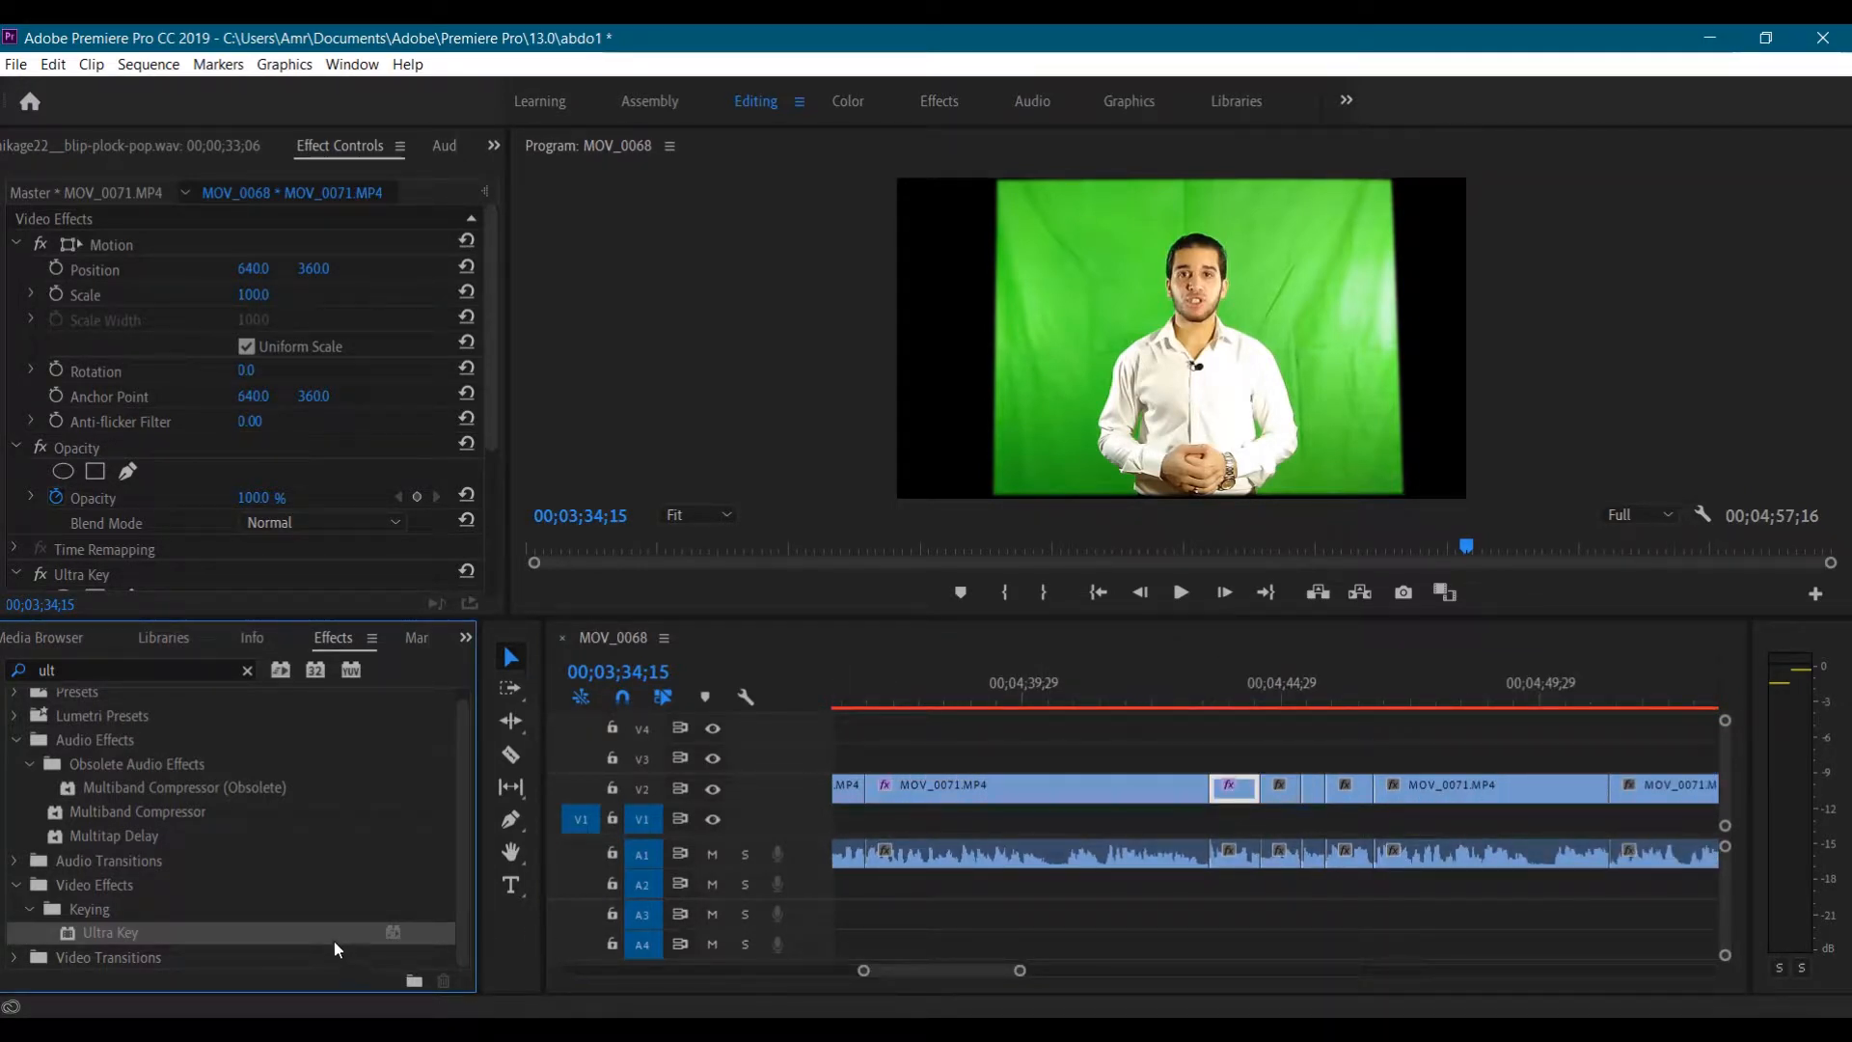
left_click_drag(334, 941, 1283, 795)
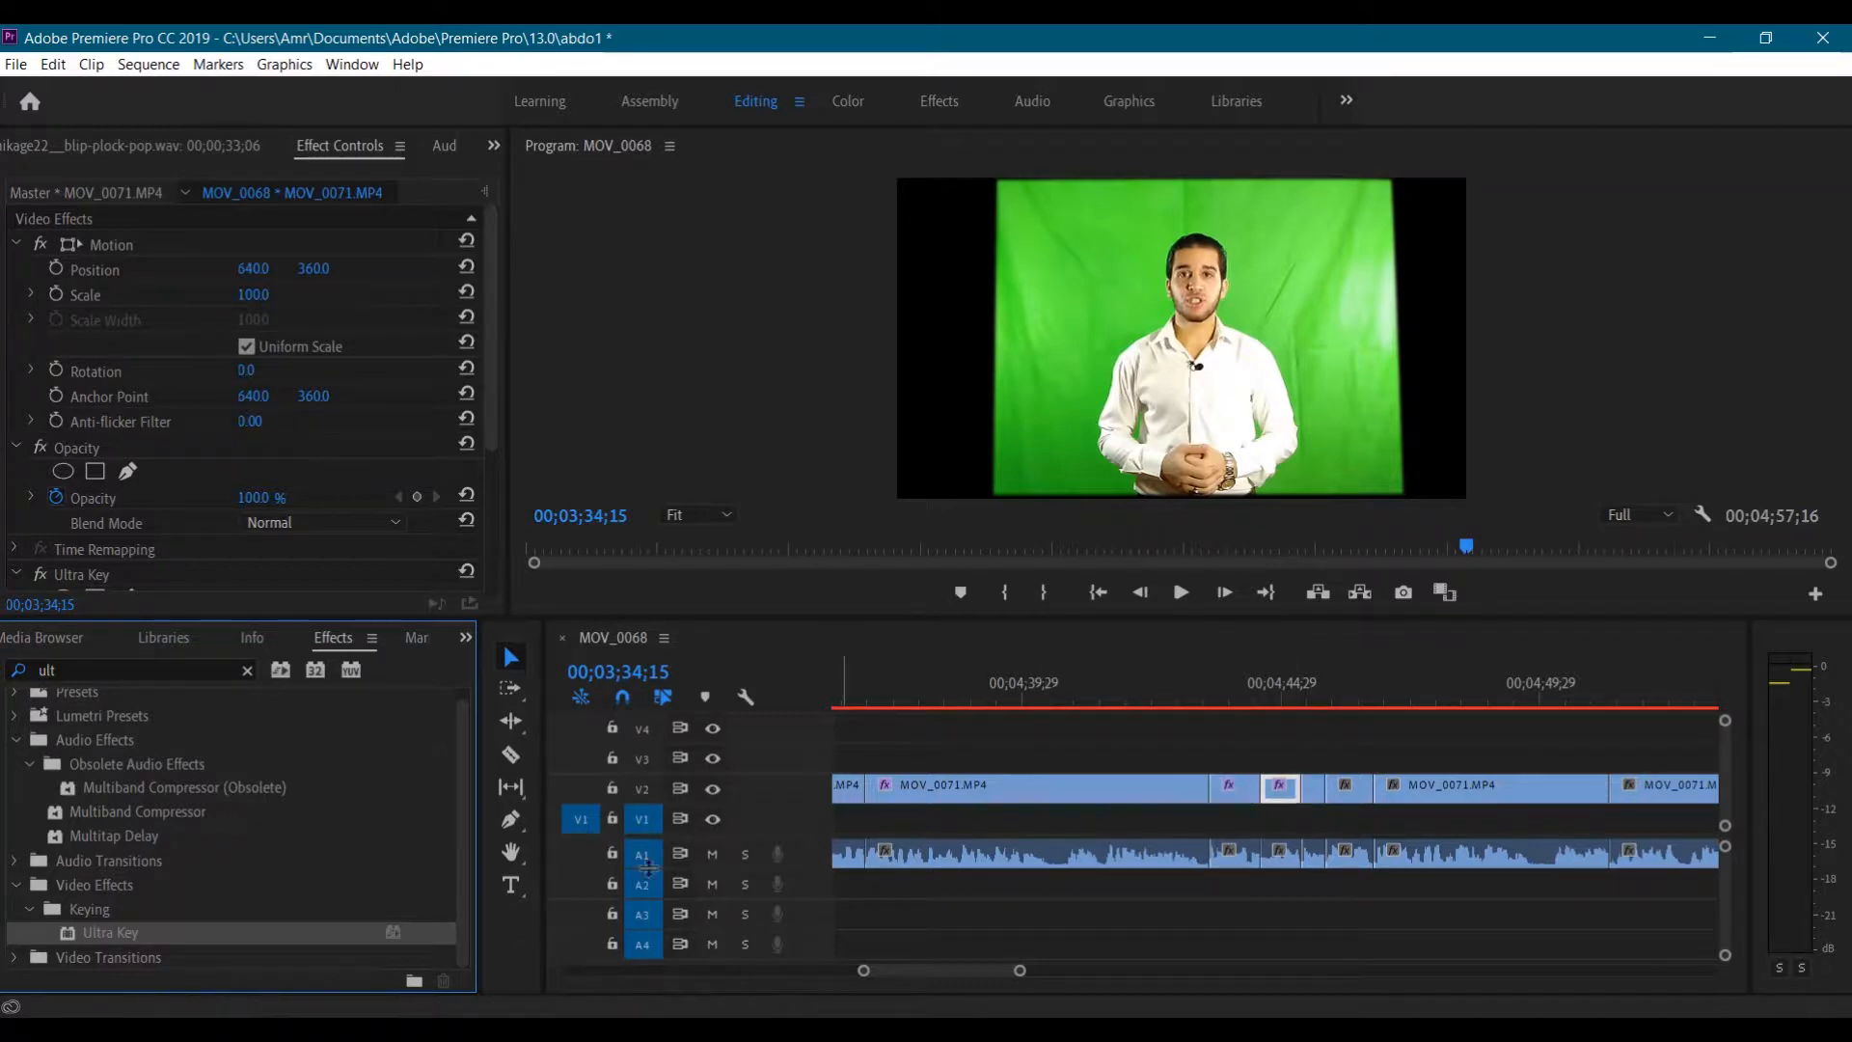
left_click_drag(228, 934, 1312, 792)
left_click_drag(210, 927, 1349, 795)
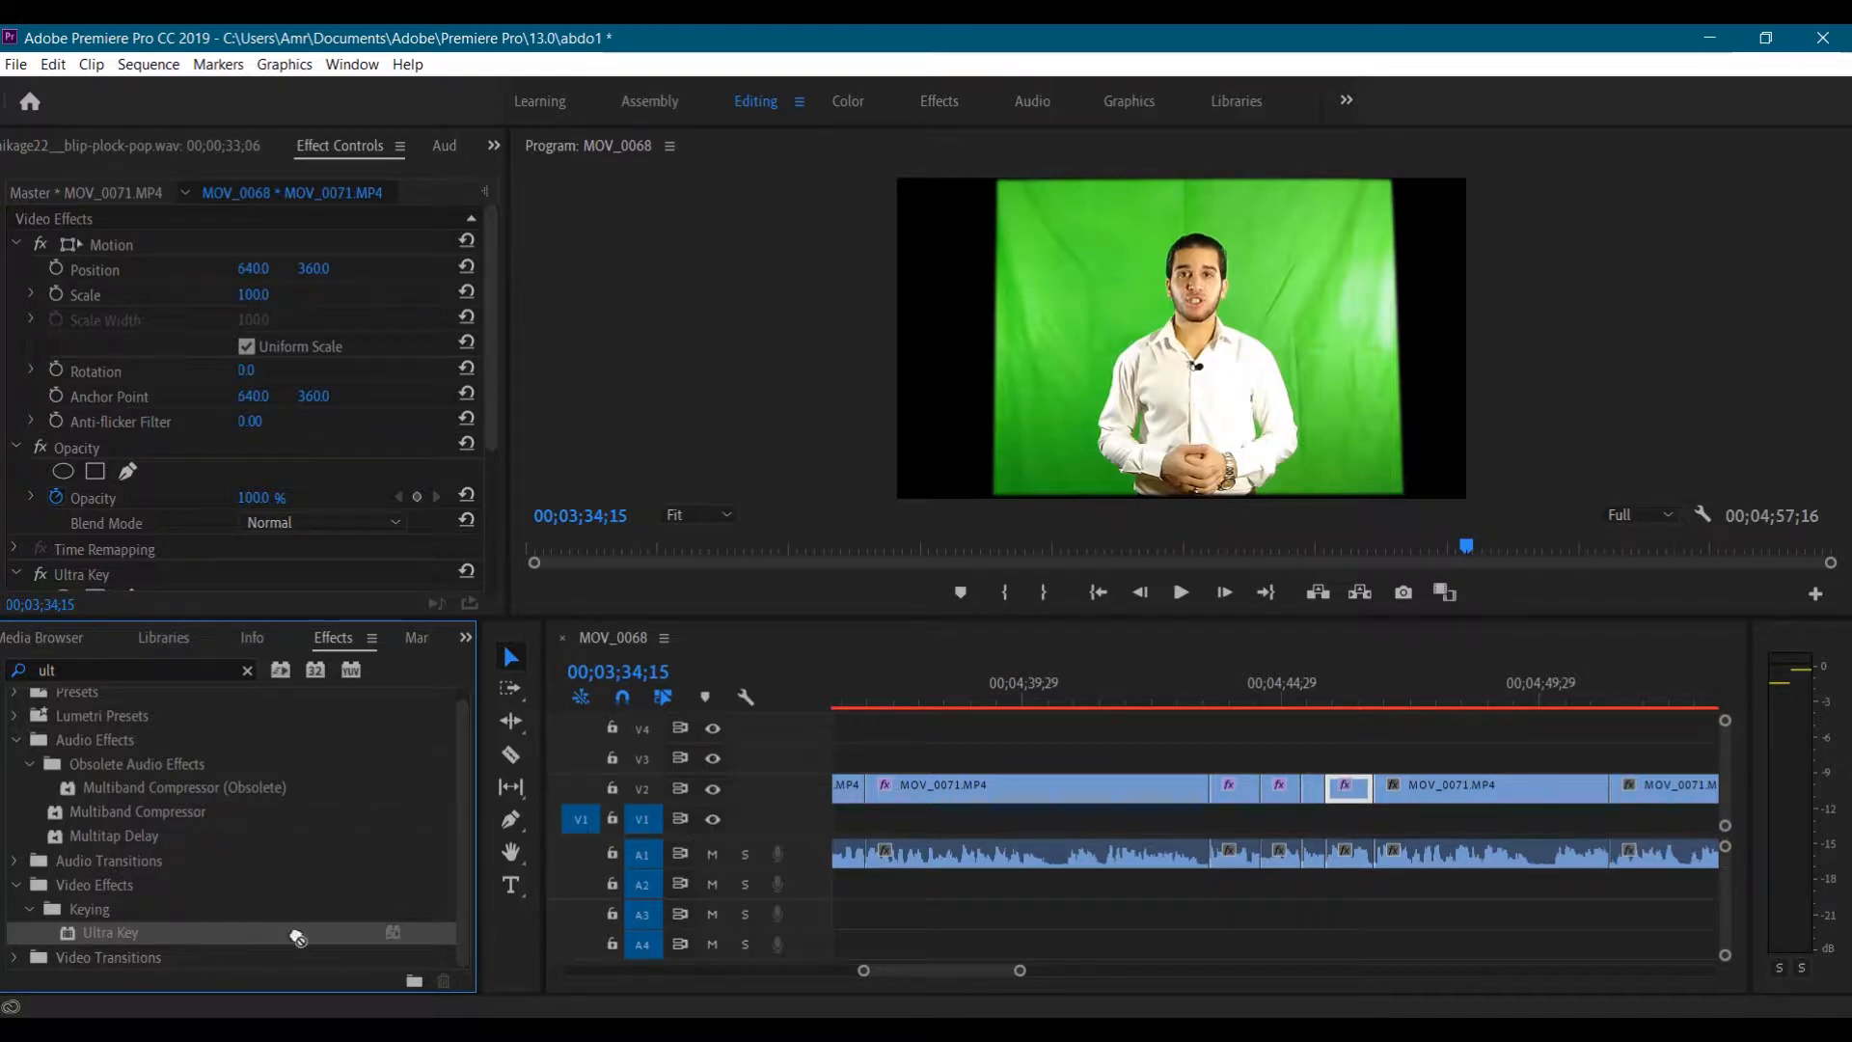
left_click_drag(297, 935, 1439, 798)
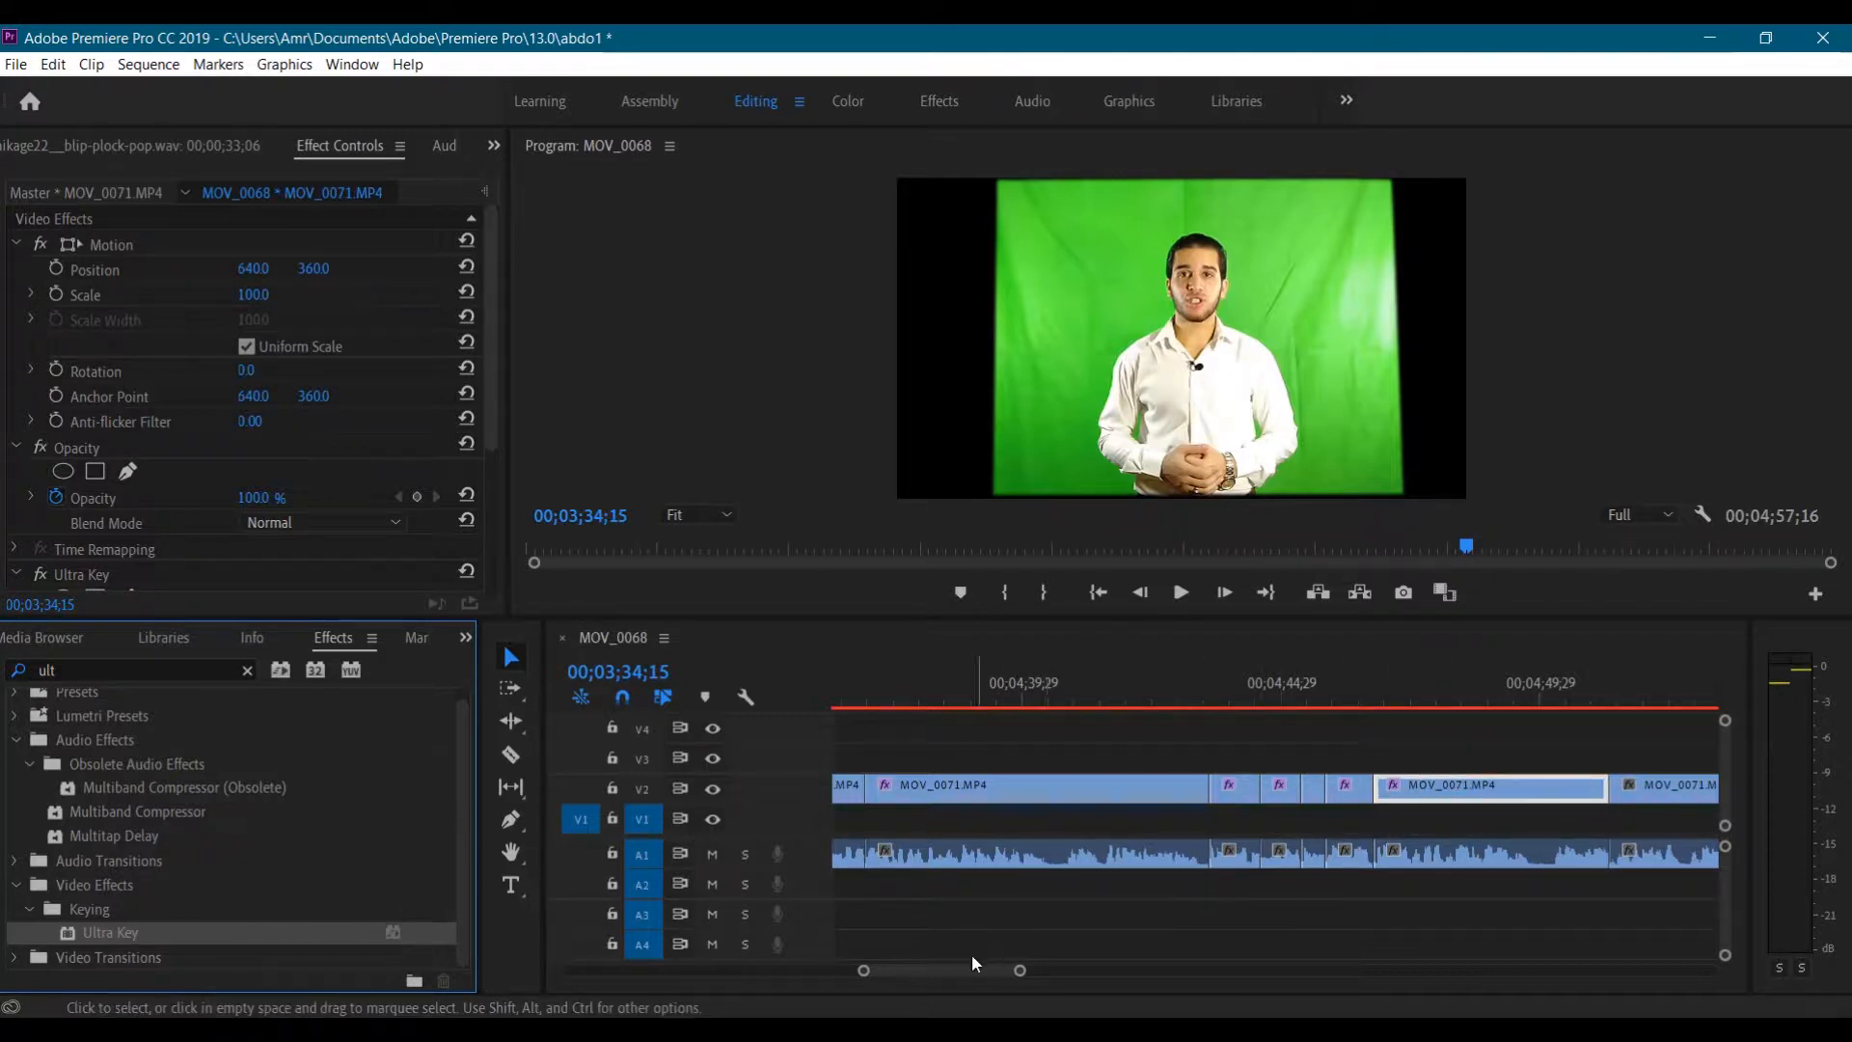
left_click_drag(959, 964, 970, 965)
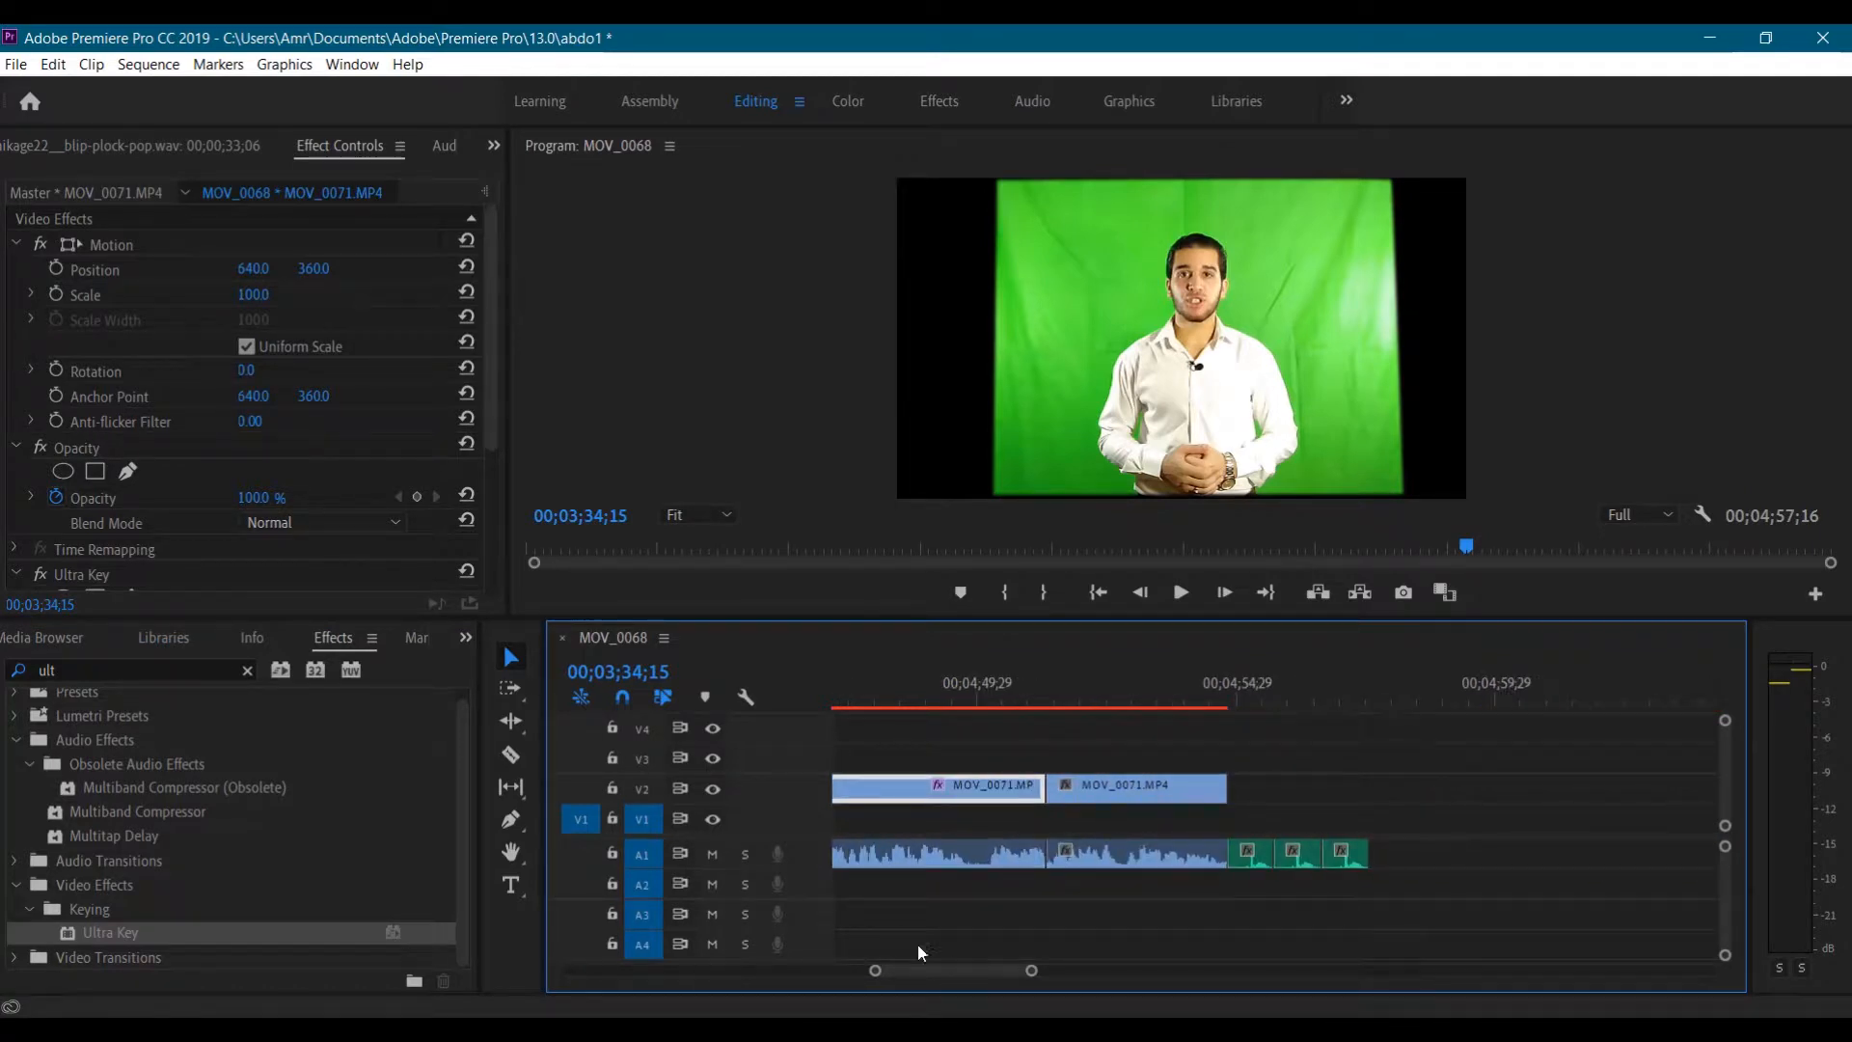
left_click_drag(256, 937, 1124, 802)
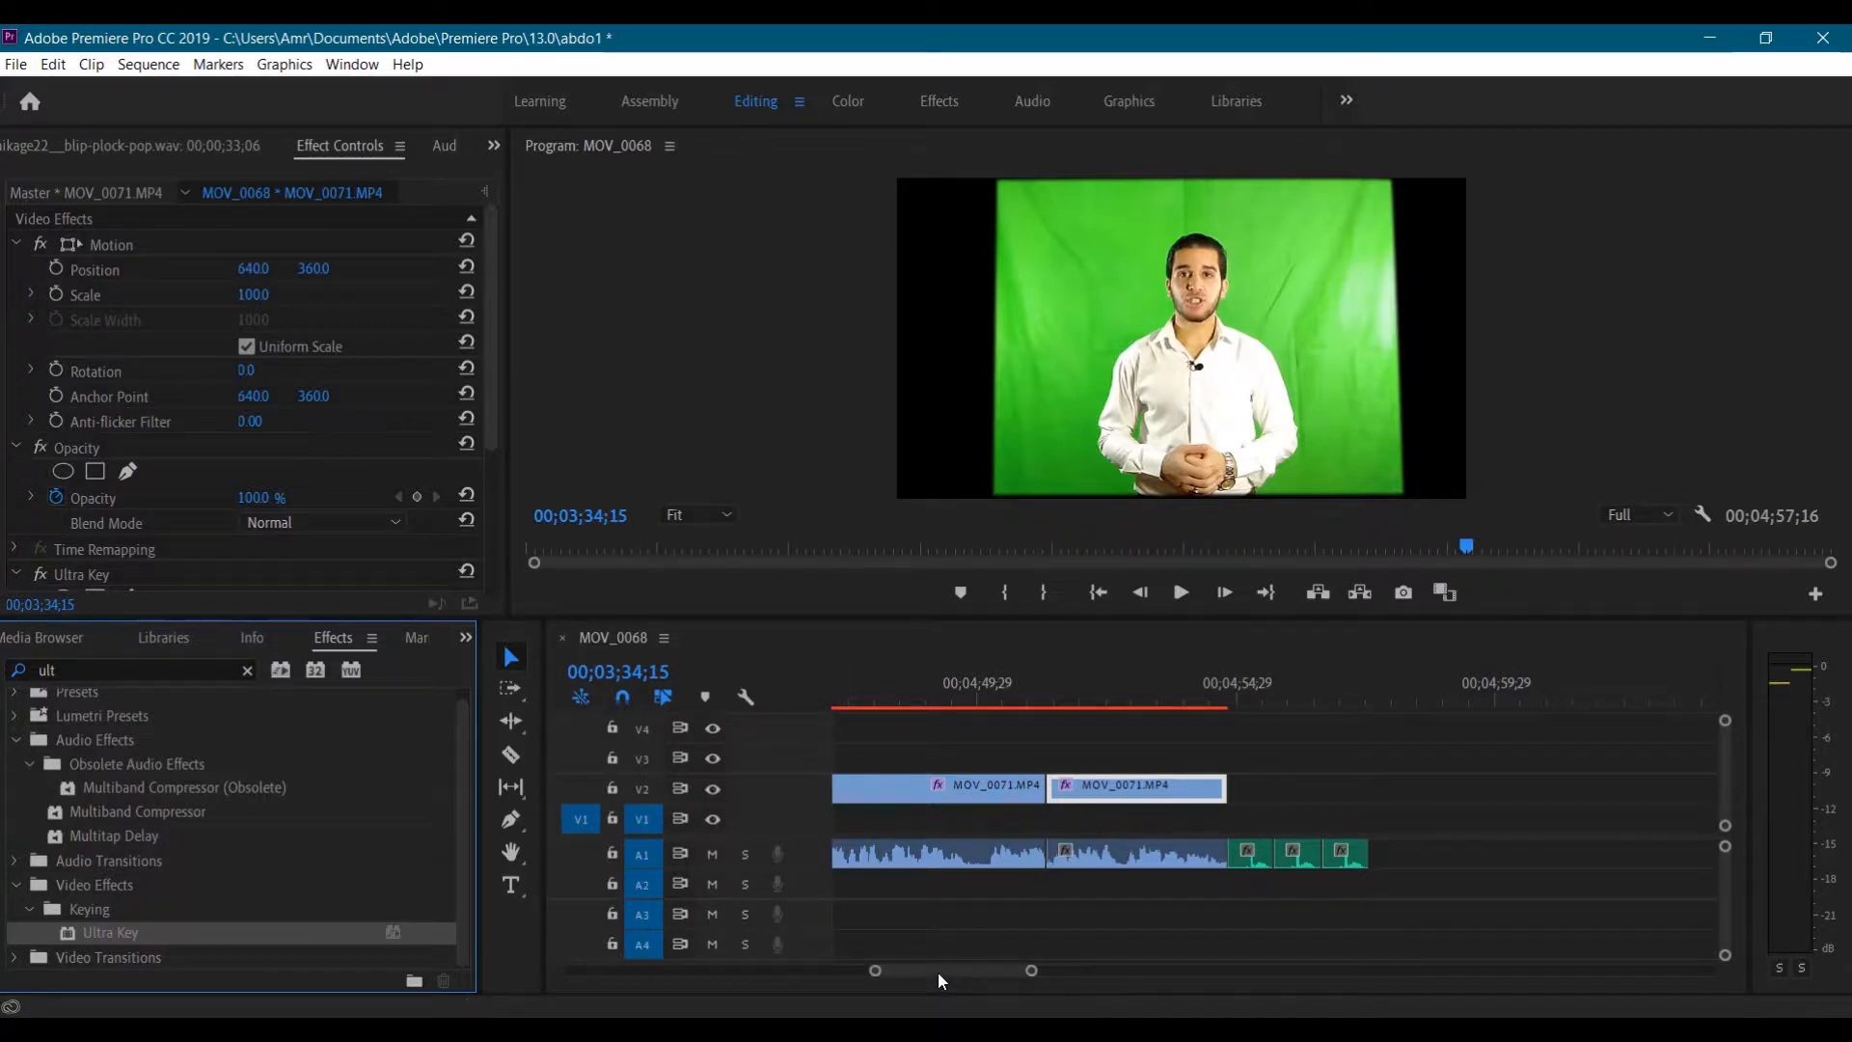
Draw a four-point Opacity mask at 00;00;02;05 on the first MOV_0069.MP4 clip, enclosing the presenter and the green backdrop
left_click_drag(938, 972, 599, 941)
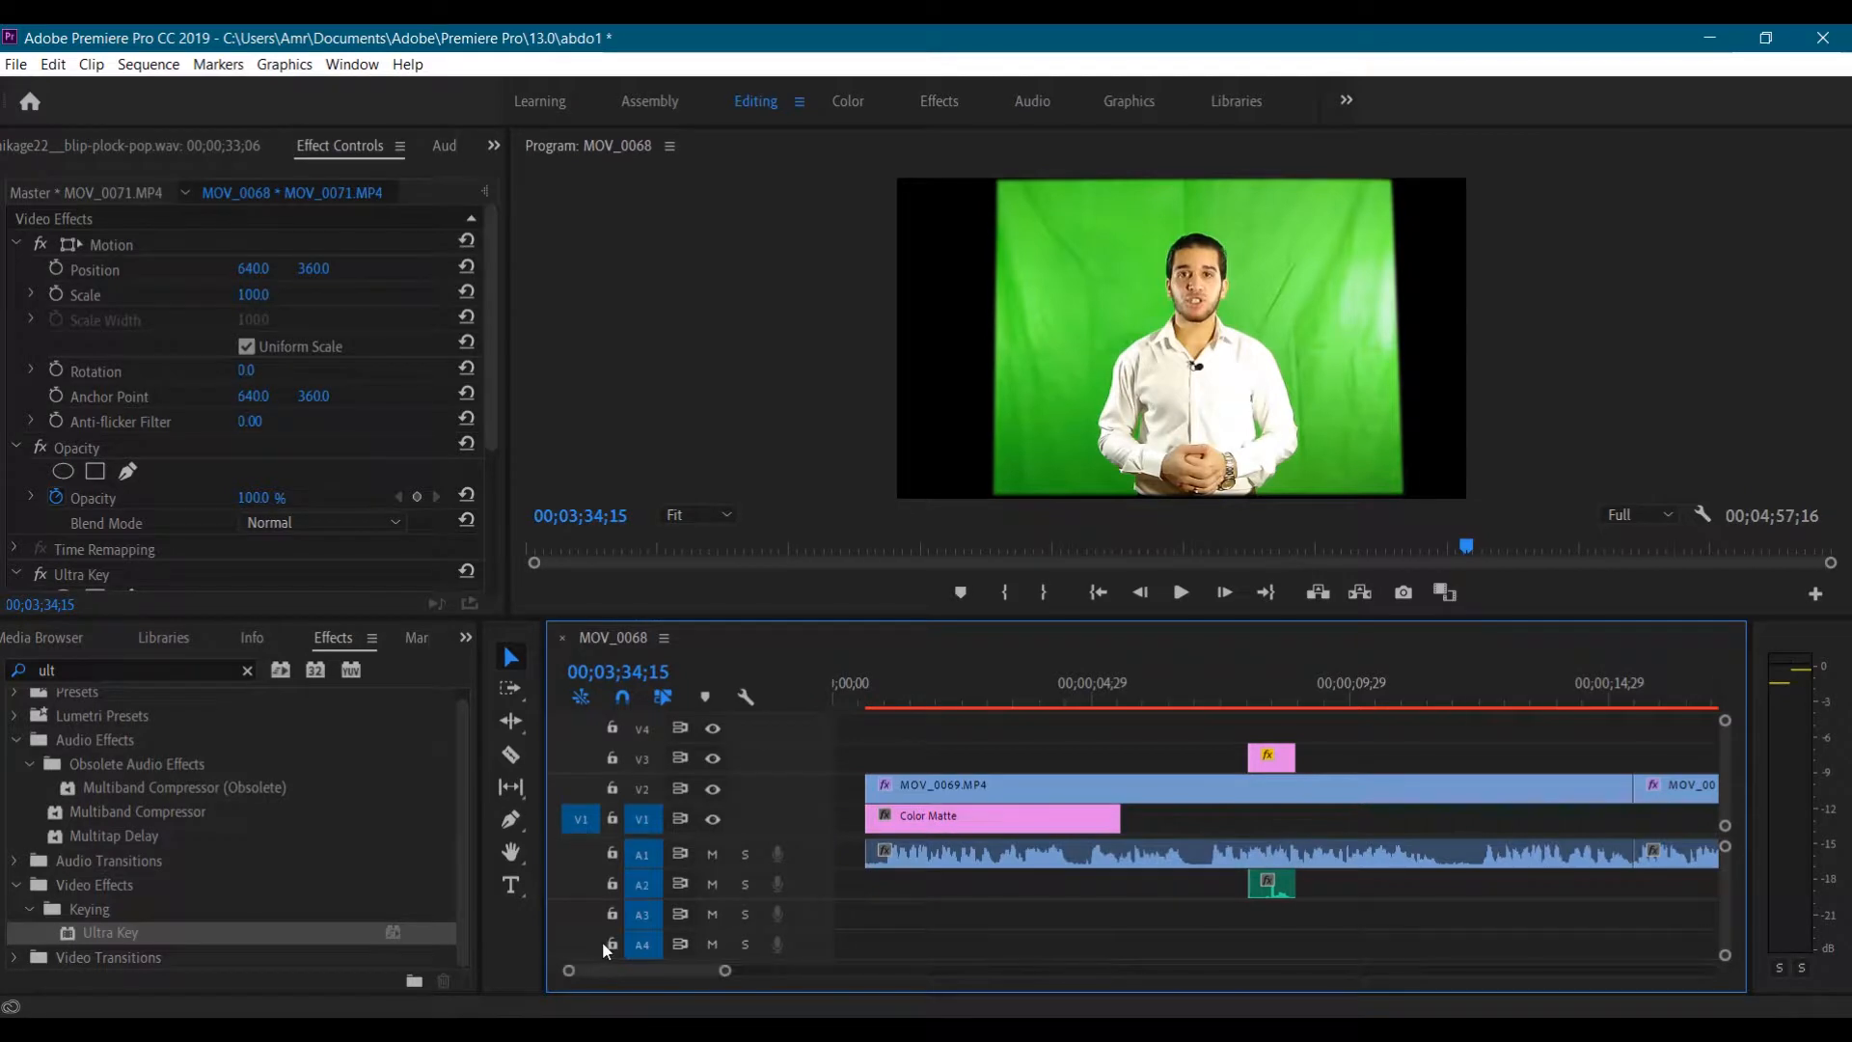
left_click_drag(725, 970, 702, 935)
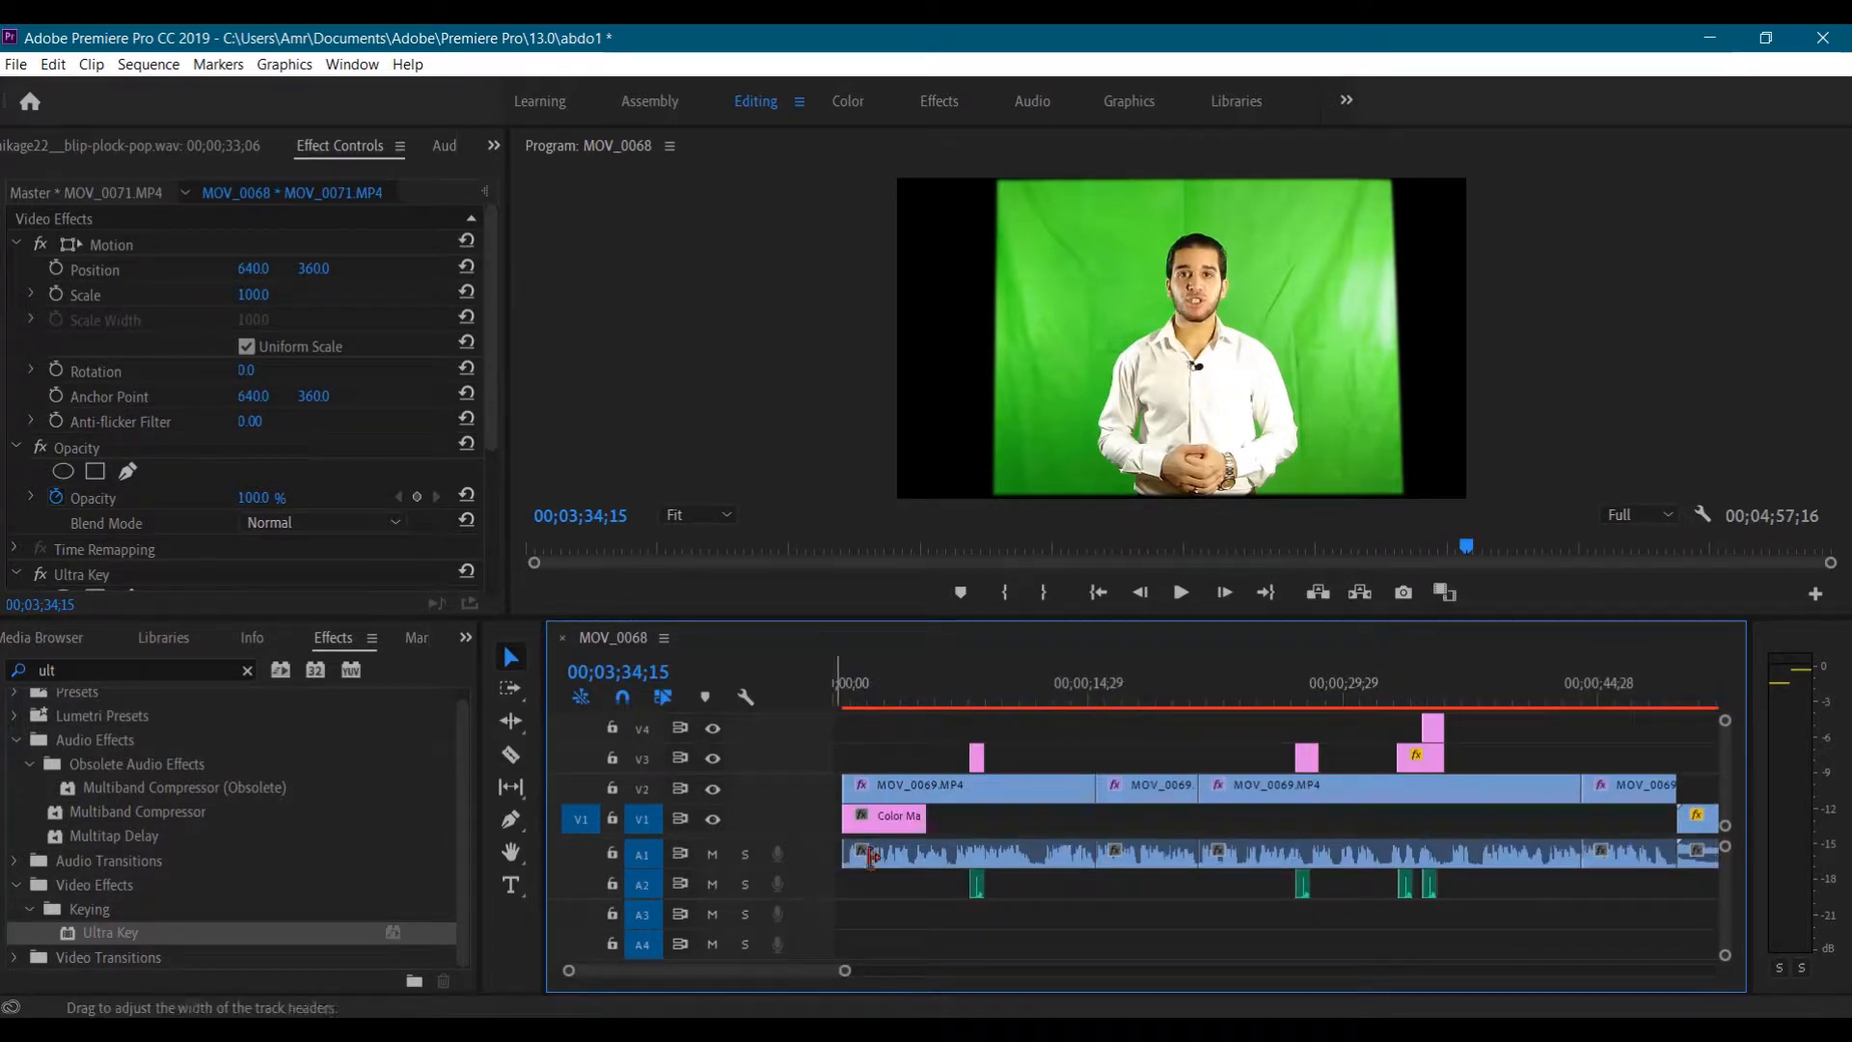
left_click(870, 694)
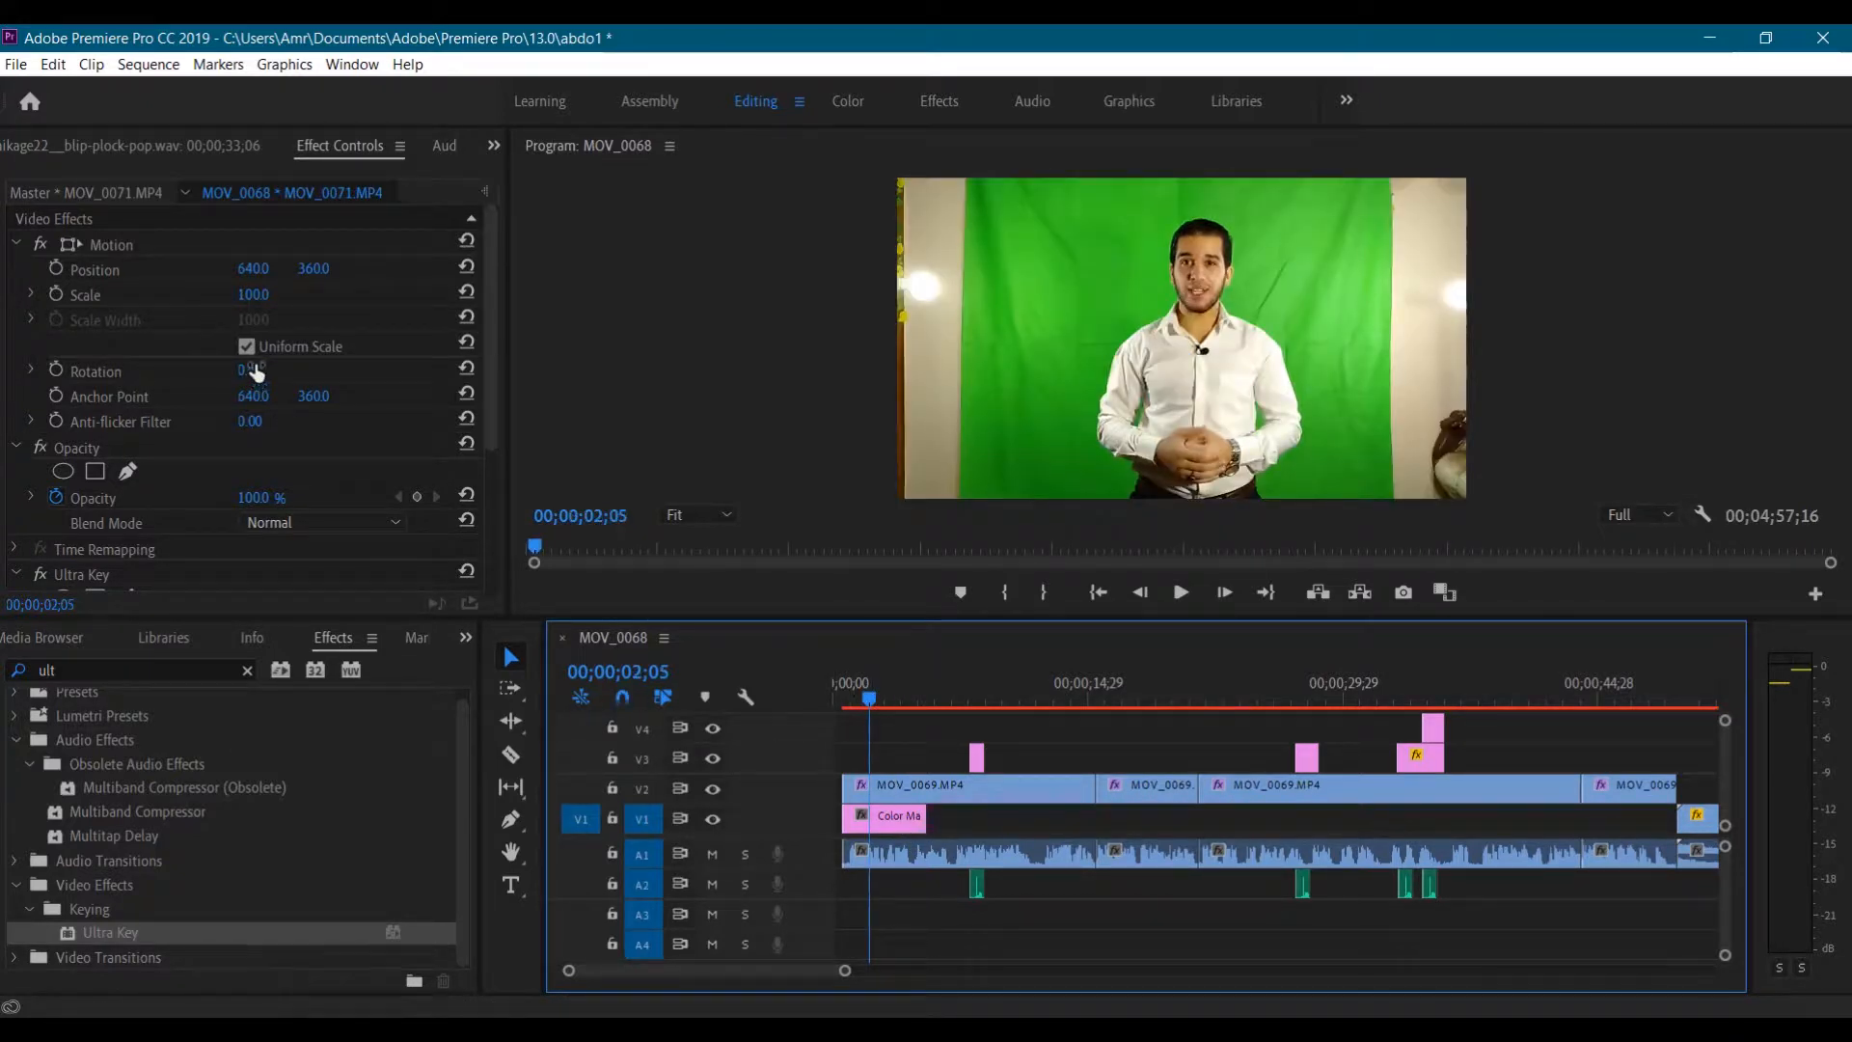
left_click(904, 789)
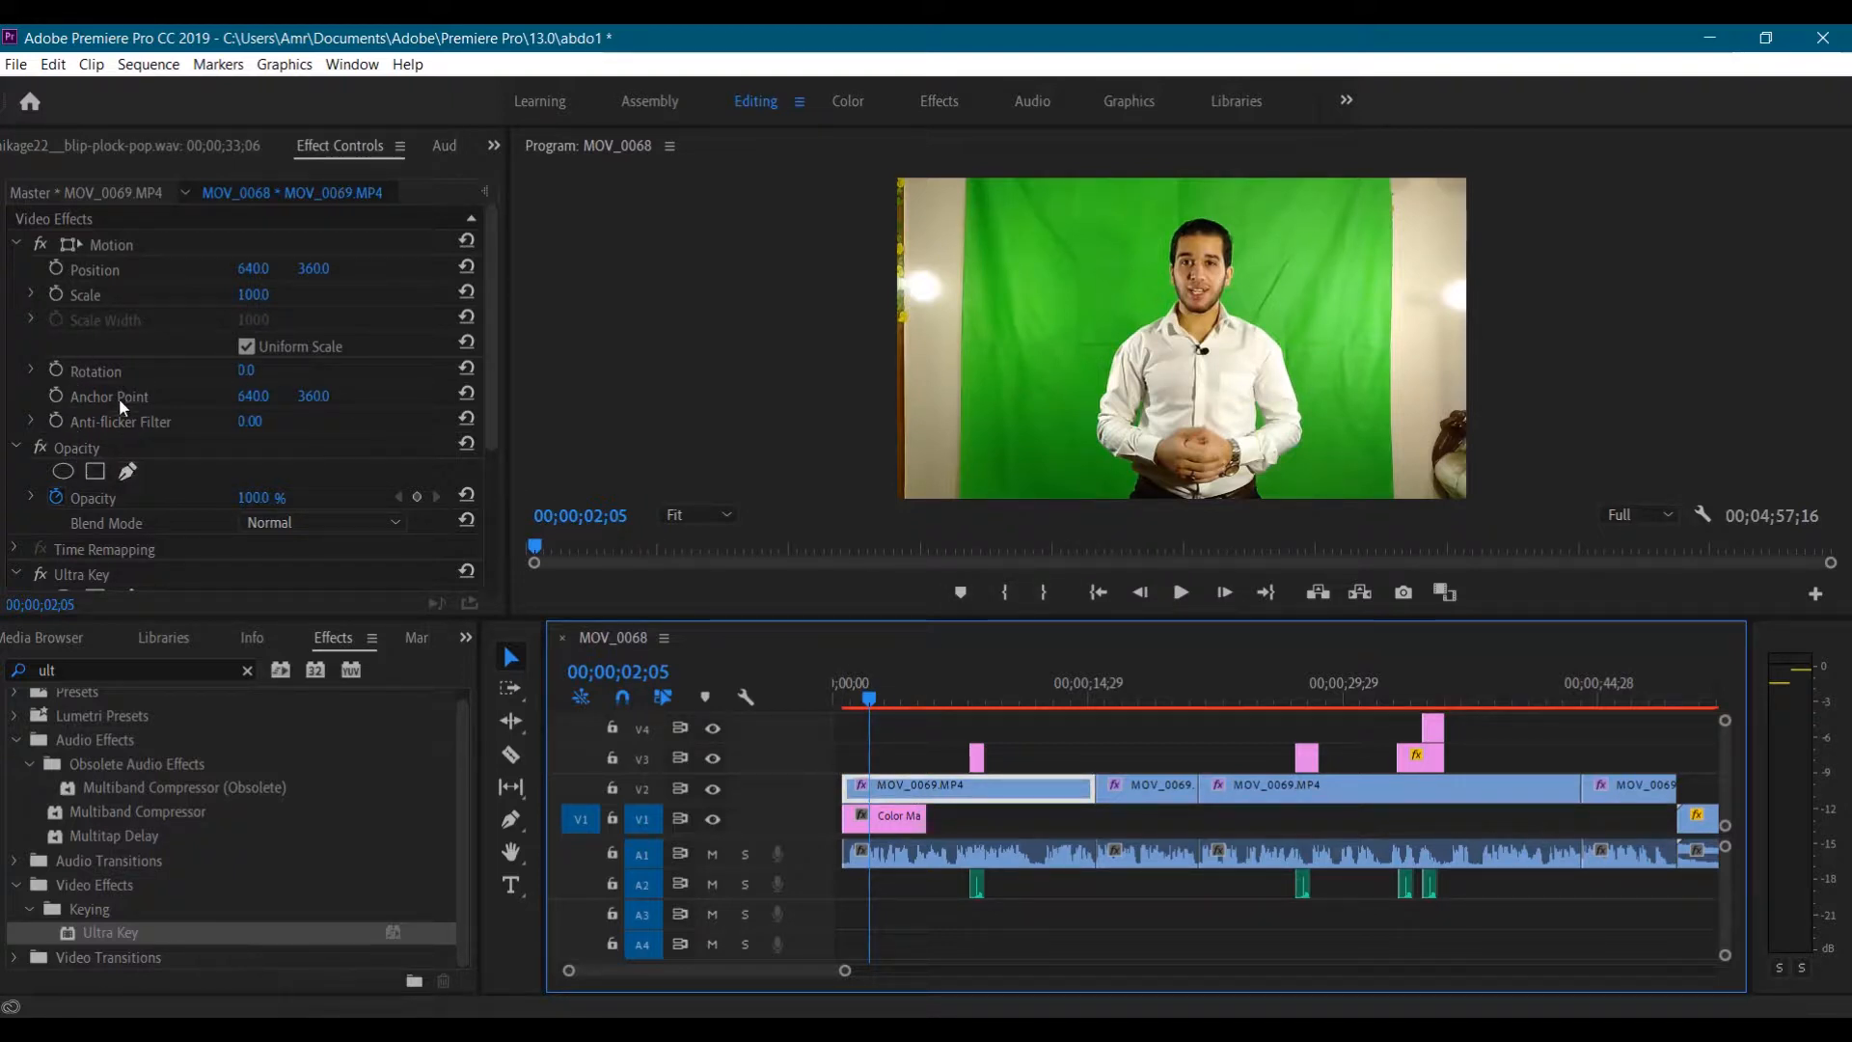
left_click(127, 470)
left_click(1083, 485)
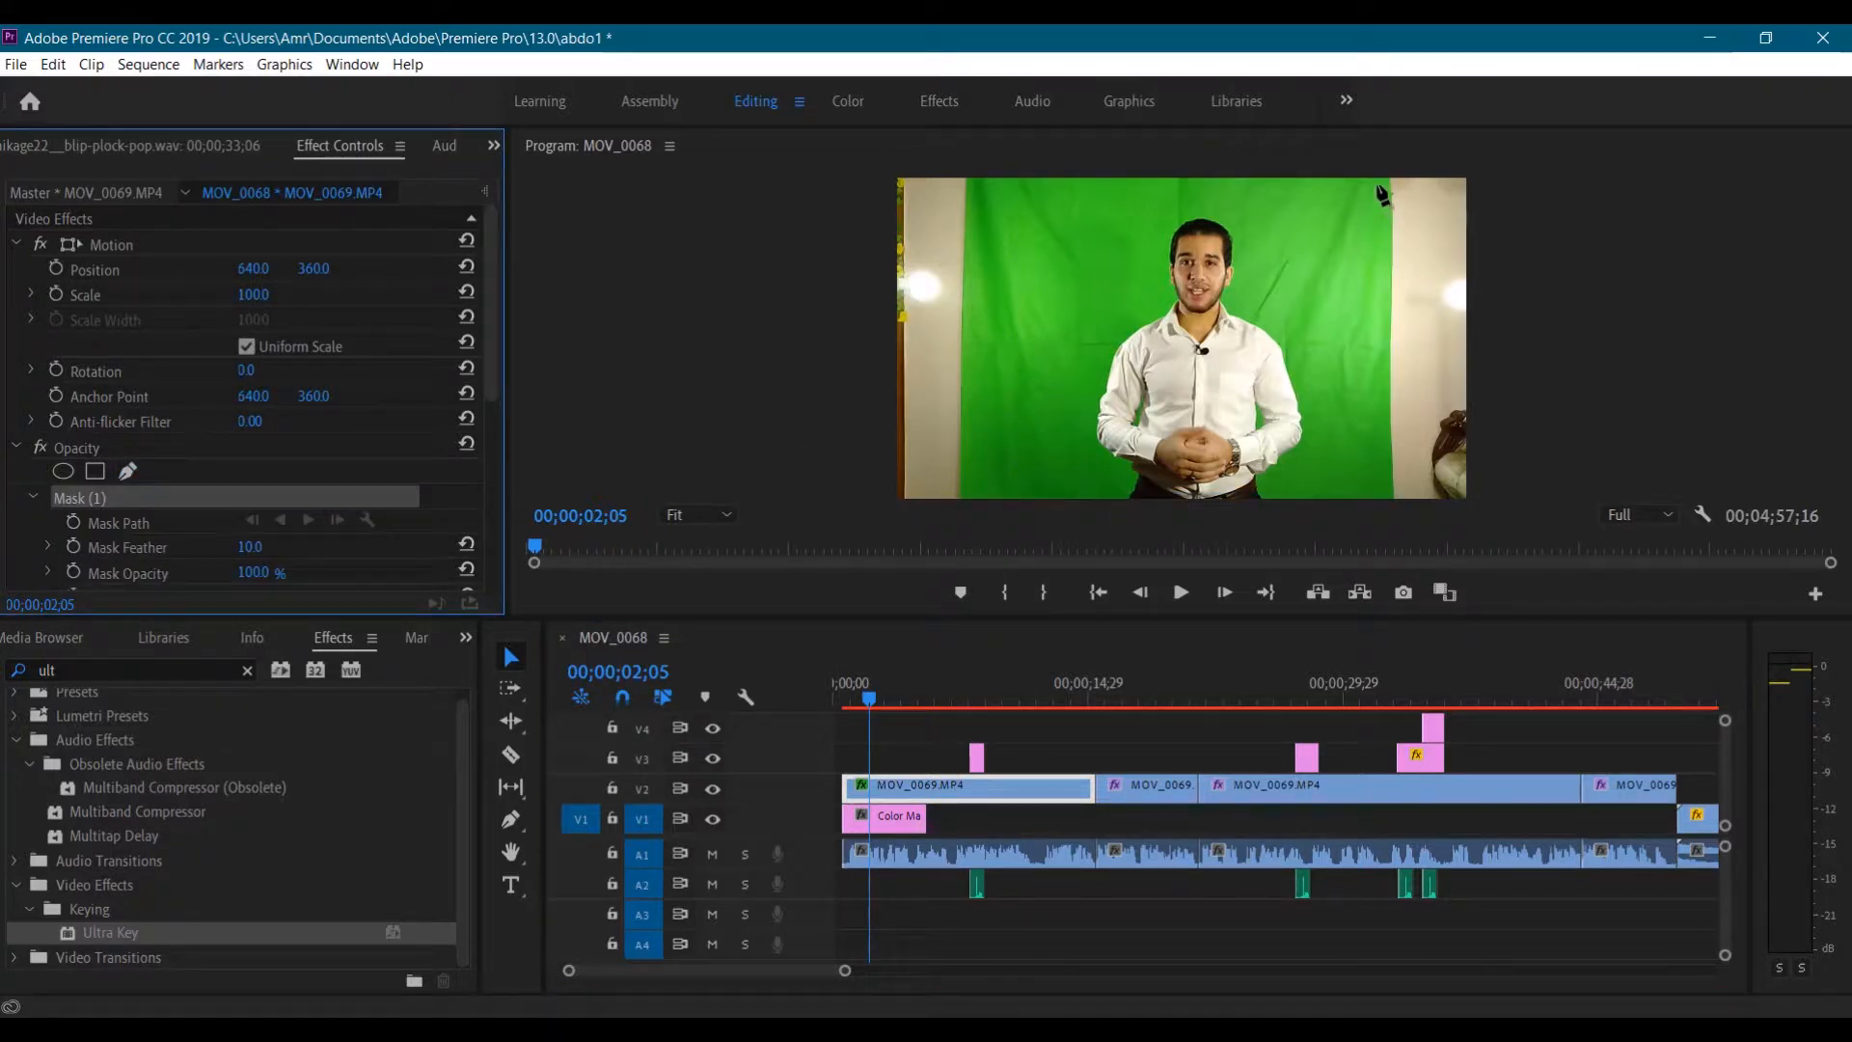
left_click(1377, 184)
left_click(1388, 495)
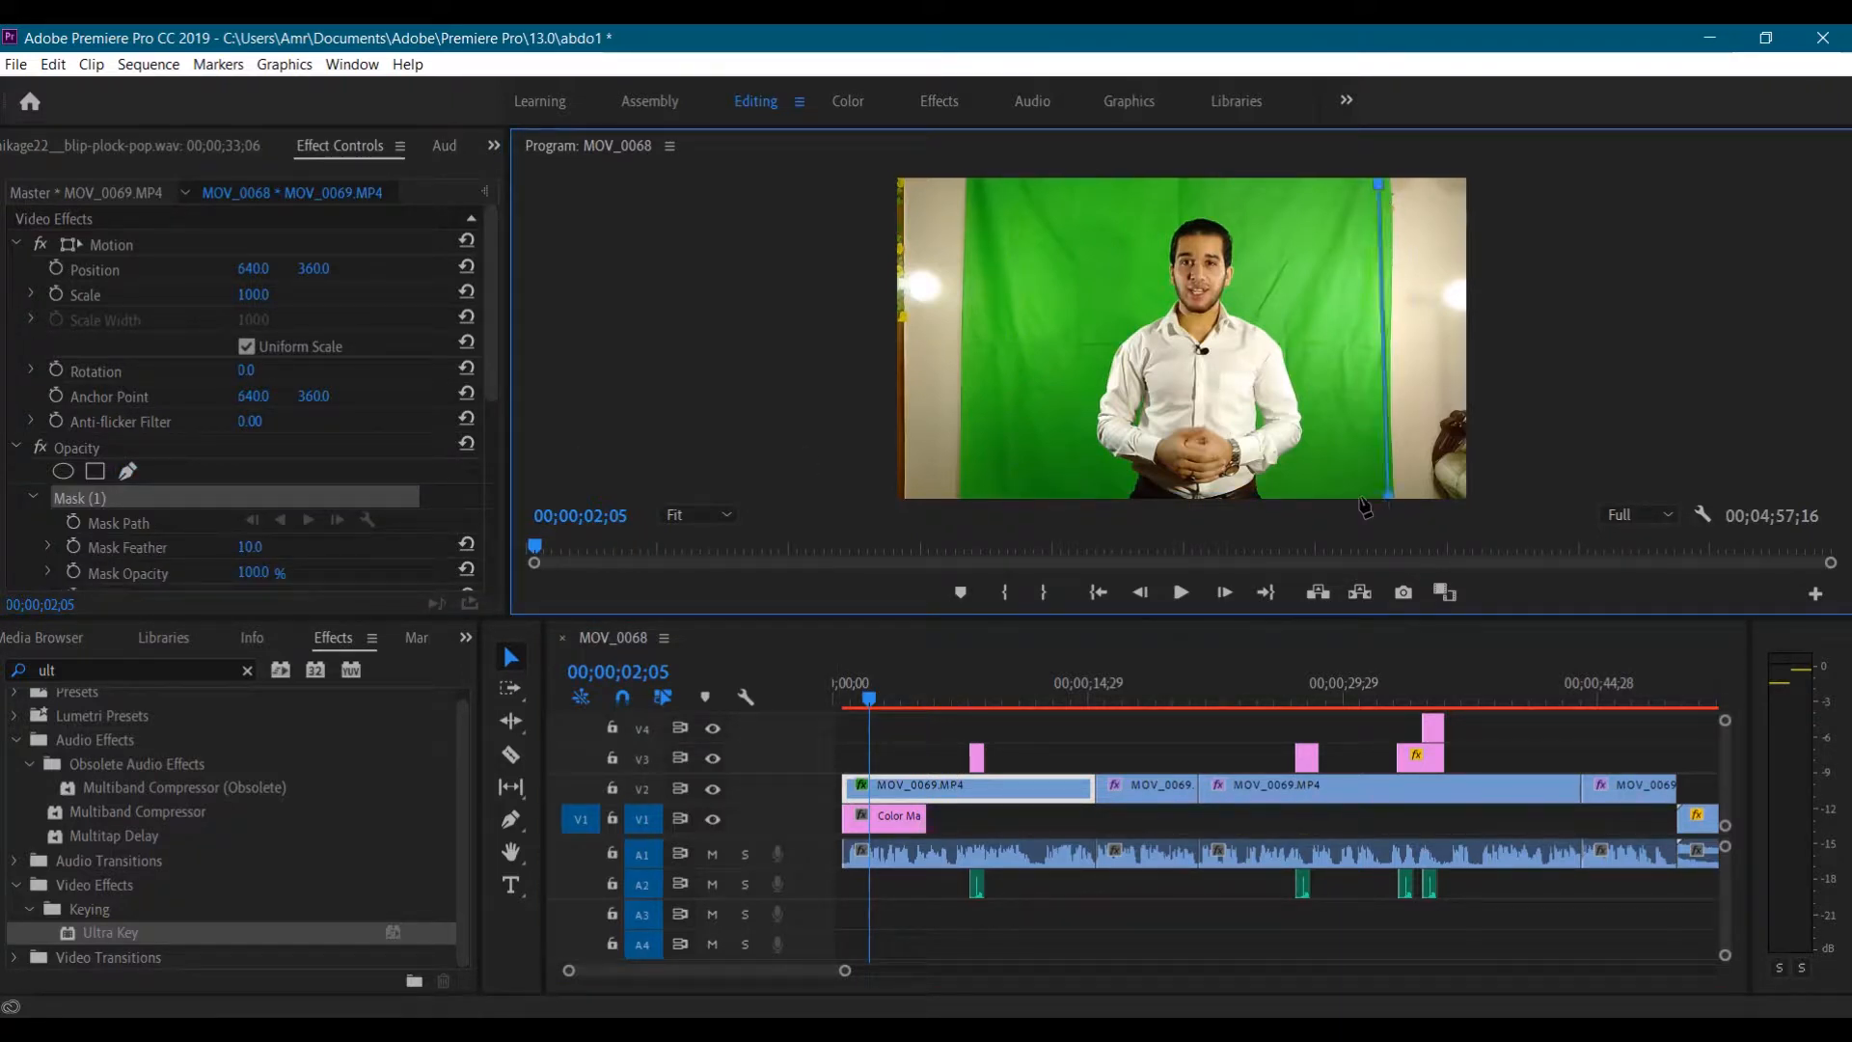
left_click(977, 490)
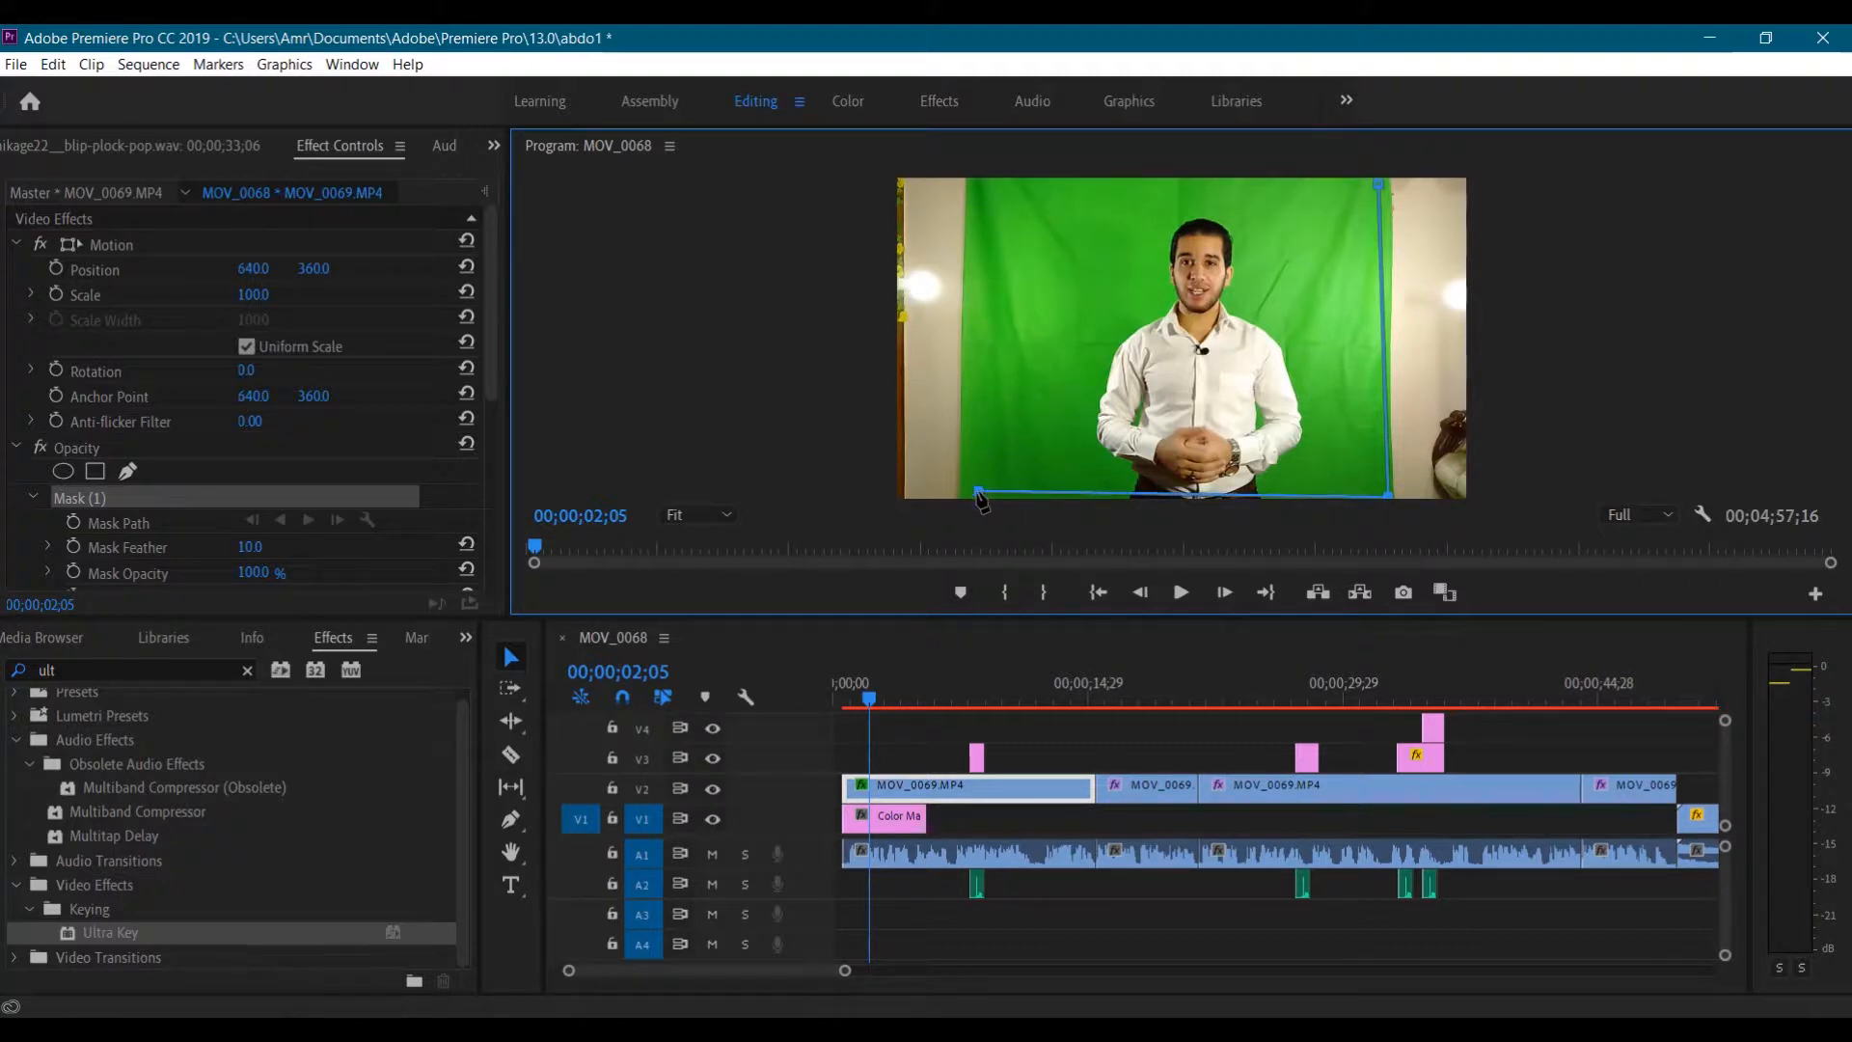
left_click_drag(977, 492, 1028, 500)
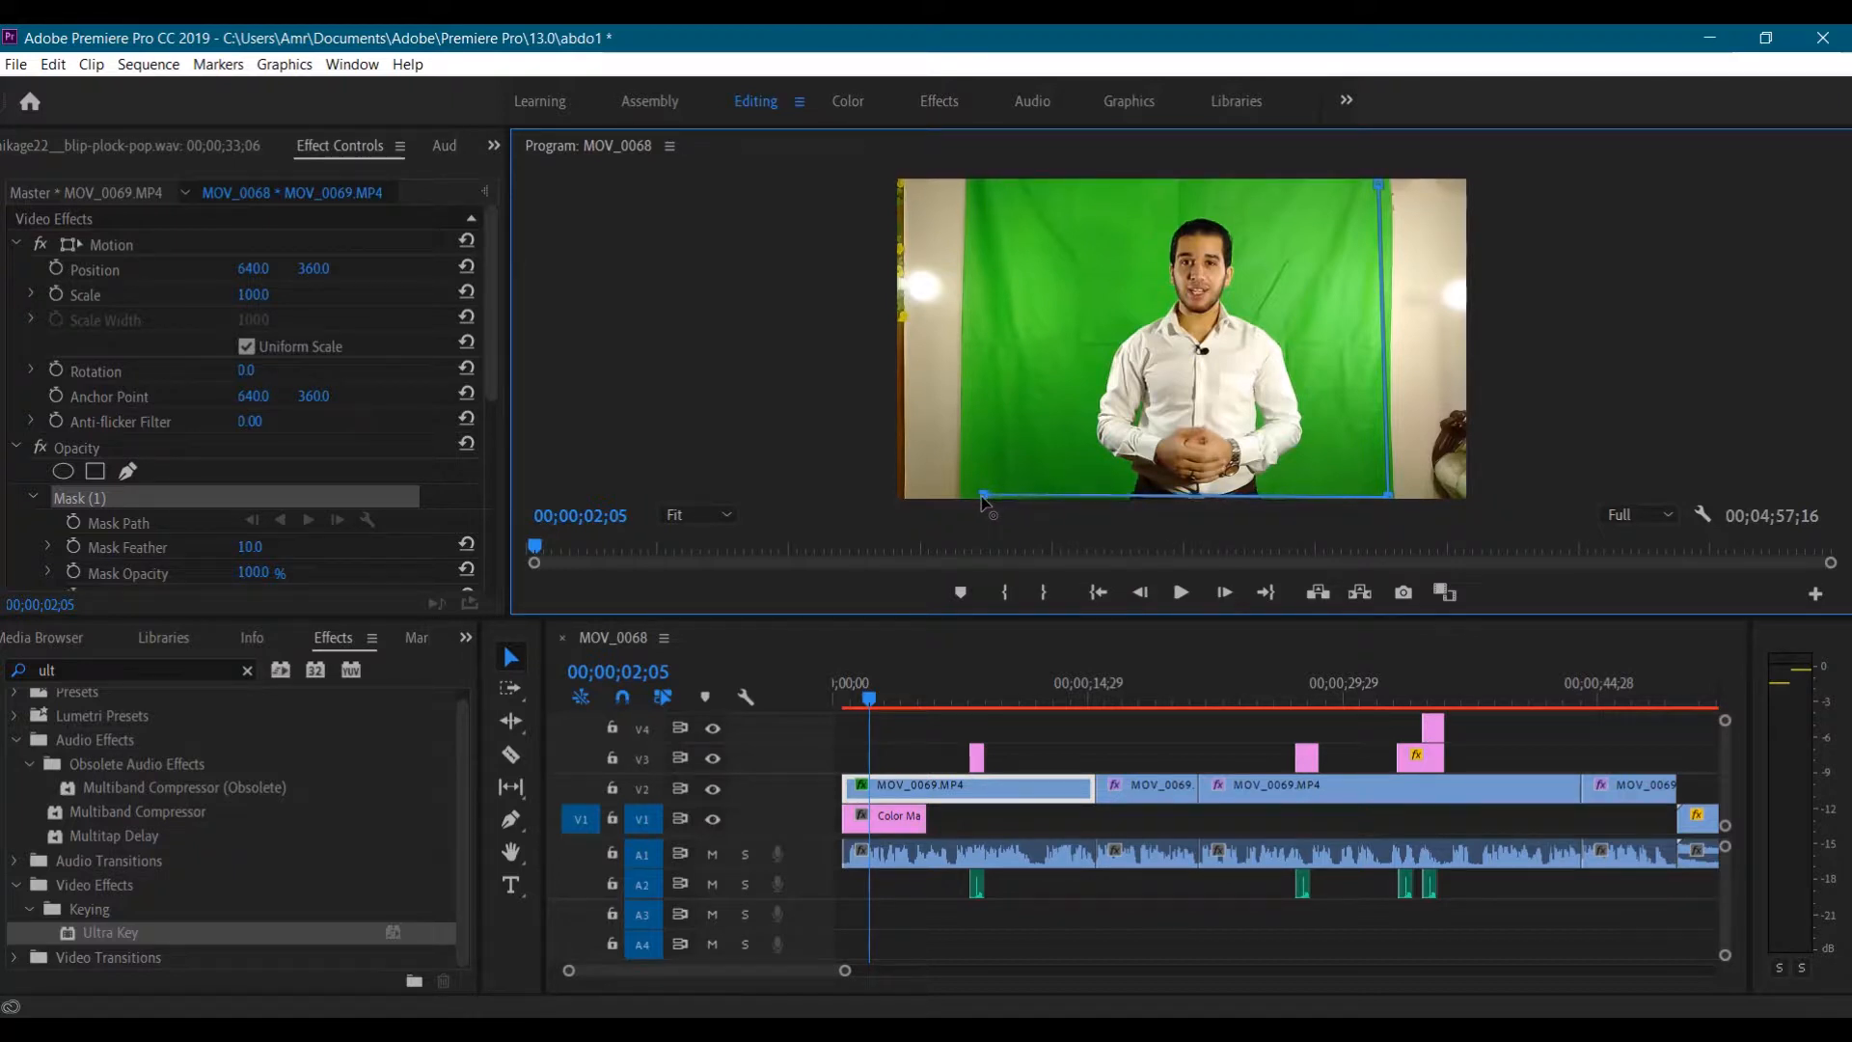
left_click(988, 182)
left_click(1378, 182)
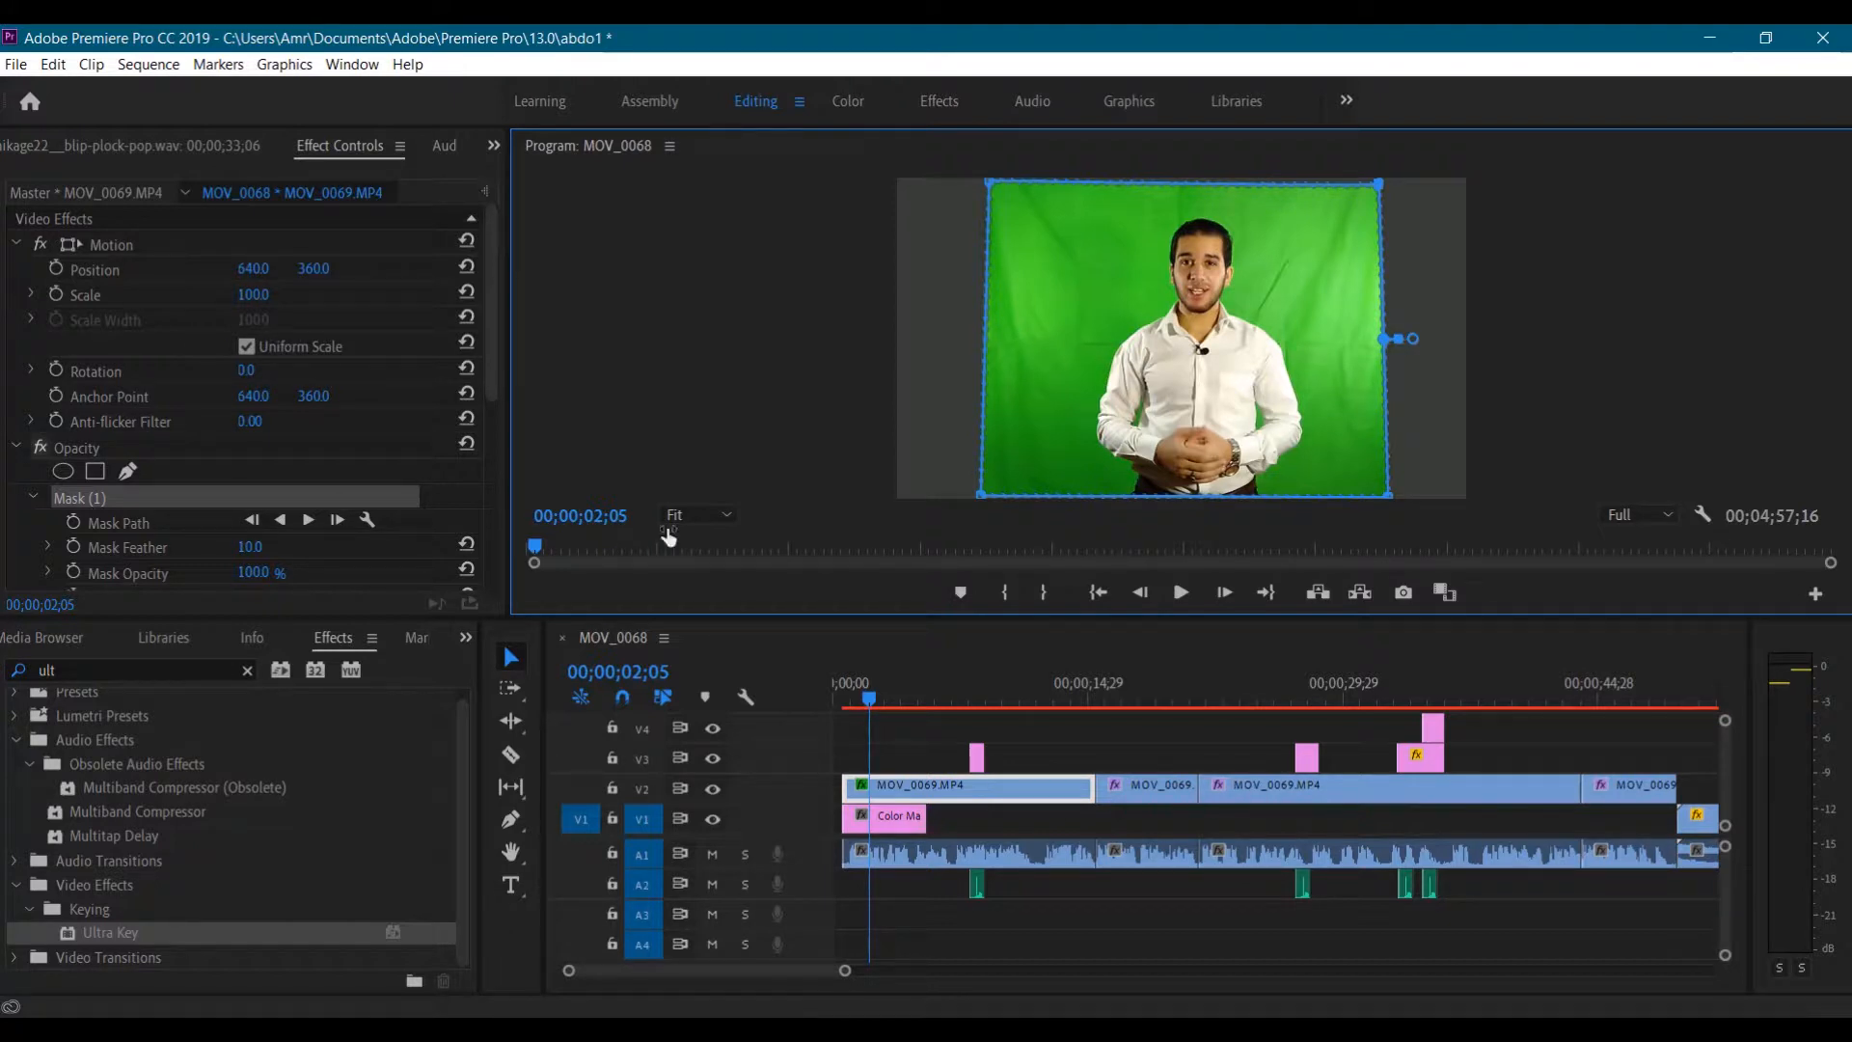
Sample the green backdrop beside the presenter as the Ultra Key color for the first MOV_0069.MP4 clip
scroll(289, 414, "down", 8)
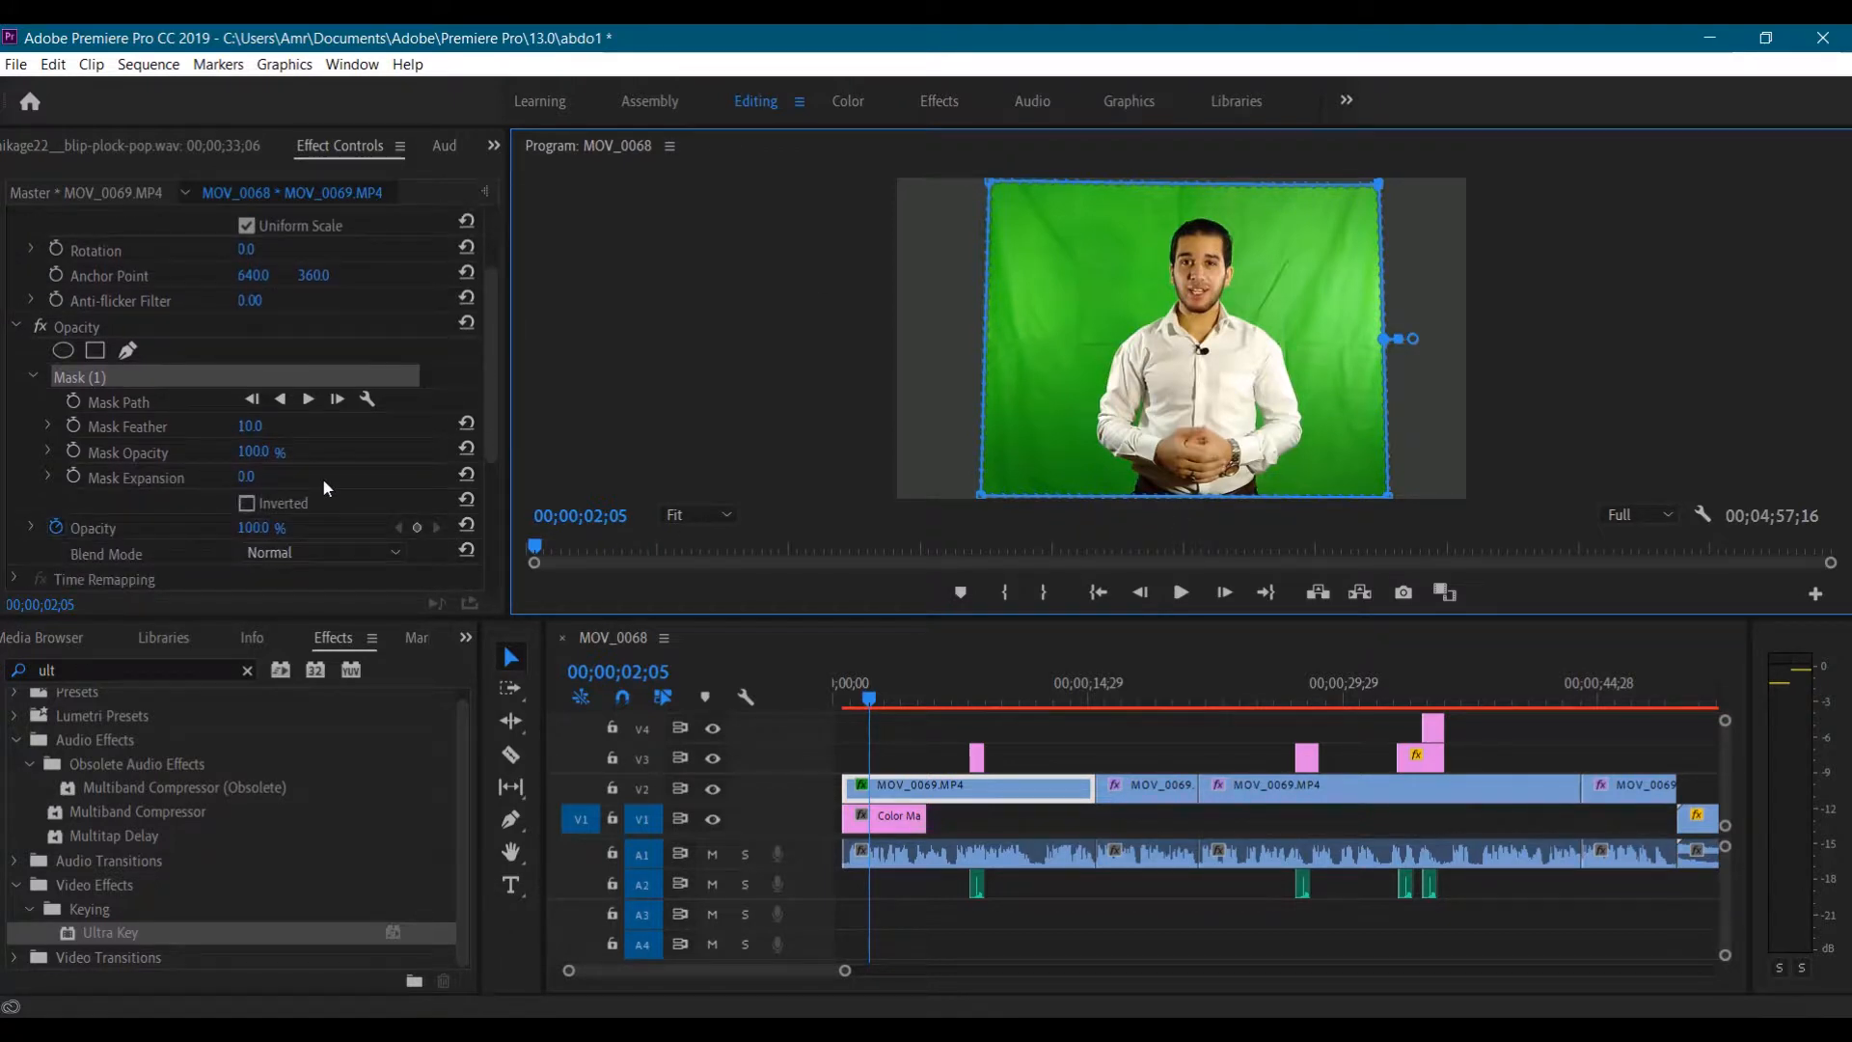
left_click(279, 450)
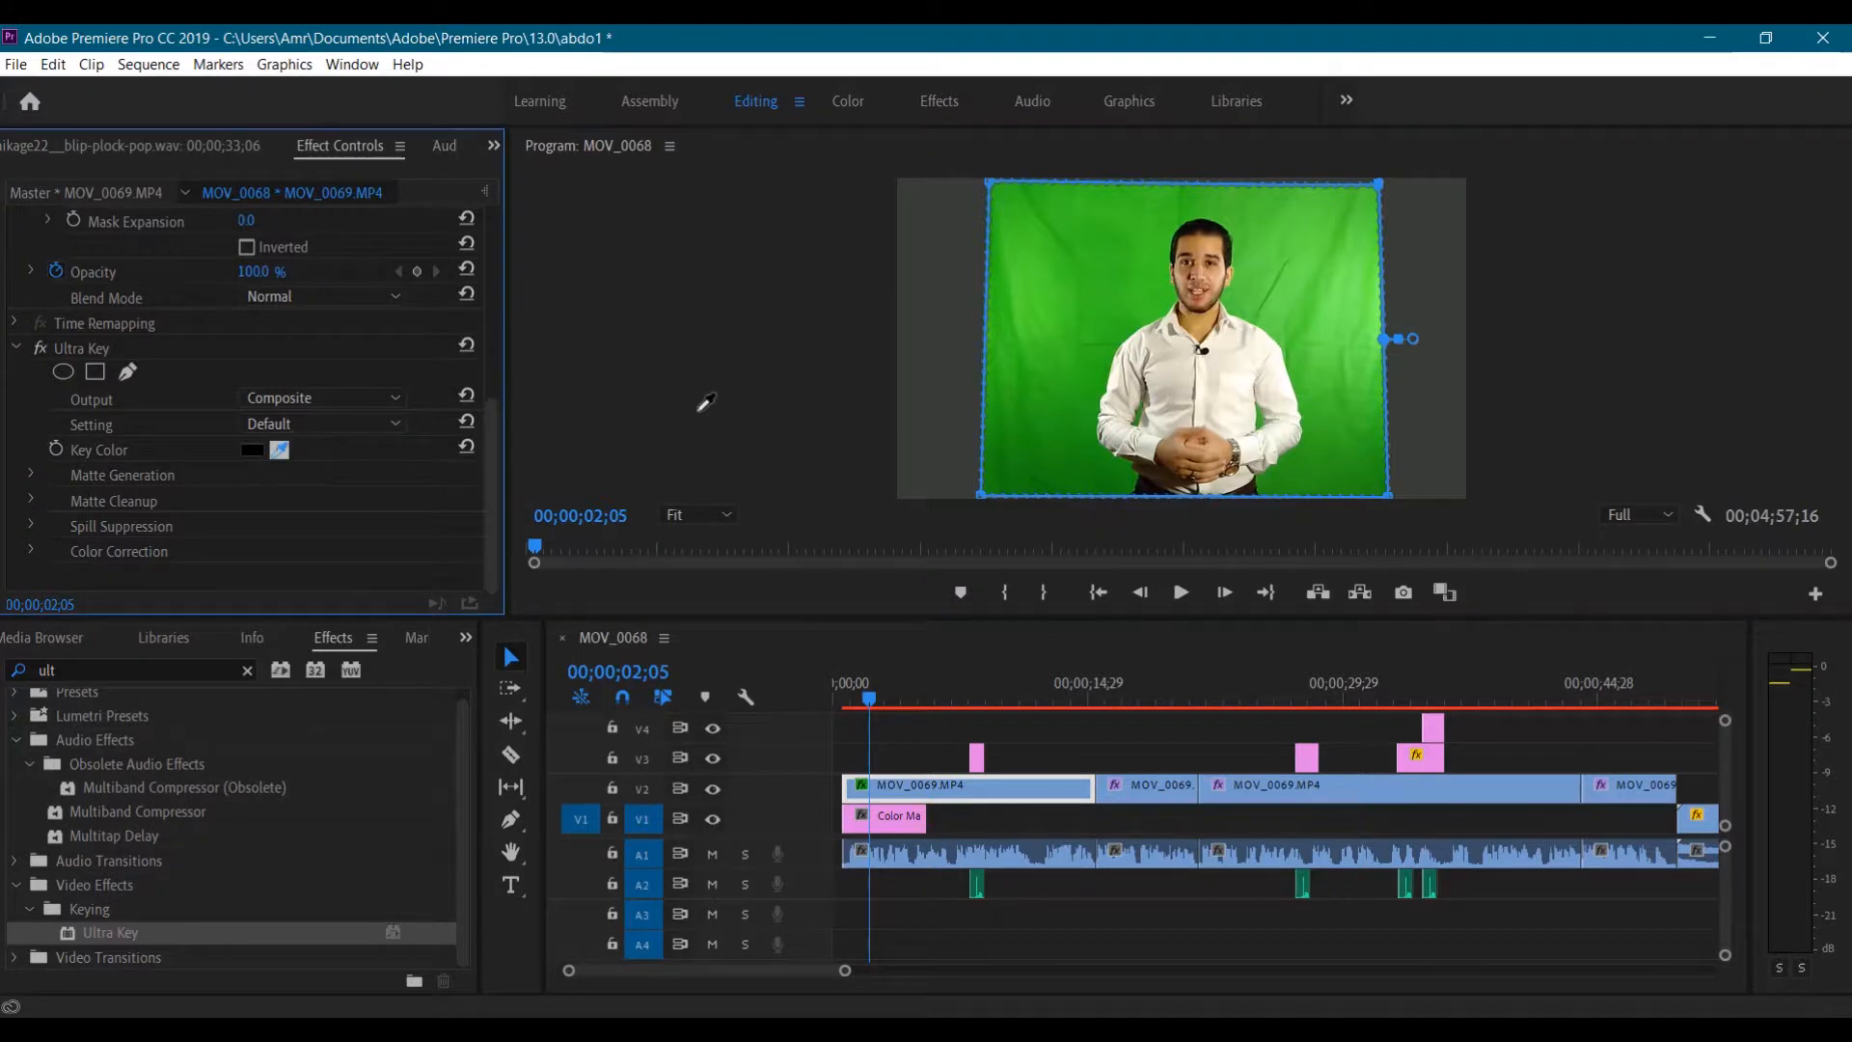
left_click(1367, 294)
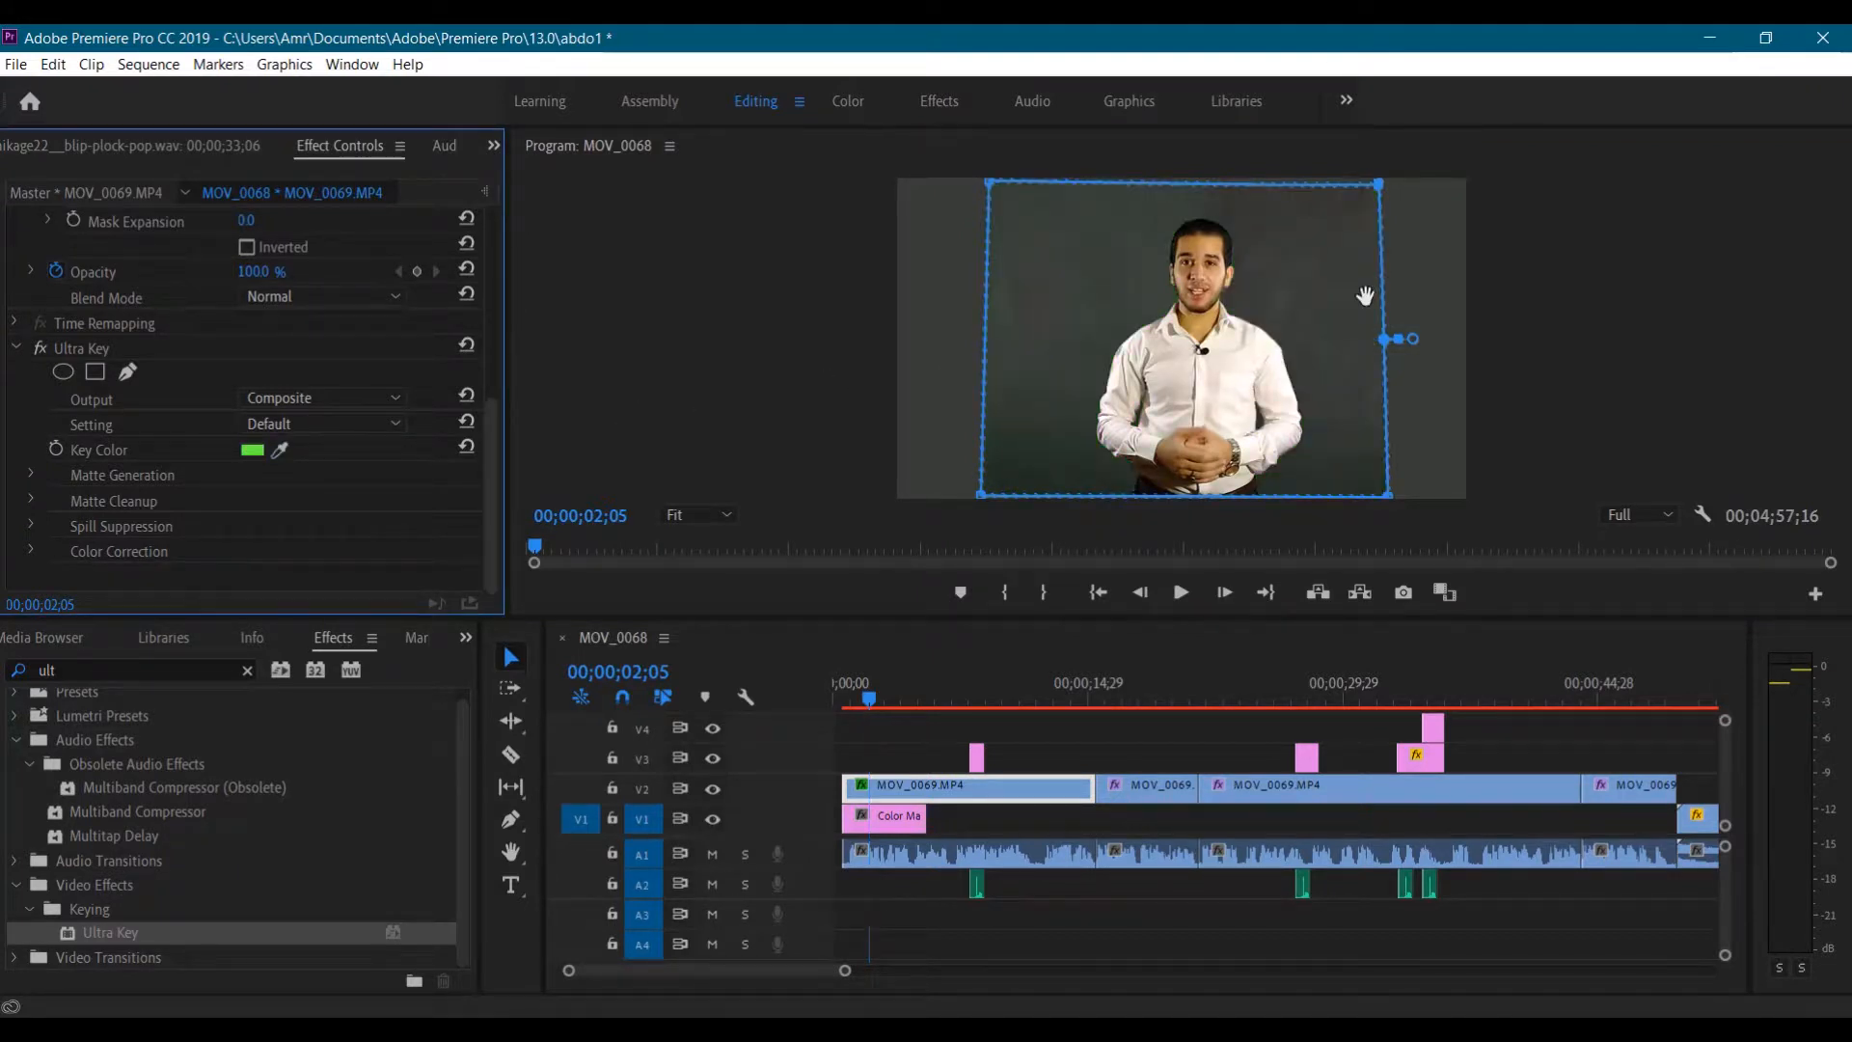
Set the Ultra Key Pedestal to 100 under Matte Generation and switch the effect's Output to Alpha Channel
left_click(31, 473)
scroll(263, 501, "down", 3)
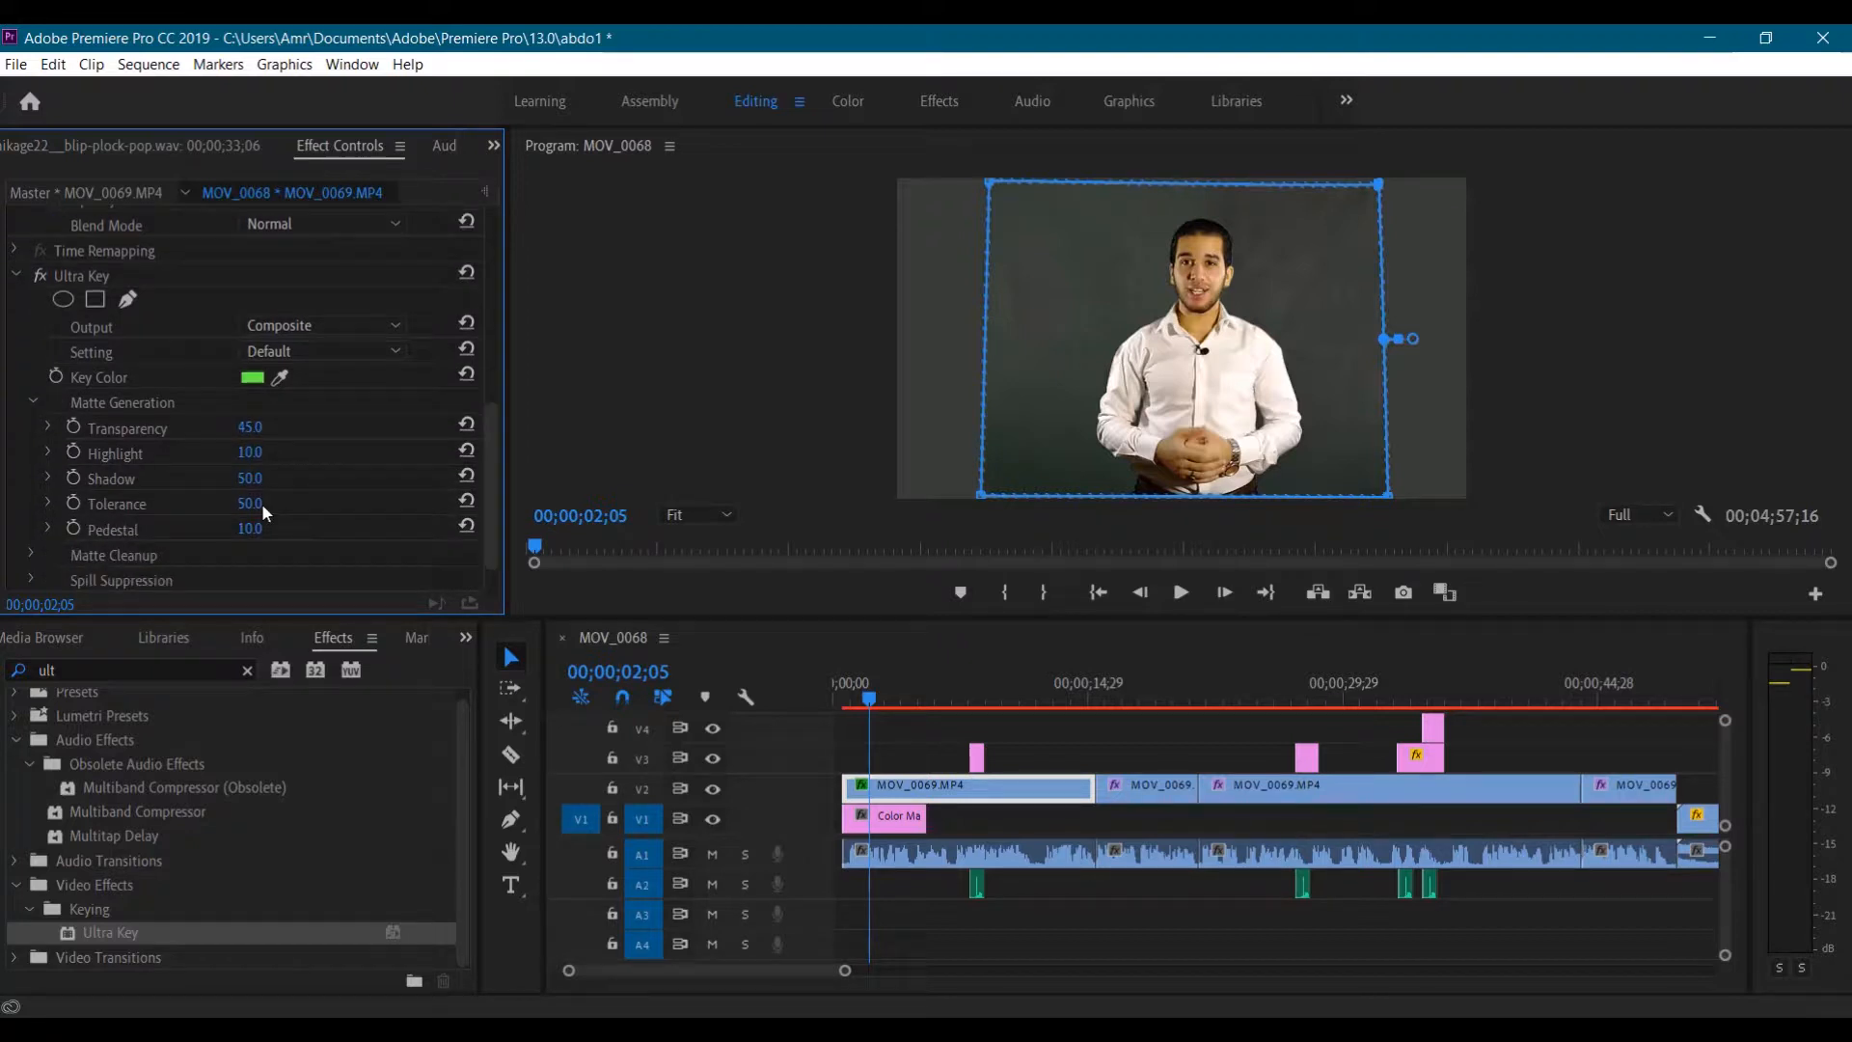
scroll(263, 510, "down", 1)
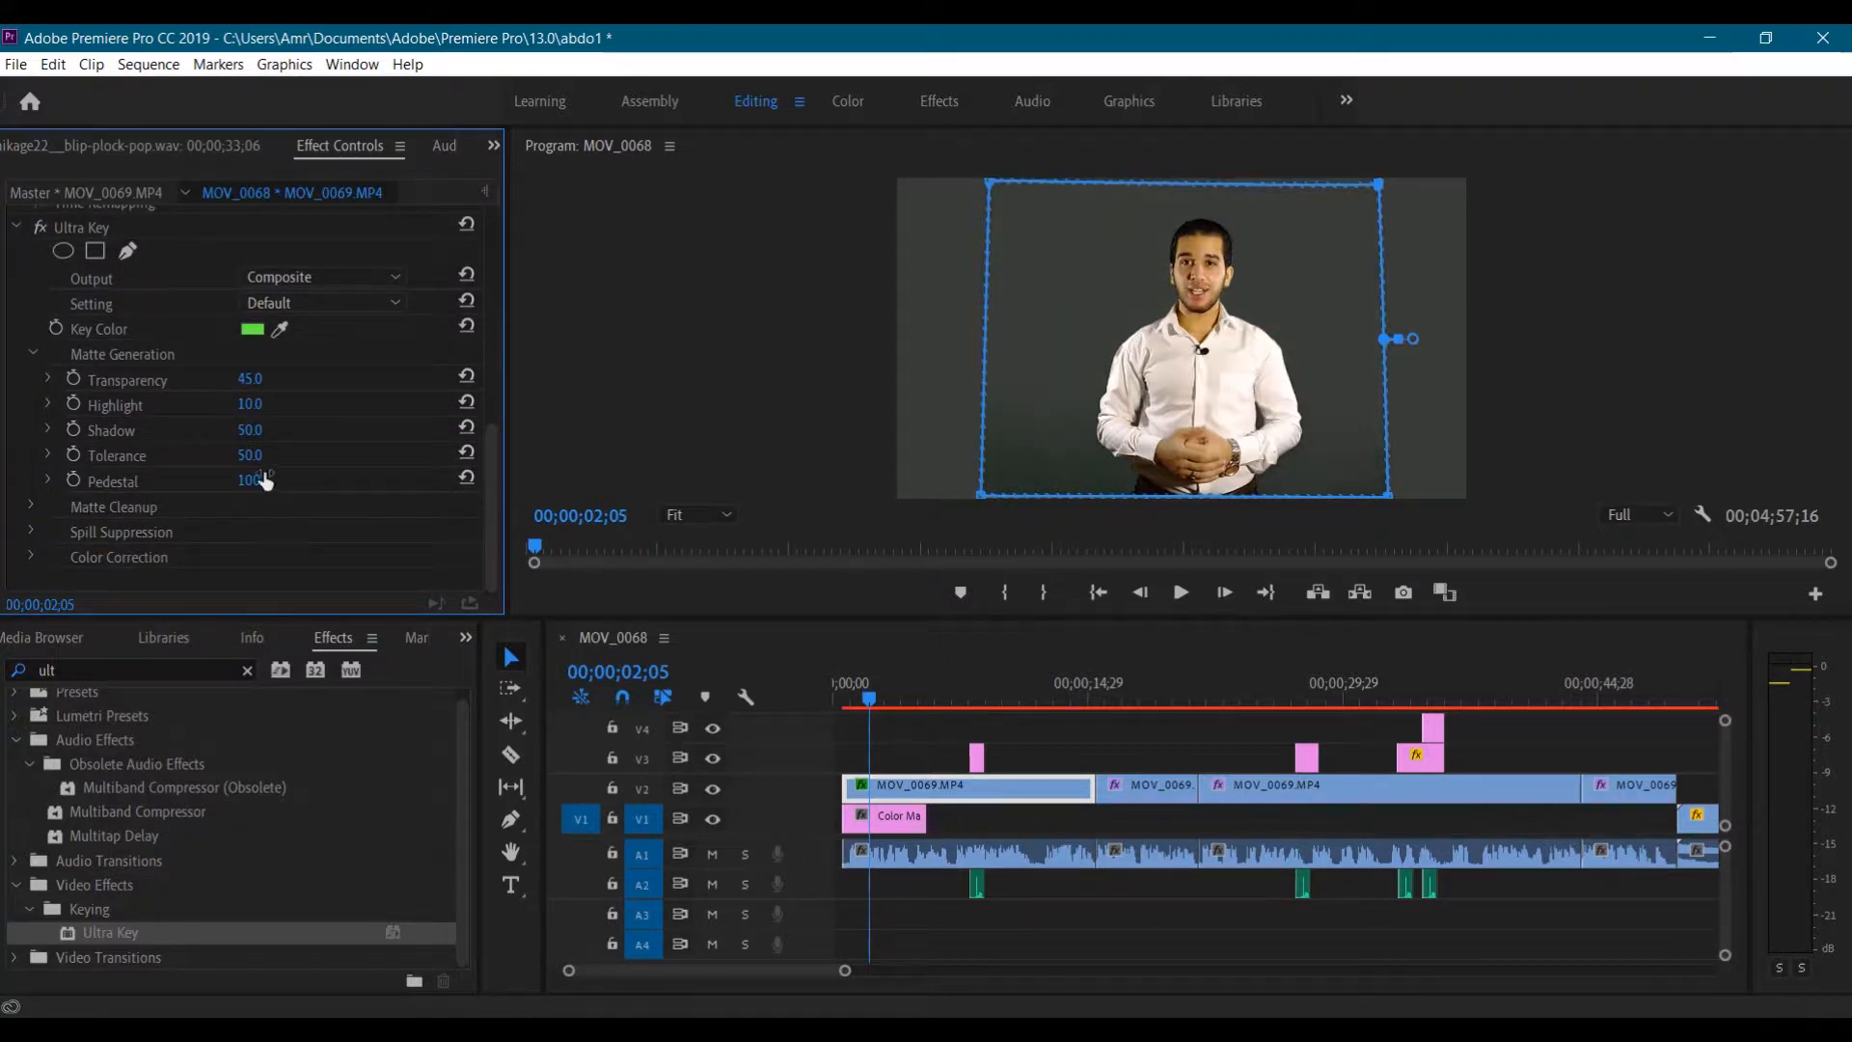
left_click(334, 280)
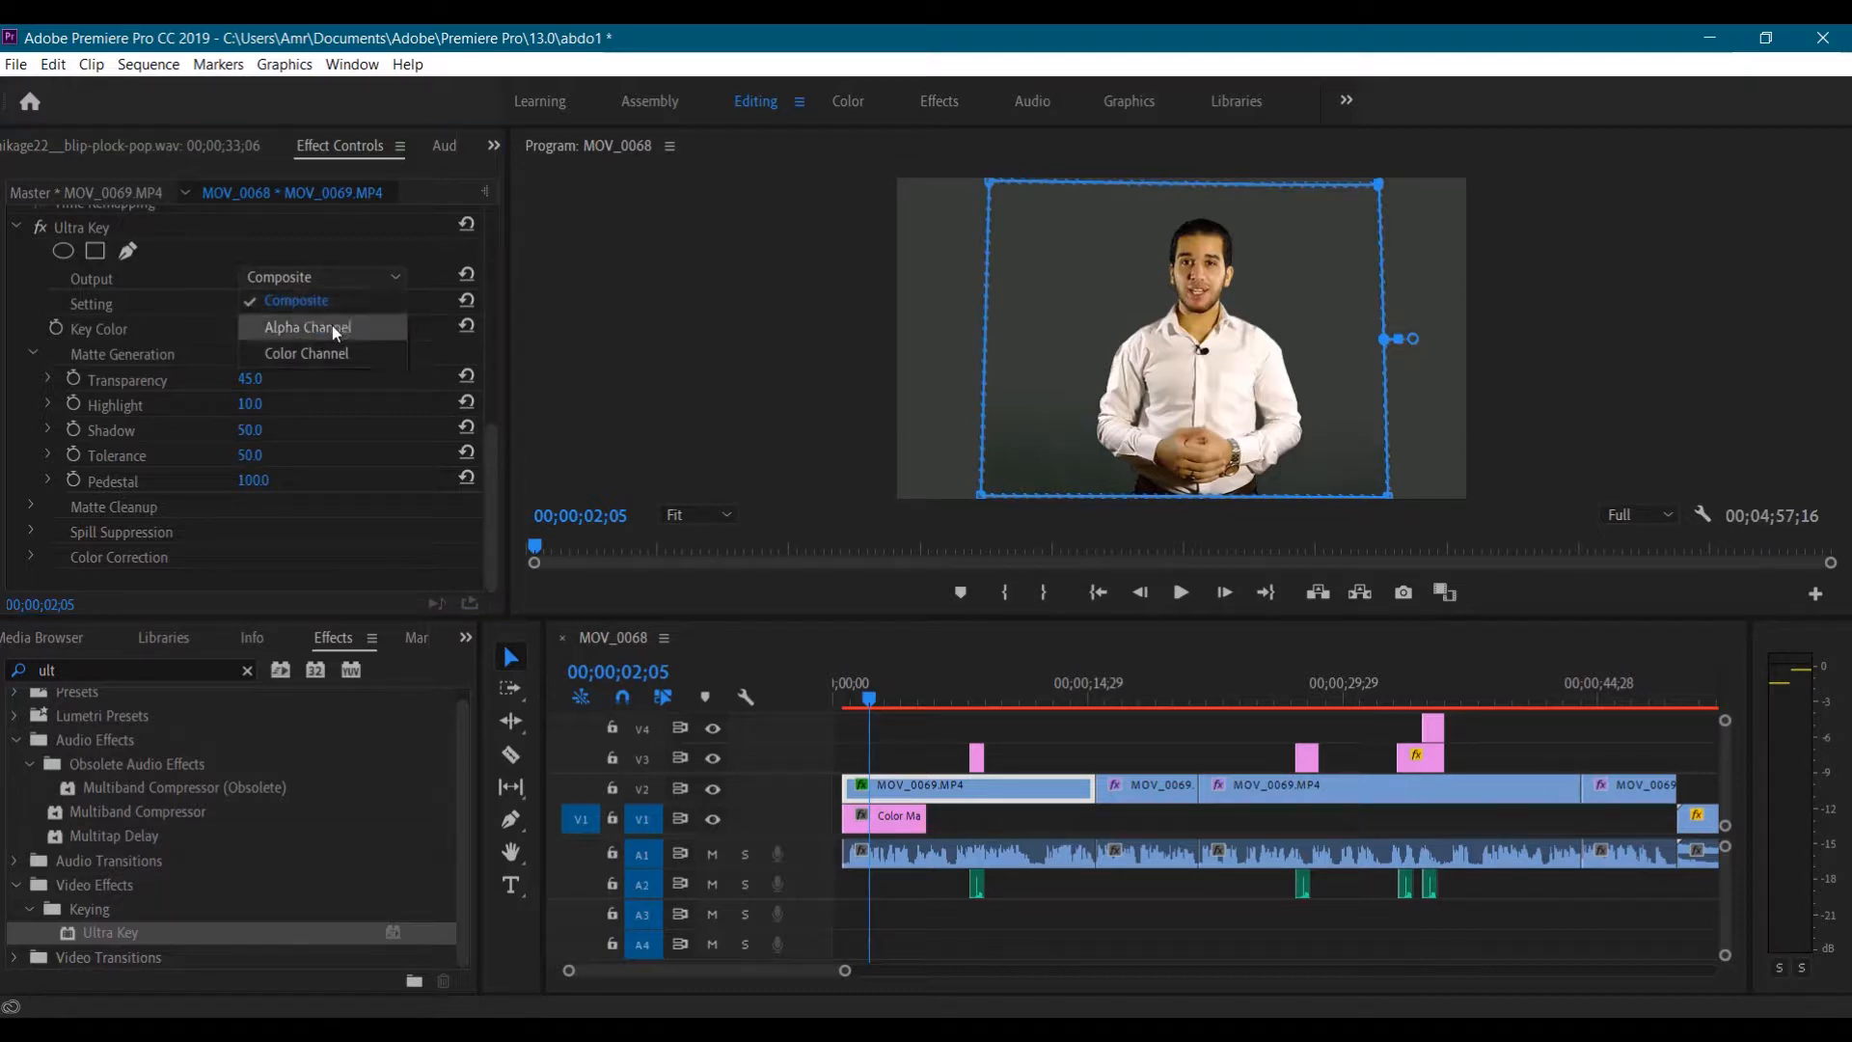
left_click(332, 328)
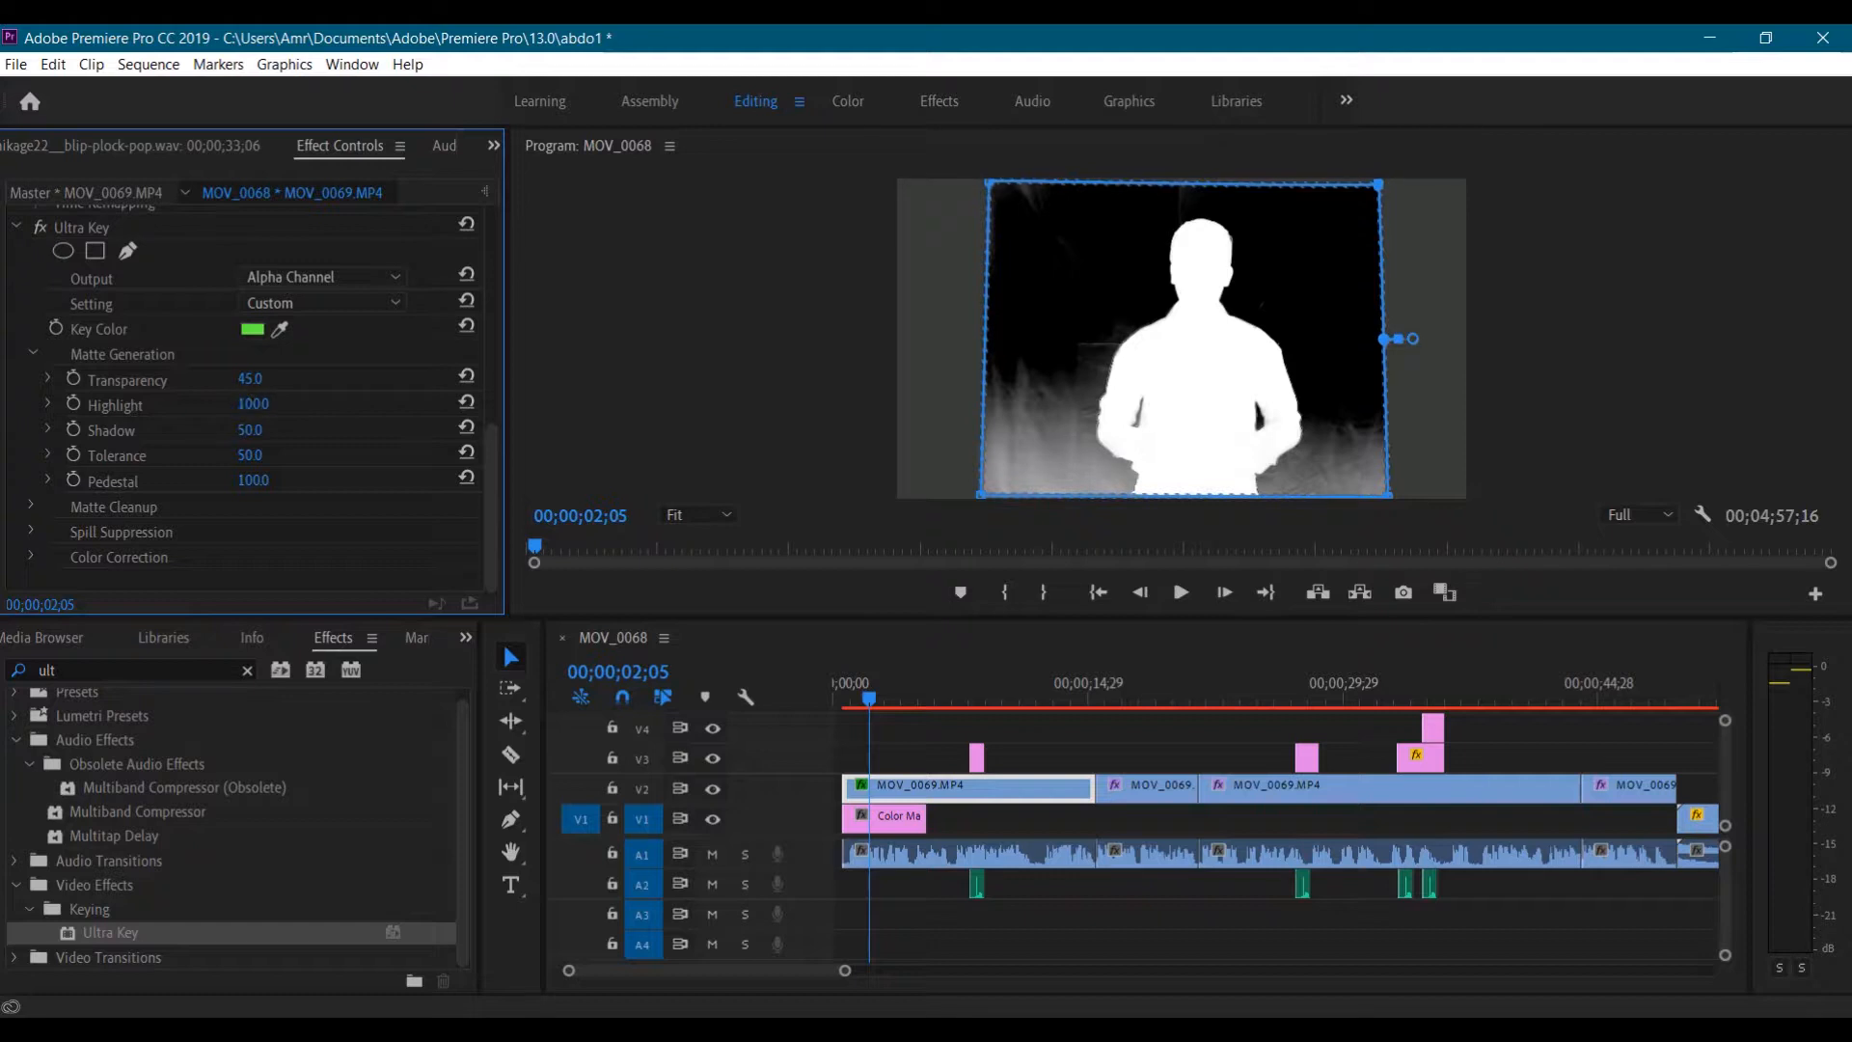
Refine Matte Generation with Highlight 100, Shadow 45 and Tolerance 99, keeping Transparency at its default
left_click_drag(253, 404, 219, 379)
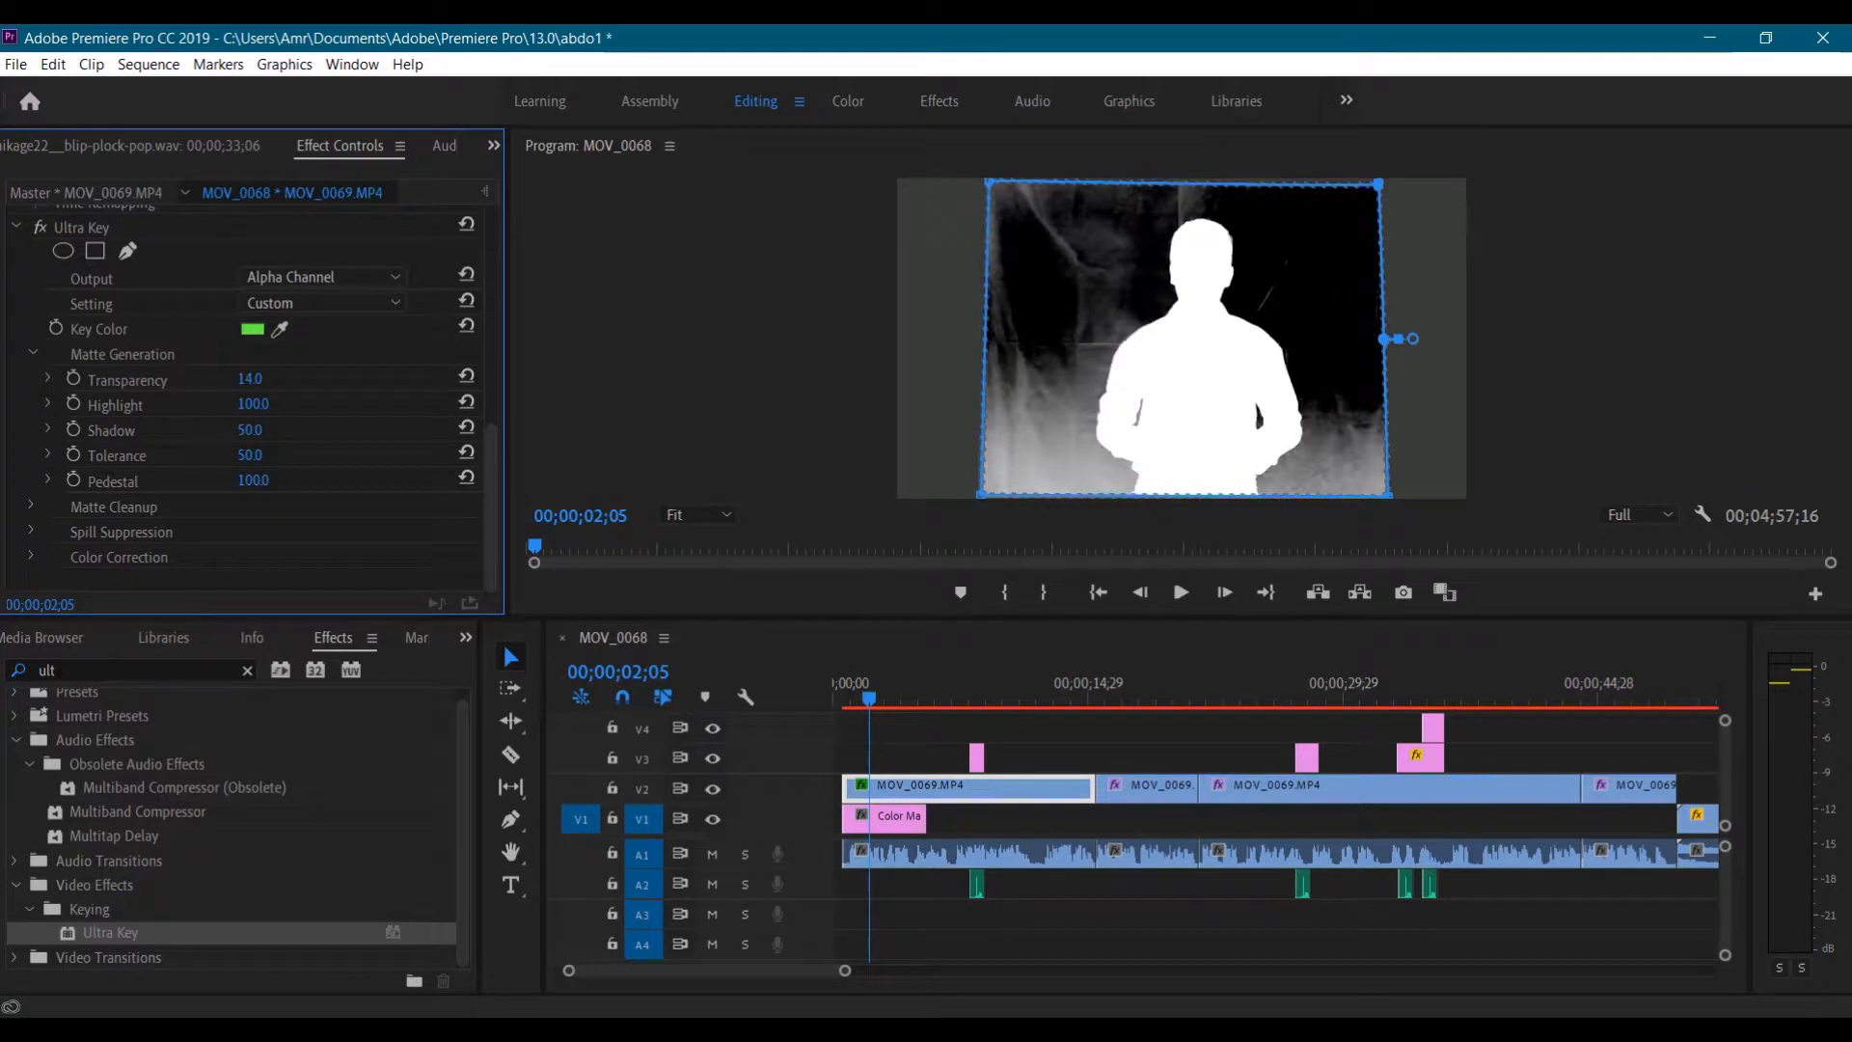
left_click(467, 376)
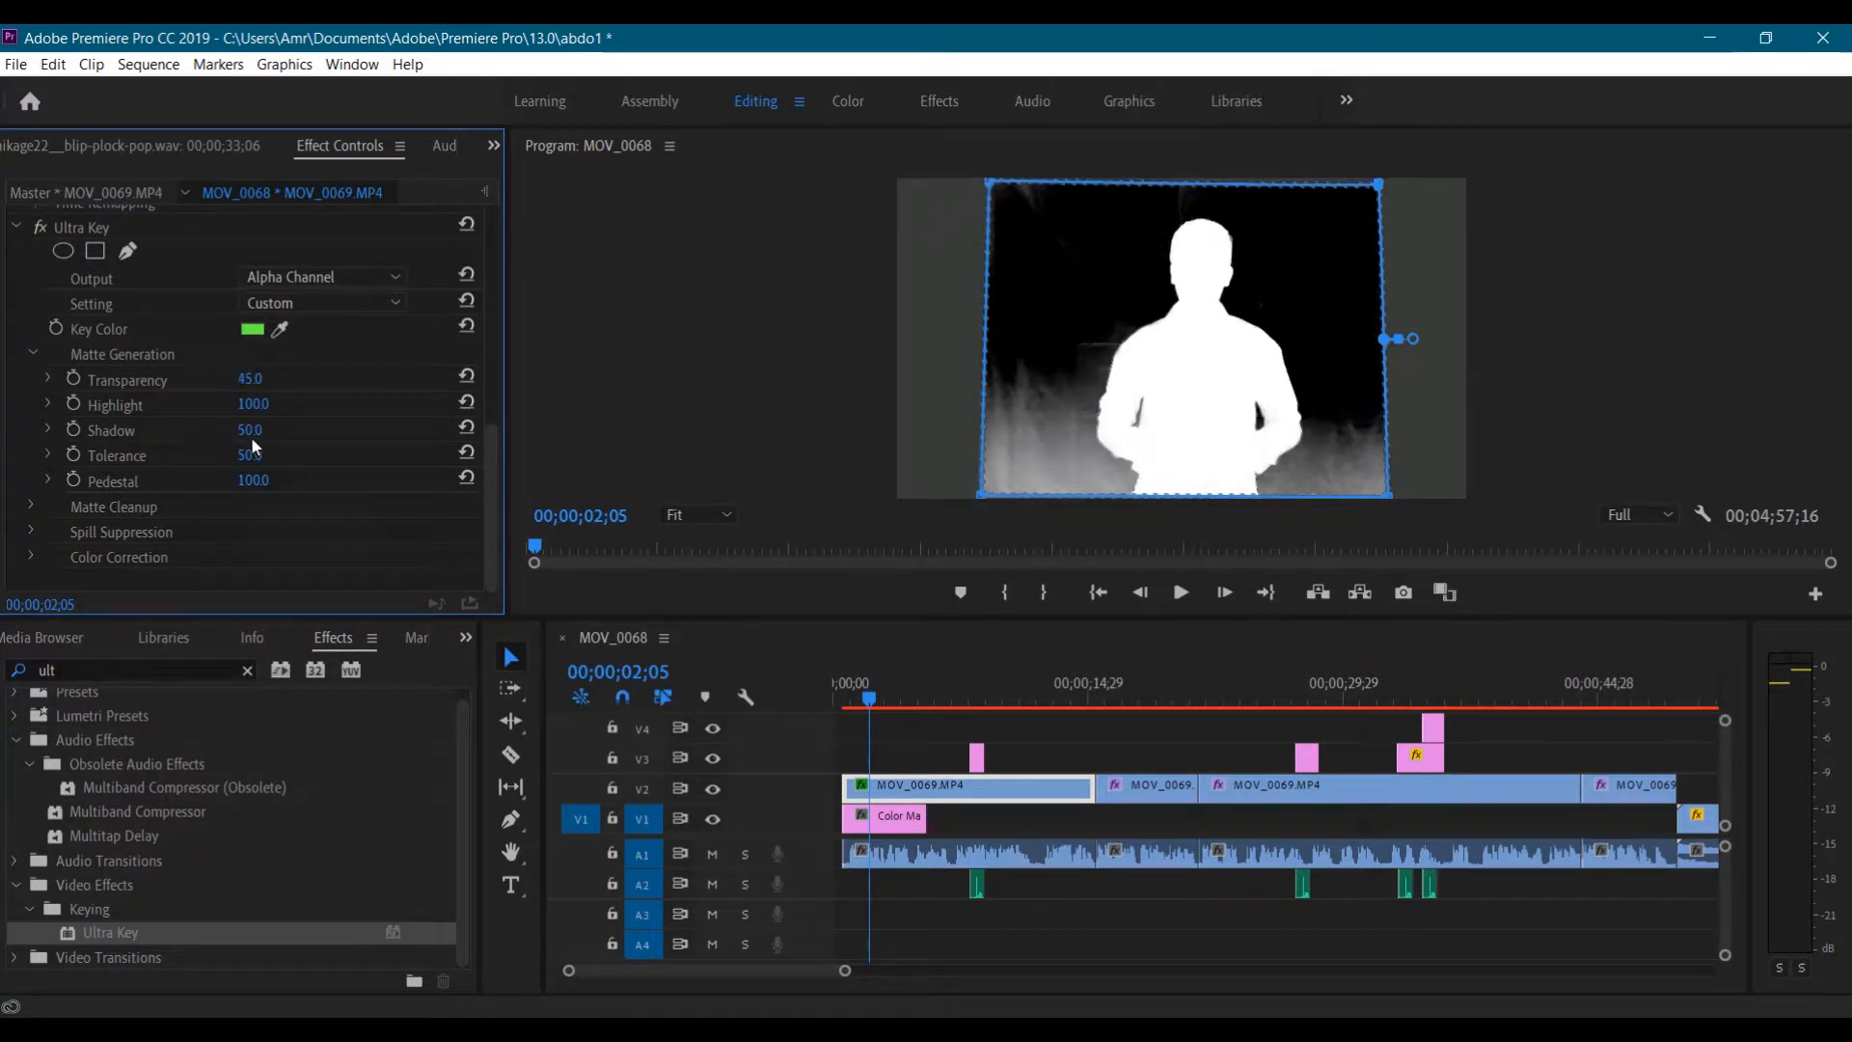
mouse_move(251, 442)
left_mouse_down()
mouse_move(280, 441)
mouse_move(225, 442)
mouse_move(265, 429)
mouse_move(270, 455)
left_mouse_up()
scroll(166, 482, "down", 1)
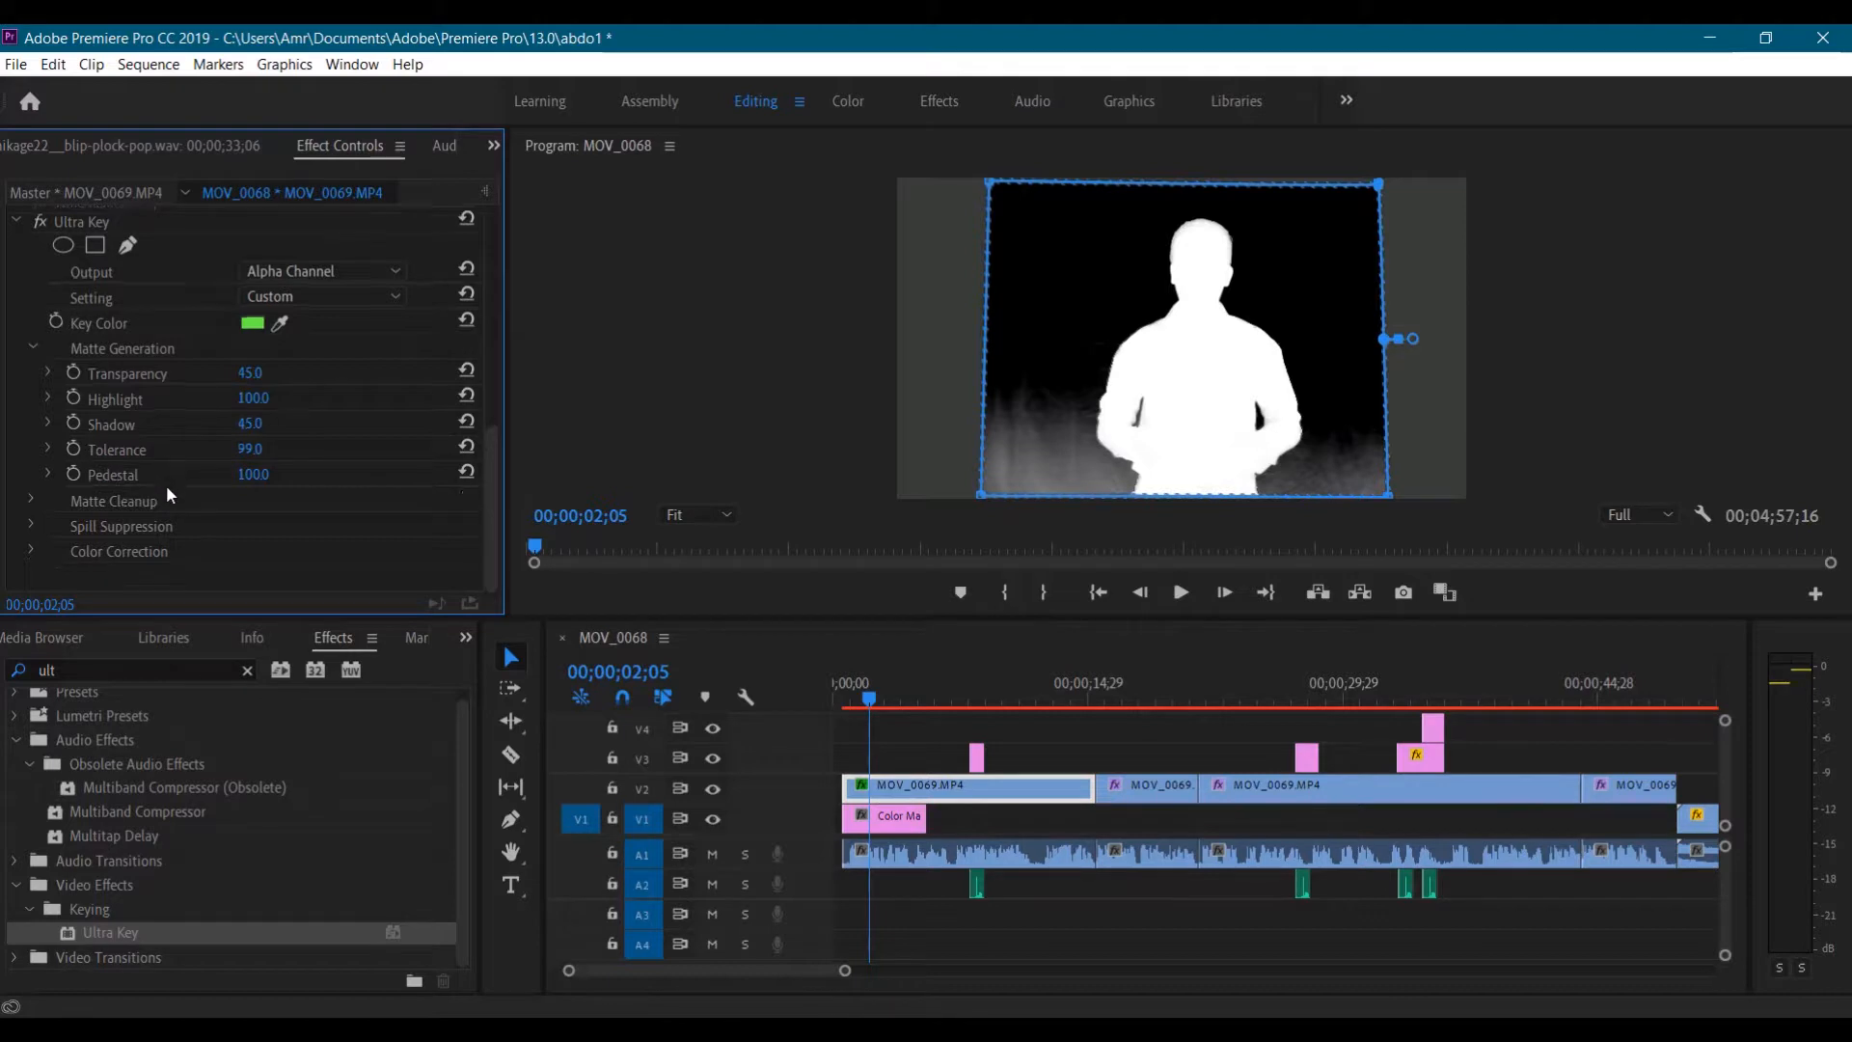
Set the Ultra Key Matte Cleanup values to Contrast 100 and Mid Point 94
left_click(36, 498)
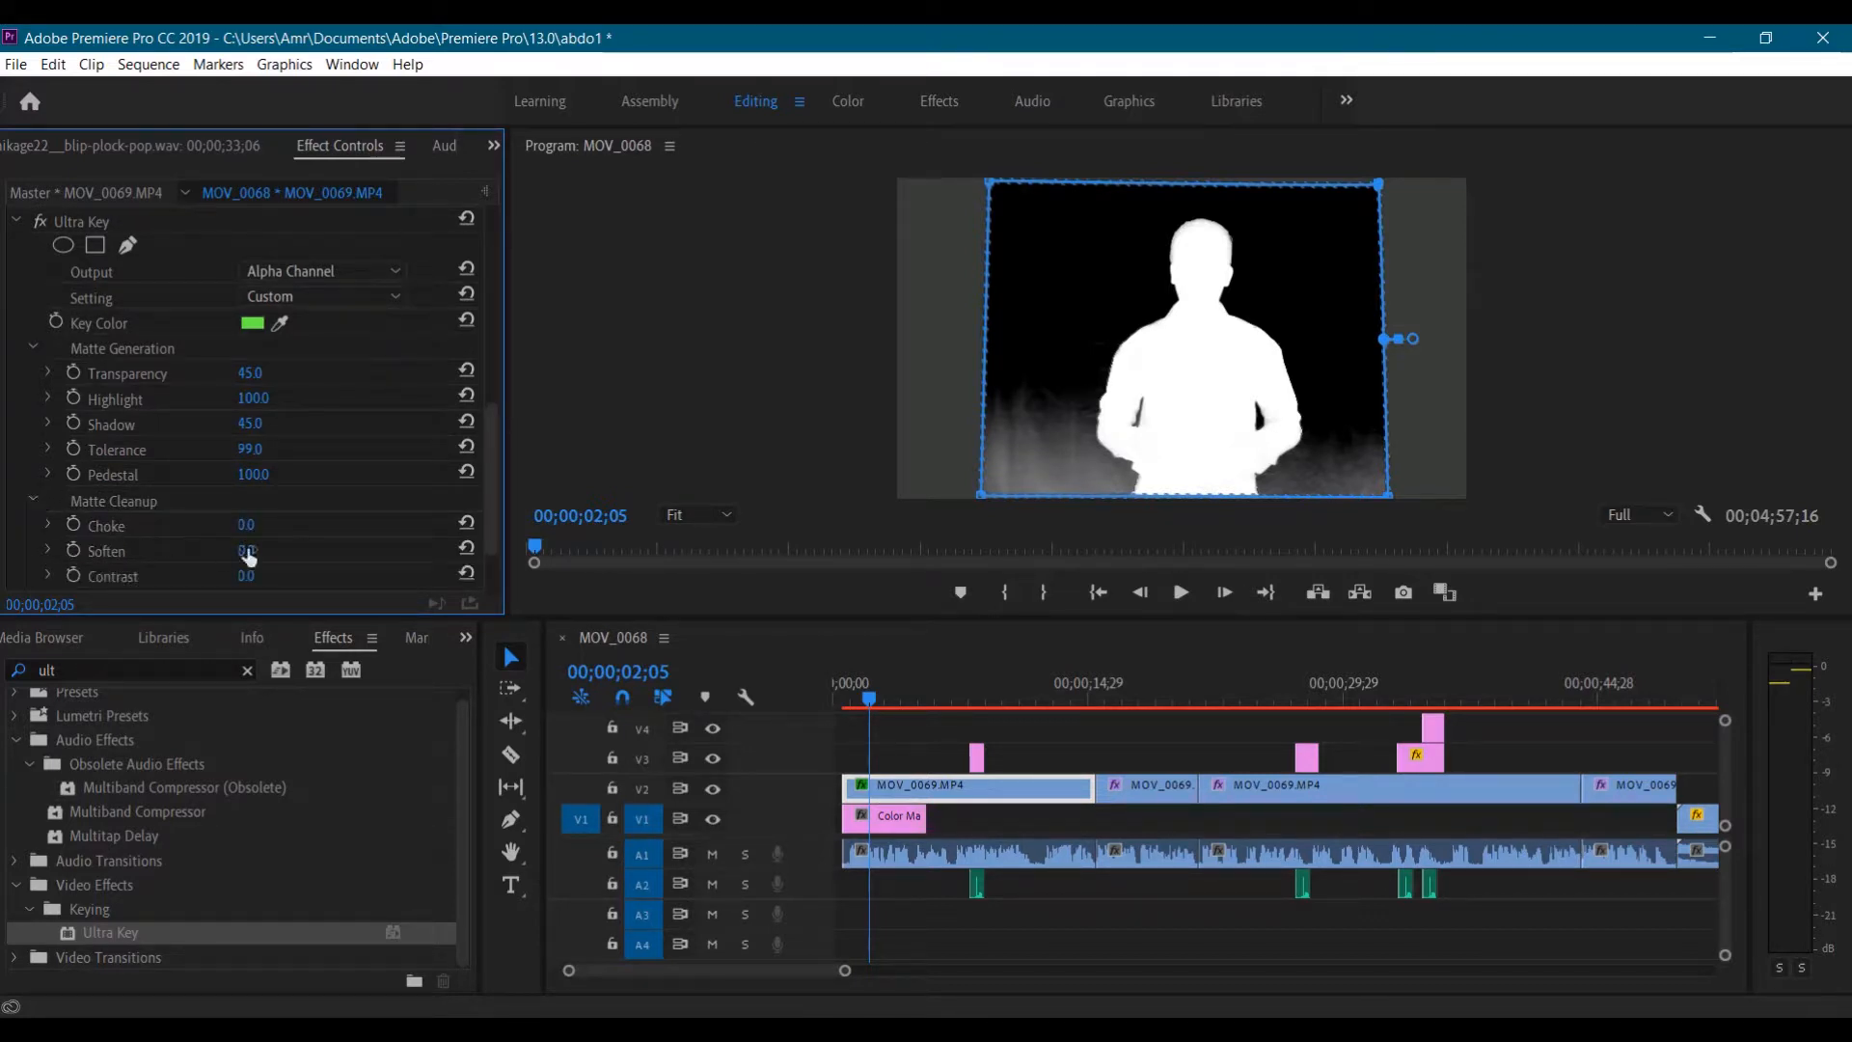
left_click_drag(247, 529, 162, 526)
scroll(273, 525, "down", 2)
mouse_move(247, 480)
left_mouse_down()
mouse_move(342, 480)
mouse_move(253, 510)
left_mouse_up()
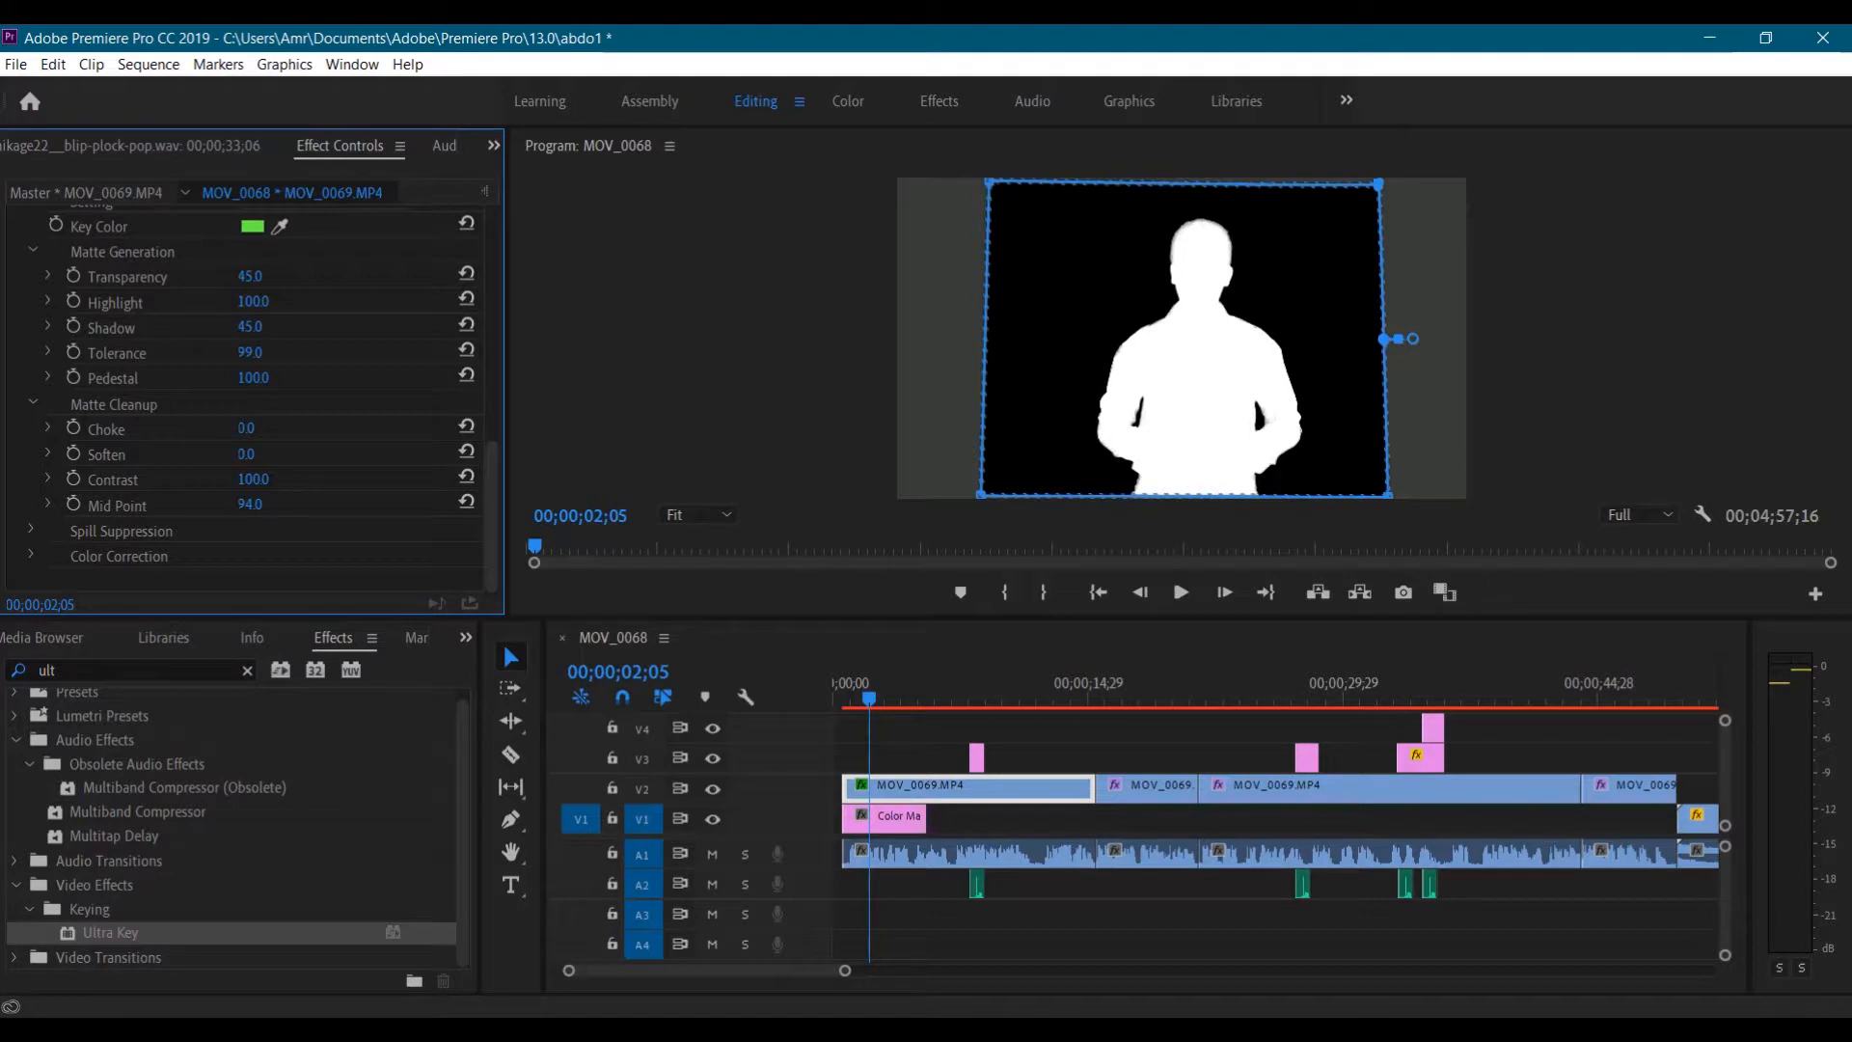
mouse_move(250, 479)
left_mouse_down()
mouse_move(277, 454)
mouse_move(231, 454)
left_mouse_up()
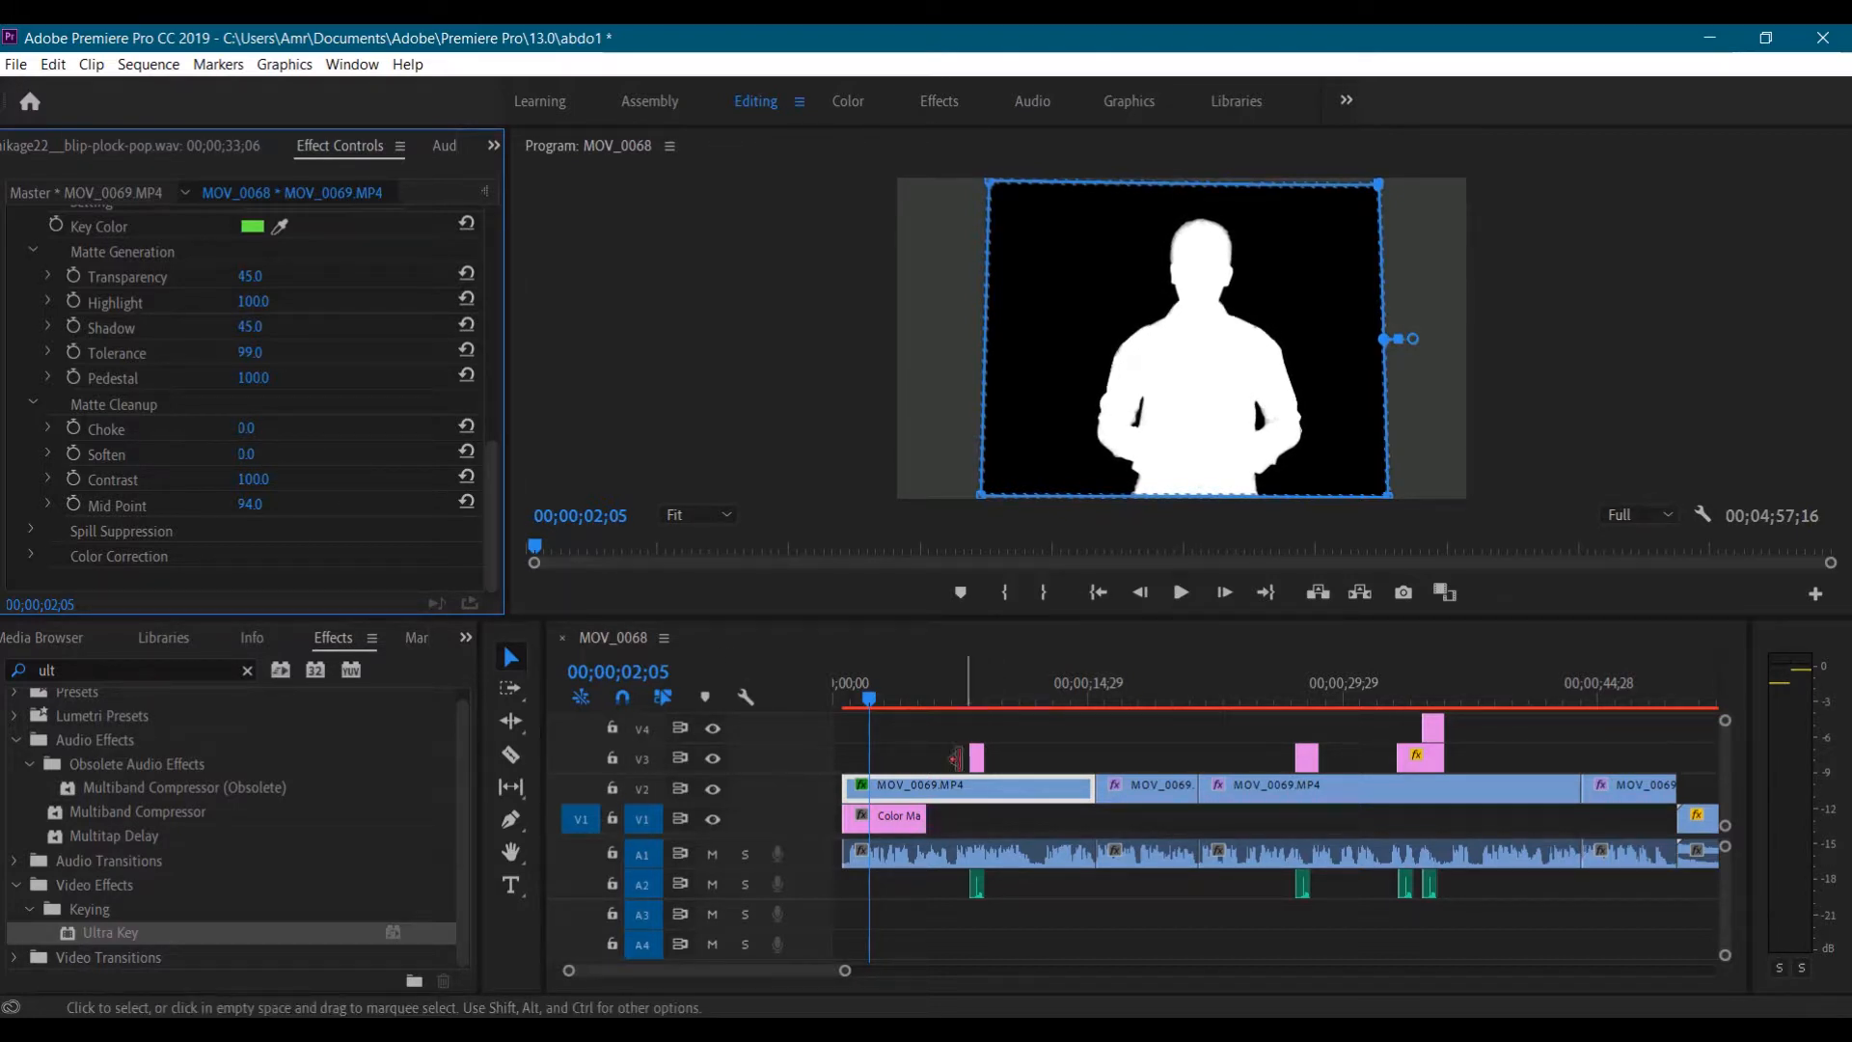
Switch the Ultra Key Output back to Composite
scroll(265, 304, "up", 5)
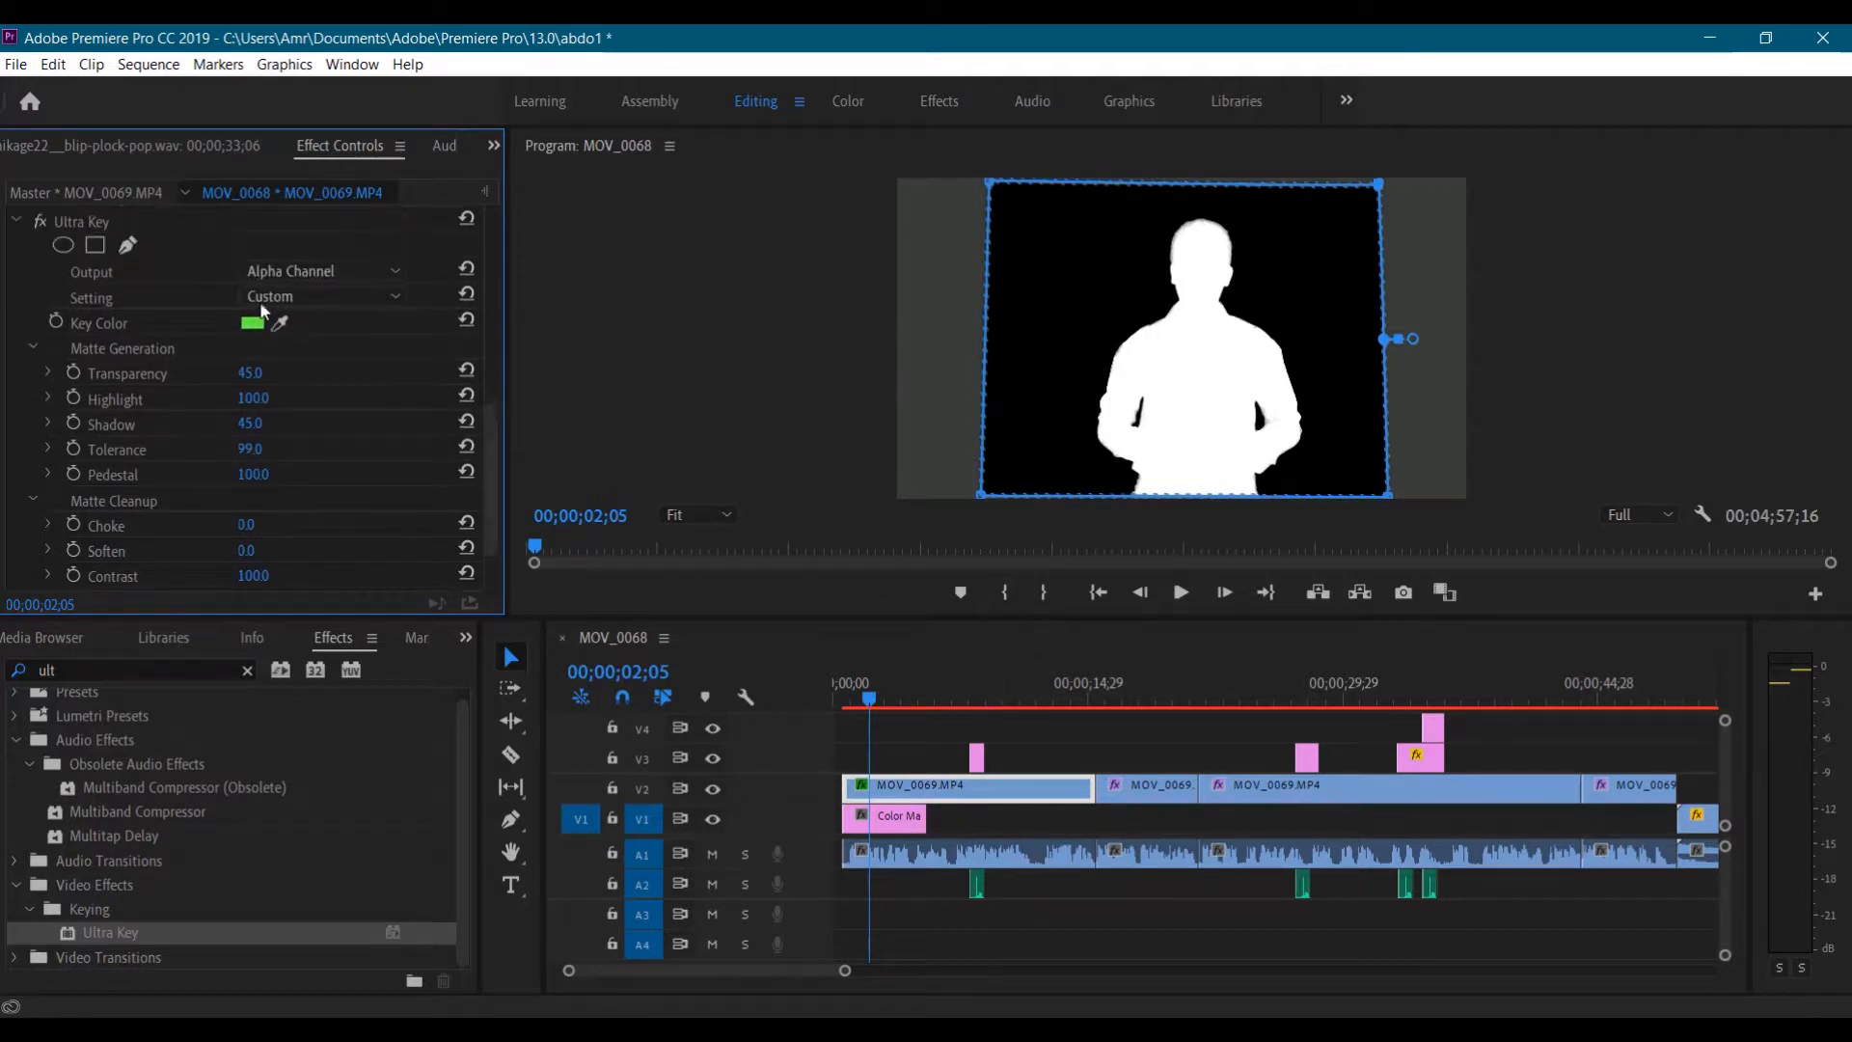
left_click(333, 295)
left_click(346, 320)
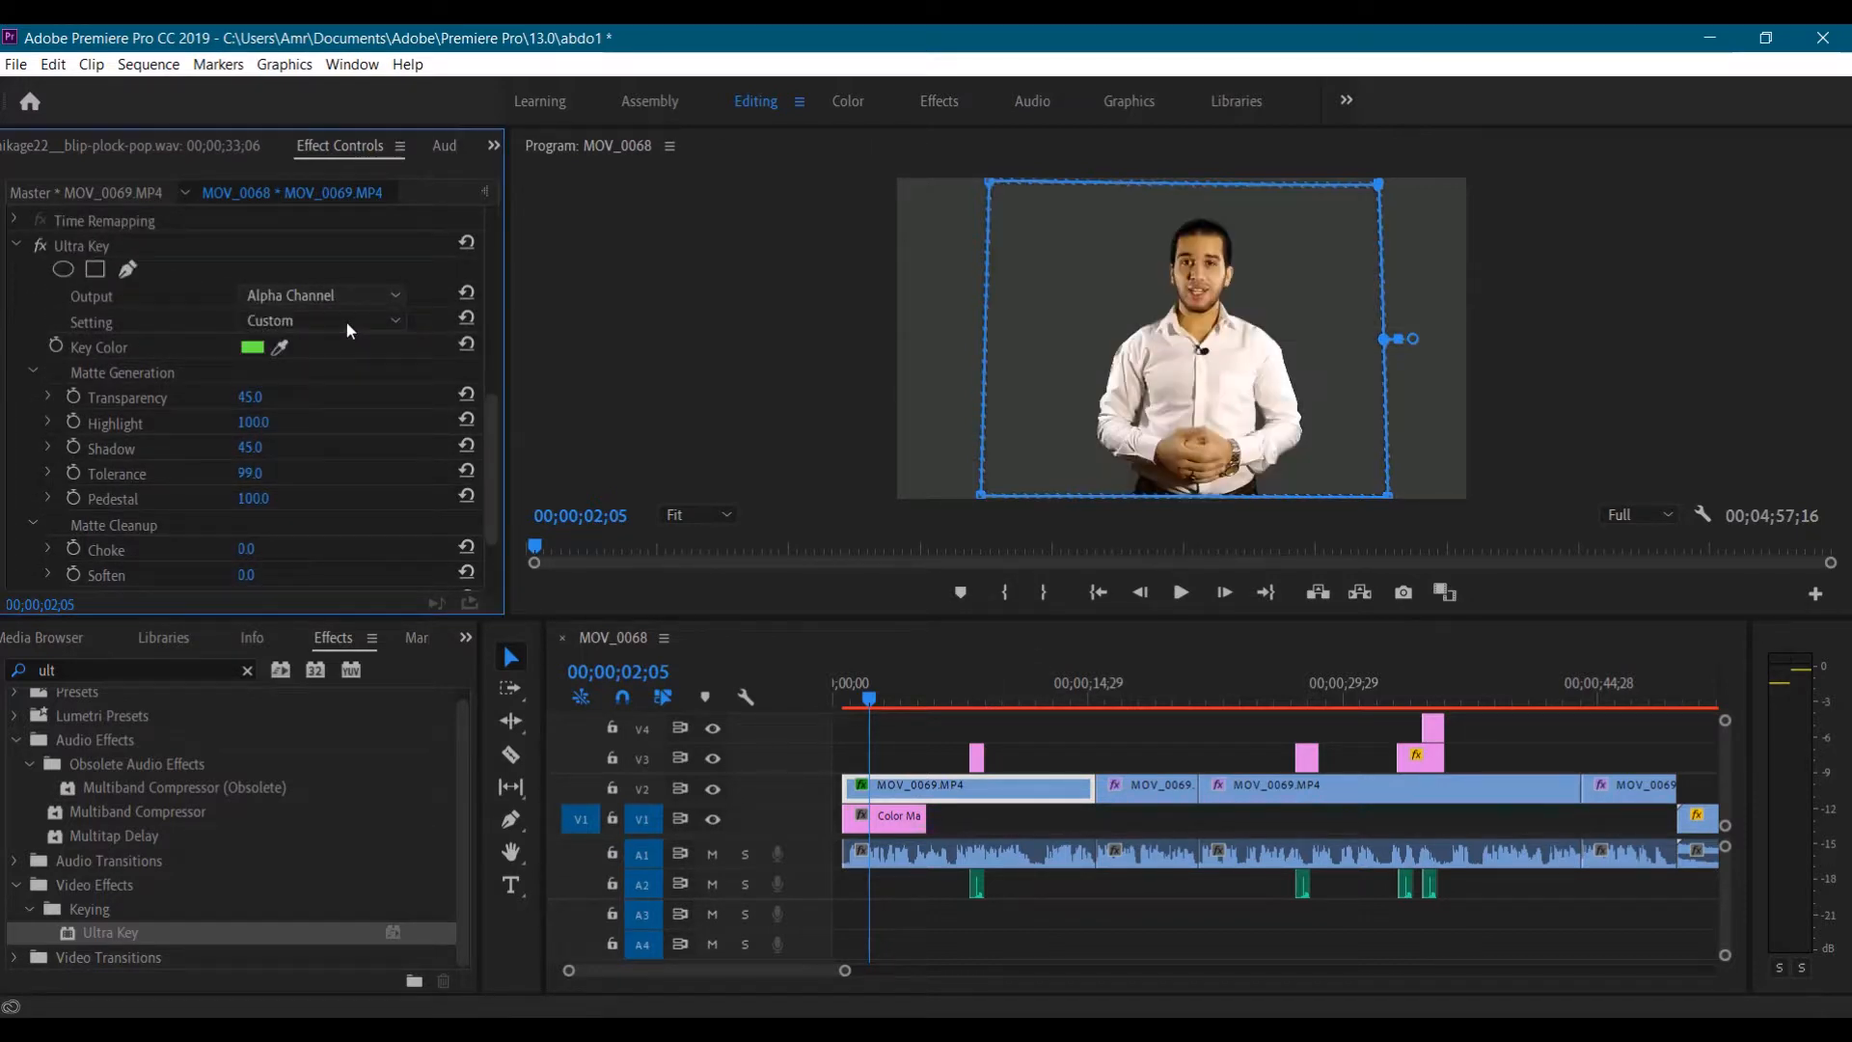
Delete the Color Matte from the project together with its clip references in the sequence
left_click(899, 821)
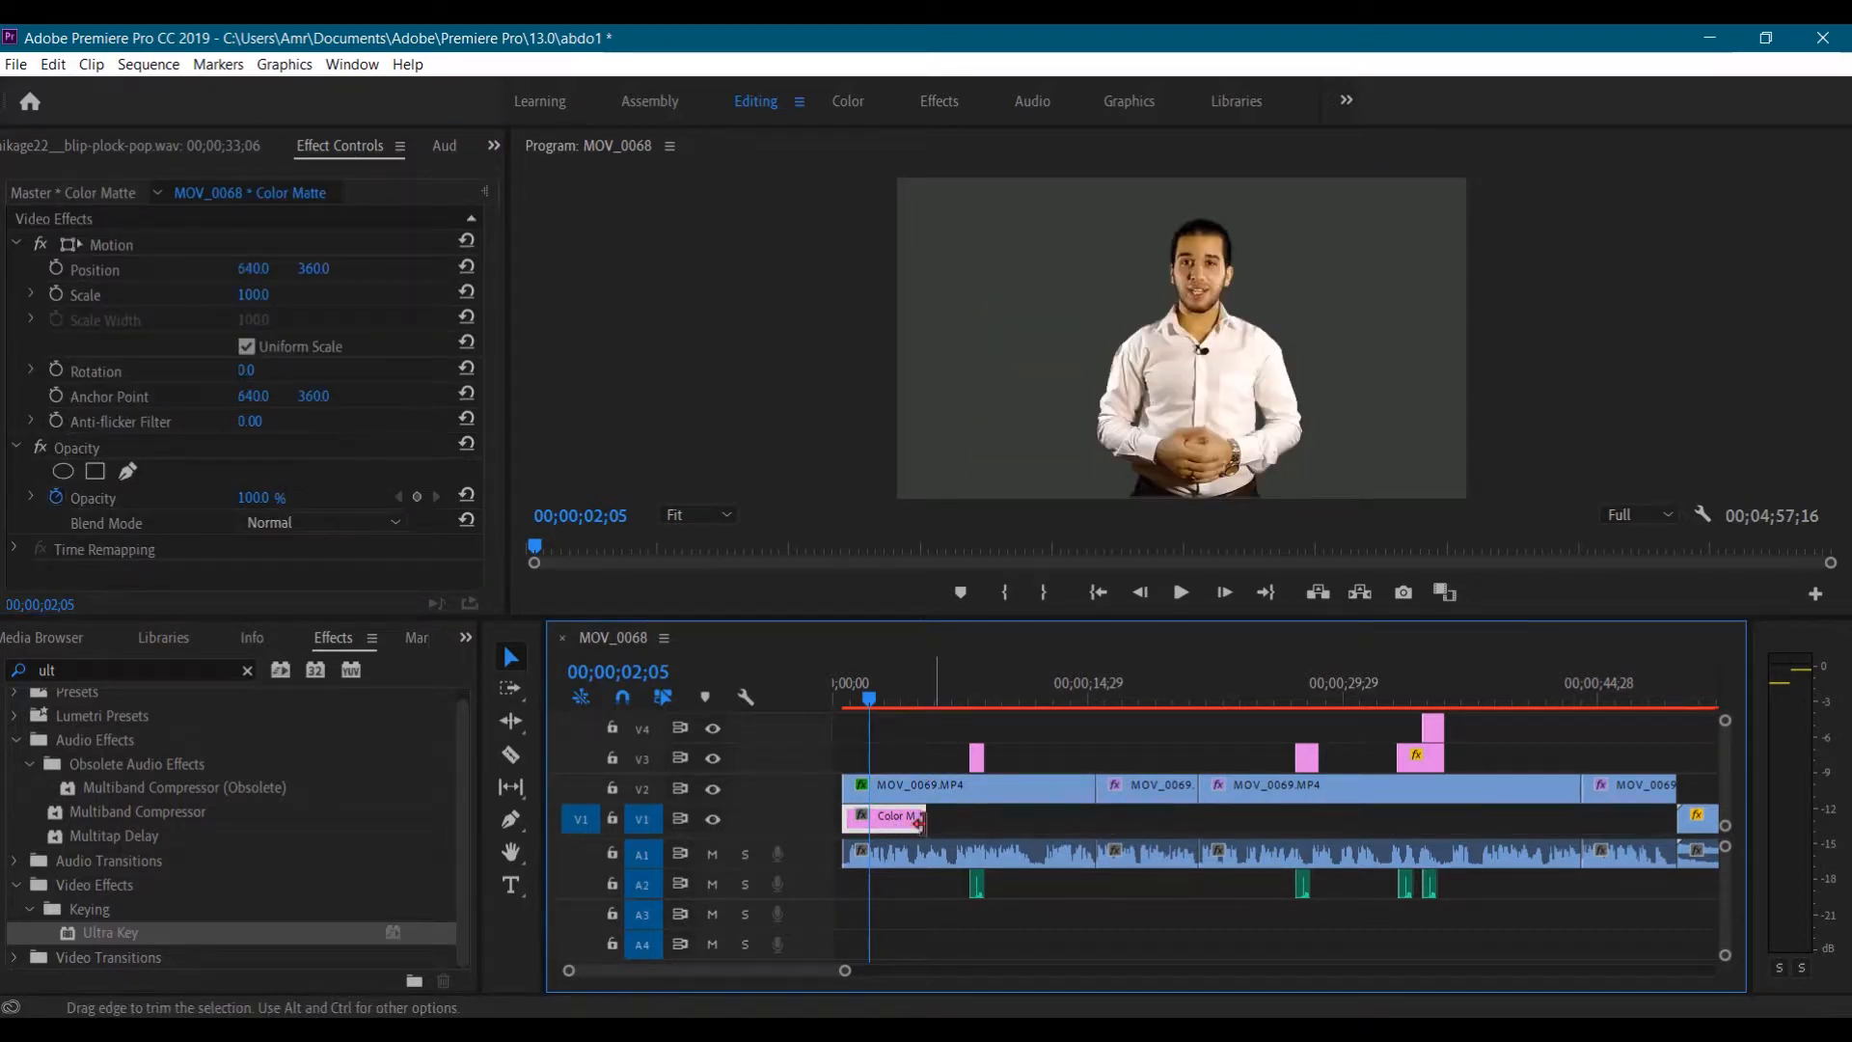
left_click(247, 669)
left_click(466, 638)
left_click(484, 664)
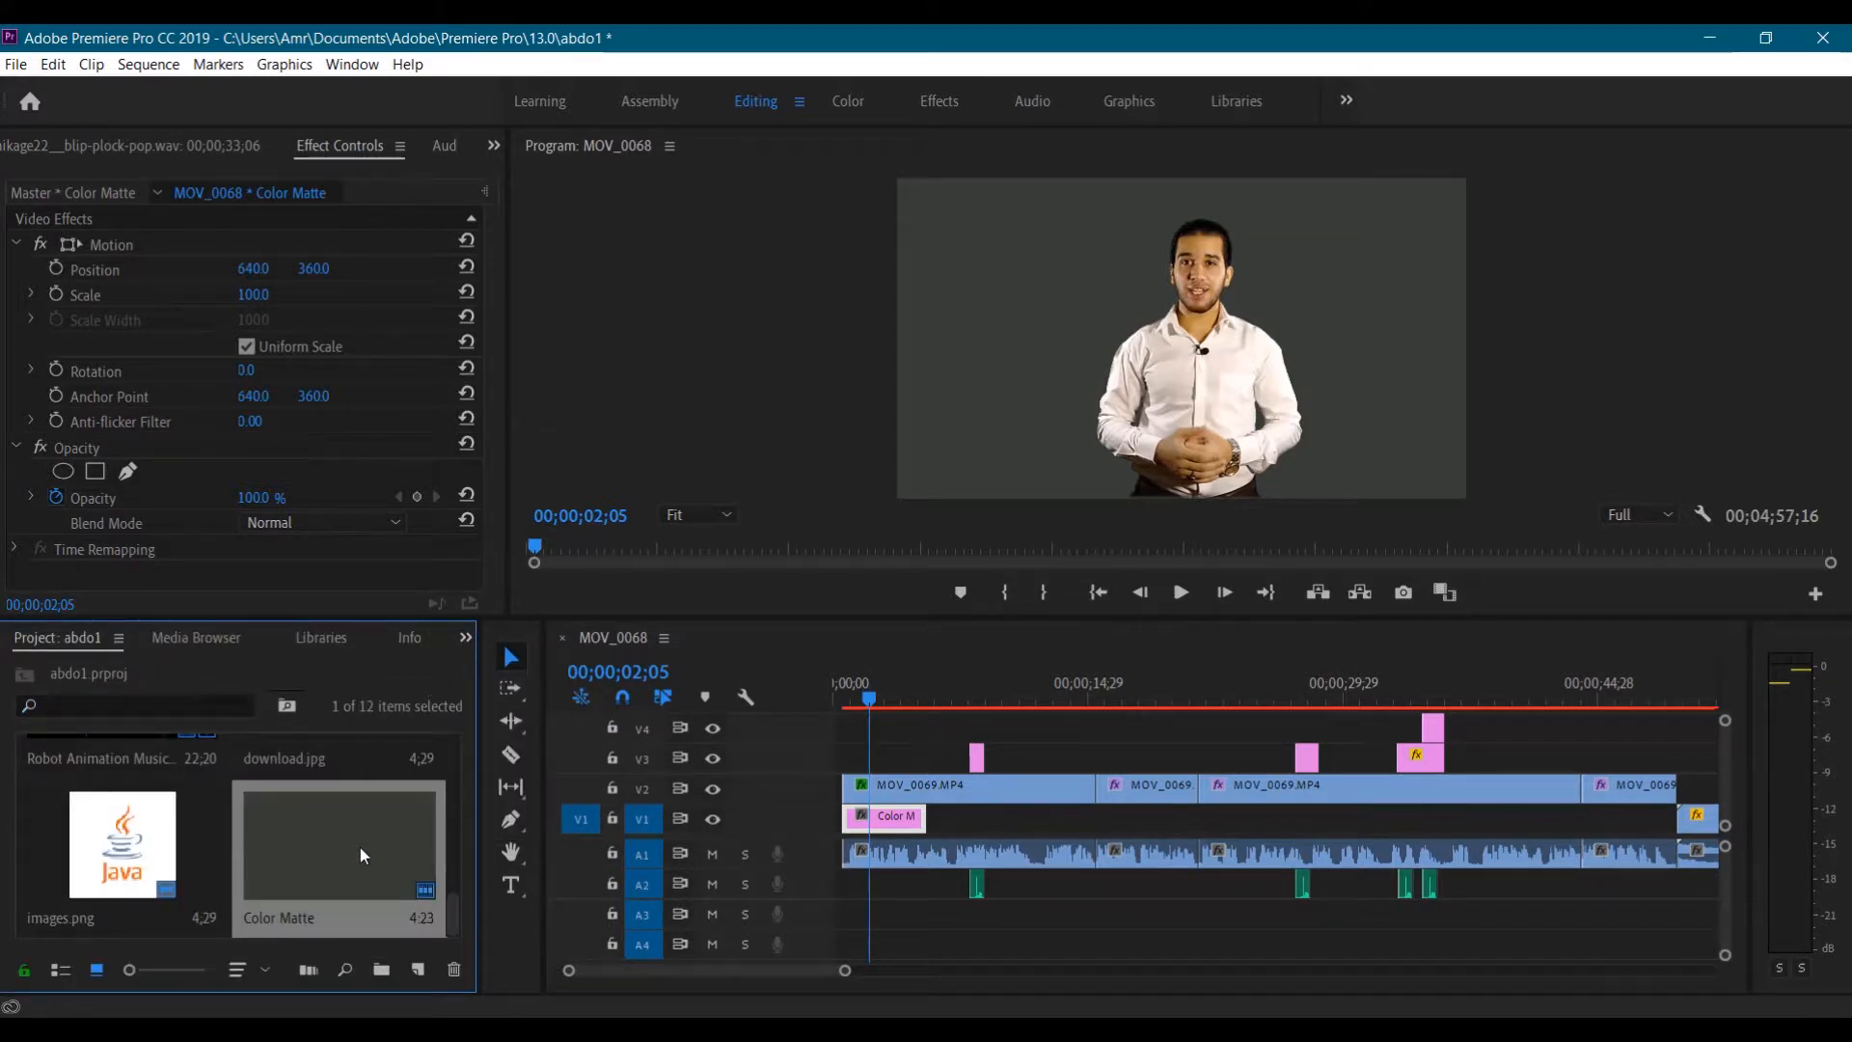
key("Delete")
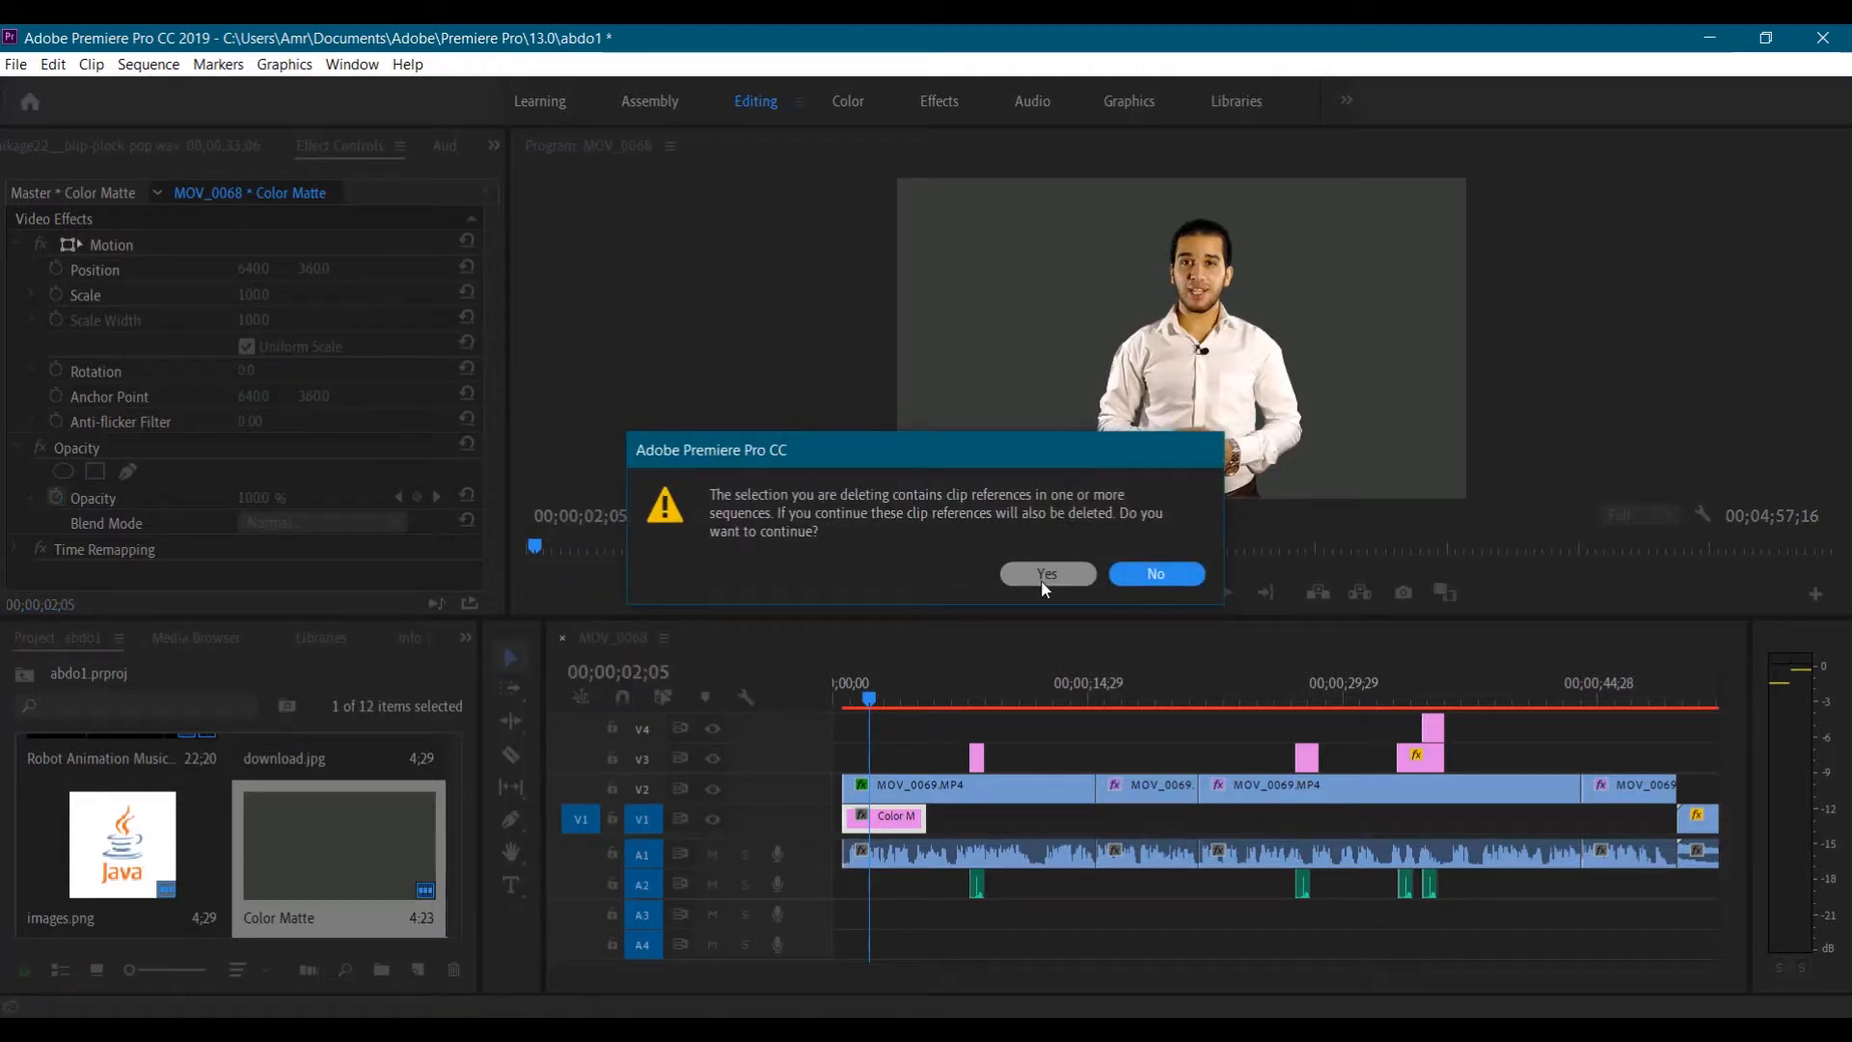
left_click(1041, 576)
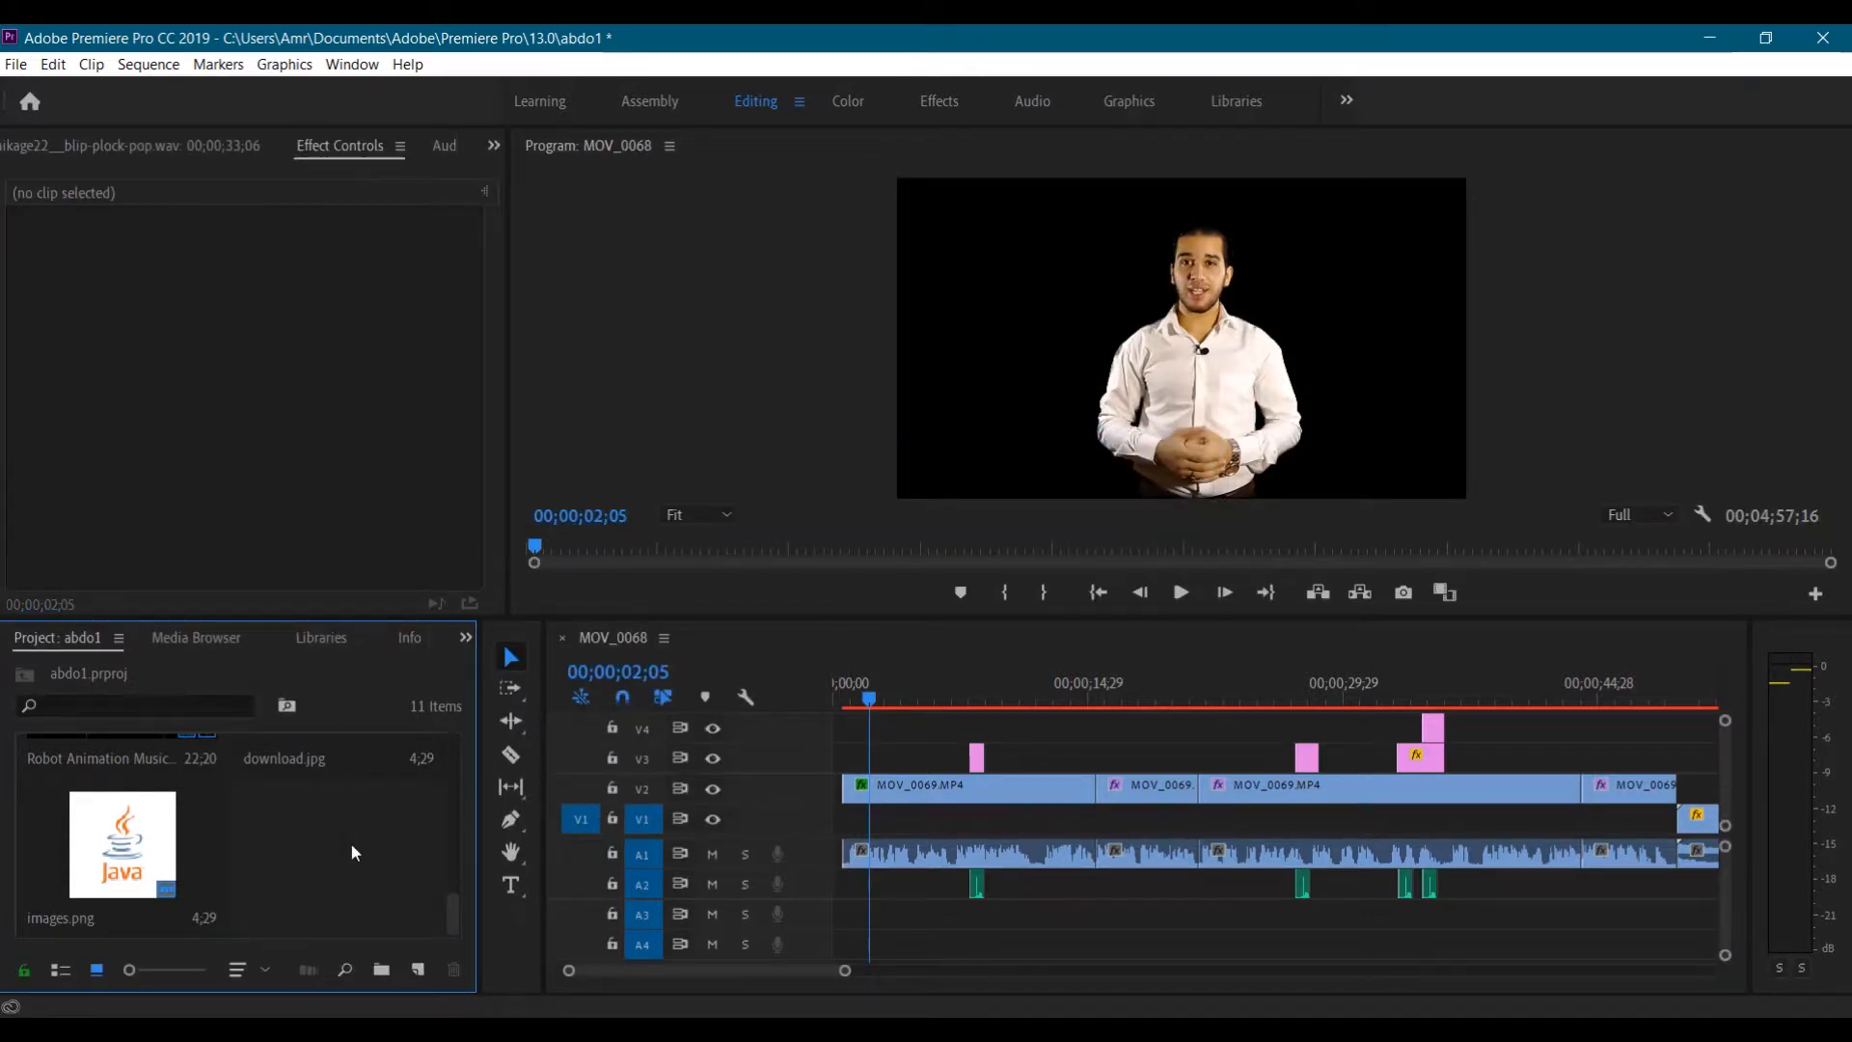
Import the background images download, emp, Android-Platform, backficha and news from the Documents folder
double_click(378, 827)
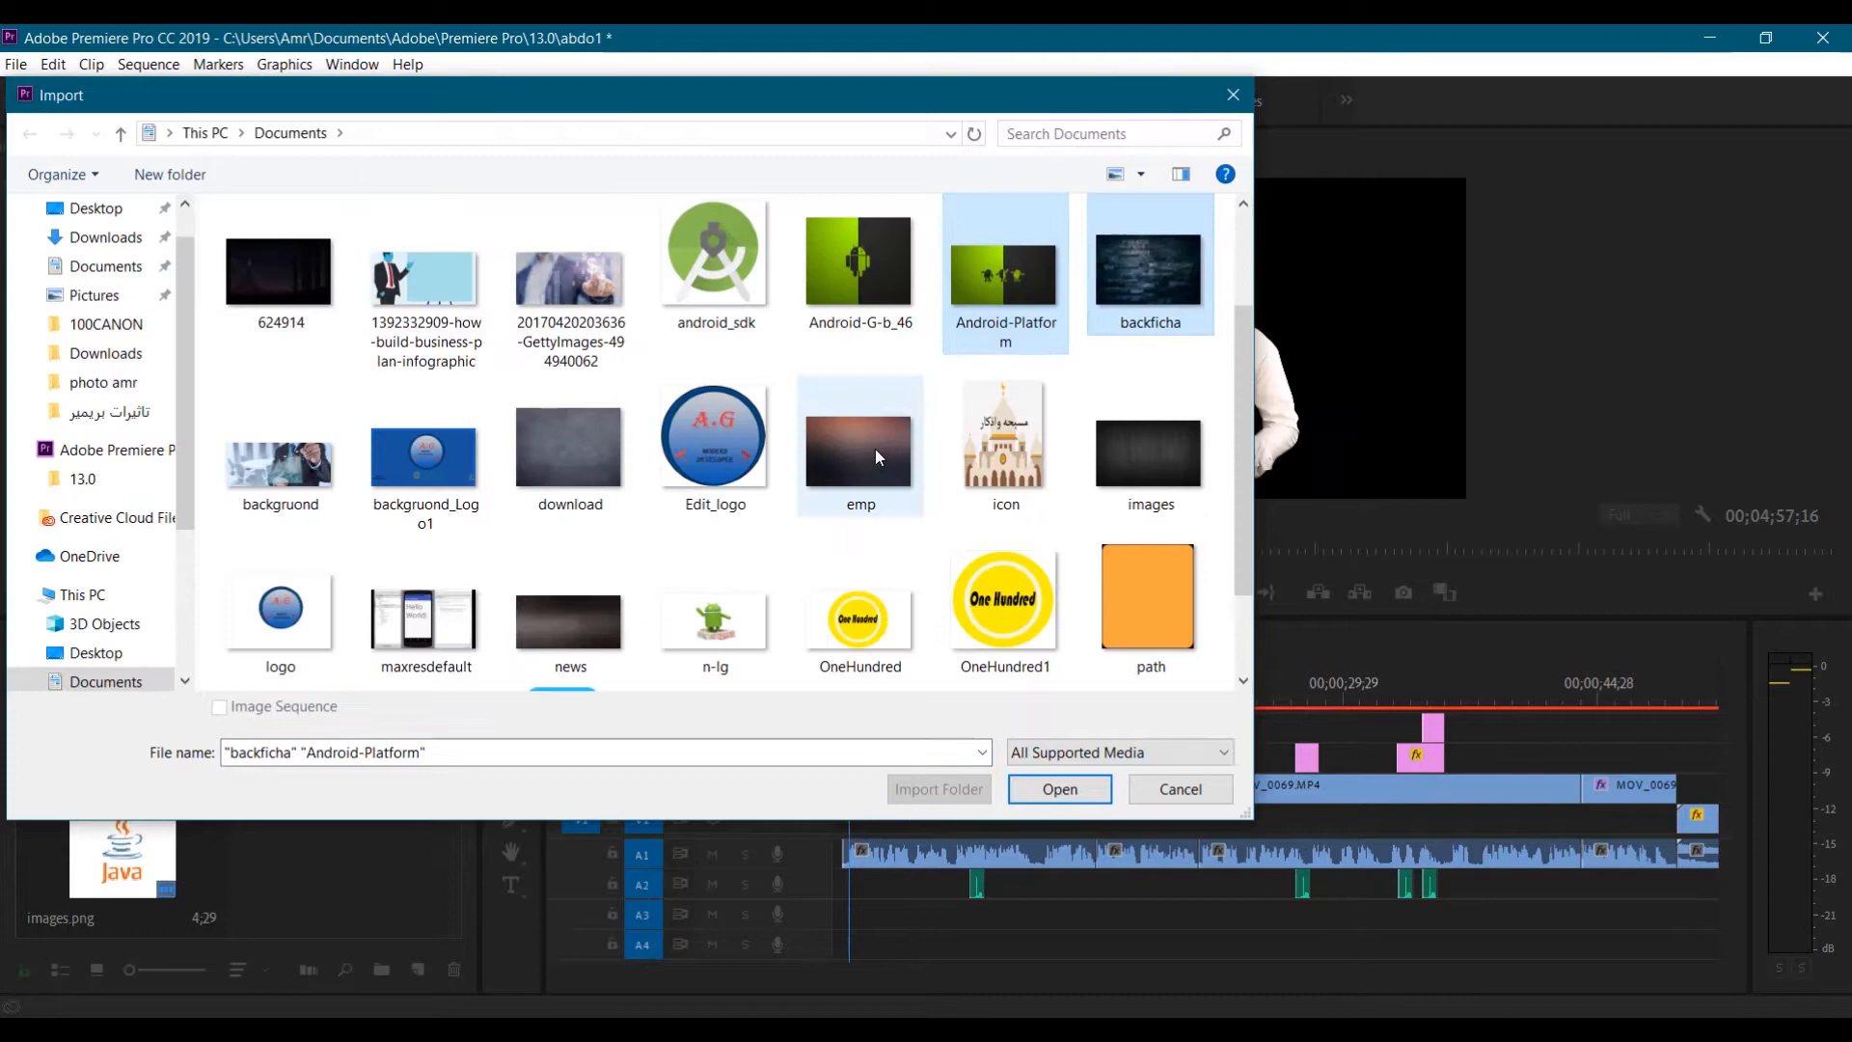
left_click(874, 451, "ctrl")
left_click(571, 453, "ctrl")
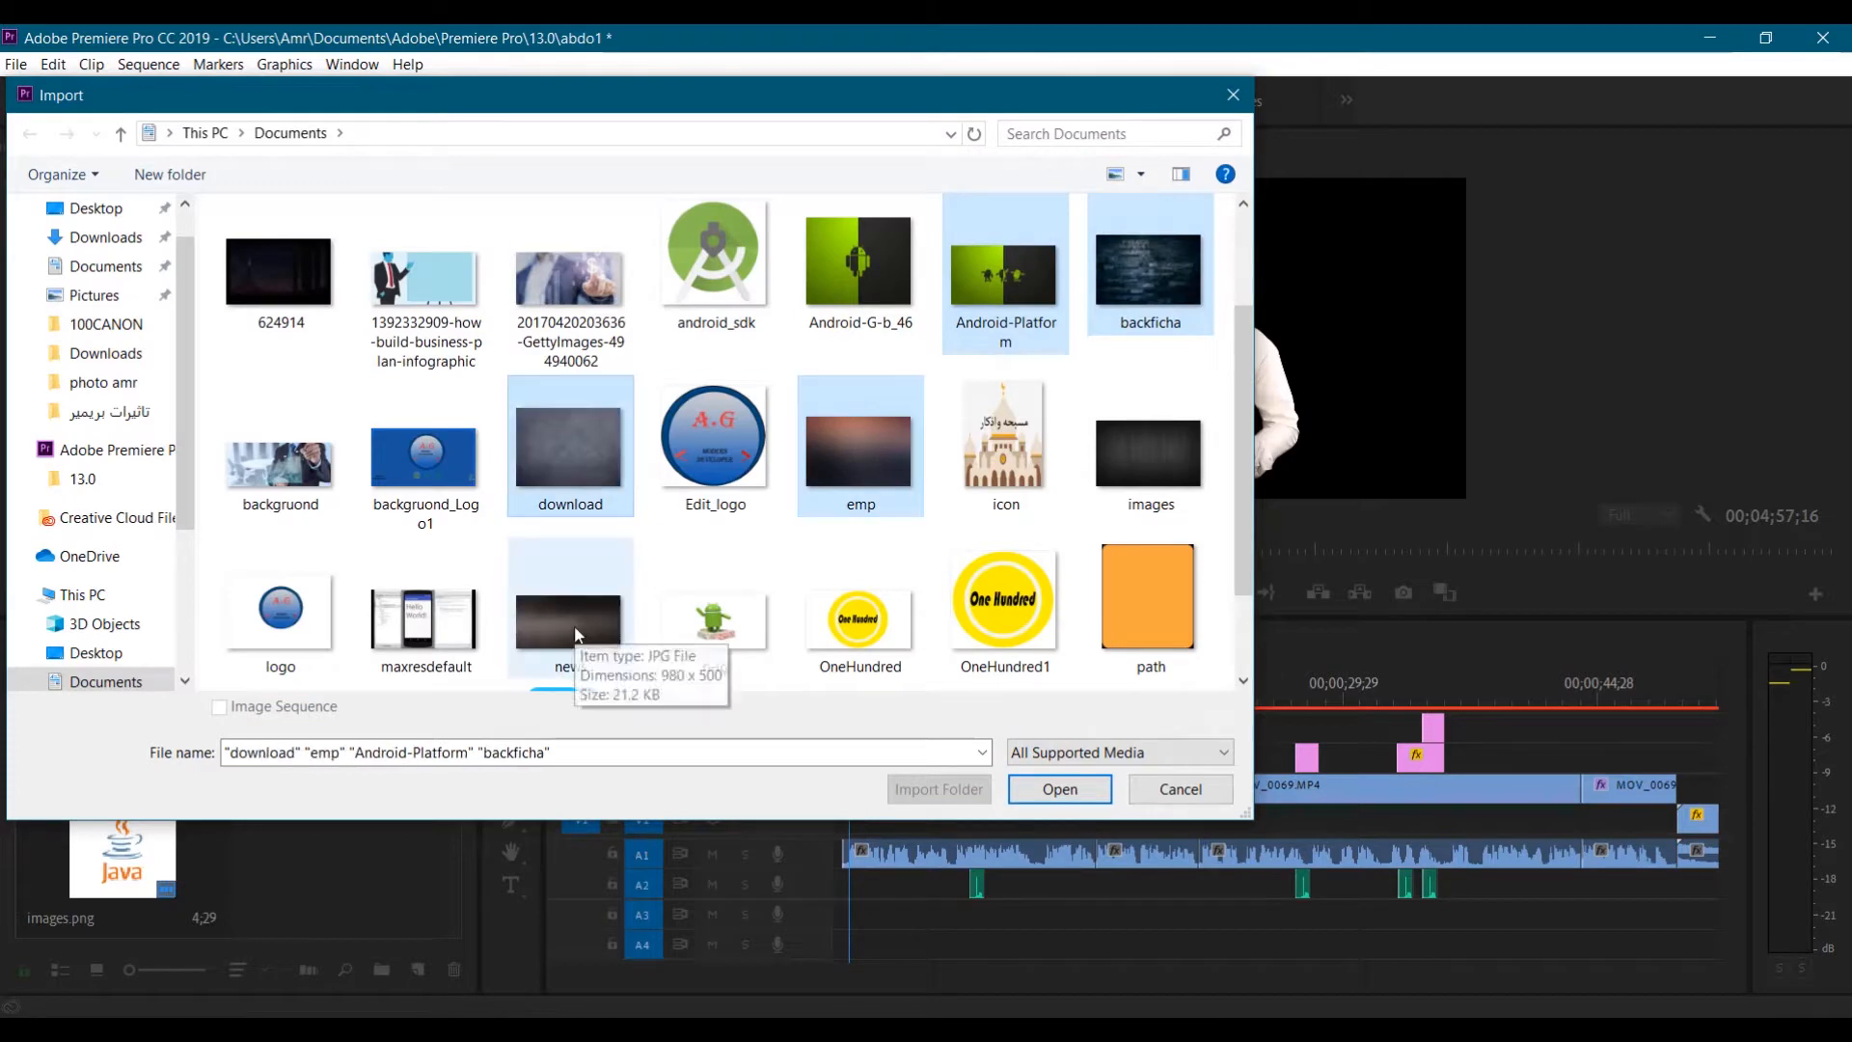
left_click(575, 635, "ctrl")
left_click(1058, 789)
Place Android-Platform.jpg on V1 beneath the start of the first MOV_0069.MP4 clip and preview it behind the presenter
scroll(390, 876, "up", 1)
left_click_drag(339, 848, 850, 819)
left_click(848, 701)
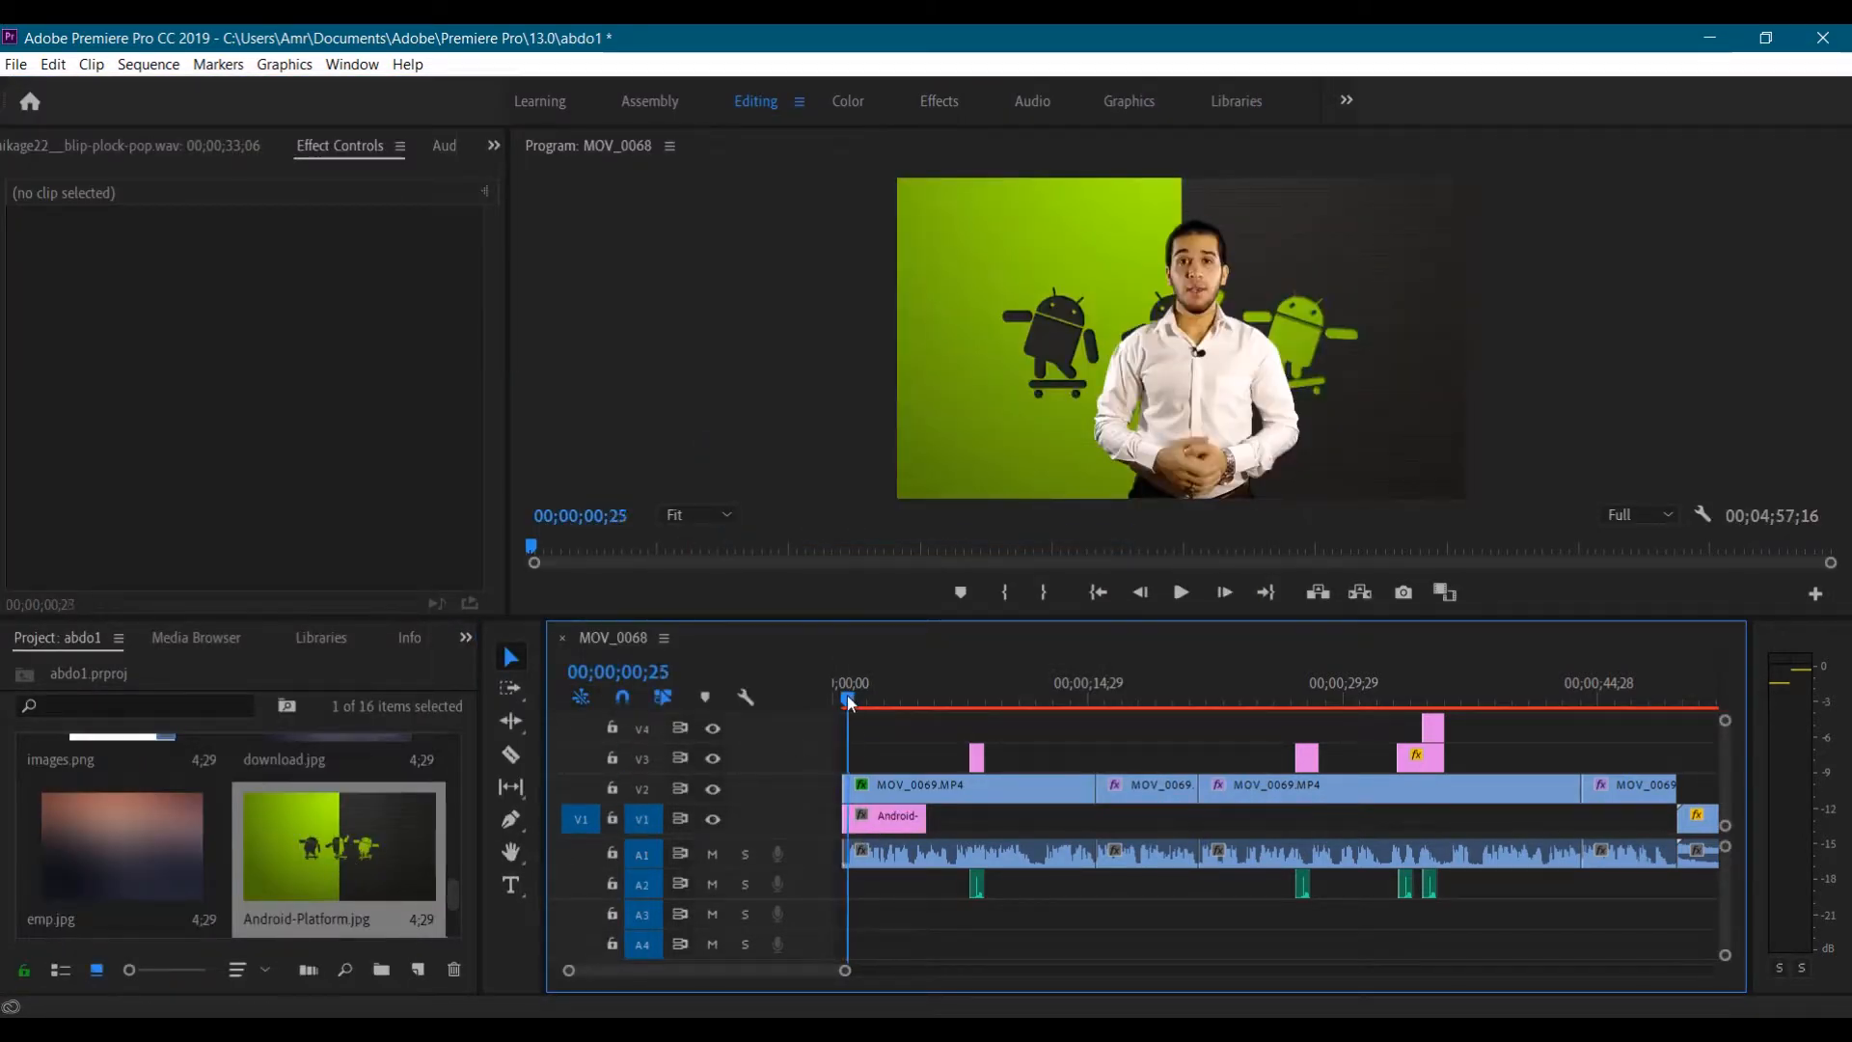
left_click(1181, 592)
left_click(1181, 592)
Delete the emp.jpg image from the project
left_click(206, 870)
key("Delete")
Try download.jpg at scale 544 as a background on V1 right after the Android-Platform clip, preview it, and remove it
scroll(206, 869, "up", 1)
left_click_drag(332, 853, 941, 835)
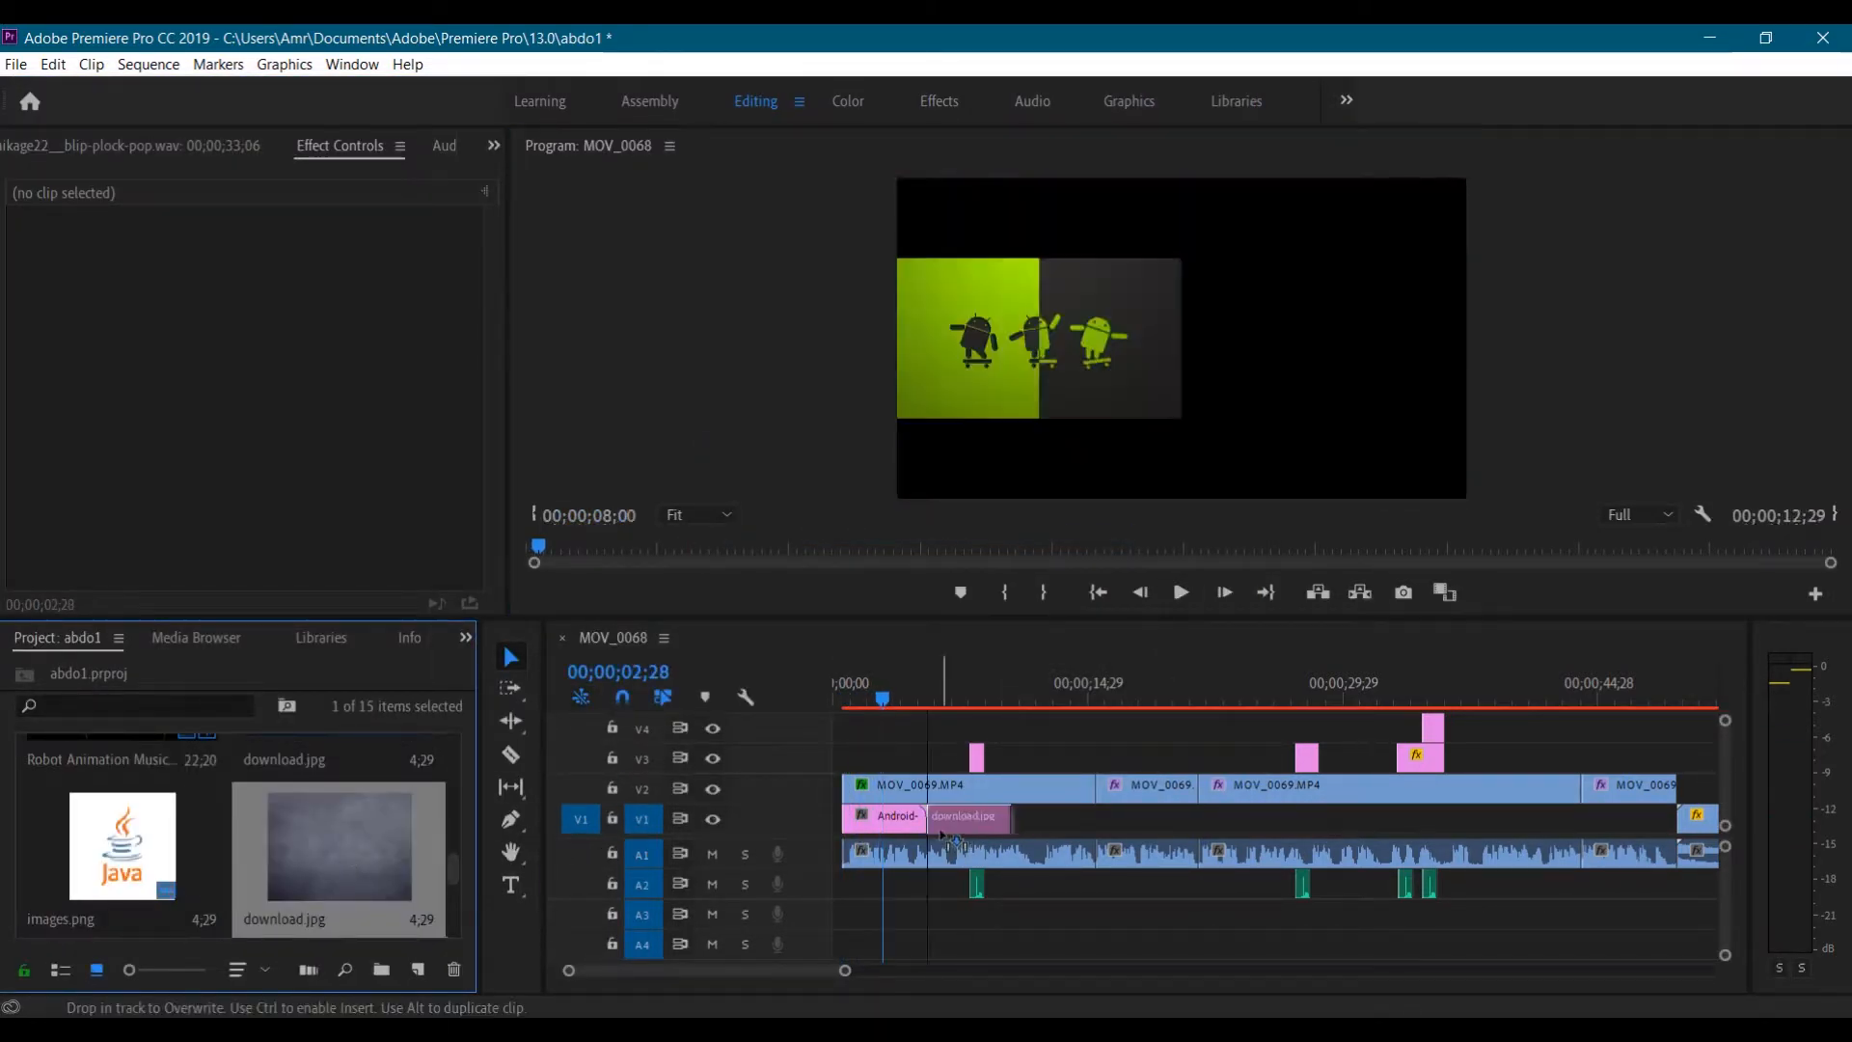
left_click(942, 696)
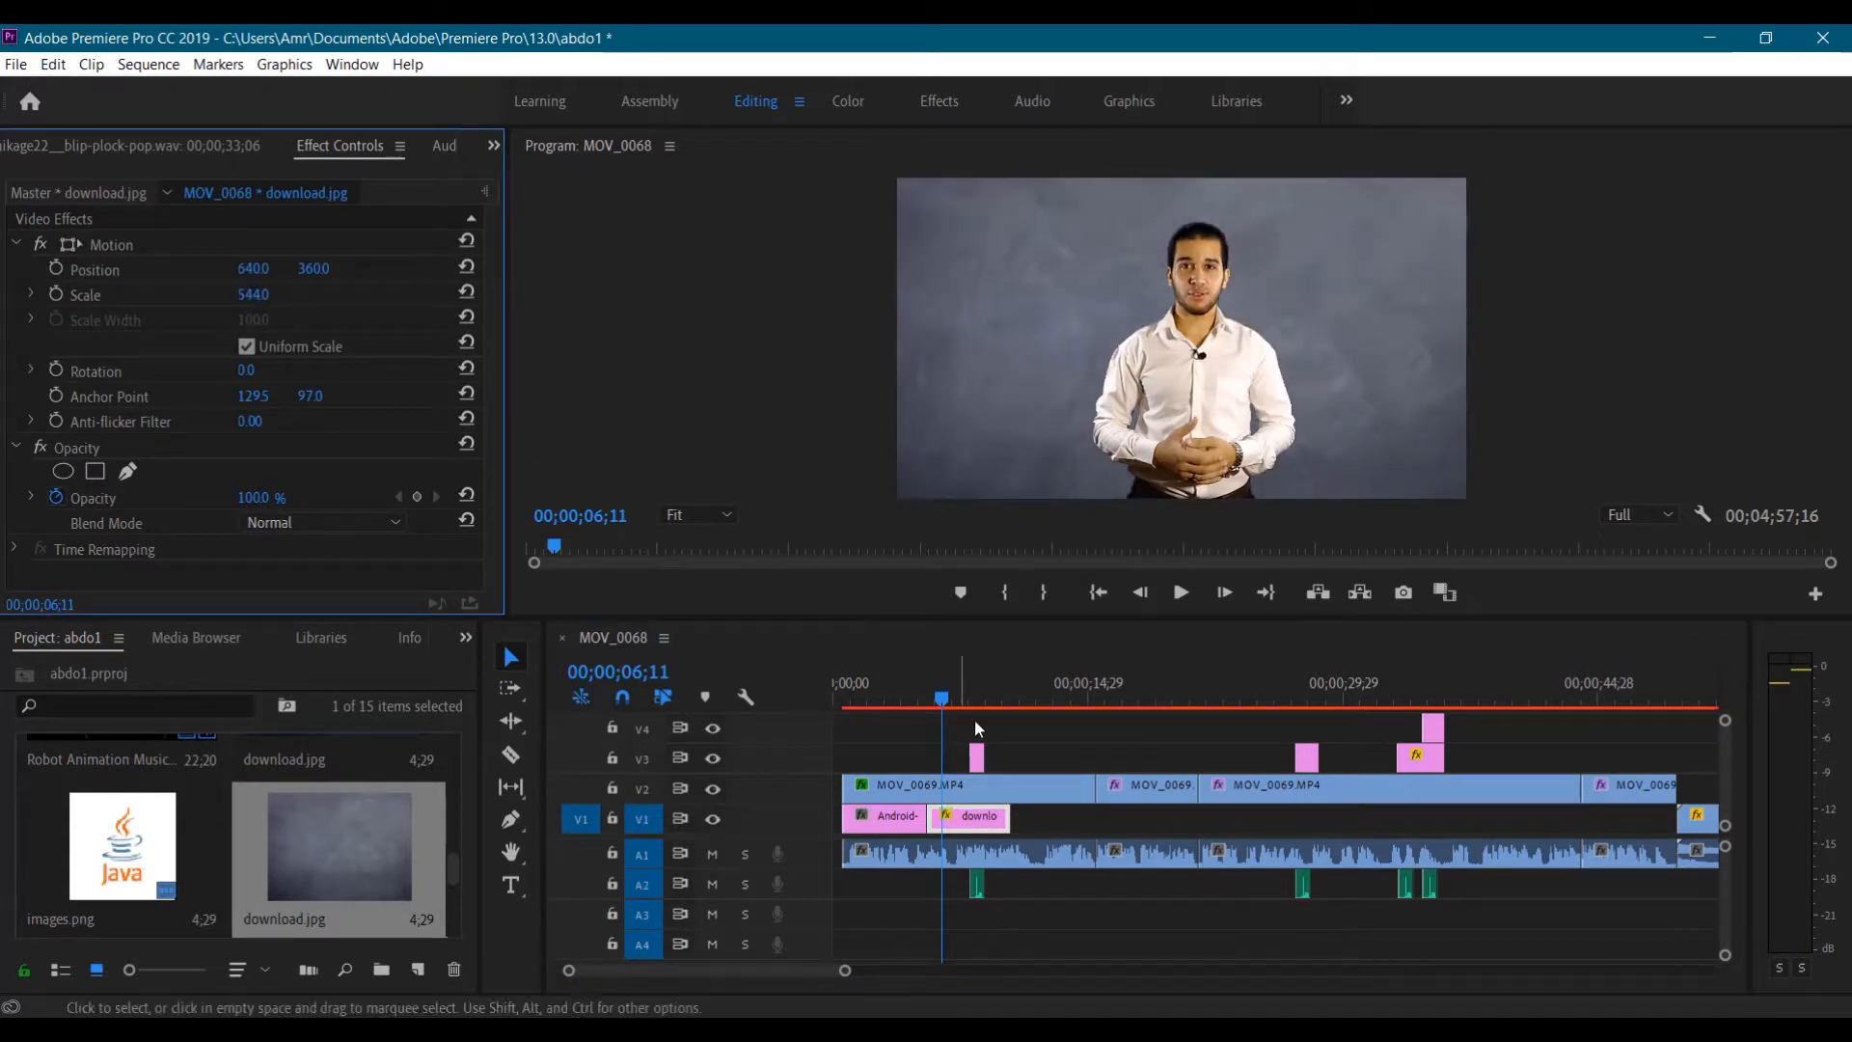
left_click(1180, 594)
left_click(1180, 594)
left_click(974, 819)
key("Delete")
Extend Android-Platform.jpg on V1 up to the clip that follows the MOV_0069.MP4 clips, and delete the gap at the sequence start
left_click_drag(925, 818, 1096, 826)
left_click_drag(1093, 820, 1677, 836)
left_click(837, 819)
key("Delete")
Preview the sequence from the start, park at 00;00;10;19, and select the second MOV_0069.MP4 clip on V2
left_click_drag(948, 699, 831, 700)
left_click(1177, 595)
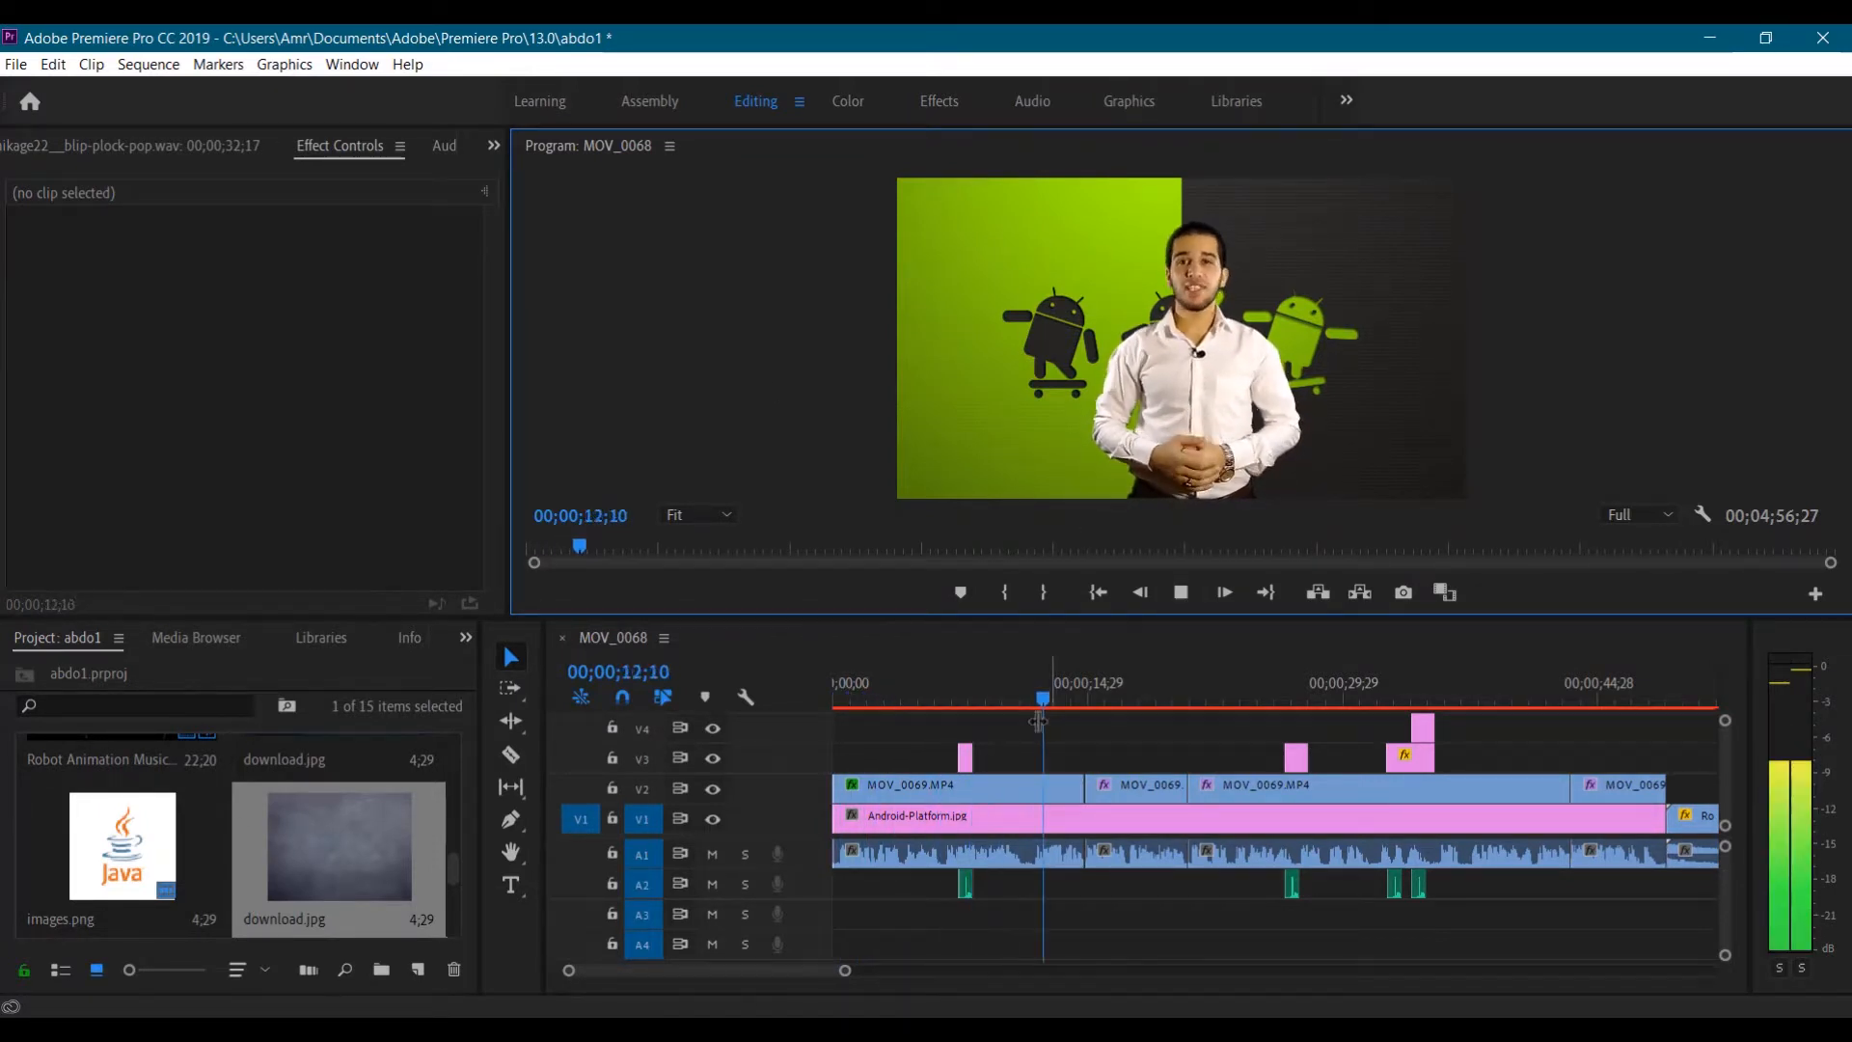
mouse_move(1039, 722)
left_mouse_down()
mouse_move(962, 702)
mouse_move(1013, 699)
left_mouse_up()
left_click(1136, 785)
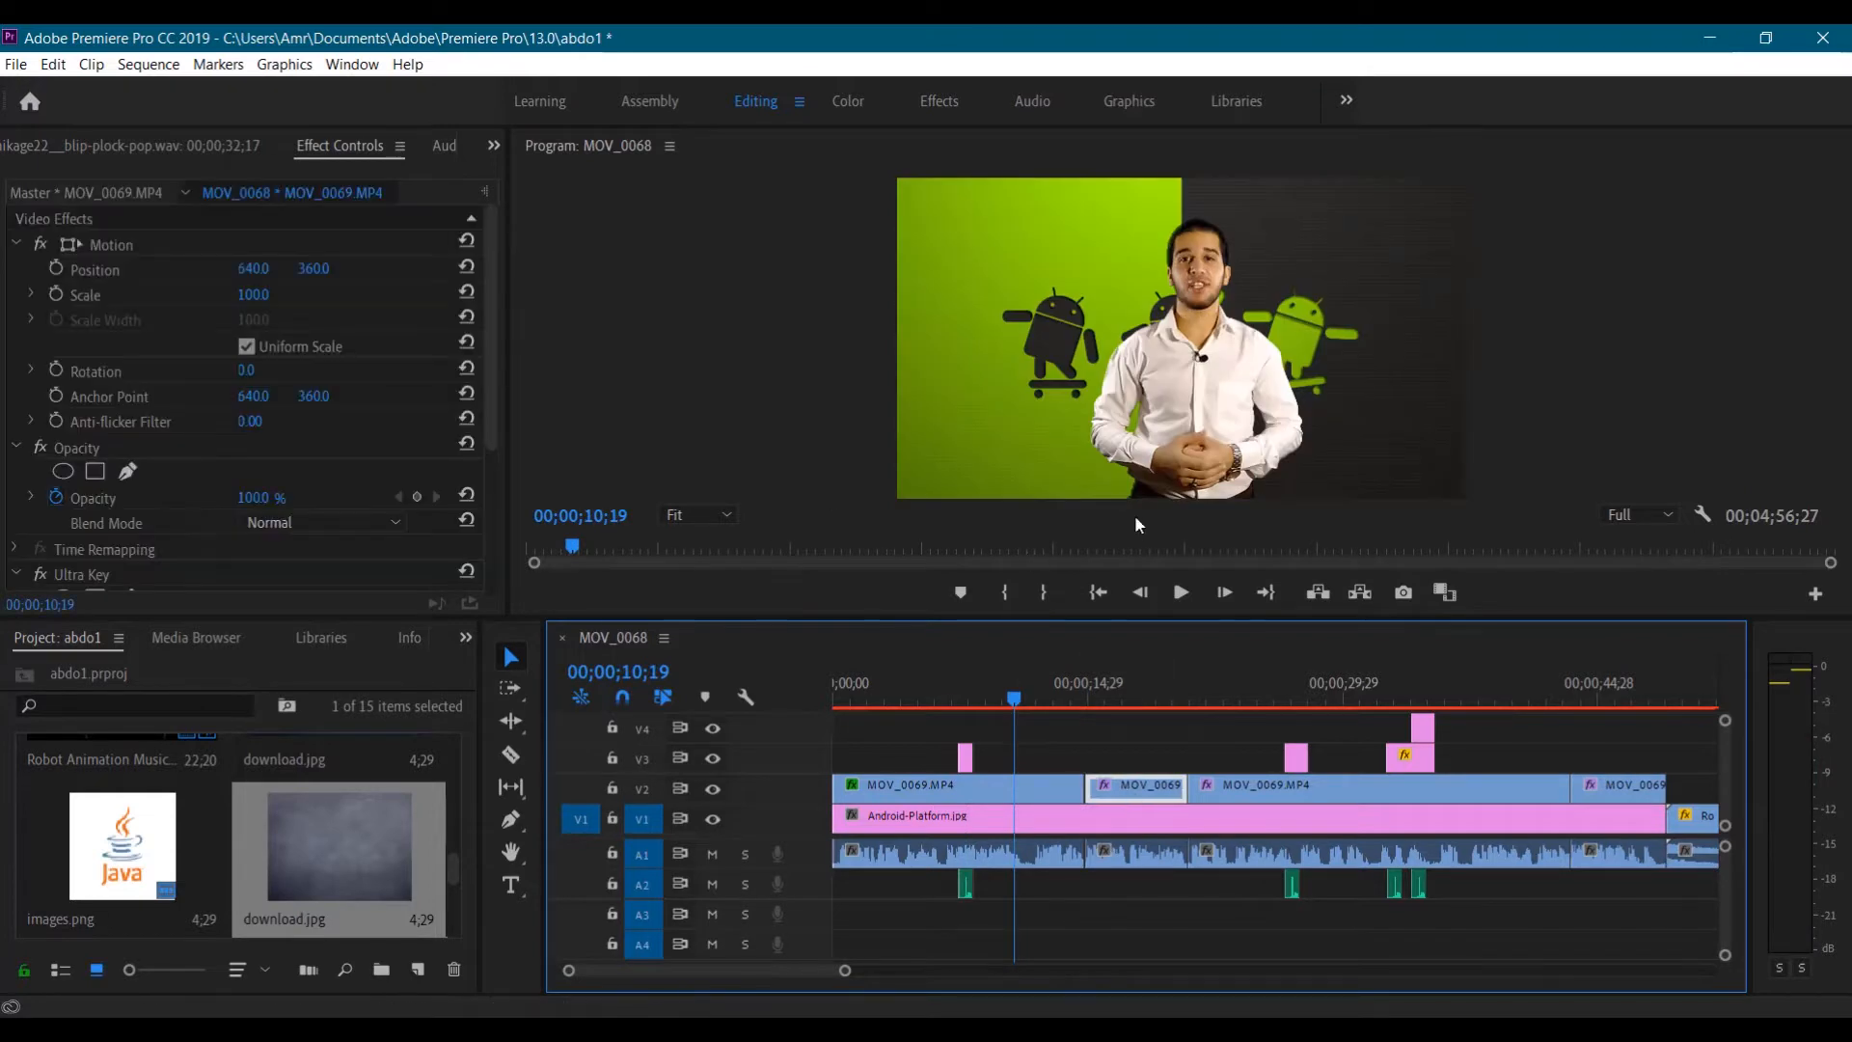
Draw an Opacity pen mask around the presenter and green backdrop on the second MOV_0069.MP4 clip at 00;00;16;14
left_click(1113, 698)
left_click(127, 472)
left_click(1388, 182)
left_click(1391, 494)
left_click(968, 496)
left_click(979, 183)
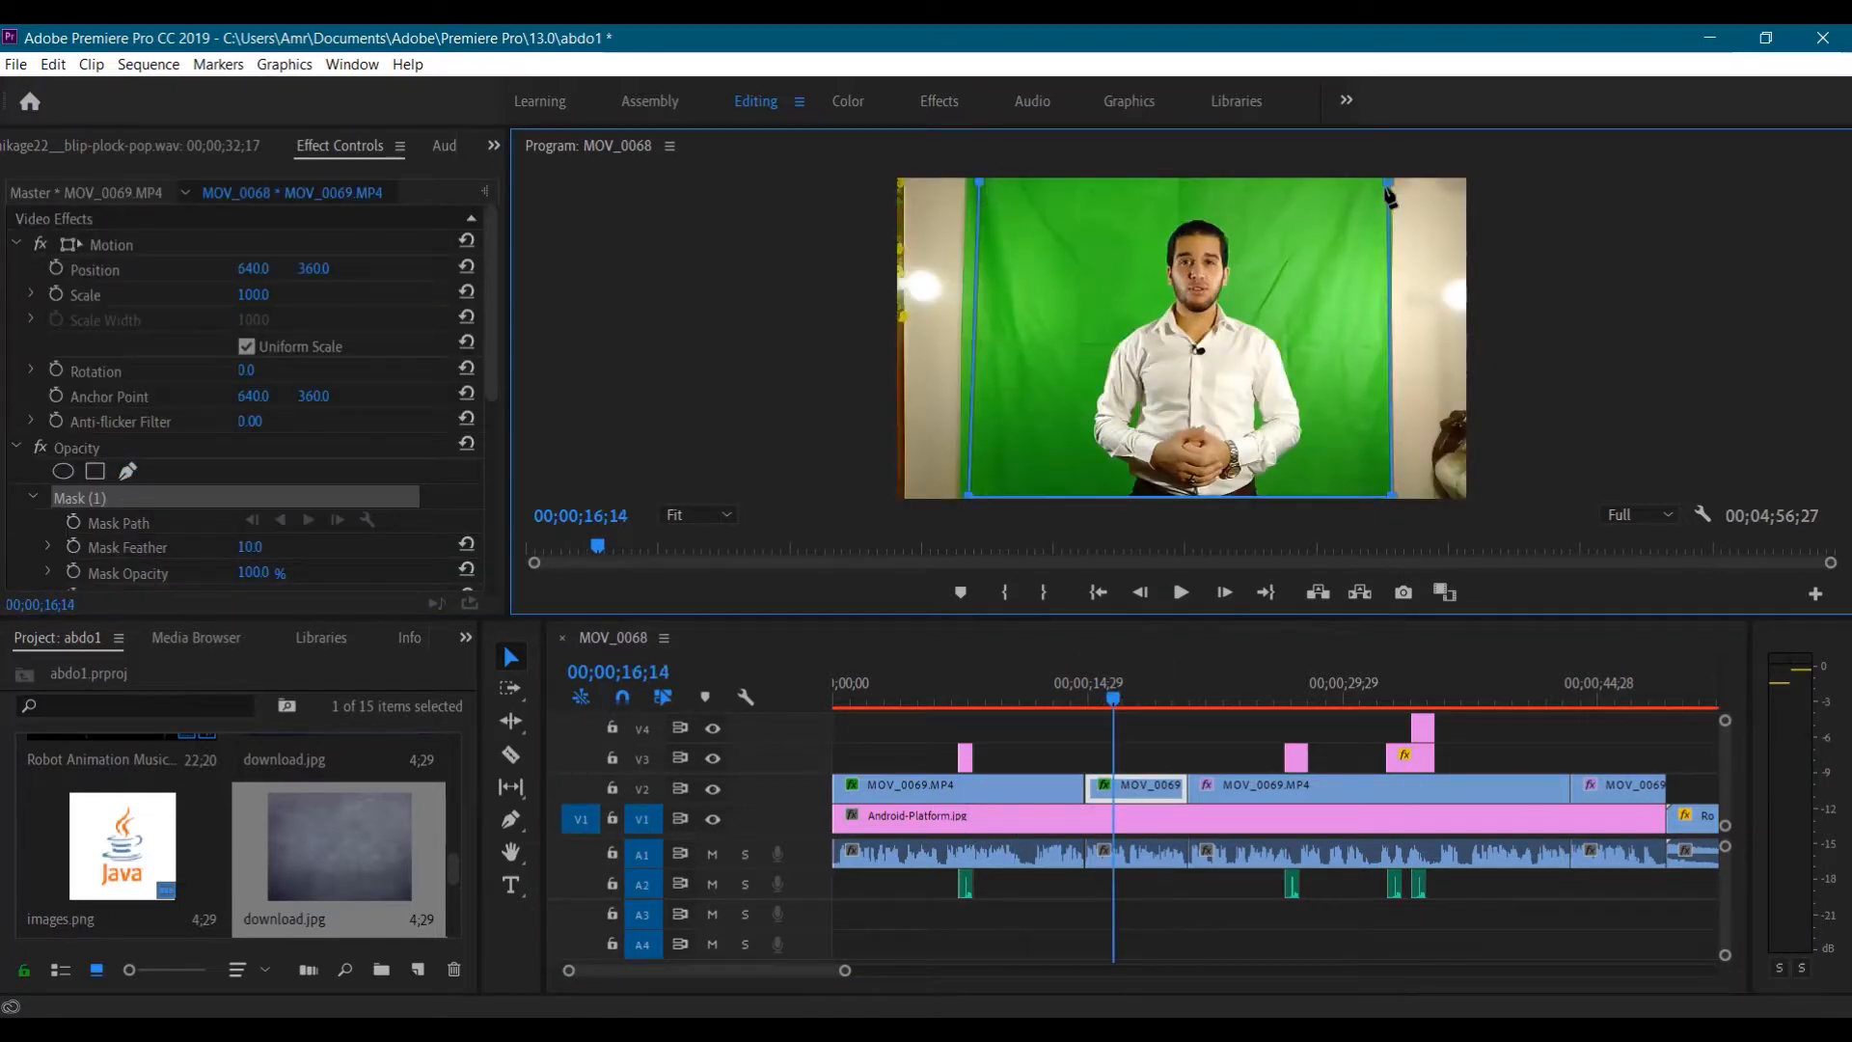
left_click(1387, 183)
Sample the backdrop's green as the clip's Ultra Key color and set the output to Alpha Channel
scroll(290, 463, "down", 4)
left_click(280, 490)
left_click(1360, 330)
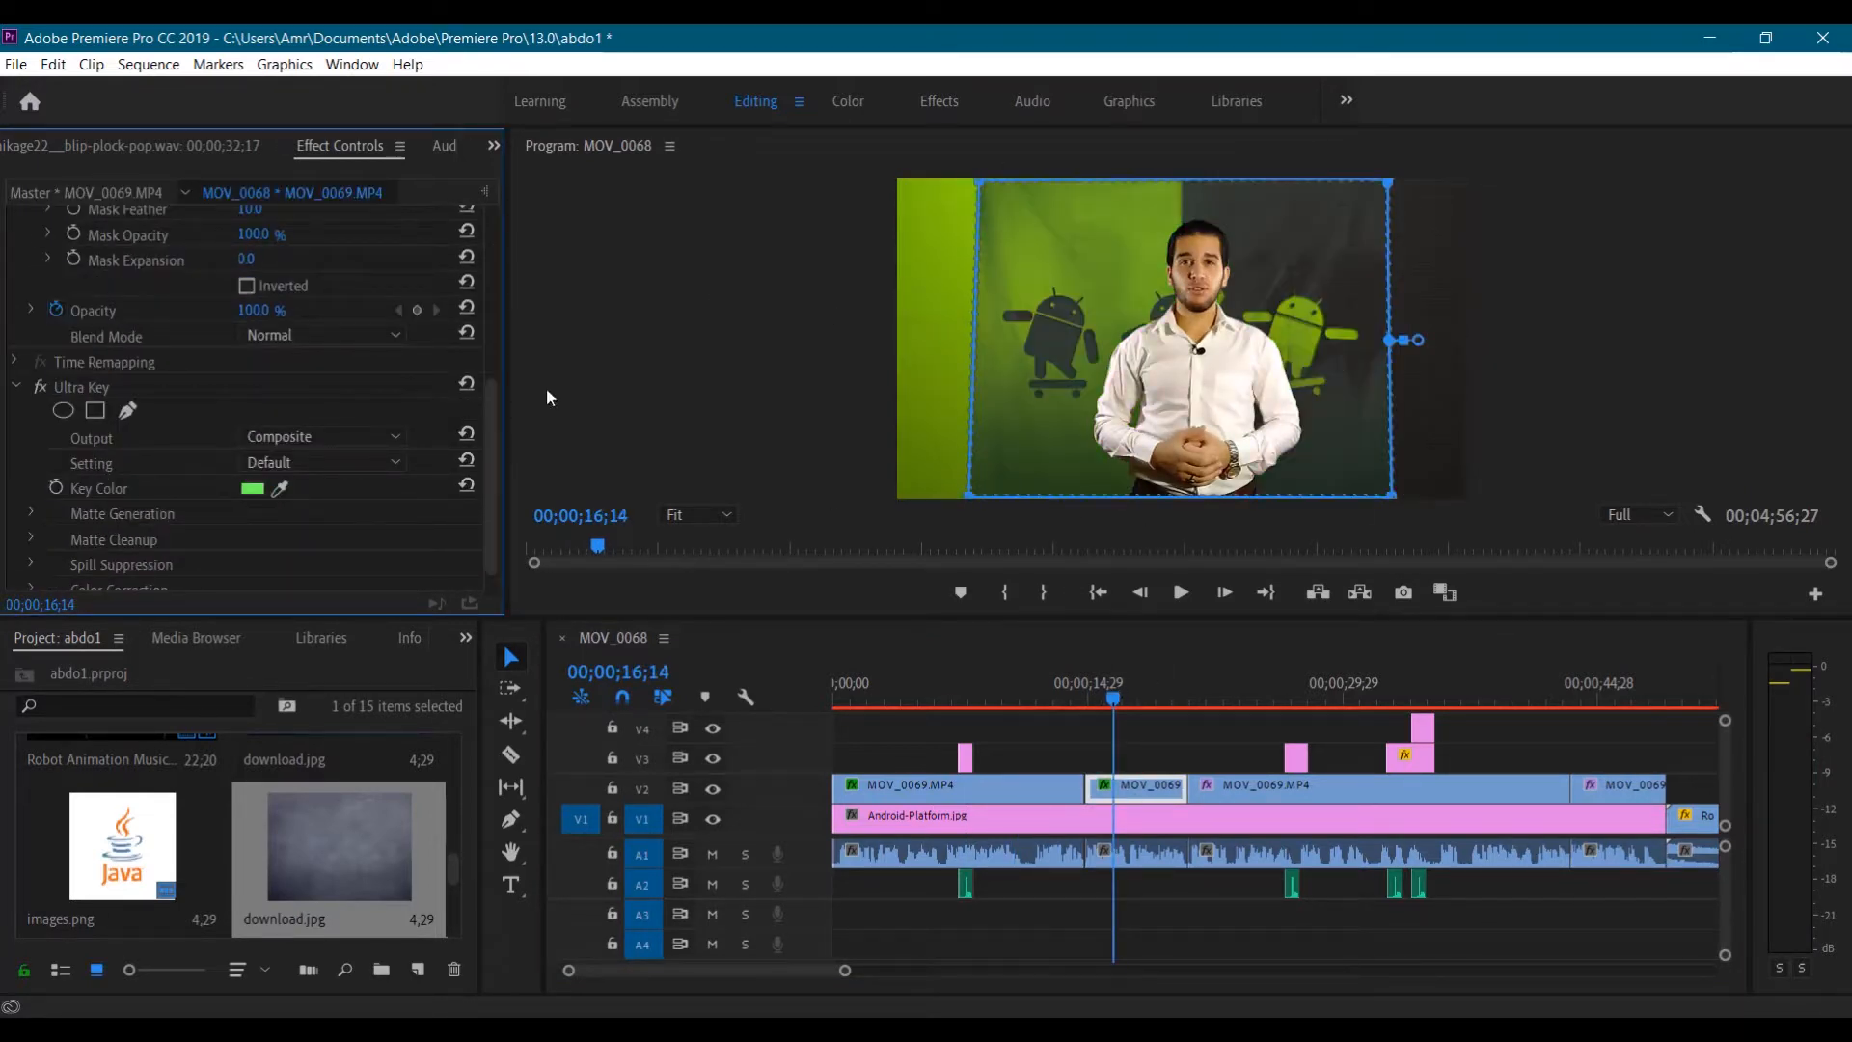
left_click(334, 438)
left_click(333, 461)
scroll(177, 494, "down", 1)
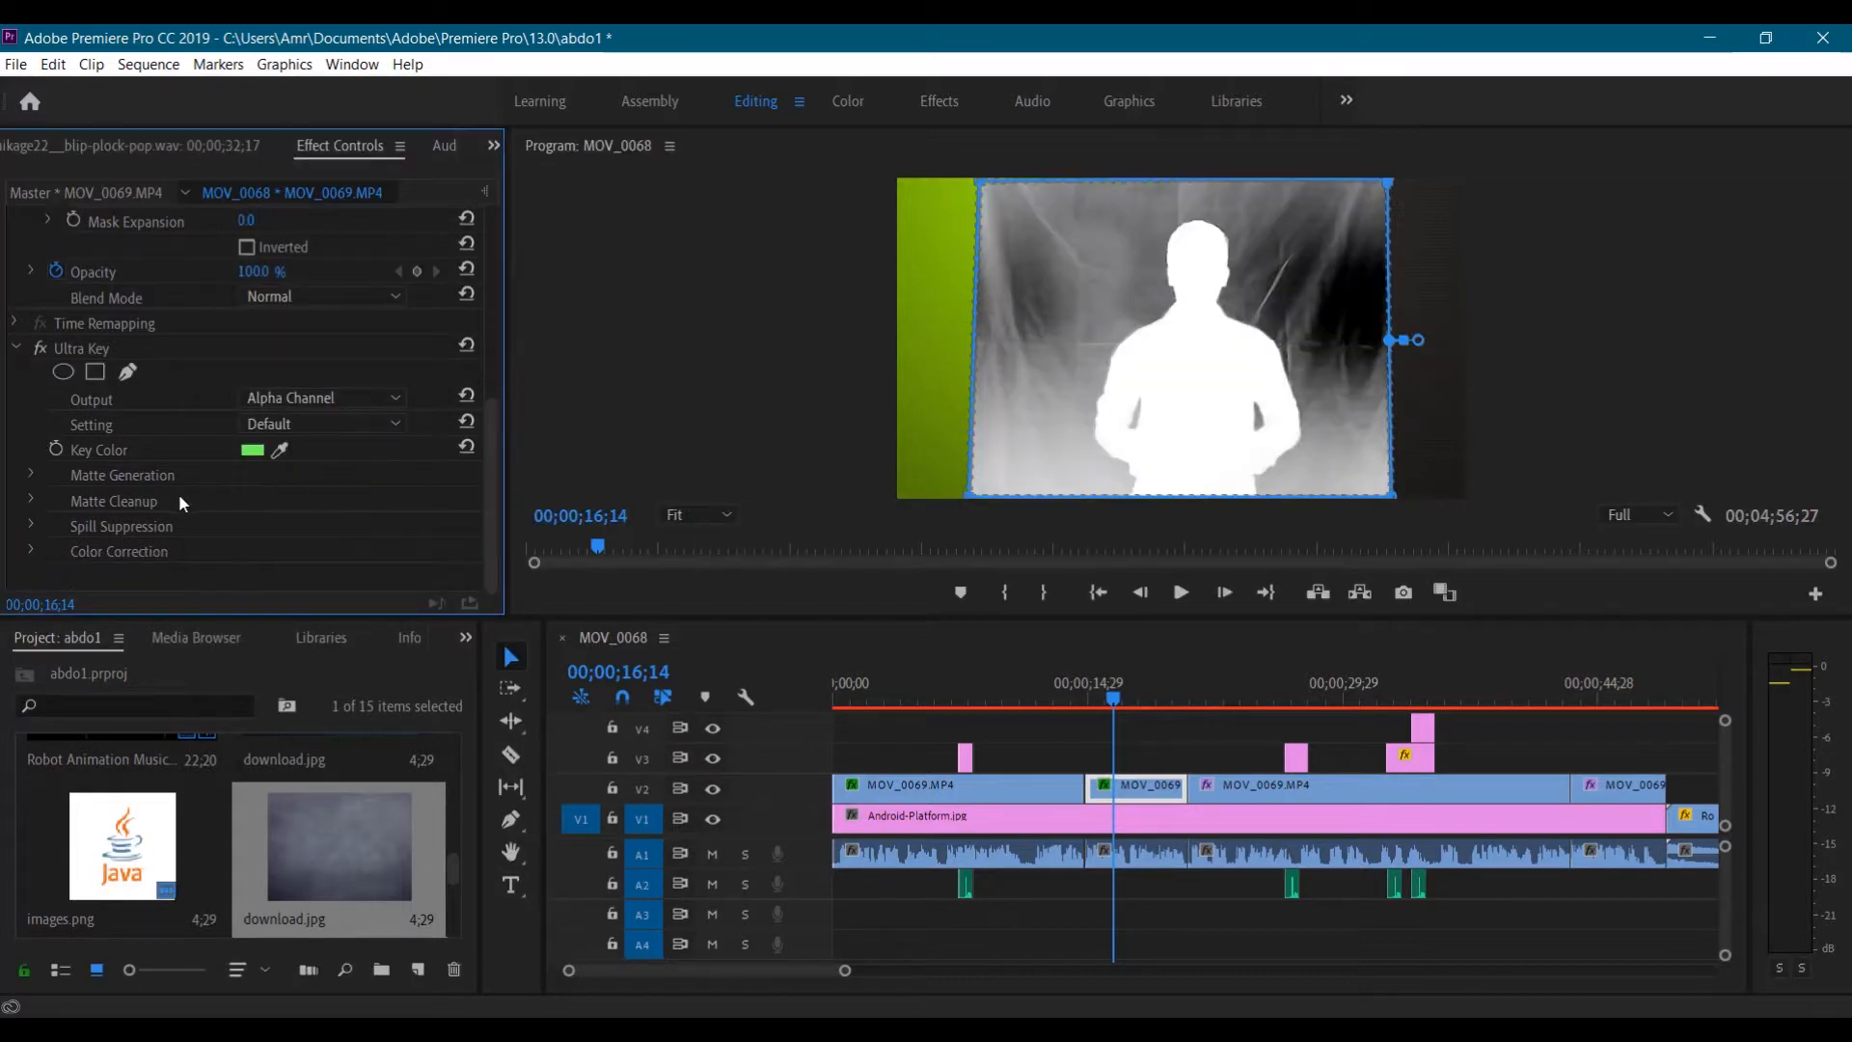
Try raising Ultra Key's Highlight, Tolerance, Pedestal, Contrast and Mid Point to 100
left_click(30, 473)
scroll(77, 501, "down", 2)
left_click(48, 374)
left_click(48, 374)
left_click(31, 500)
scroll(93, 501, "down", 2)
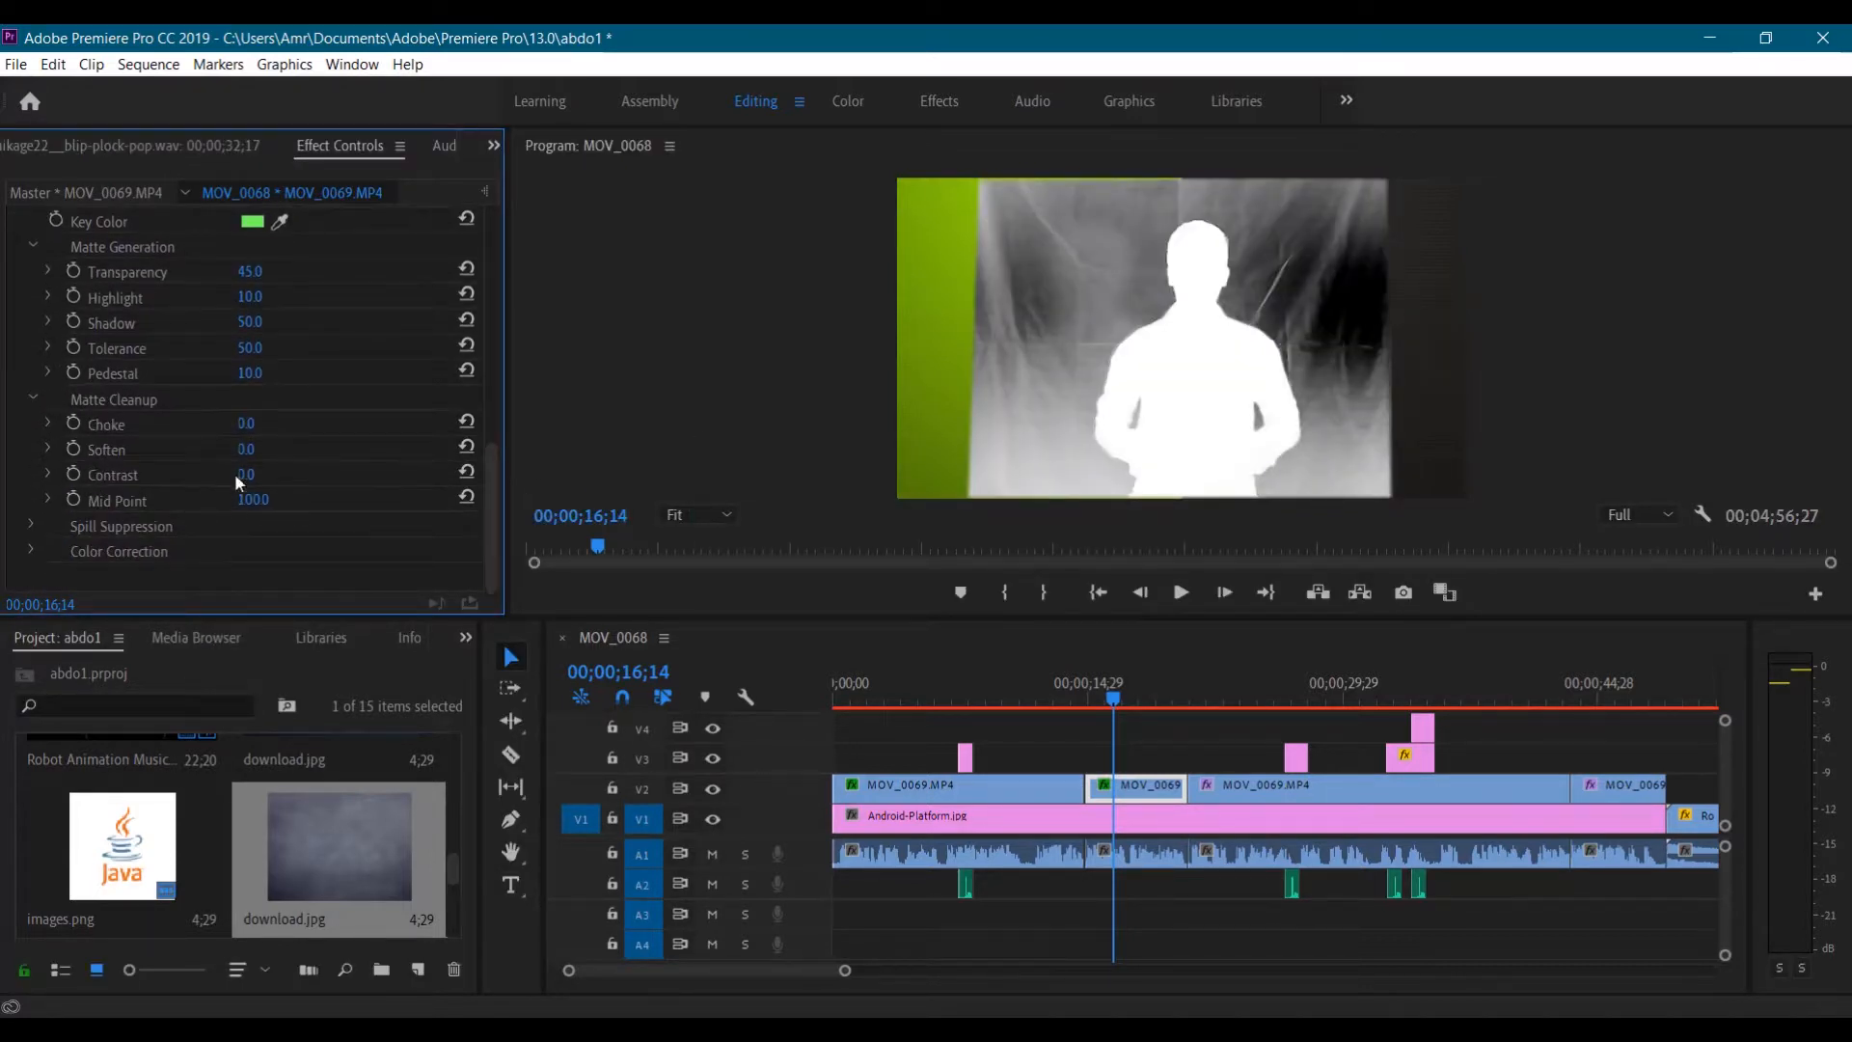
left_click_drag(245, 475, 341, 476)
left_click_drag(246, 450, 333, 374)
left_click_drag(249, 348, 318, 298)
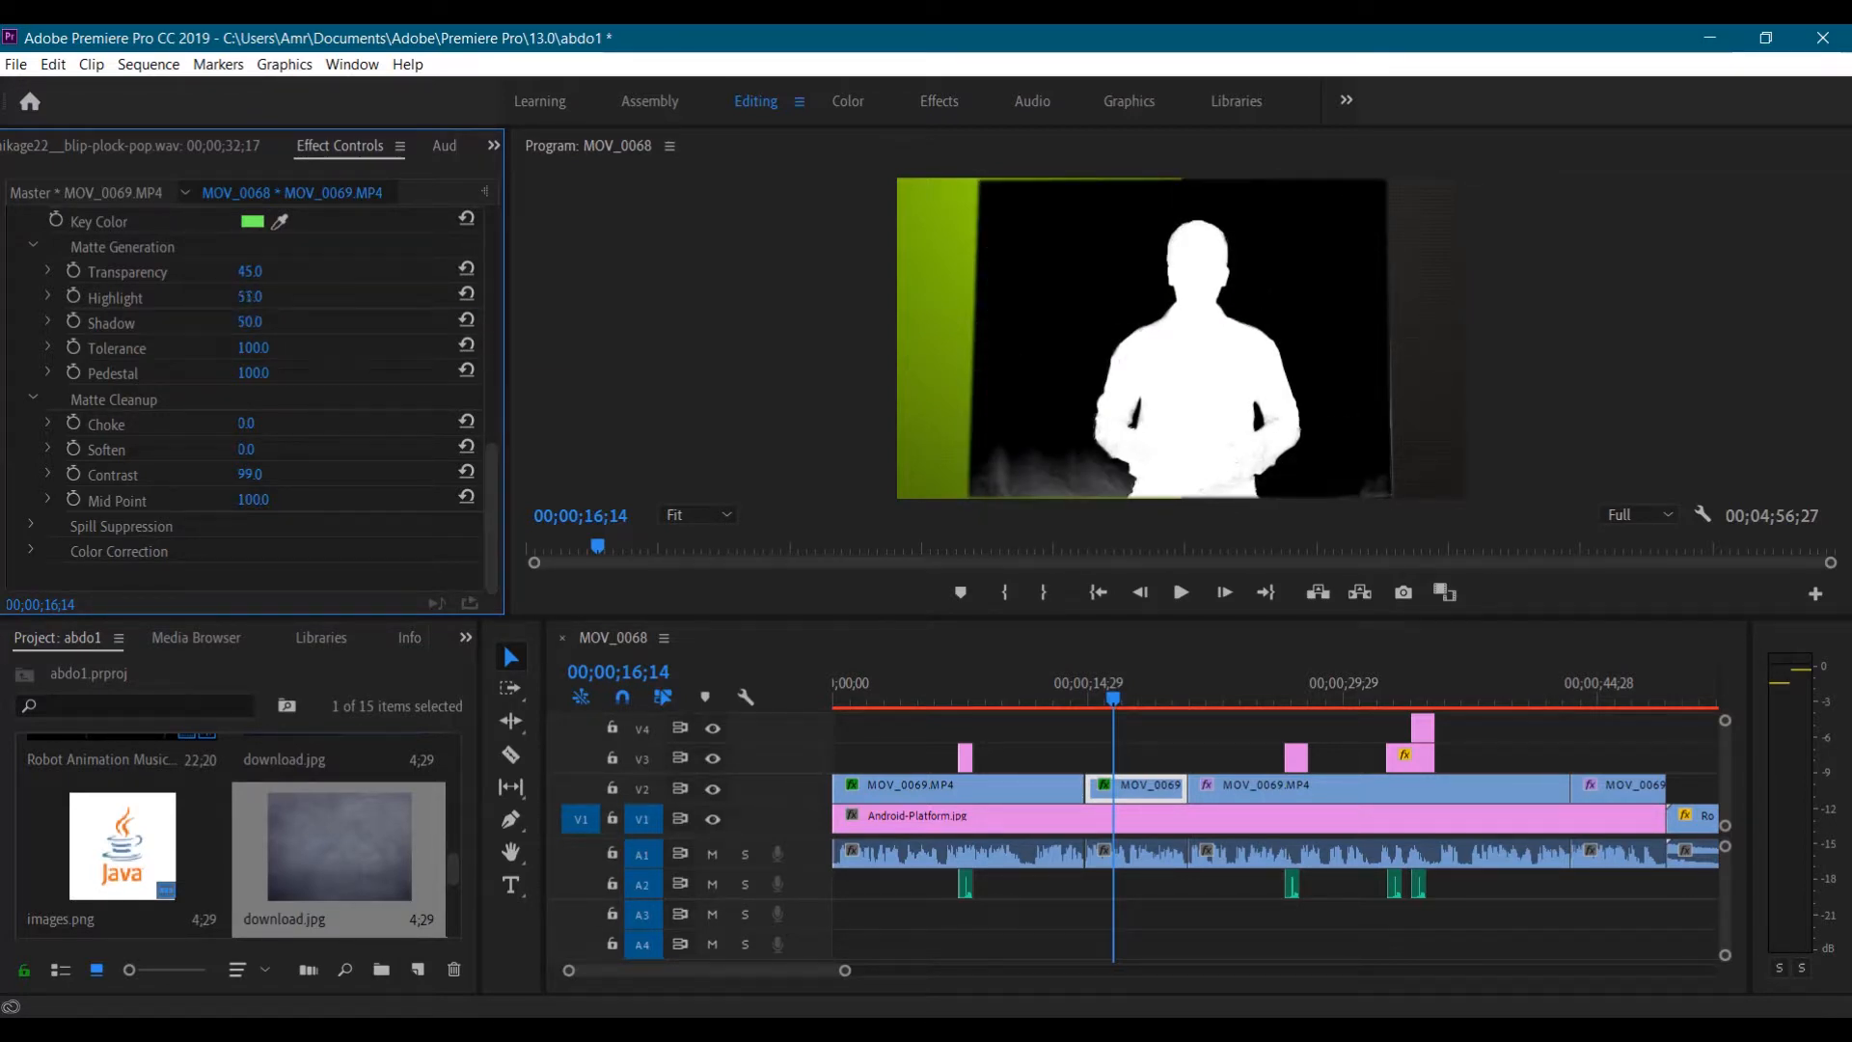
left_click(148, 526)
scroll(148, 531, "down", 2)
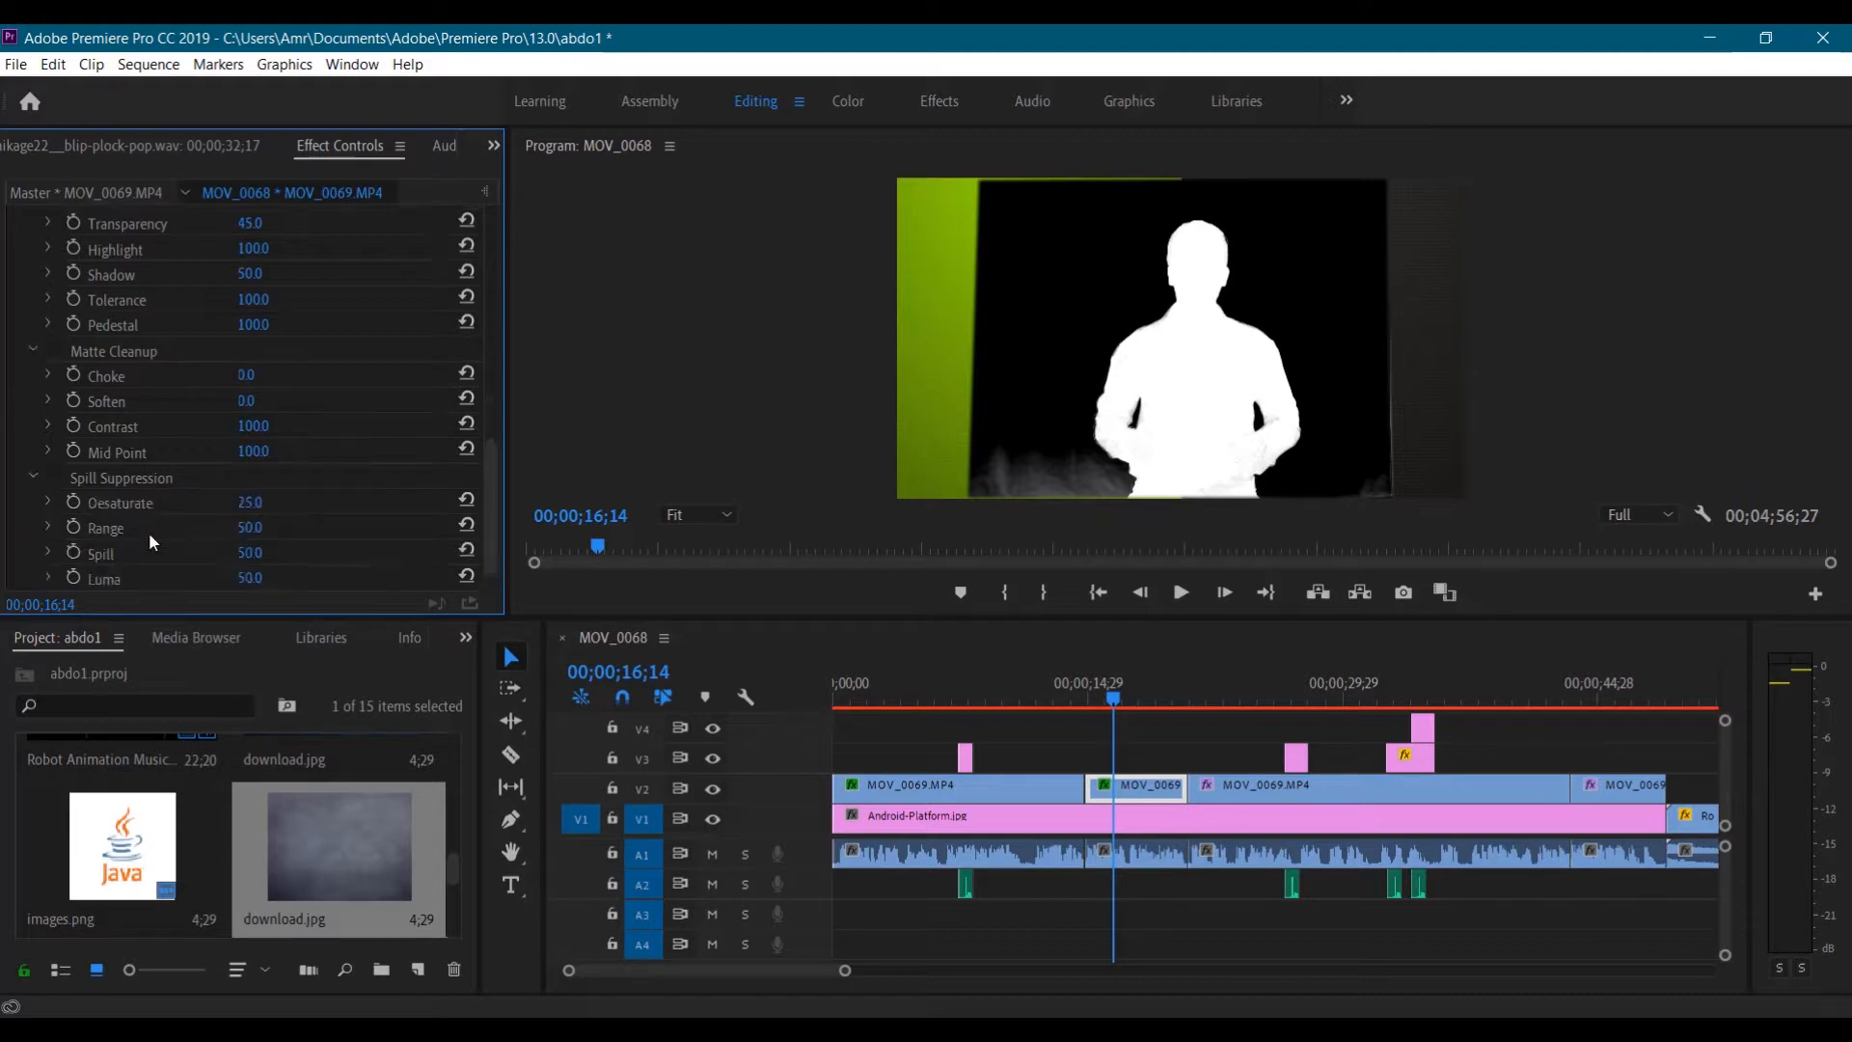
left_click(166, 429)
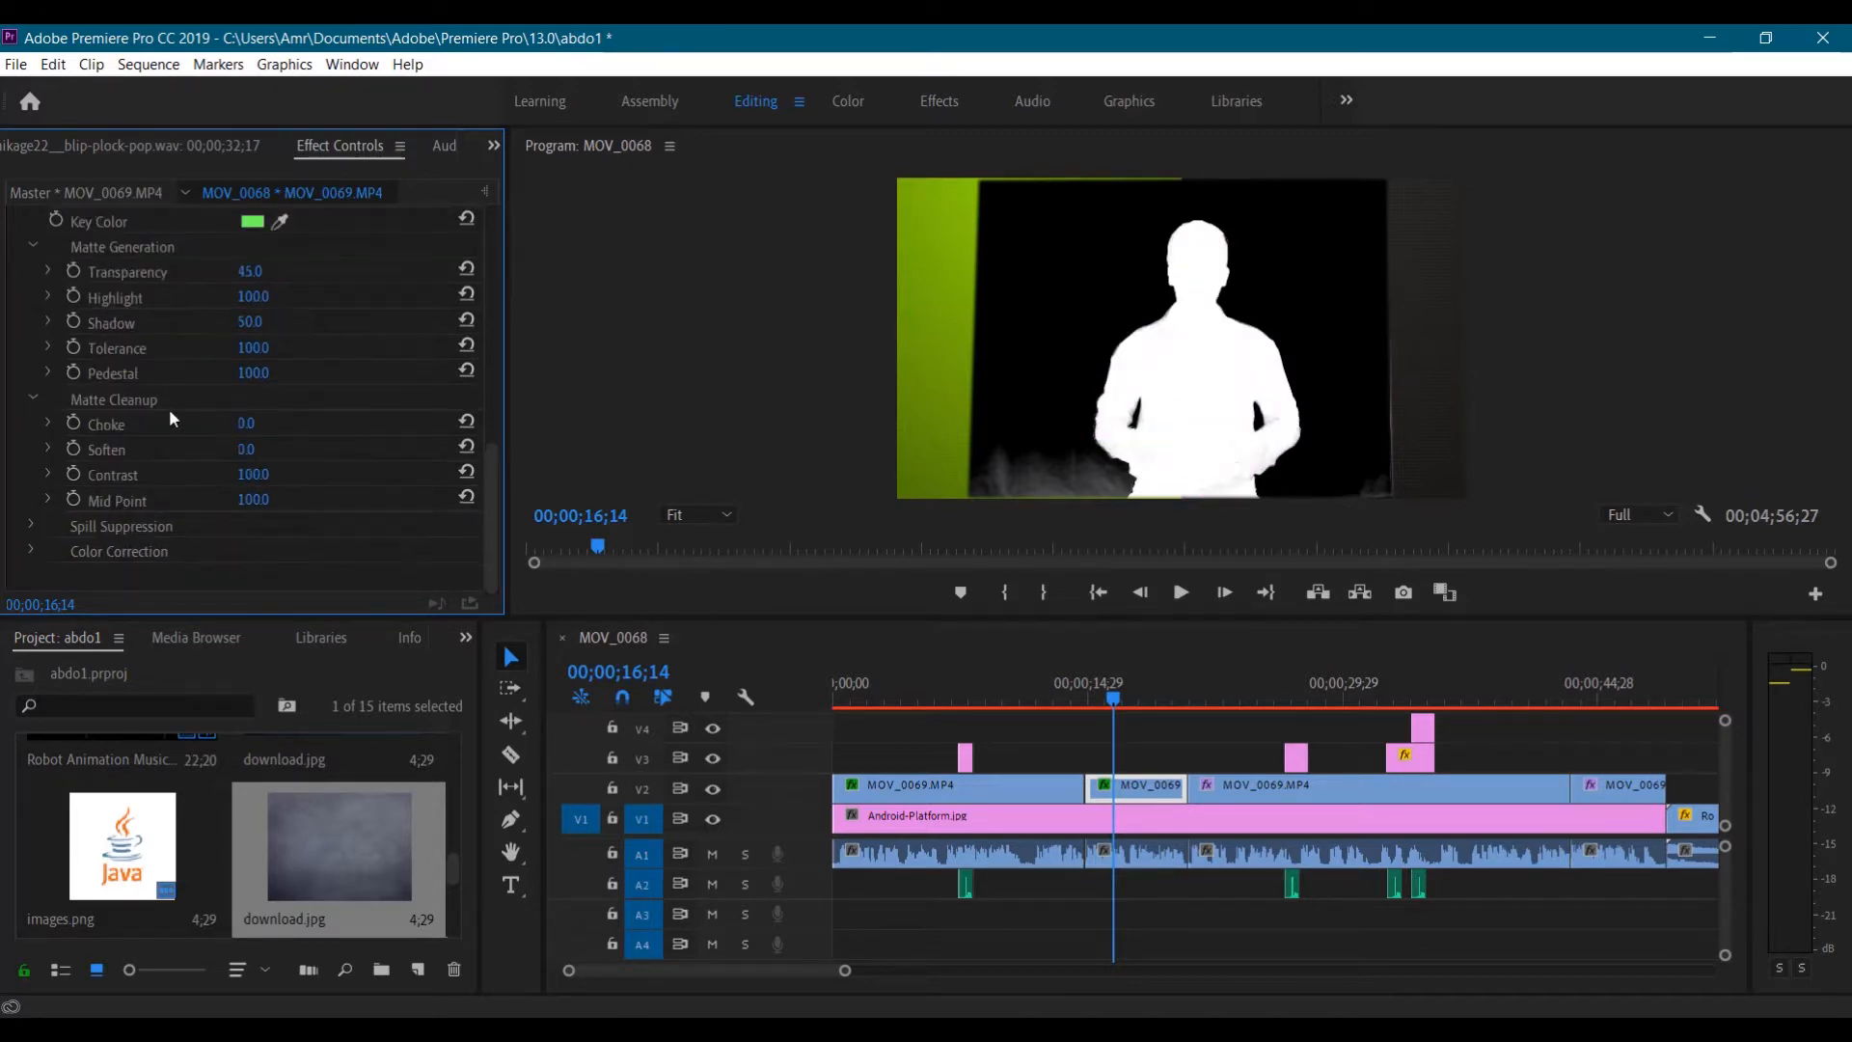
Try Highlight at 68 with the key color sampled from the dark lower backdrop and from the brighter green near its edge
left_click_drag(250, 322, 253, 322)
left_click(1038, 487)
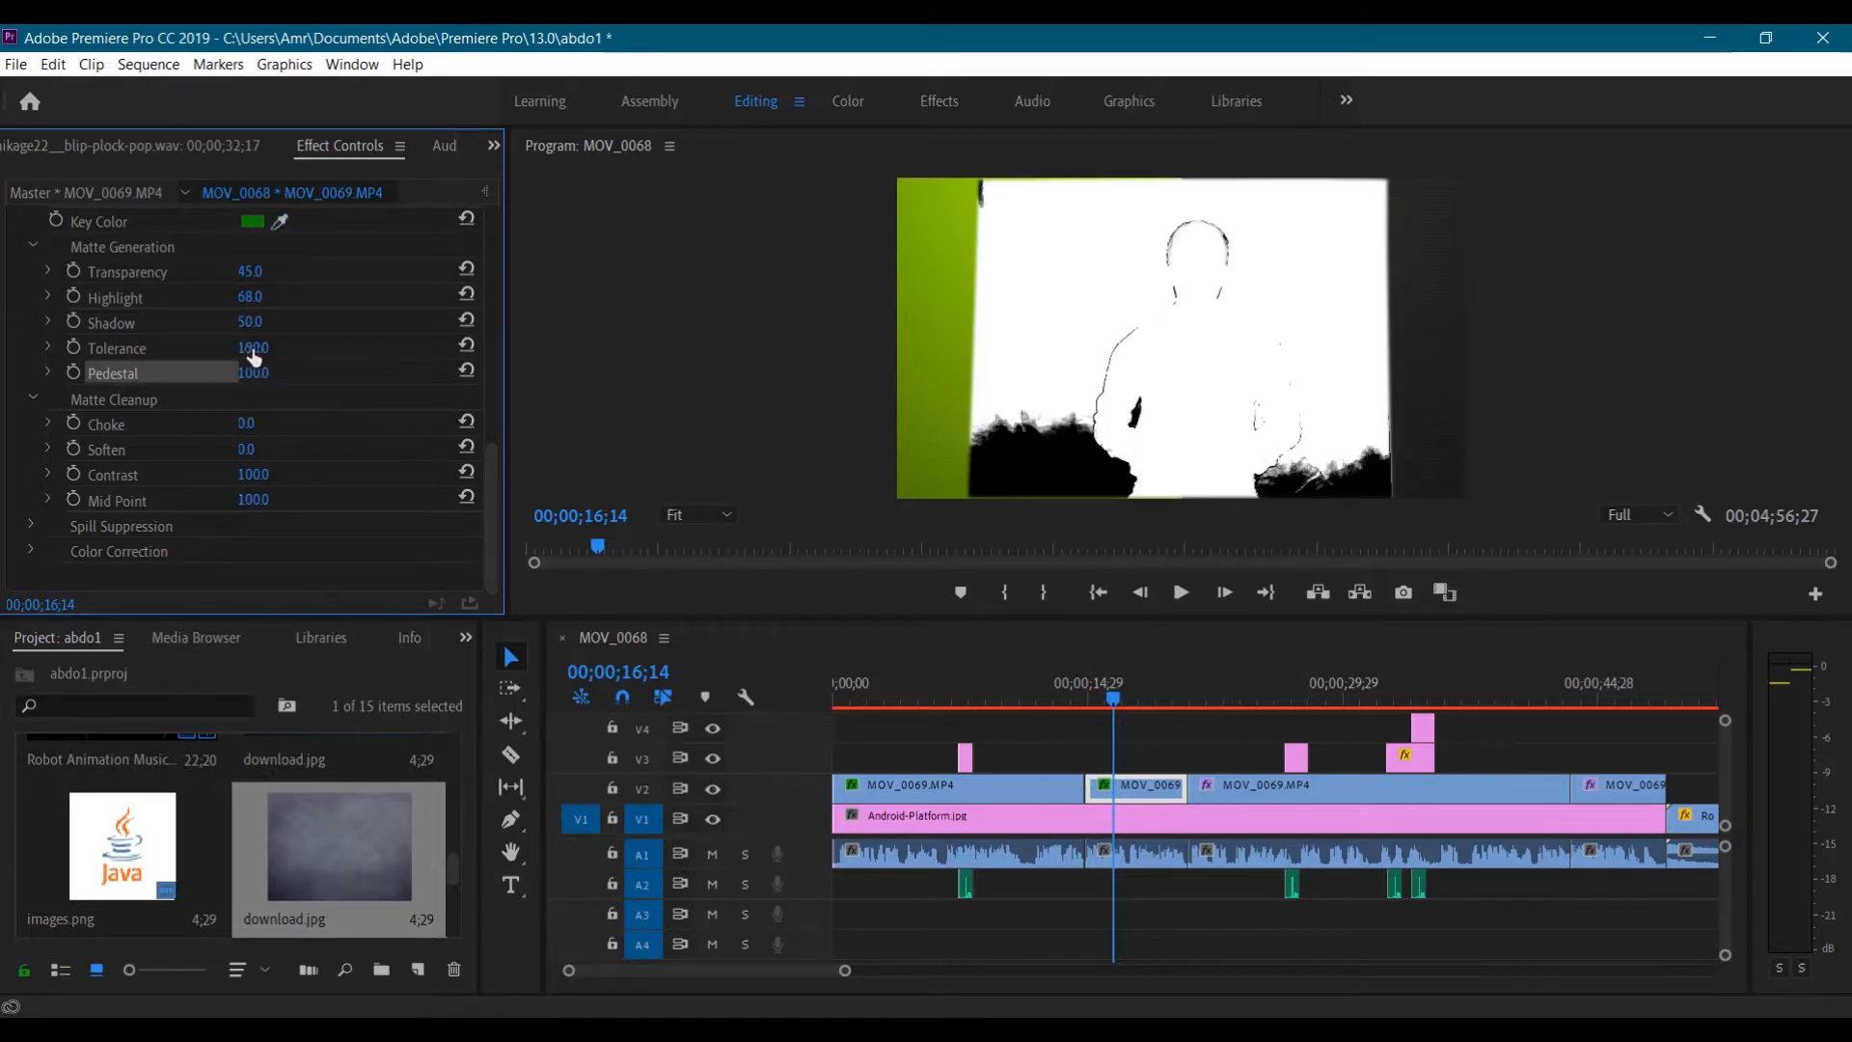
left_click_drag(280, 221, 1053, 316)
left_click(1385, 322)
Reset Contrast, Mid Point, Pedestal, Tolerance and Highlight to their defaults, and resample the key color from the backdrop's left side
left_click(465, 471)
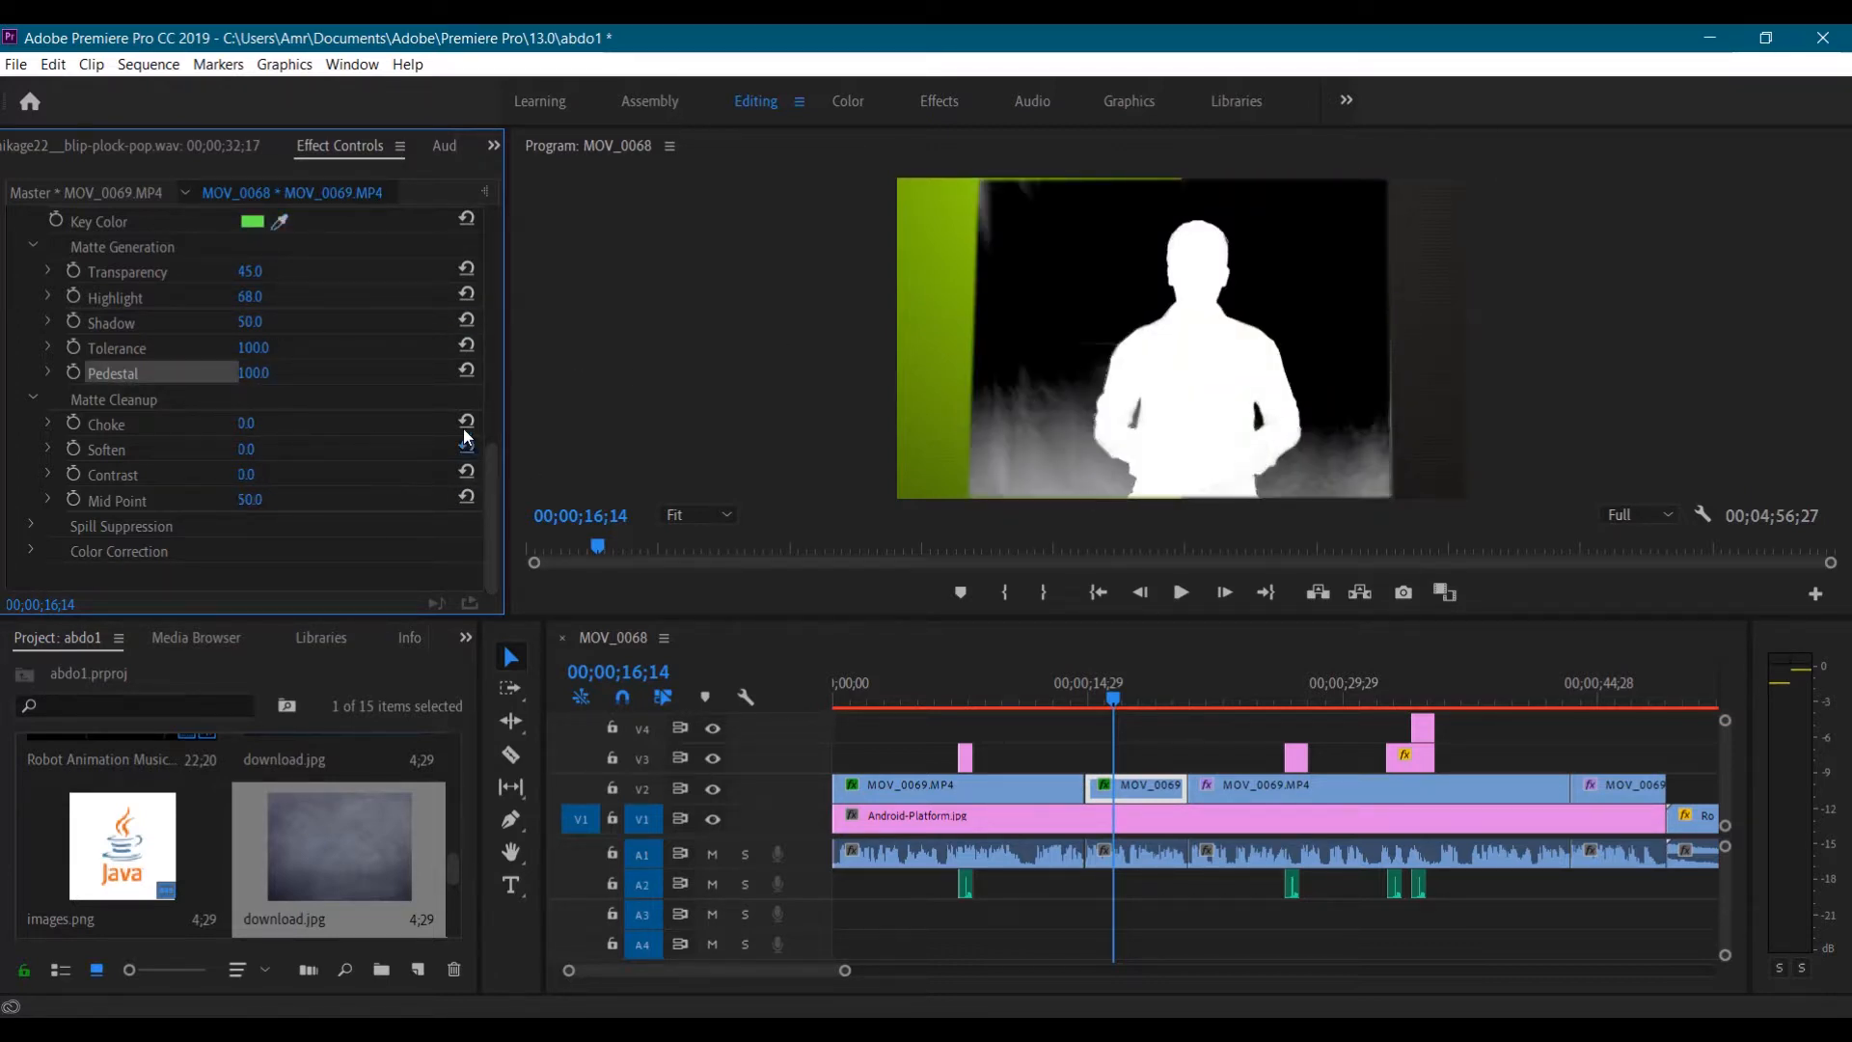
left_click(466, 497)
left_click(466, 370)
left_click(466, 345)
left_click(465, 294)
left_click(281, 221)
left_click_drag(291, 206, 986, 303)
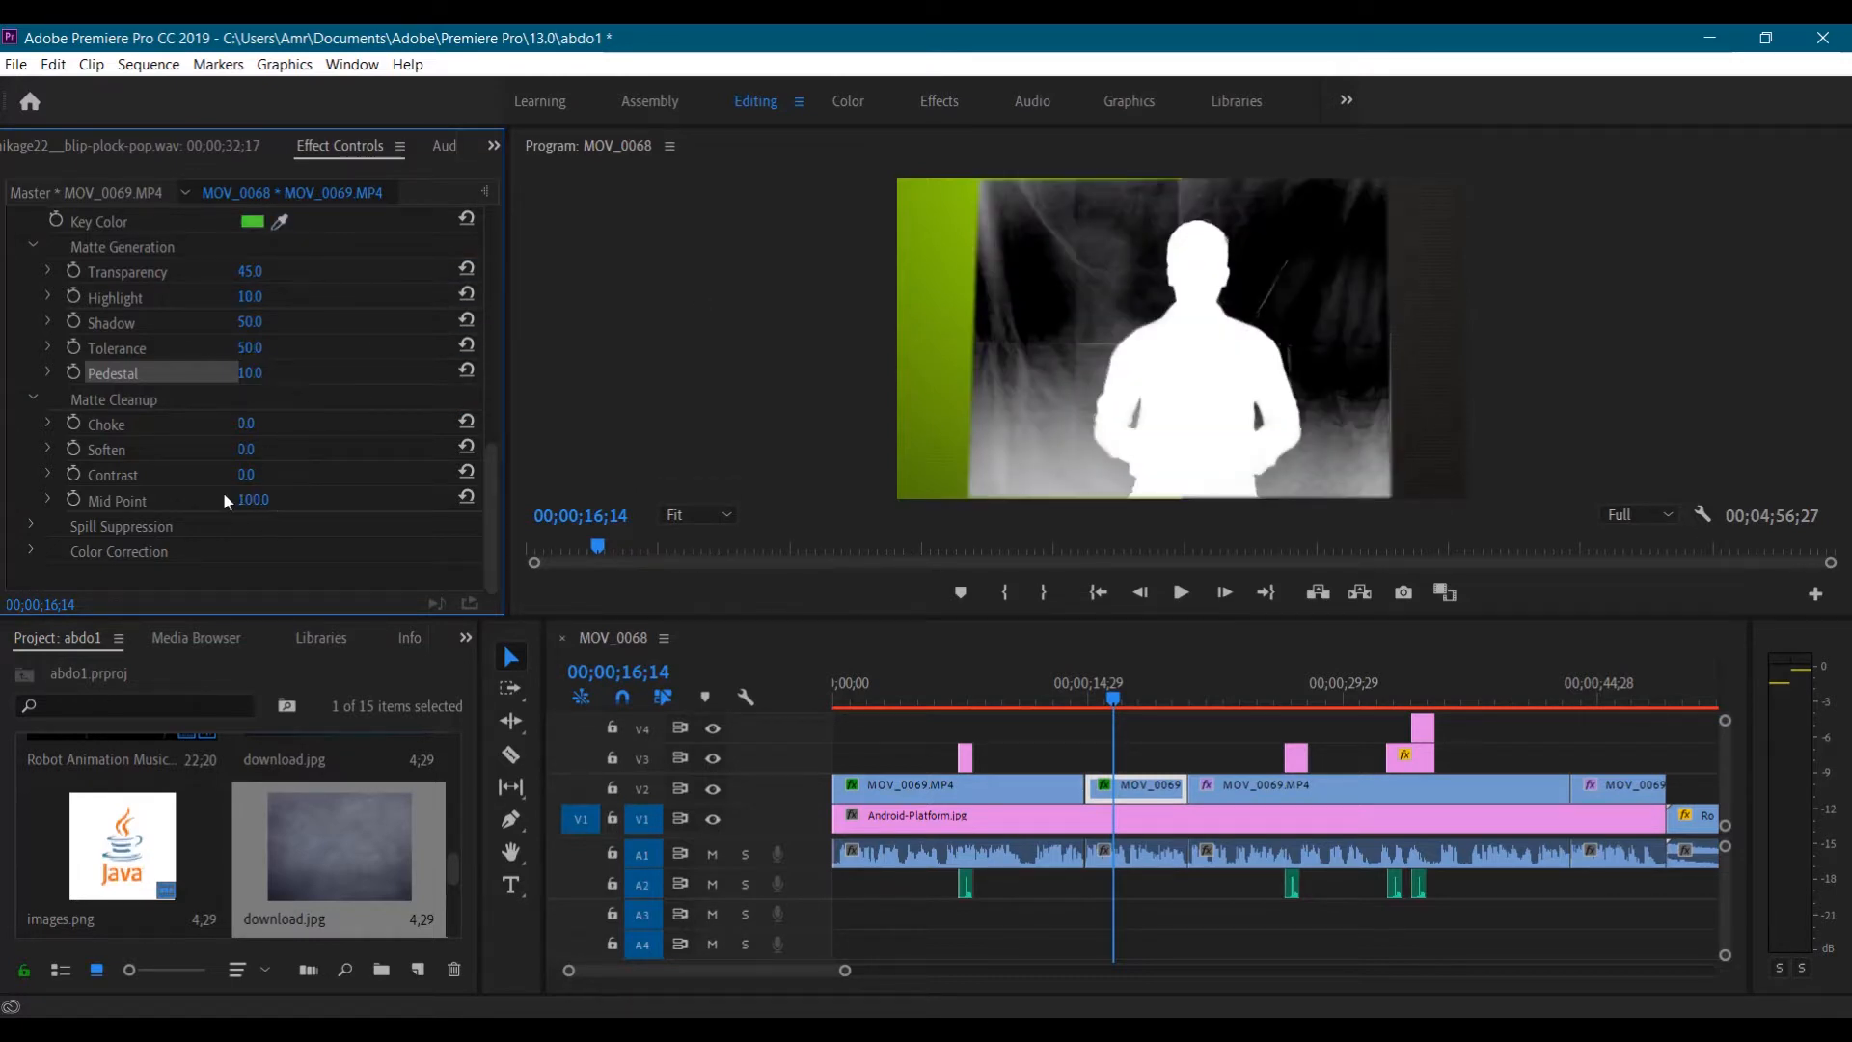
Set Ultra Key's Highlight to 0, Pedestal to 98, Soften to 22, and Contrast and Mid Point to 100, with Tolerance and Transparency at defaults
left_click_drag(247, 474, 155, 423)
left_click_drag(249, 373, 324, 373)
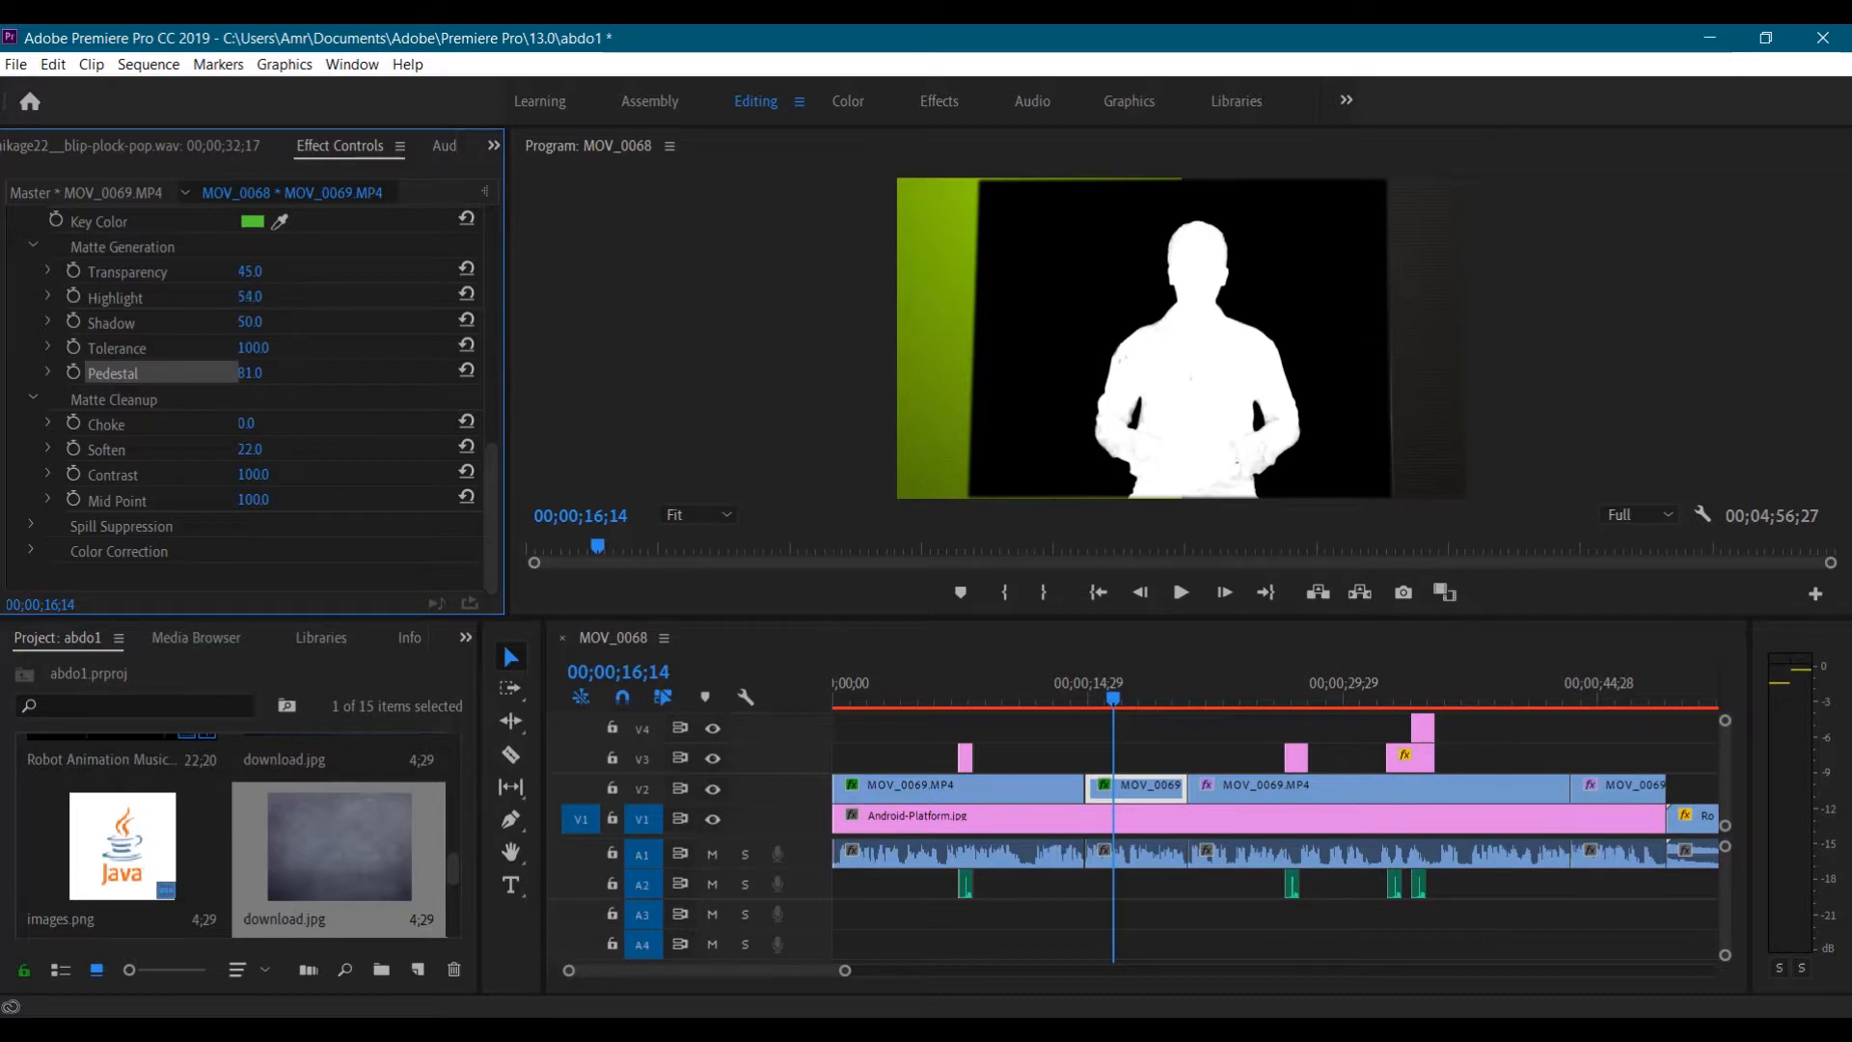
left_click(467, 369)
left_click(467, 345)
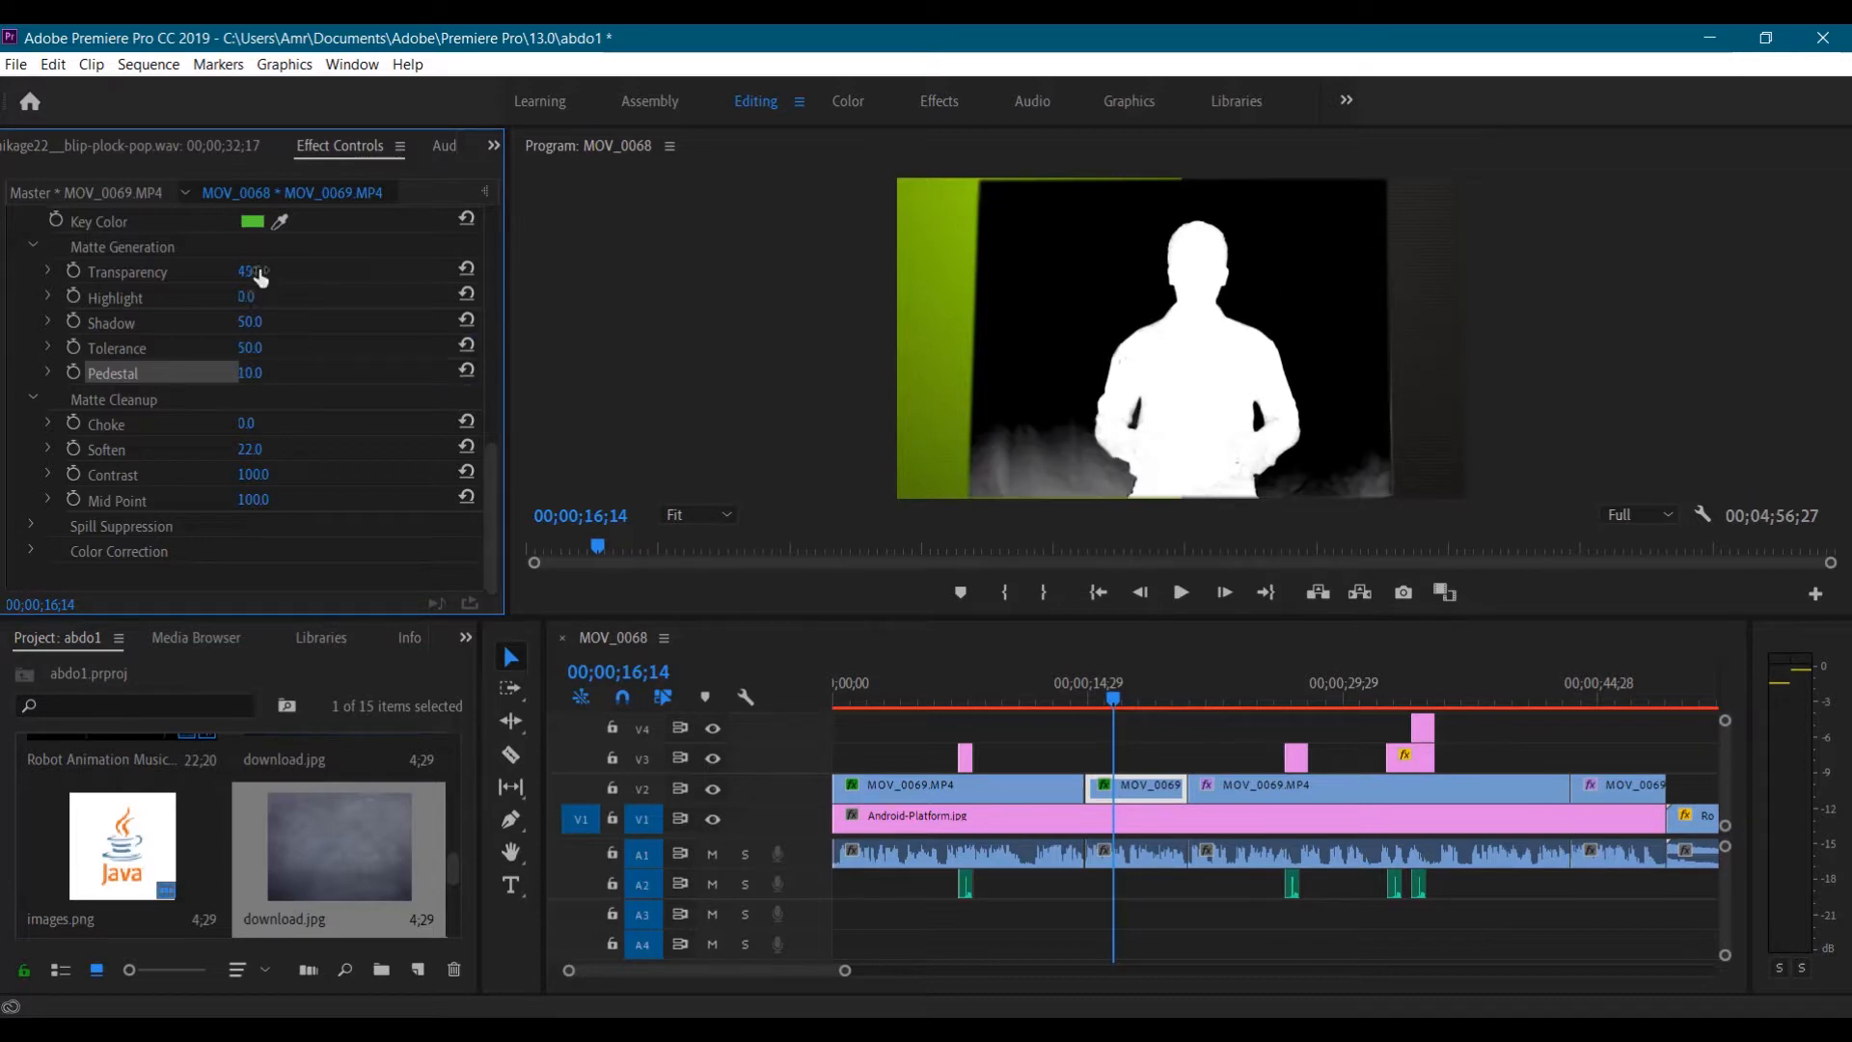
mouse_move(257, 273)
left_mouse_down()
mouse_move(304, 273)
mouse_move(231, 273)
left_mouse_up()
left_click(467, 269)
left_click_drag(250, 373, 356, 373)
Return the Ultra Key output to Composite and preview the keyed clip up to the start of the third MOV_0069.MP4 clip
scroll(406, 314, "up", 1)
left_click(353, 242)
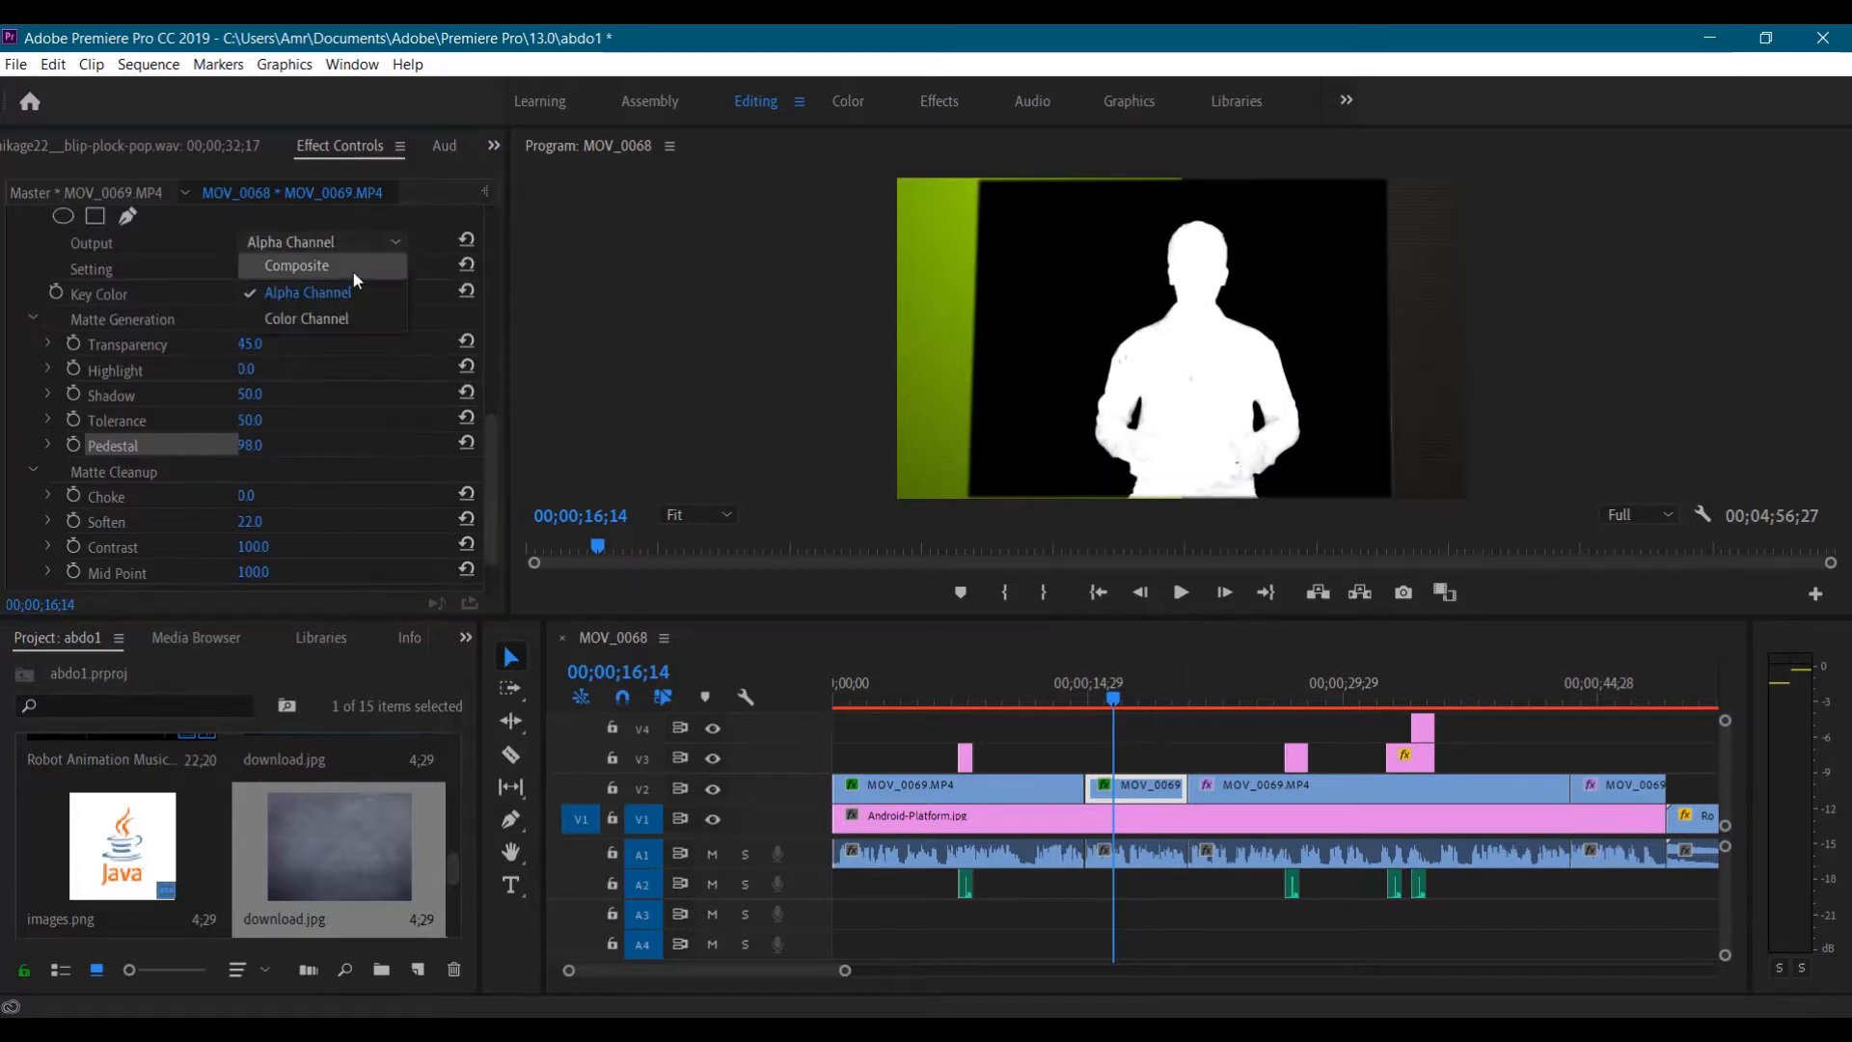
left_click(355, 274)
left_click(1181, 592)
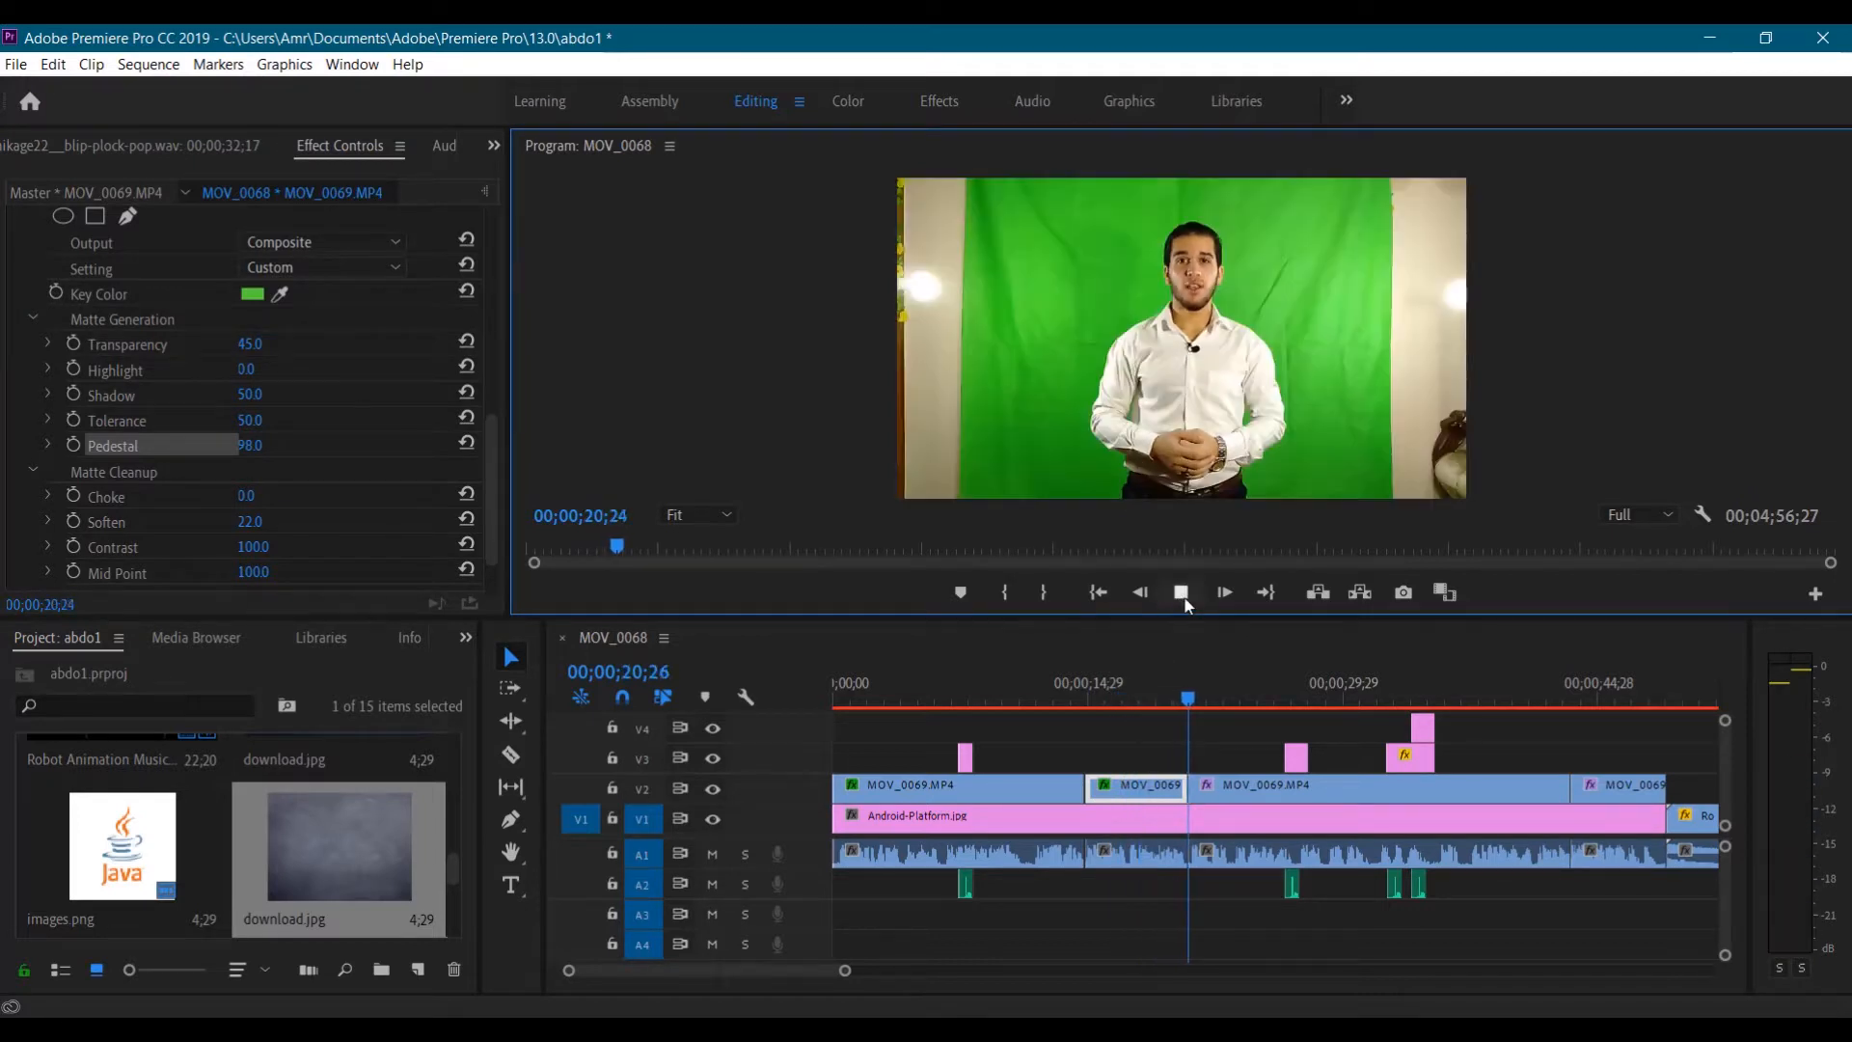
left_click(1180, 592)
Draw Opacity pen masks around the green backdrop on the third clip at 00;00;20;27 and the fourth clip at 00;00;46;05
left_click(1379, 786)
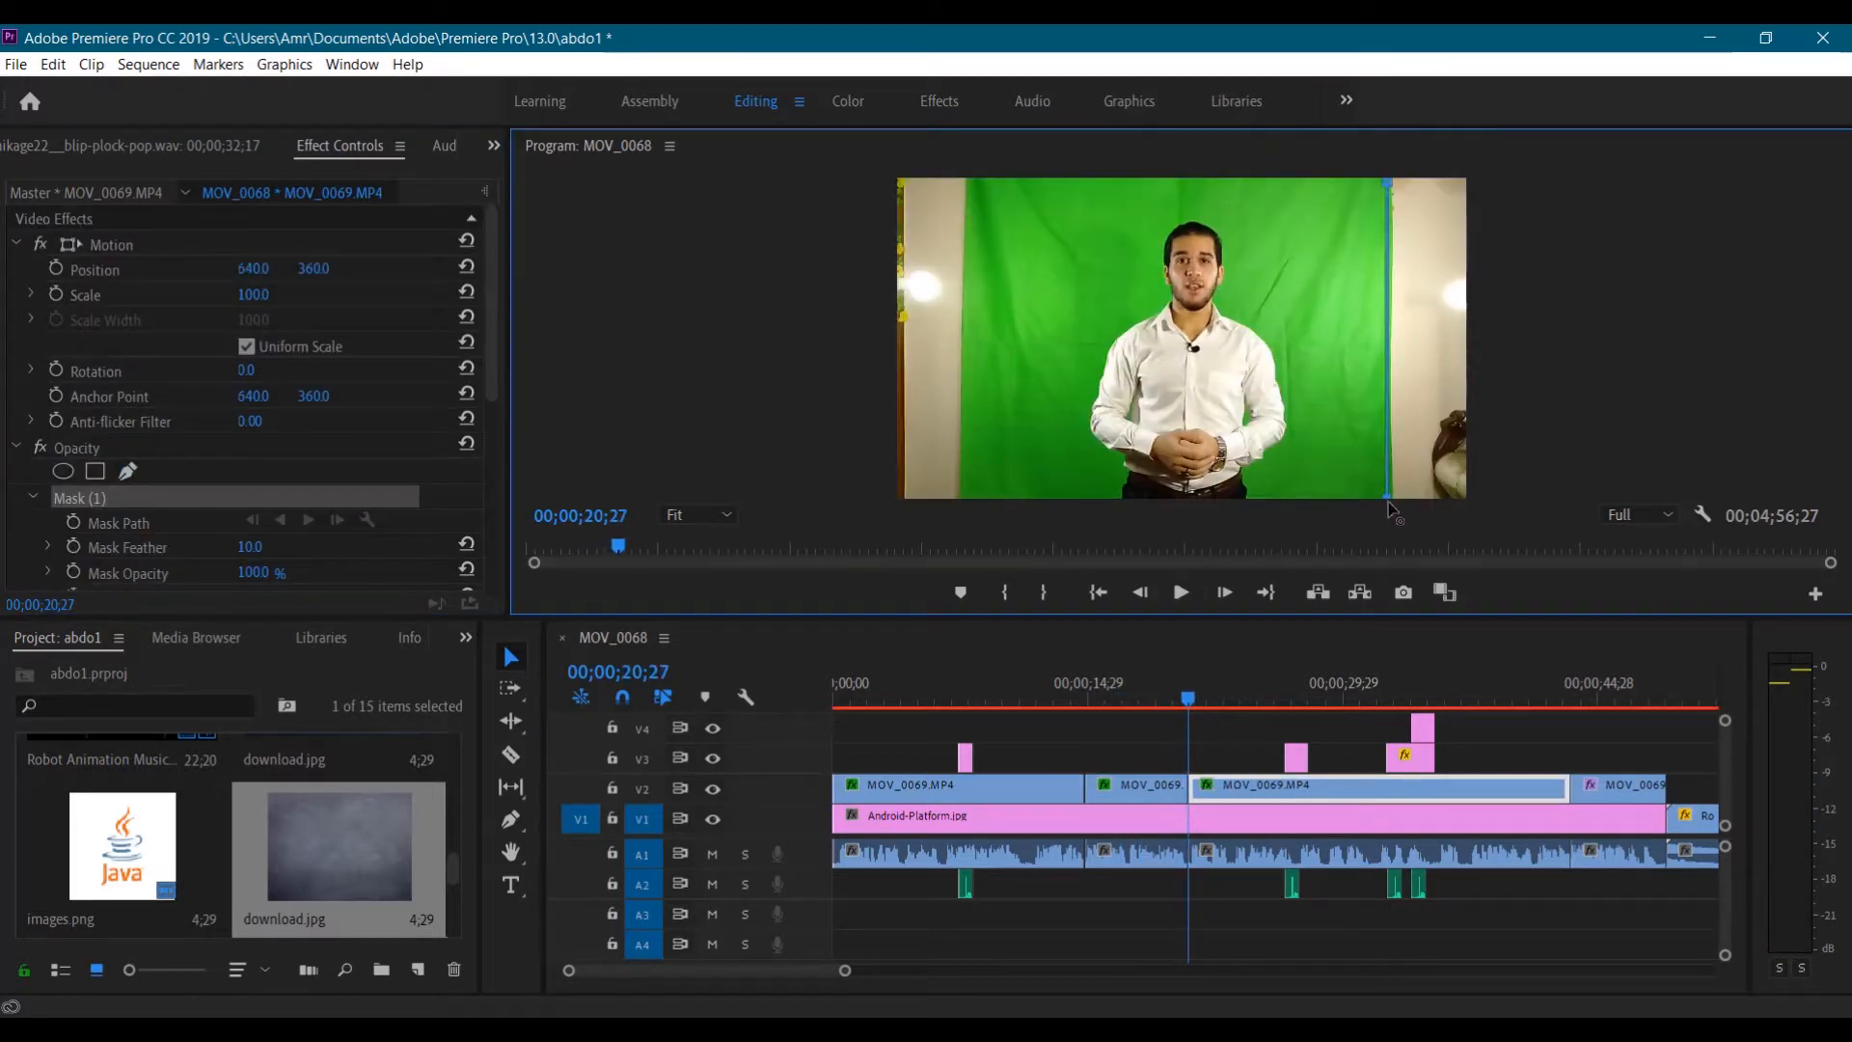
left_click(1604, 789)
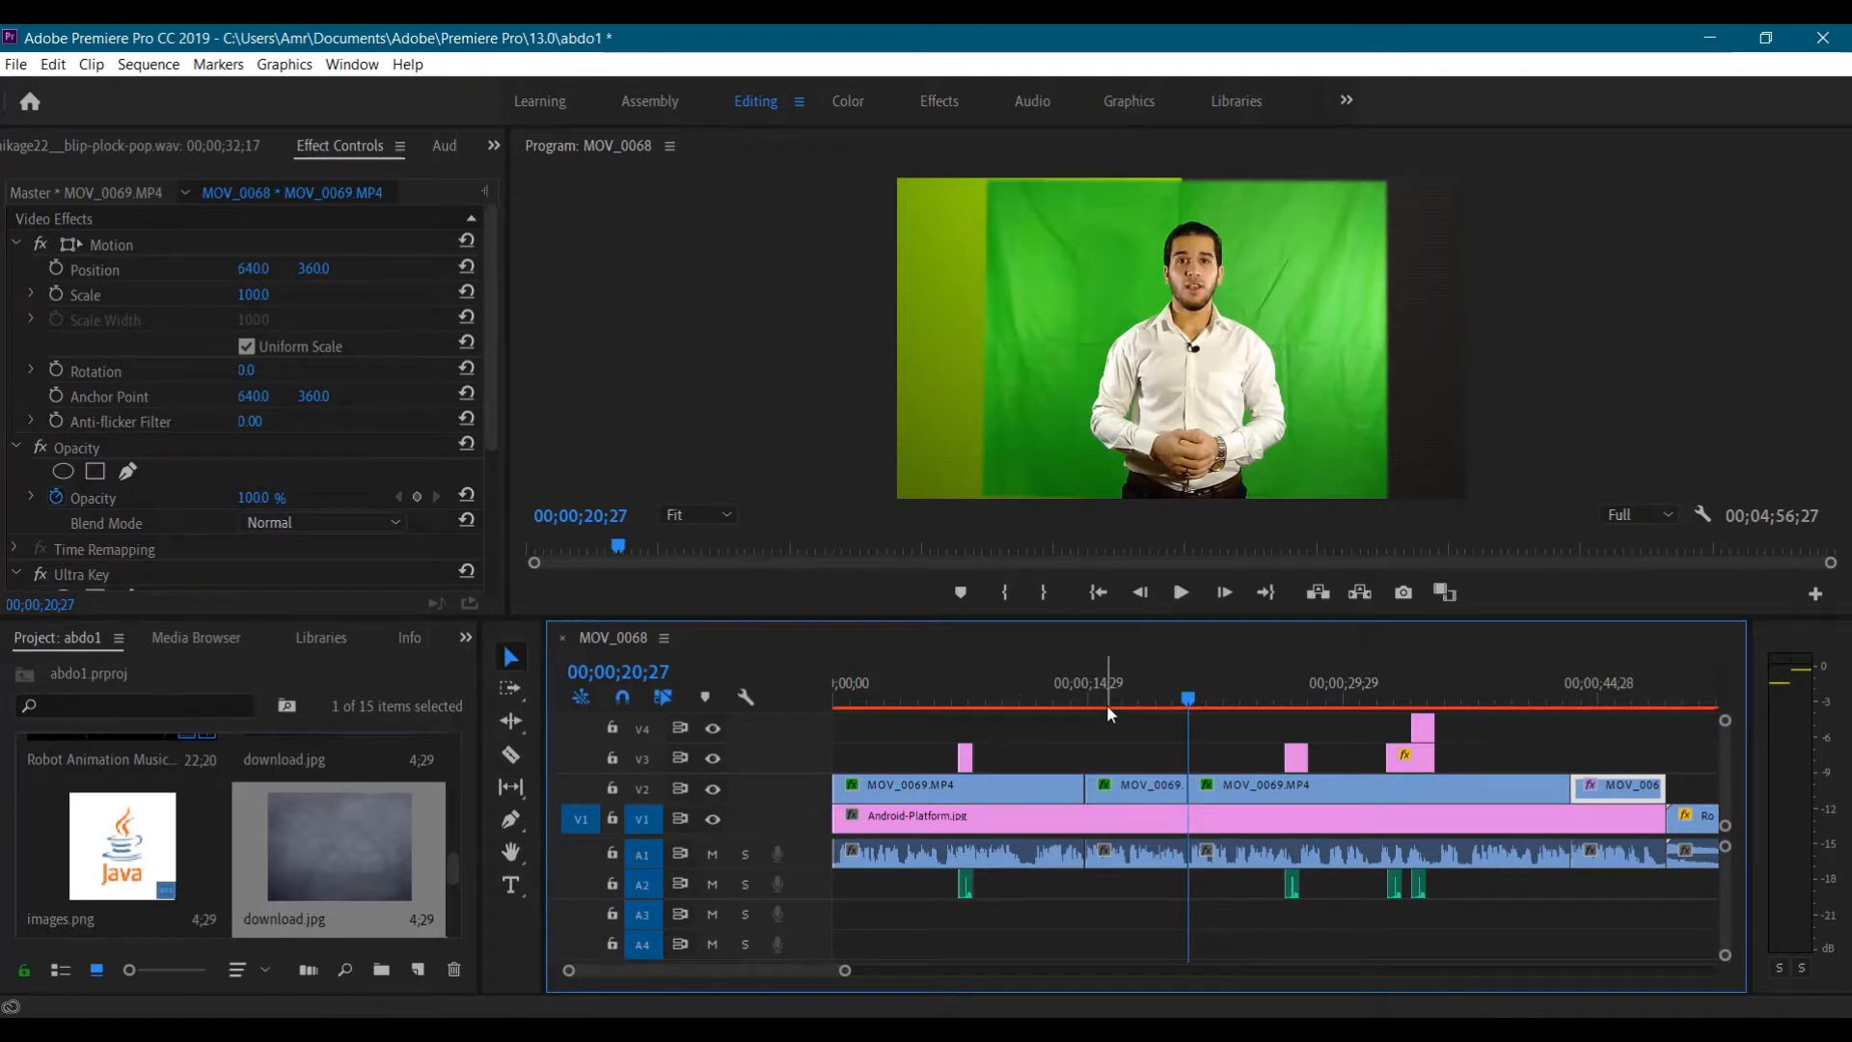
left_click_drag(845, 970, 944, 972)
mouse_move(1240, 699)
left_mouse_down()
mouse_move(1002, 701)
mouse_move(1257, 700)
left_mouse_up()
left_click(128, 470)
left_click(1381, 181)
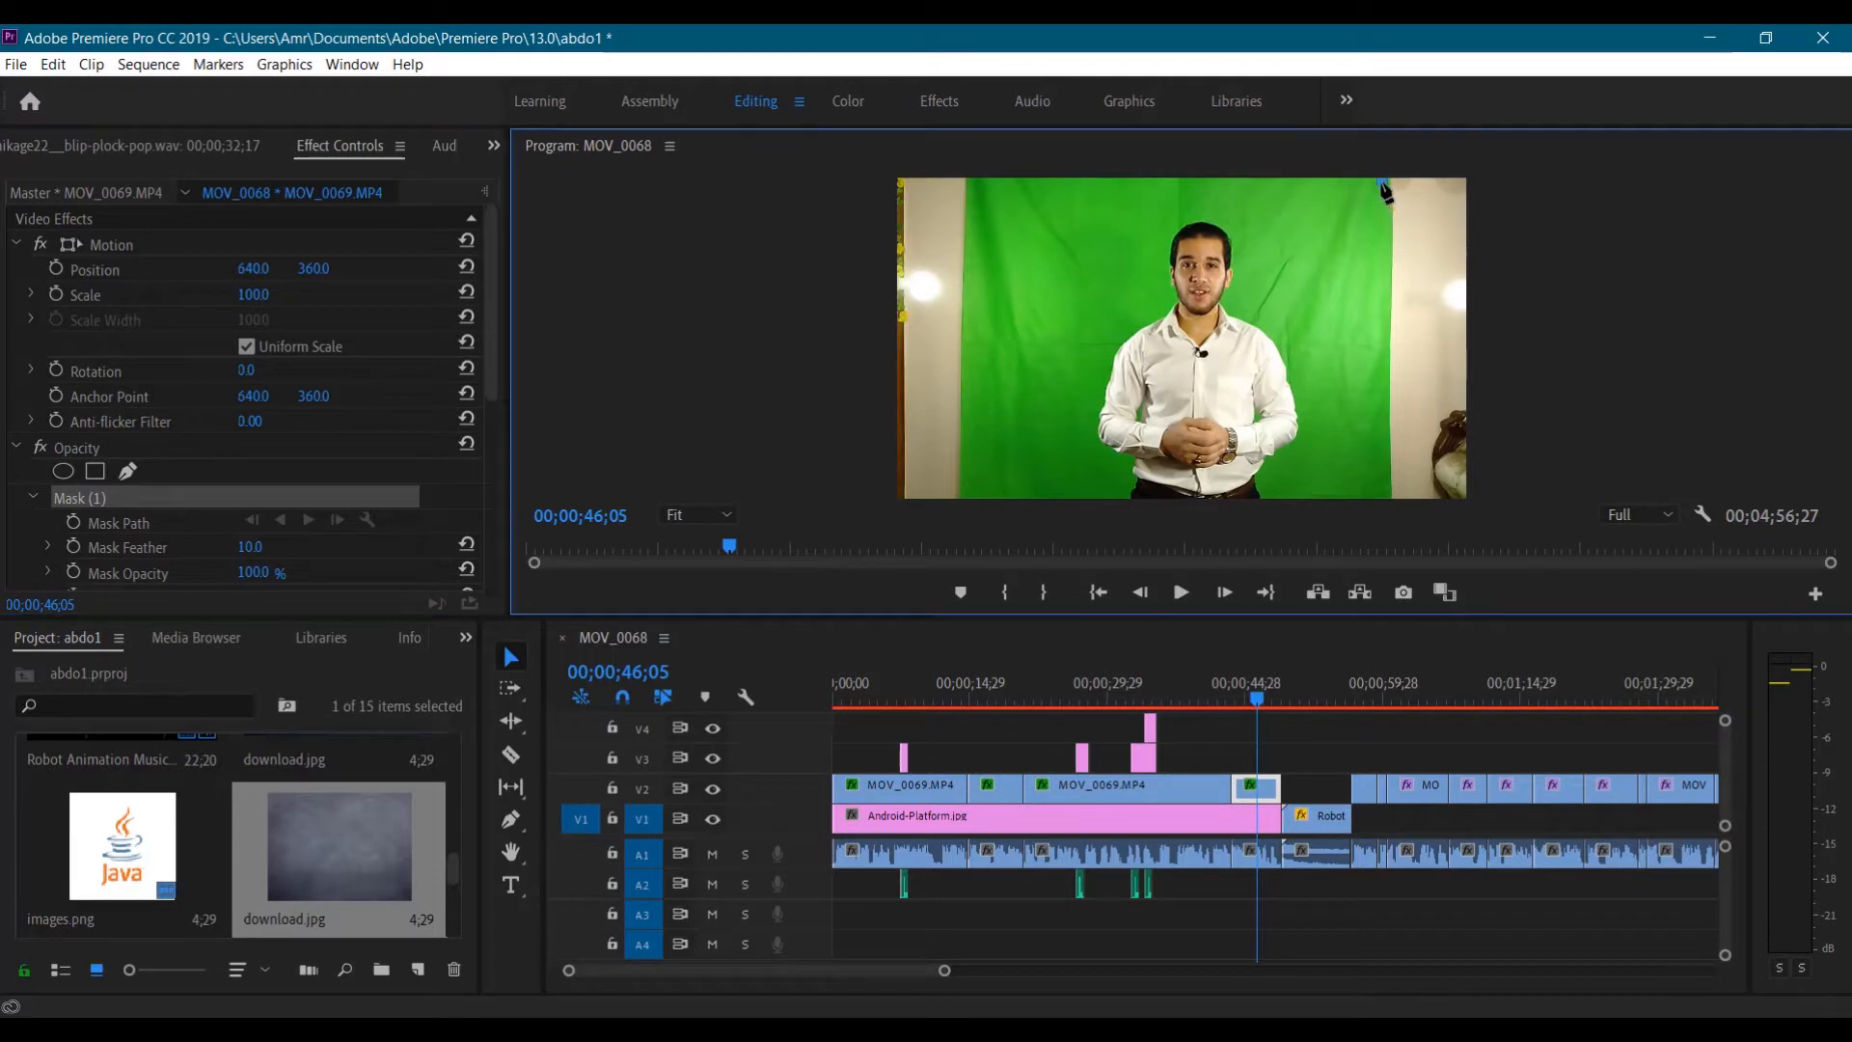
left_click(1004, 183)
left_click(1381, 183)
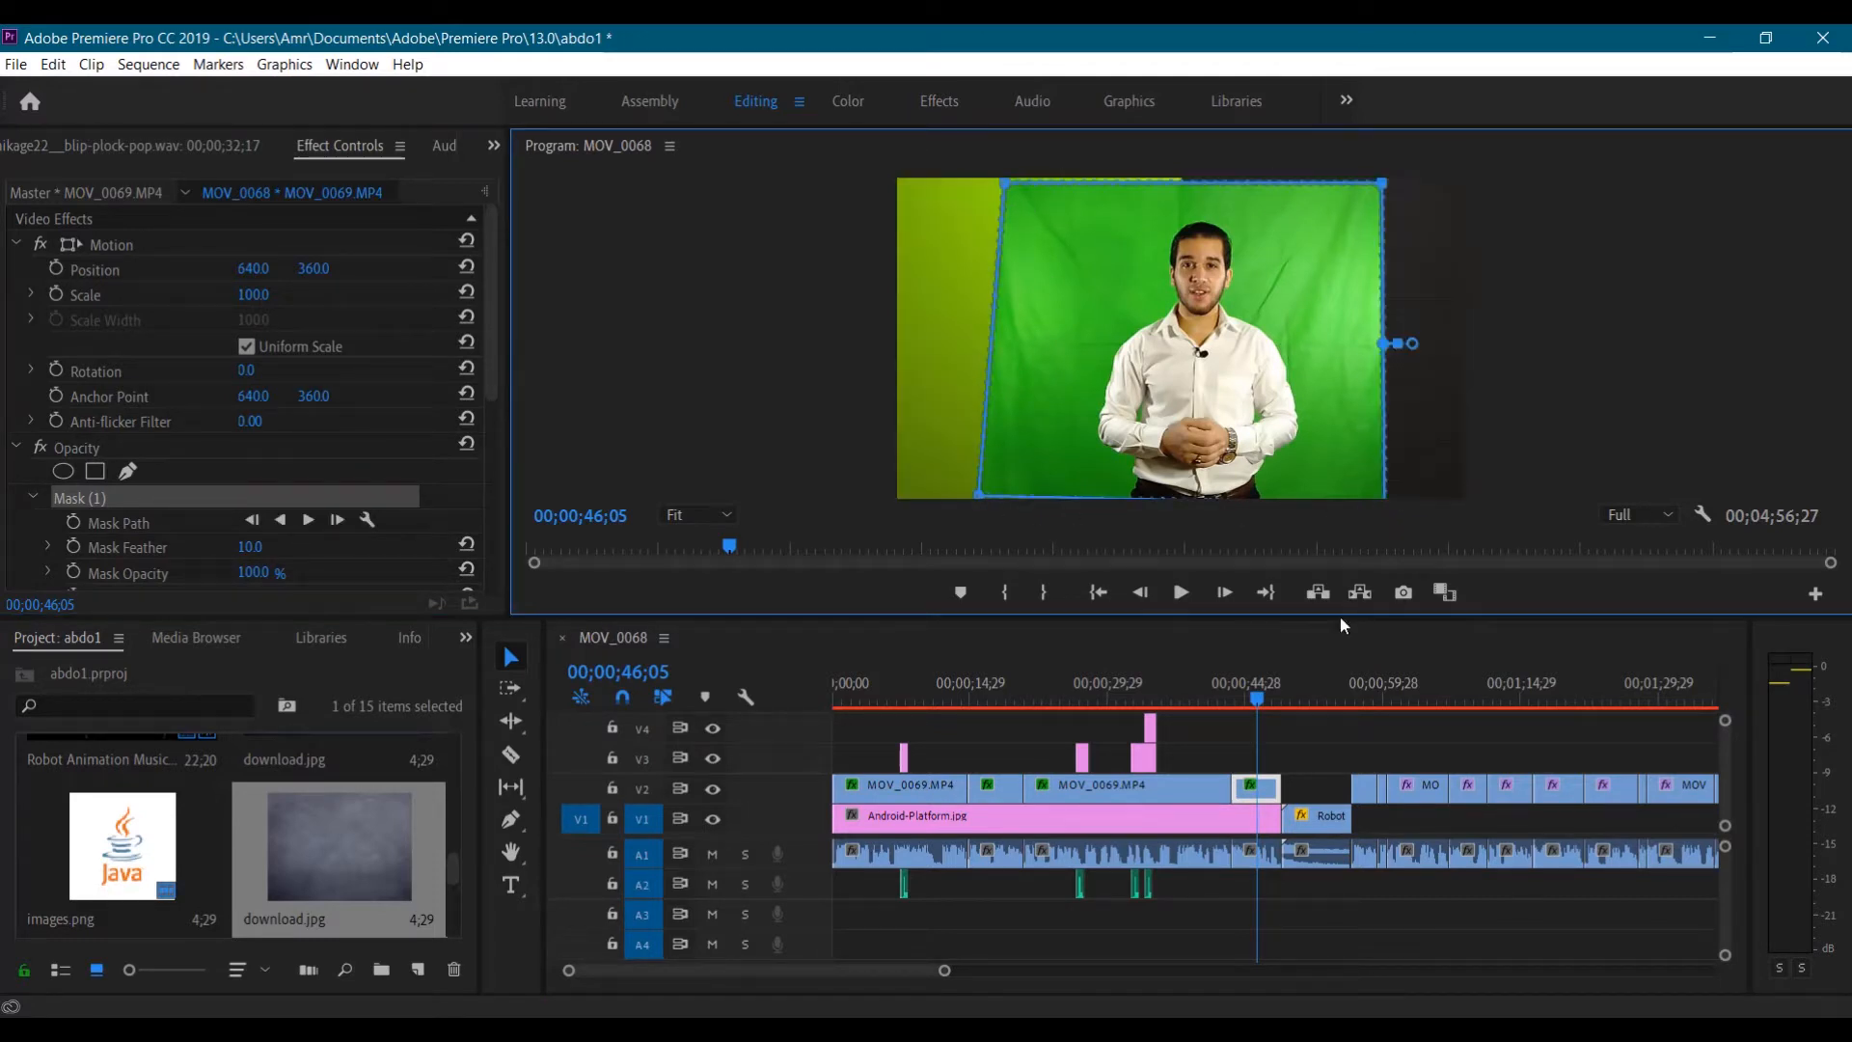
left_click(1360, 698)
left_click(127, 471)
left_click(1382, 190)
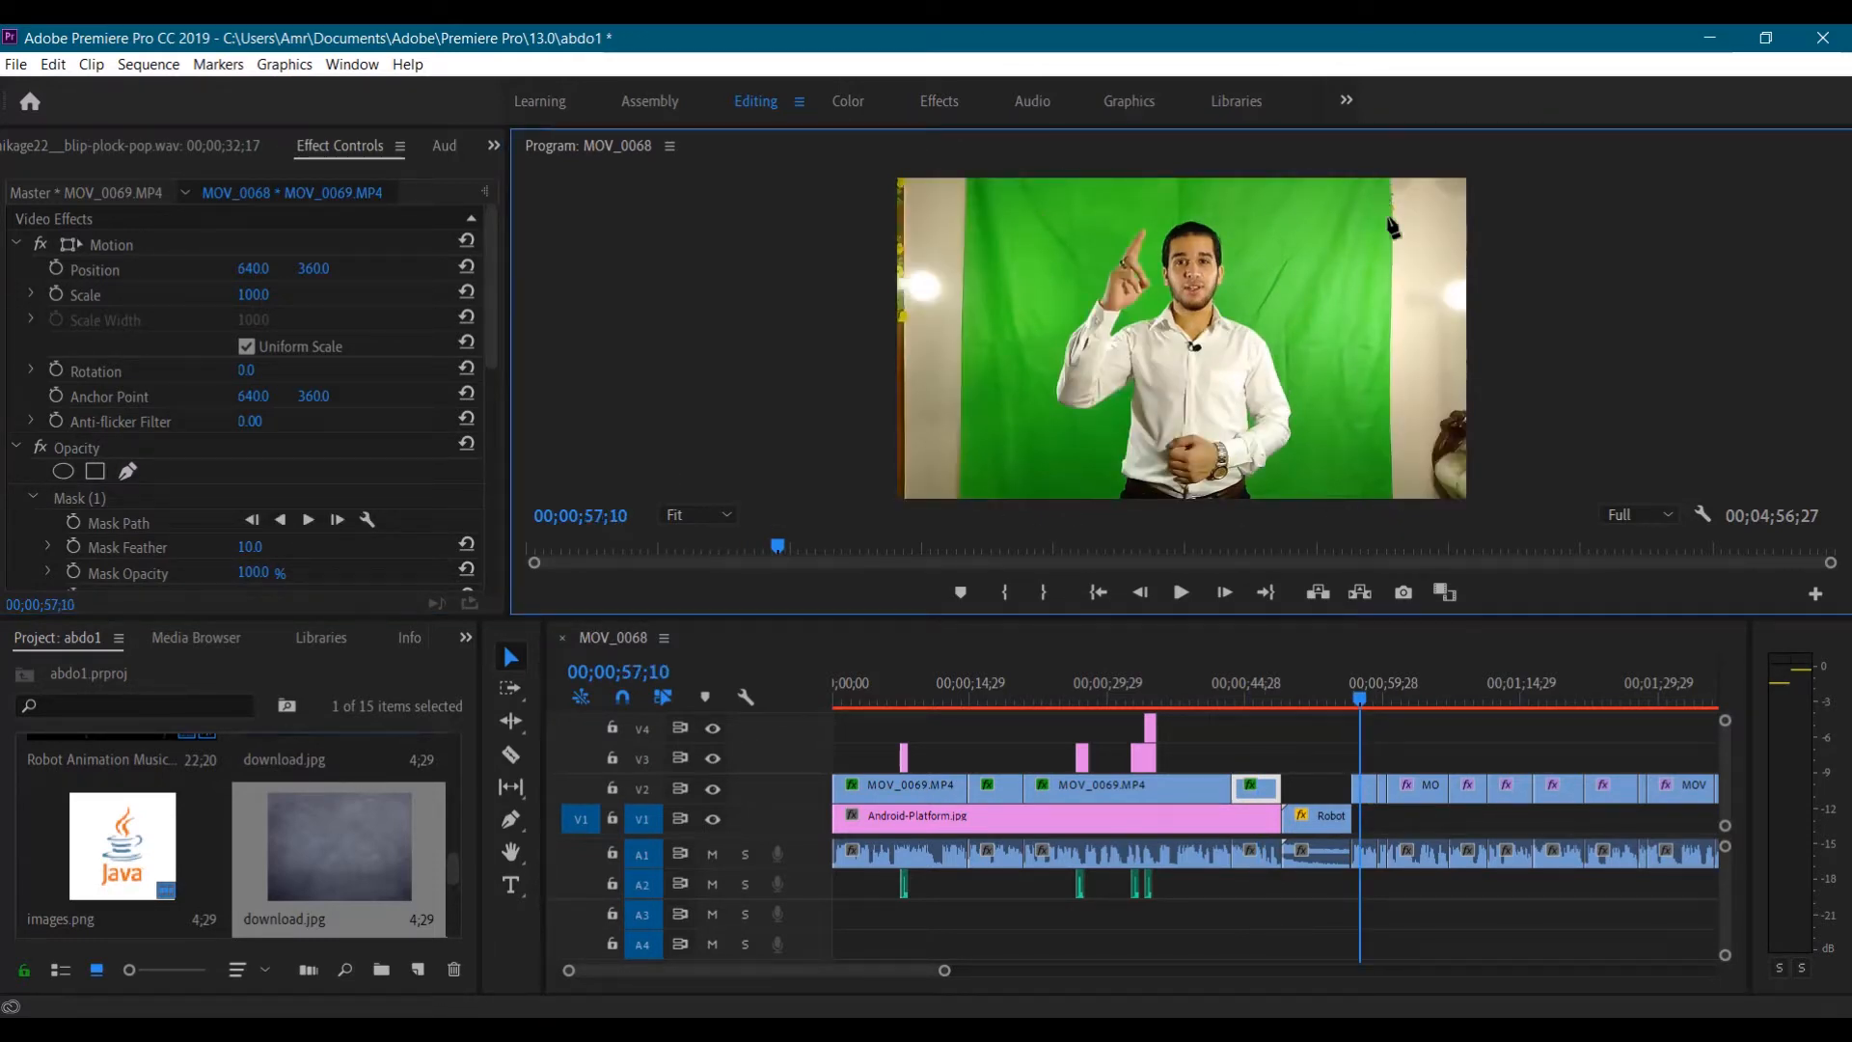
left_click(1260, 697)
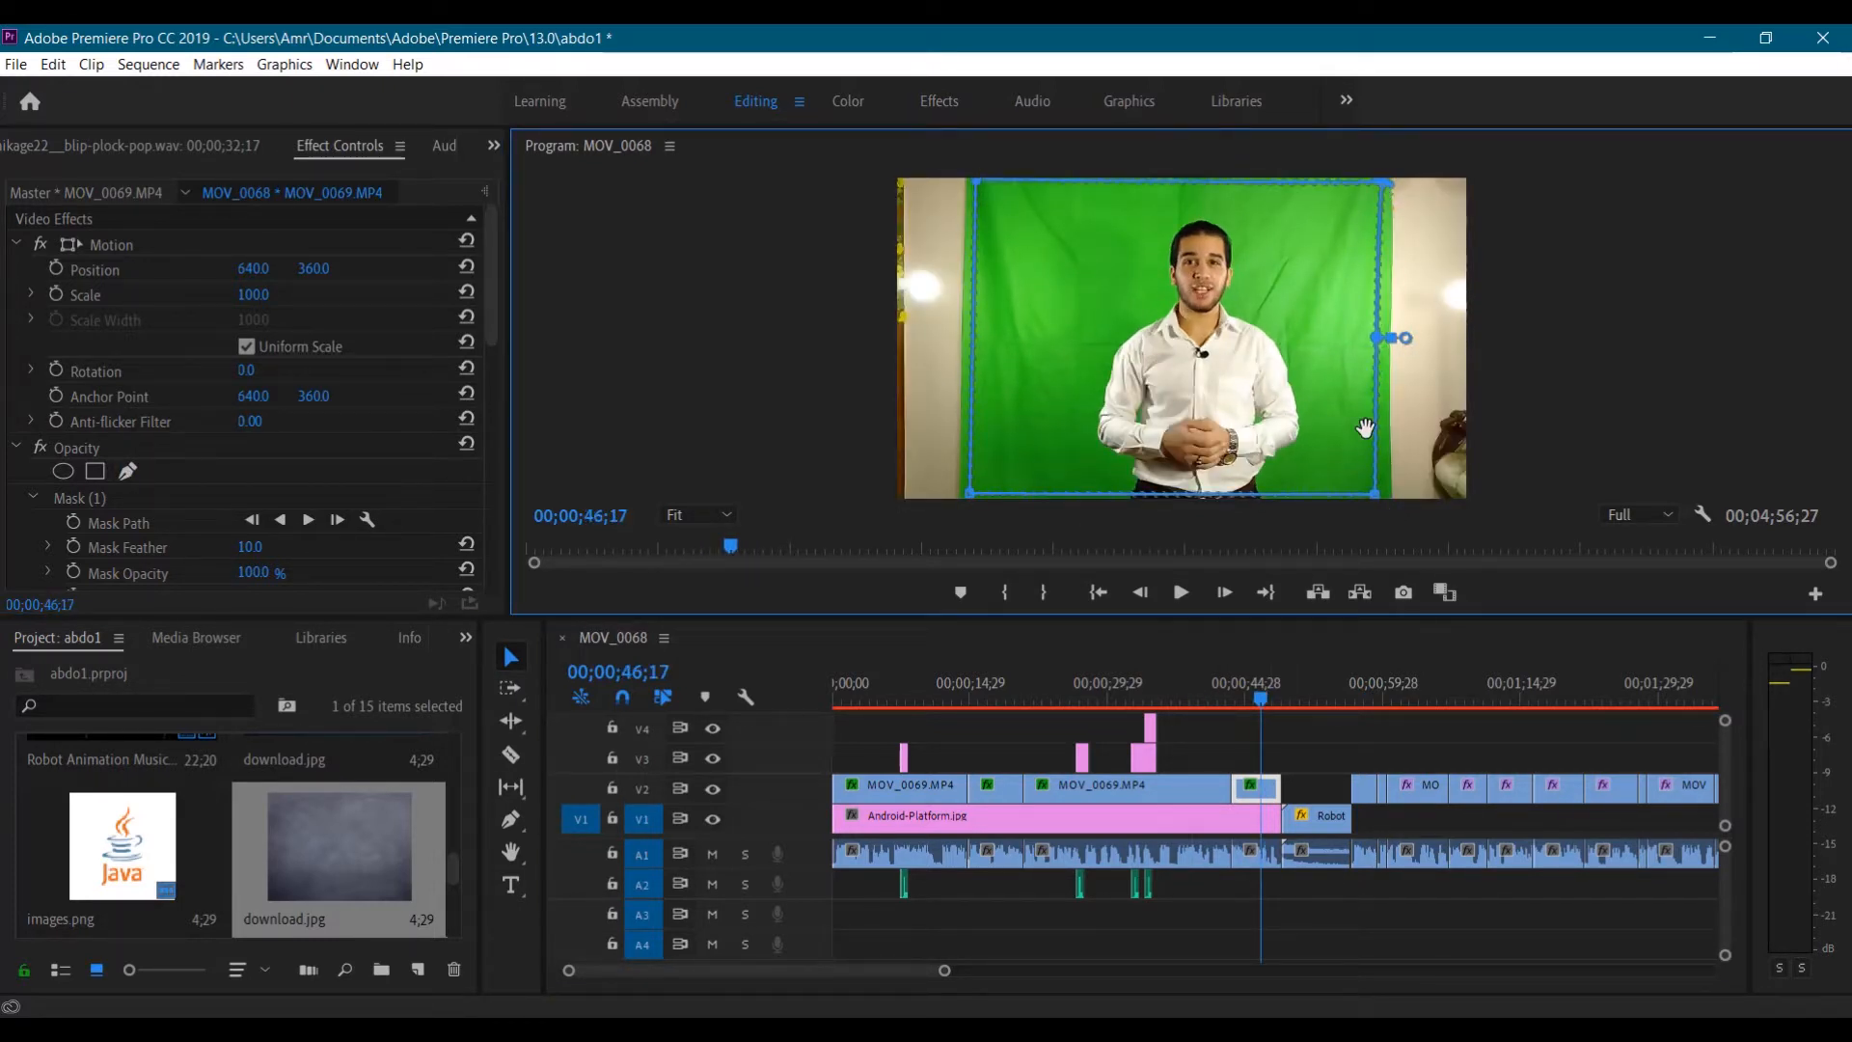
scroll(253, 434, "down", 2)
left_click_drag(1196, 696, 1247, 698)
scroll(252, 501, "down", 10)
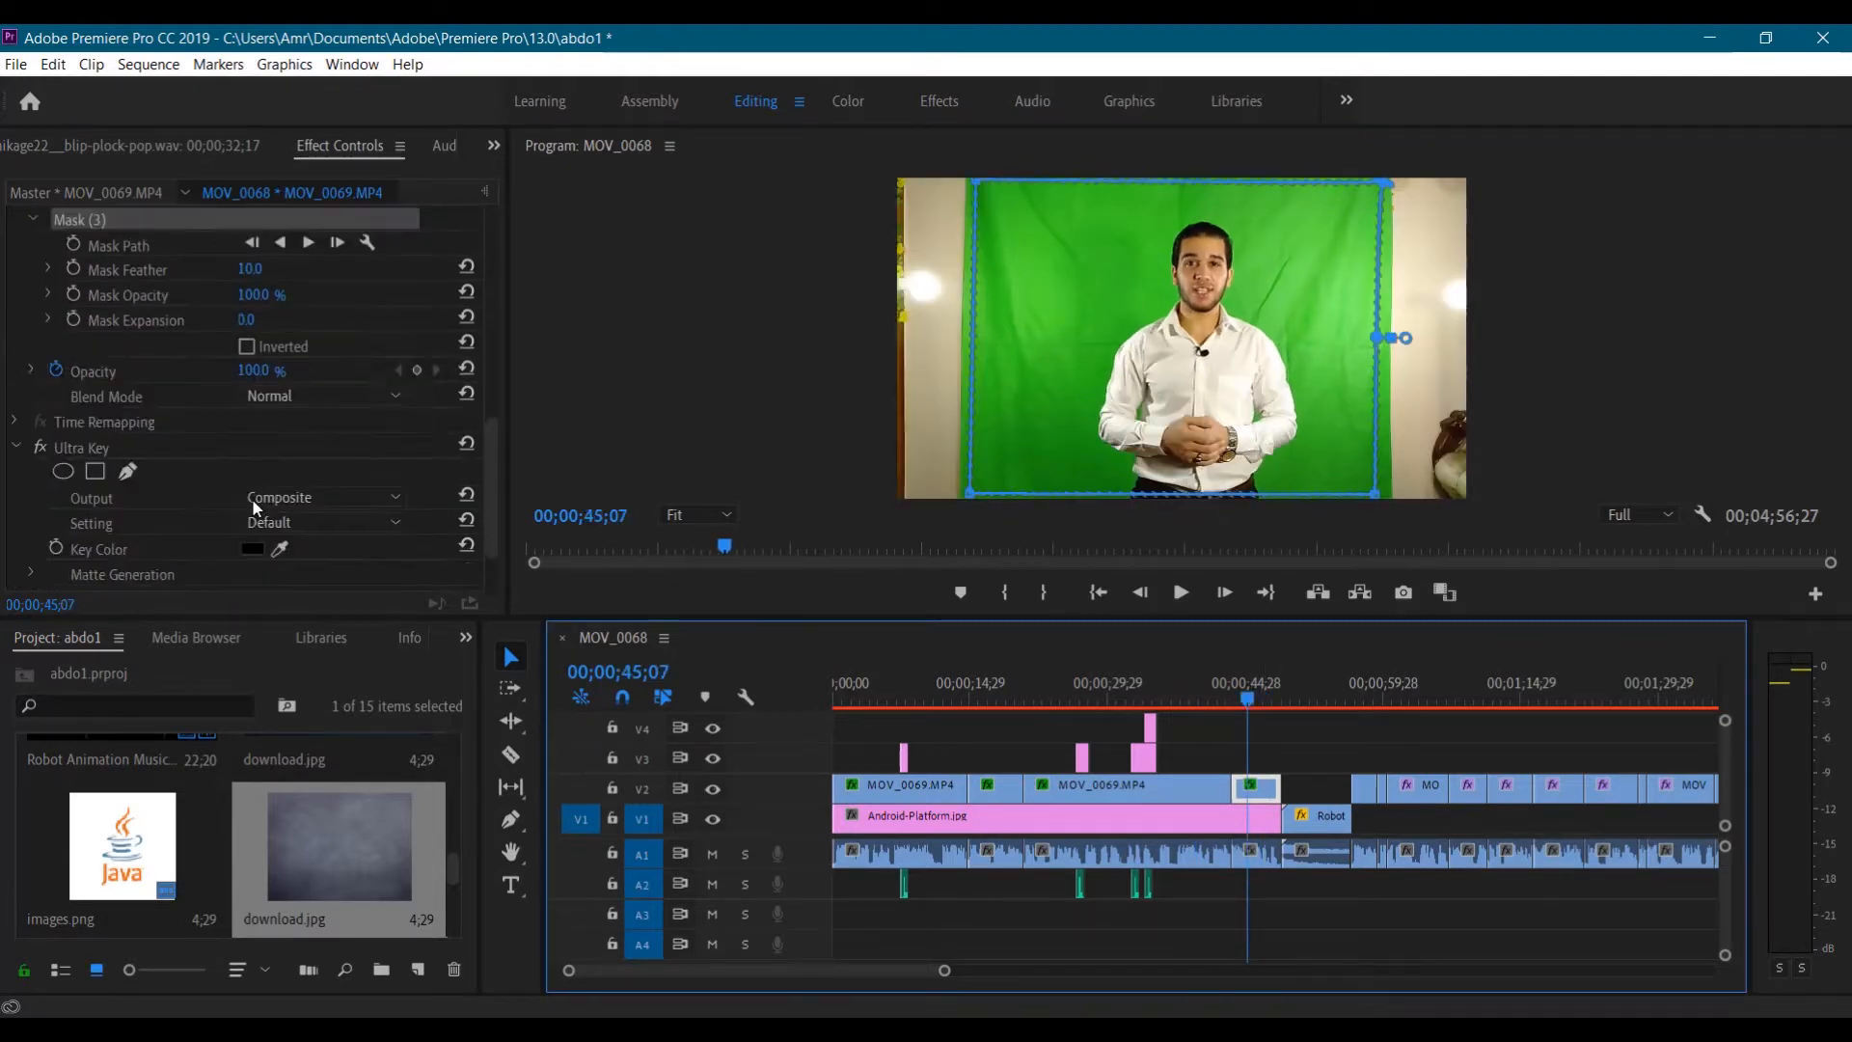
Delete the two extra Opacity masks from the fourth MOV_0069.MP4 clip, keeping its first mask
scroll(251, 499, "down", 1)
scroll(252, 500, "up", 3)
right_click(113, 269)
left_click(166, 435)
scroll(183, 328, "up", 6)
right_click(93, 289)
left_click(150, 455)
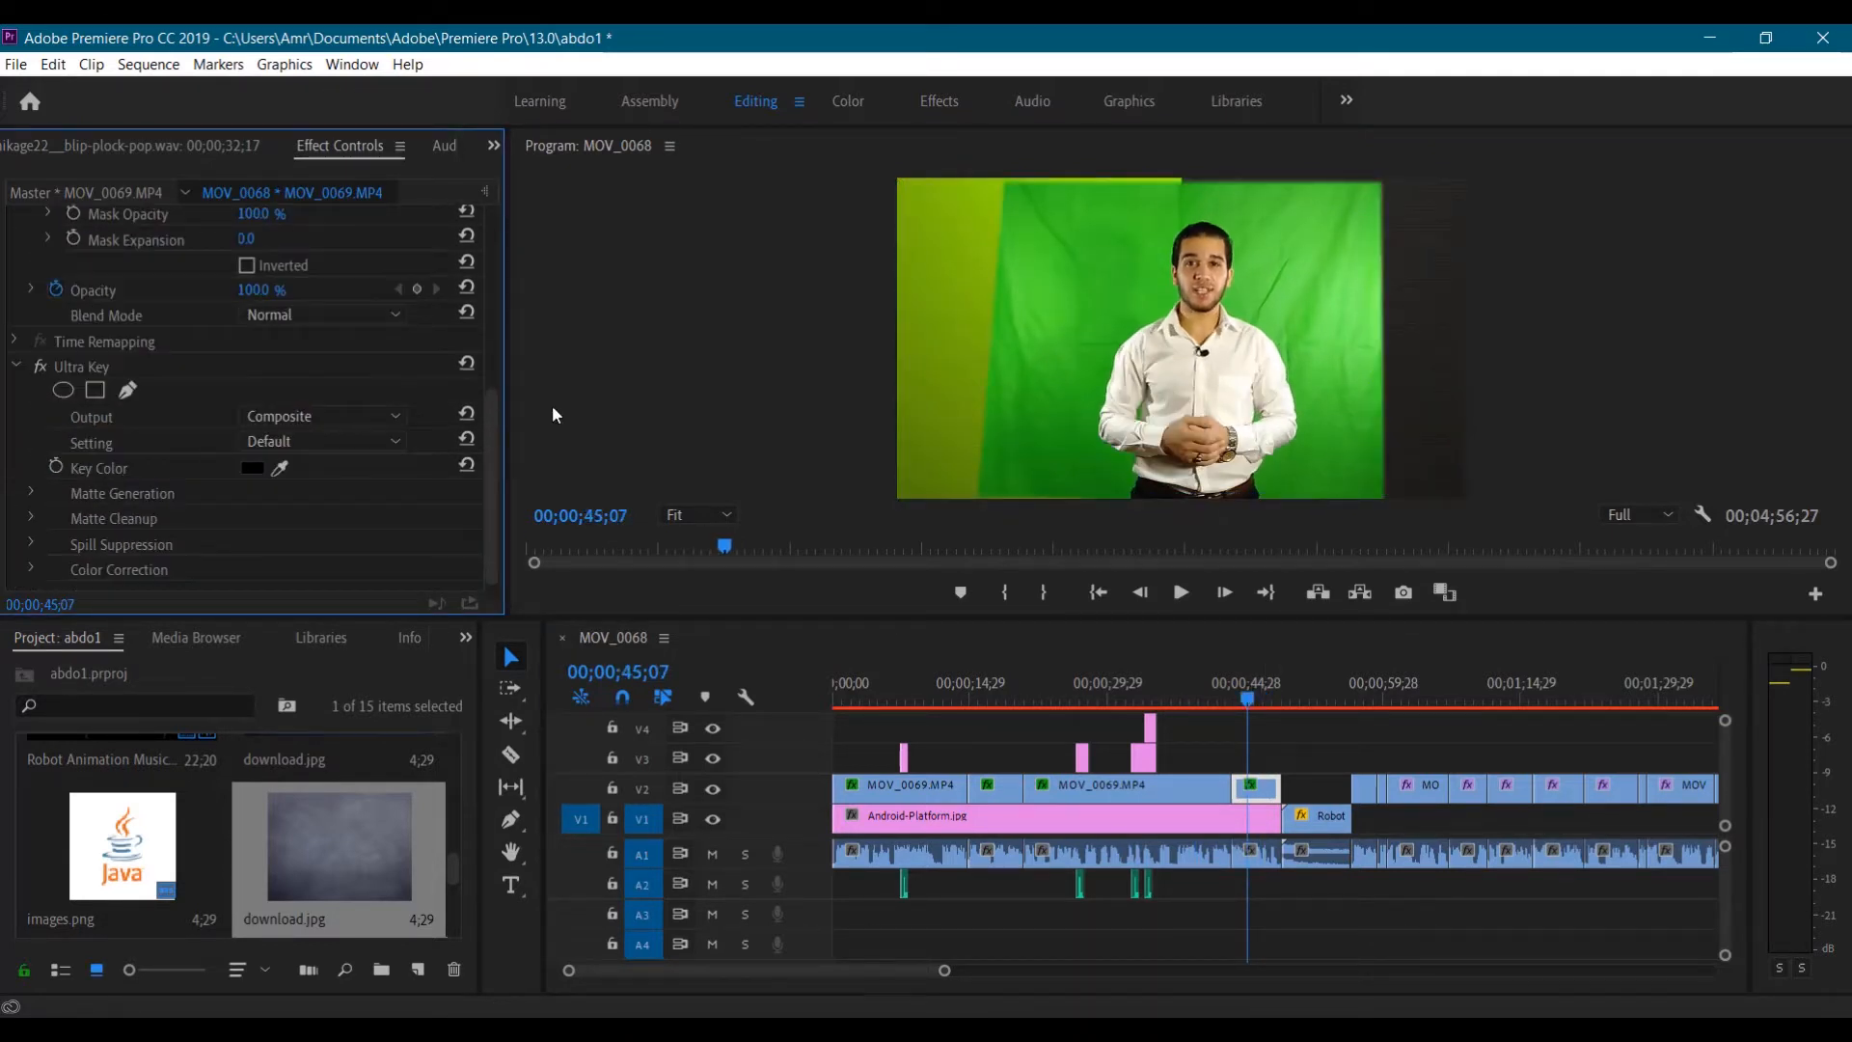
Select the V2 clip after the Robot clip and draw an Opacity pen mask around its green backdrop at 00;00;57;29
left_click(1364, 698)
left_click(126, 391)
left_click(1362, 786)
left_click(1256, 697)
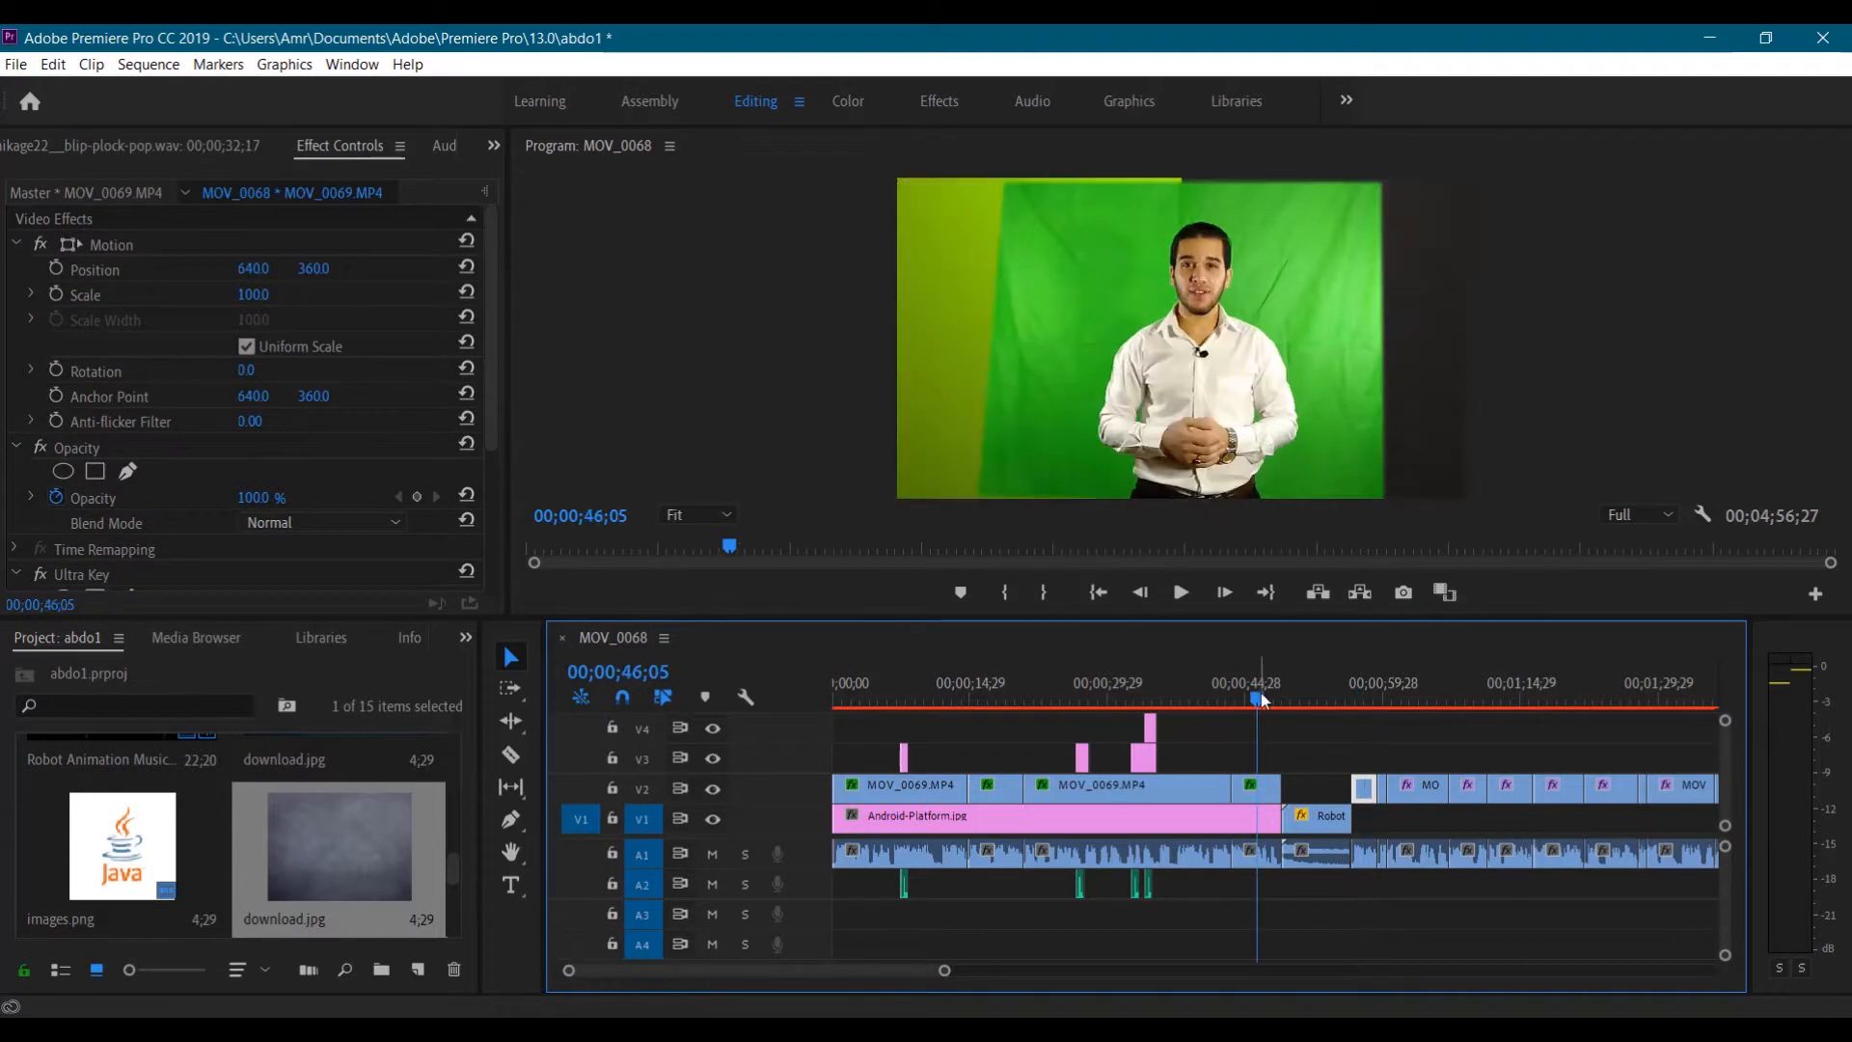
left_click(1365, 698)
left_click(128, 472)
left_click(1383, 183)
left_click(1384, 494)
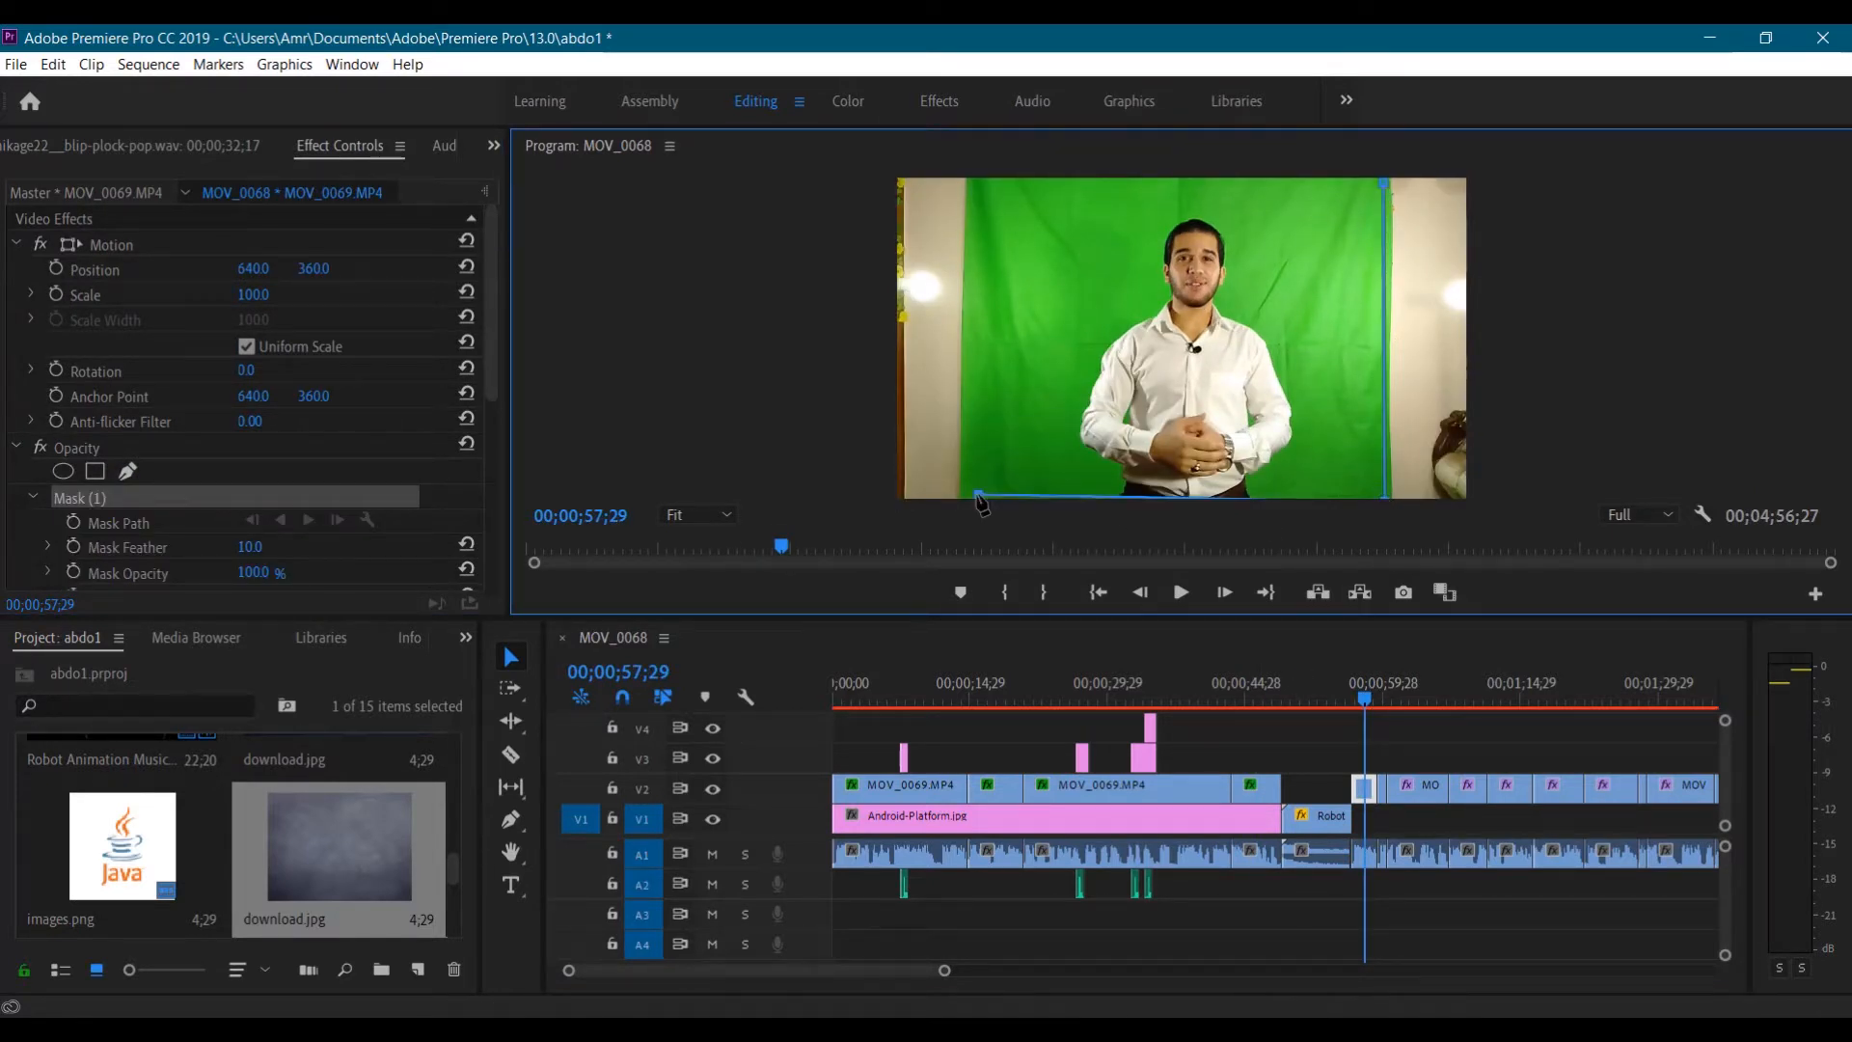
left_click(989, 181)
left_click(1382, 183)
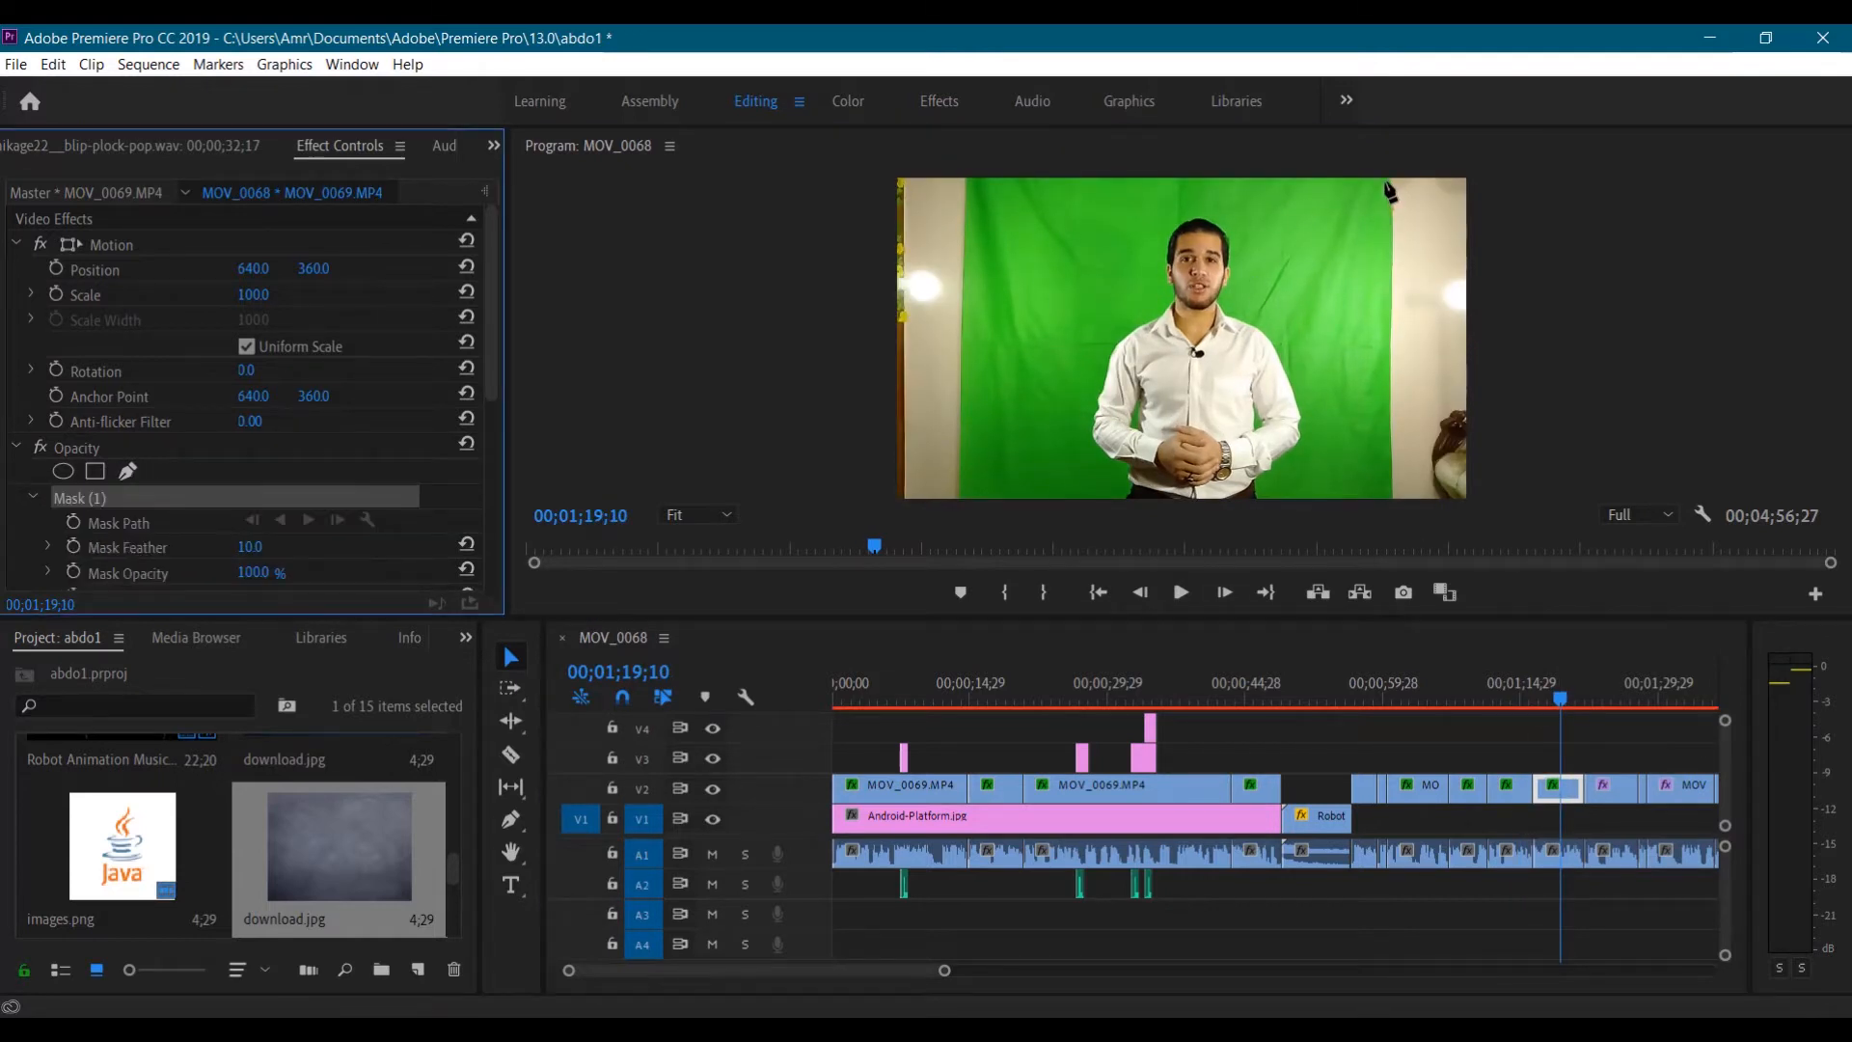
Draw Opacity pen masks around the green backdrop on the V2 clips at 00;01;19;10 and 00;01;23;25
left_click(1389, 494)
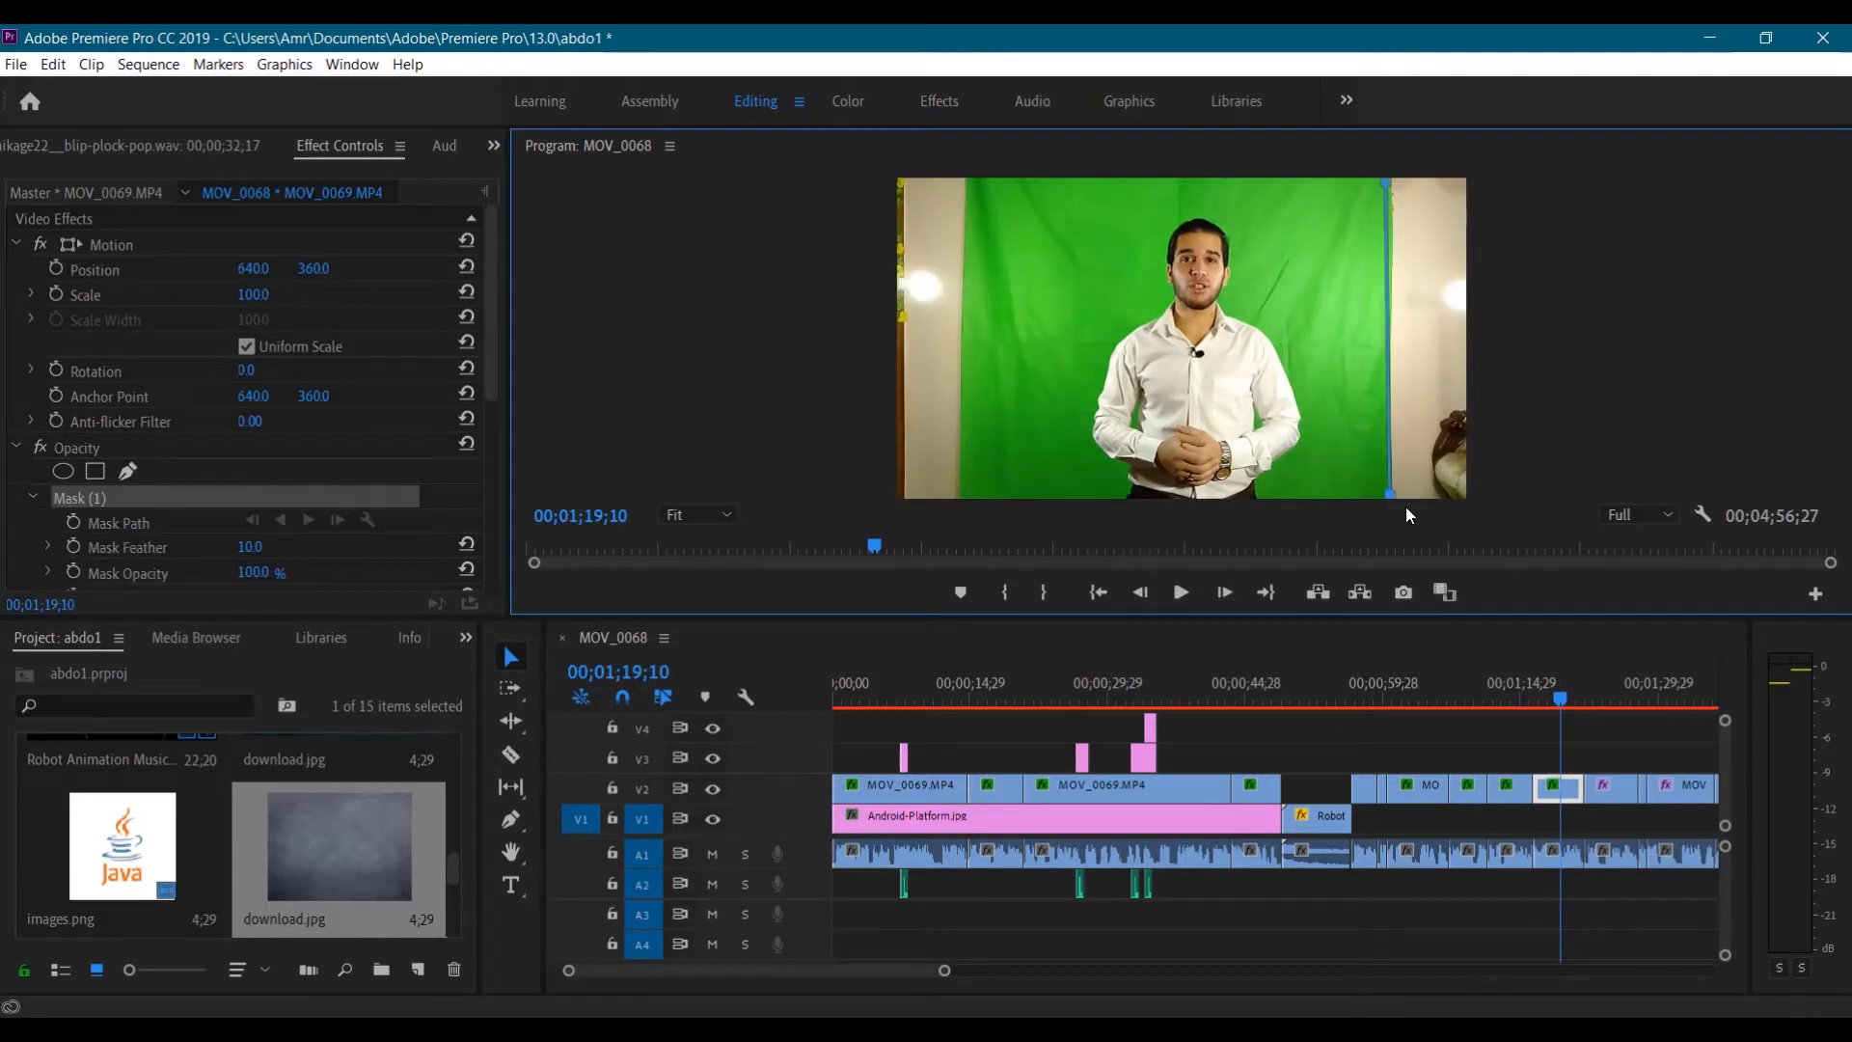
left_click(965, 181)
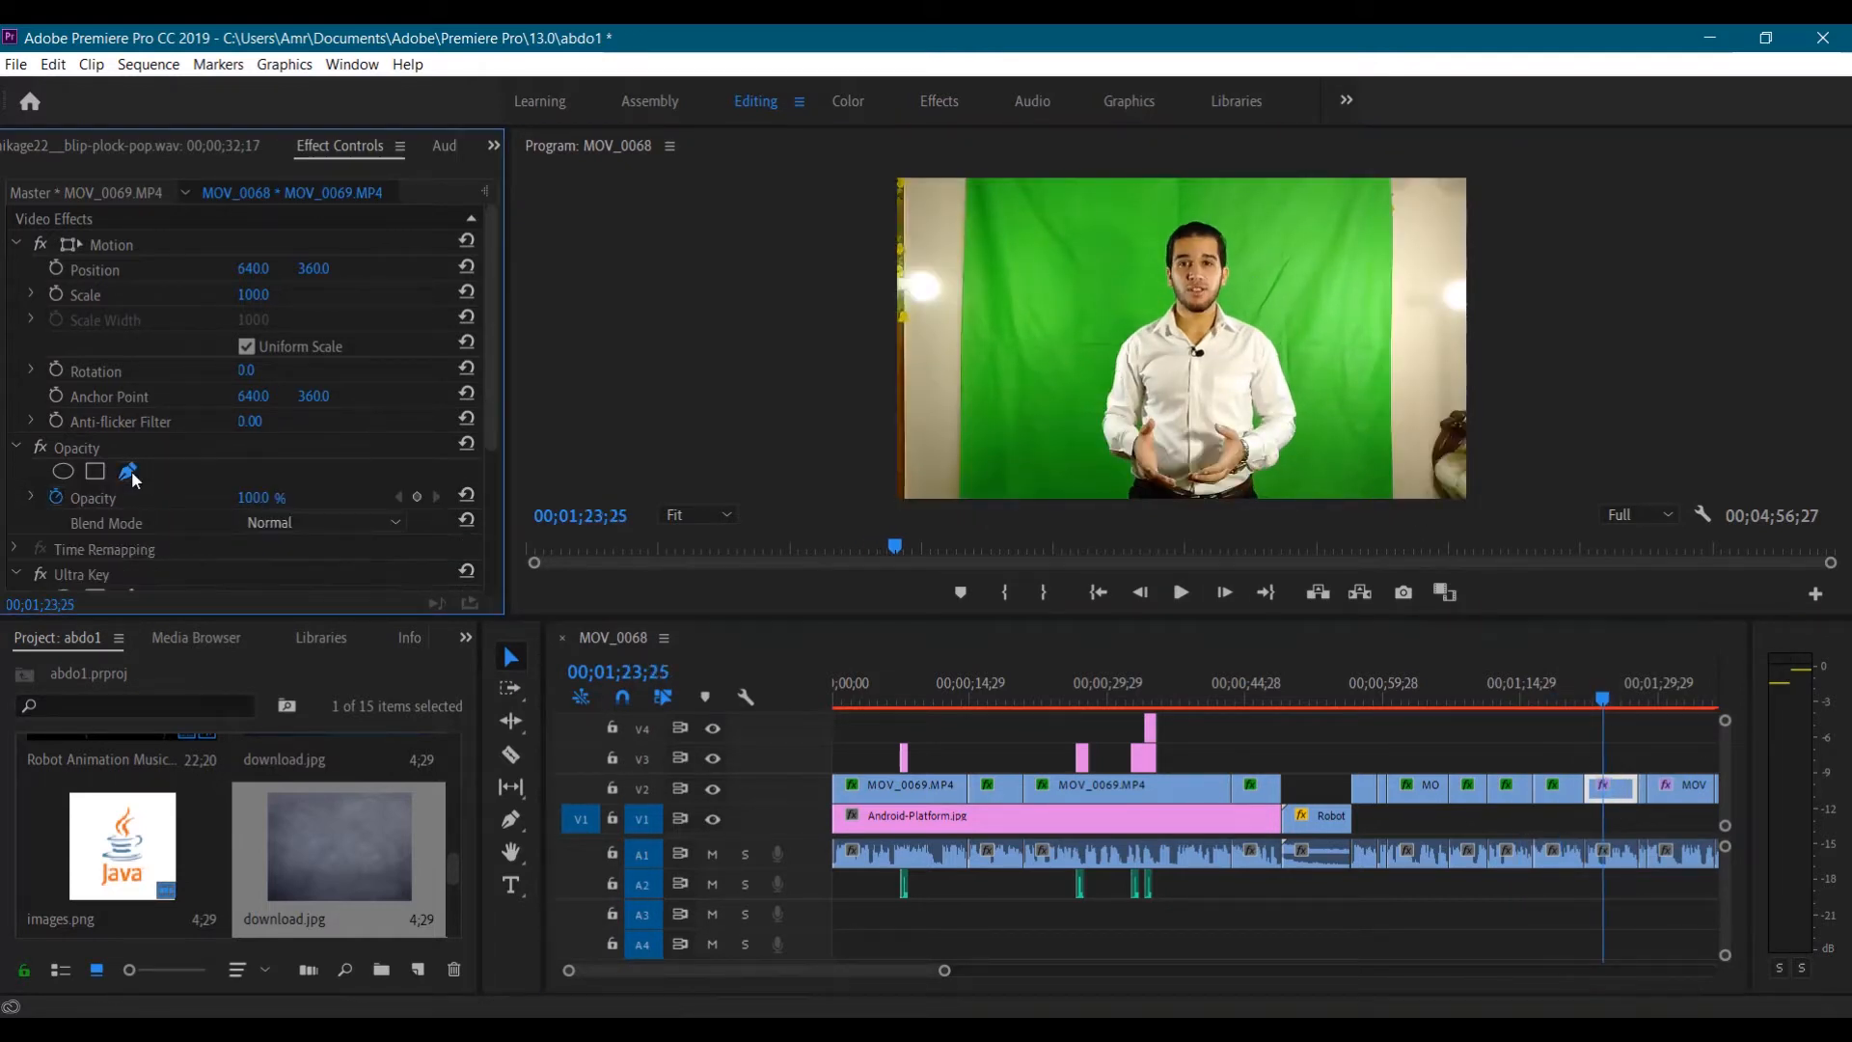
left_click(1386, 182)
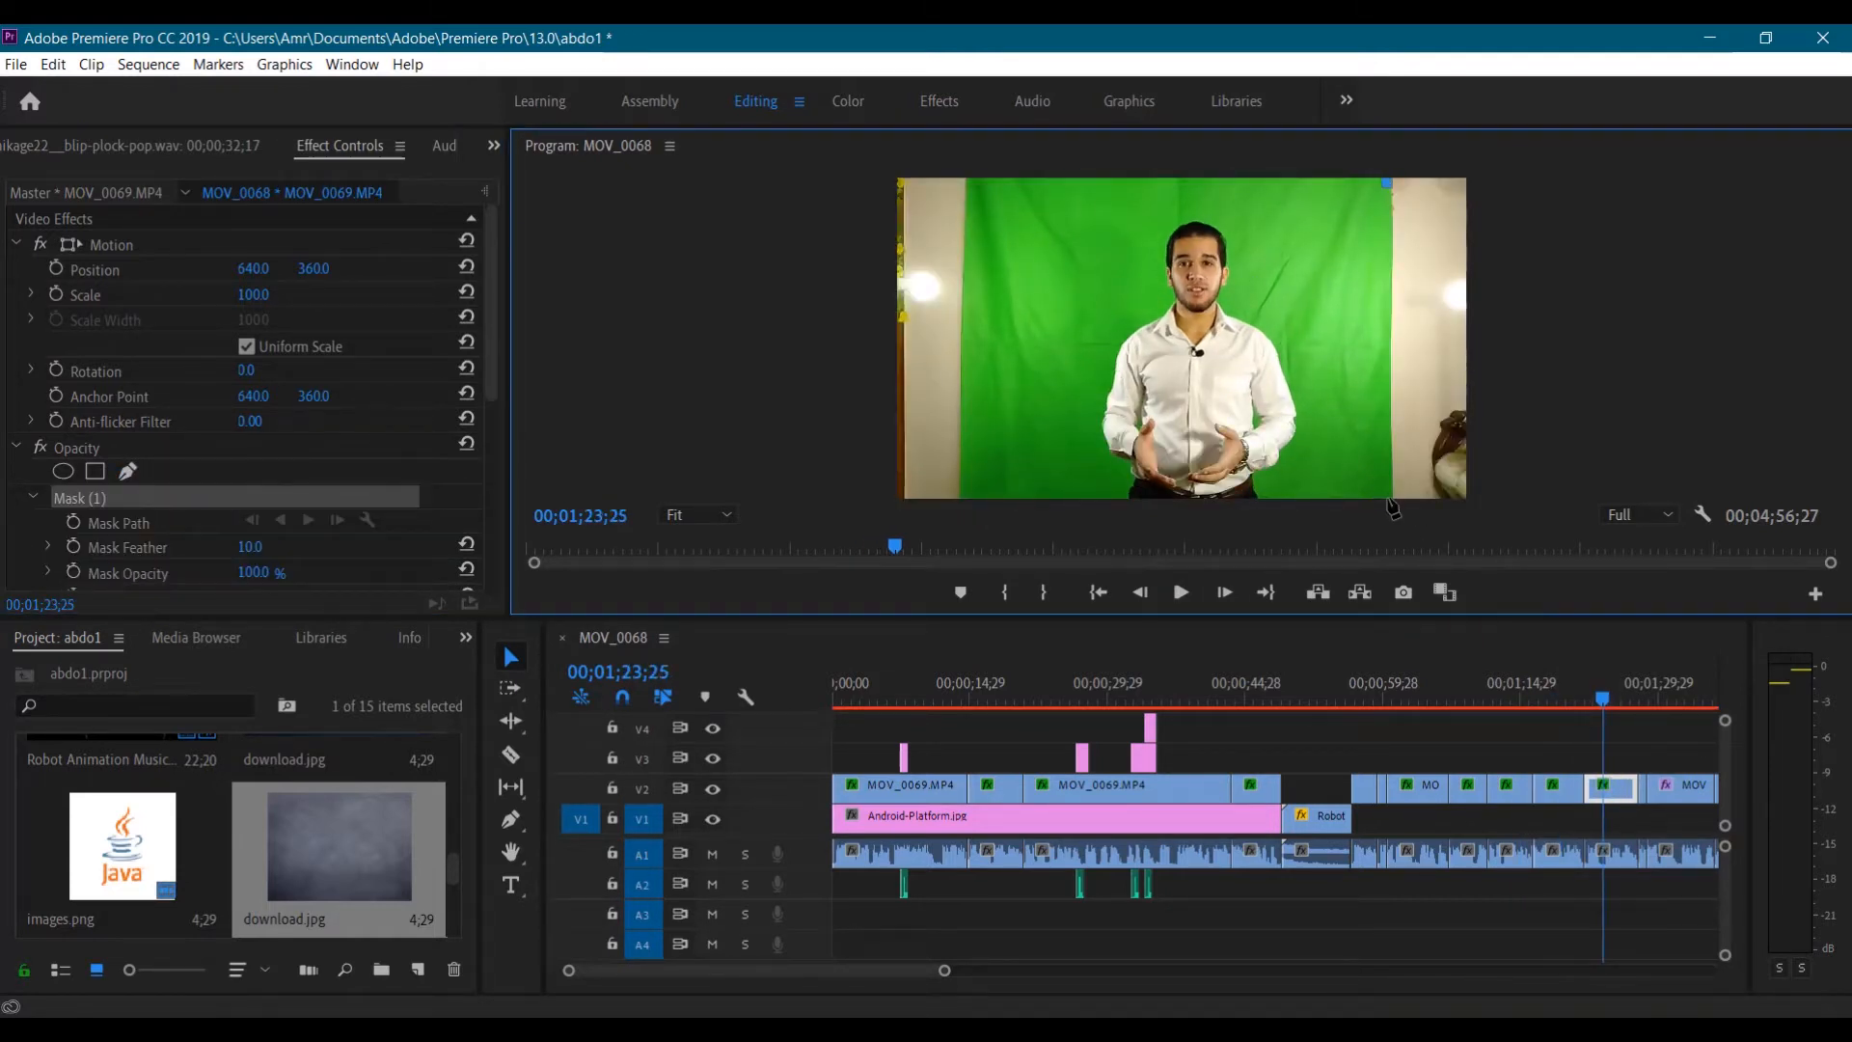
left_click(1386, 183)
Mask the green backdrop with the Opacity pen on the V2 clips at 00;01;28;05 and 00;01;32;00 and on the clips that follow
left_click(1640, 698)
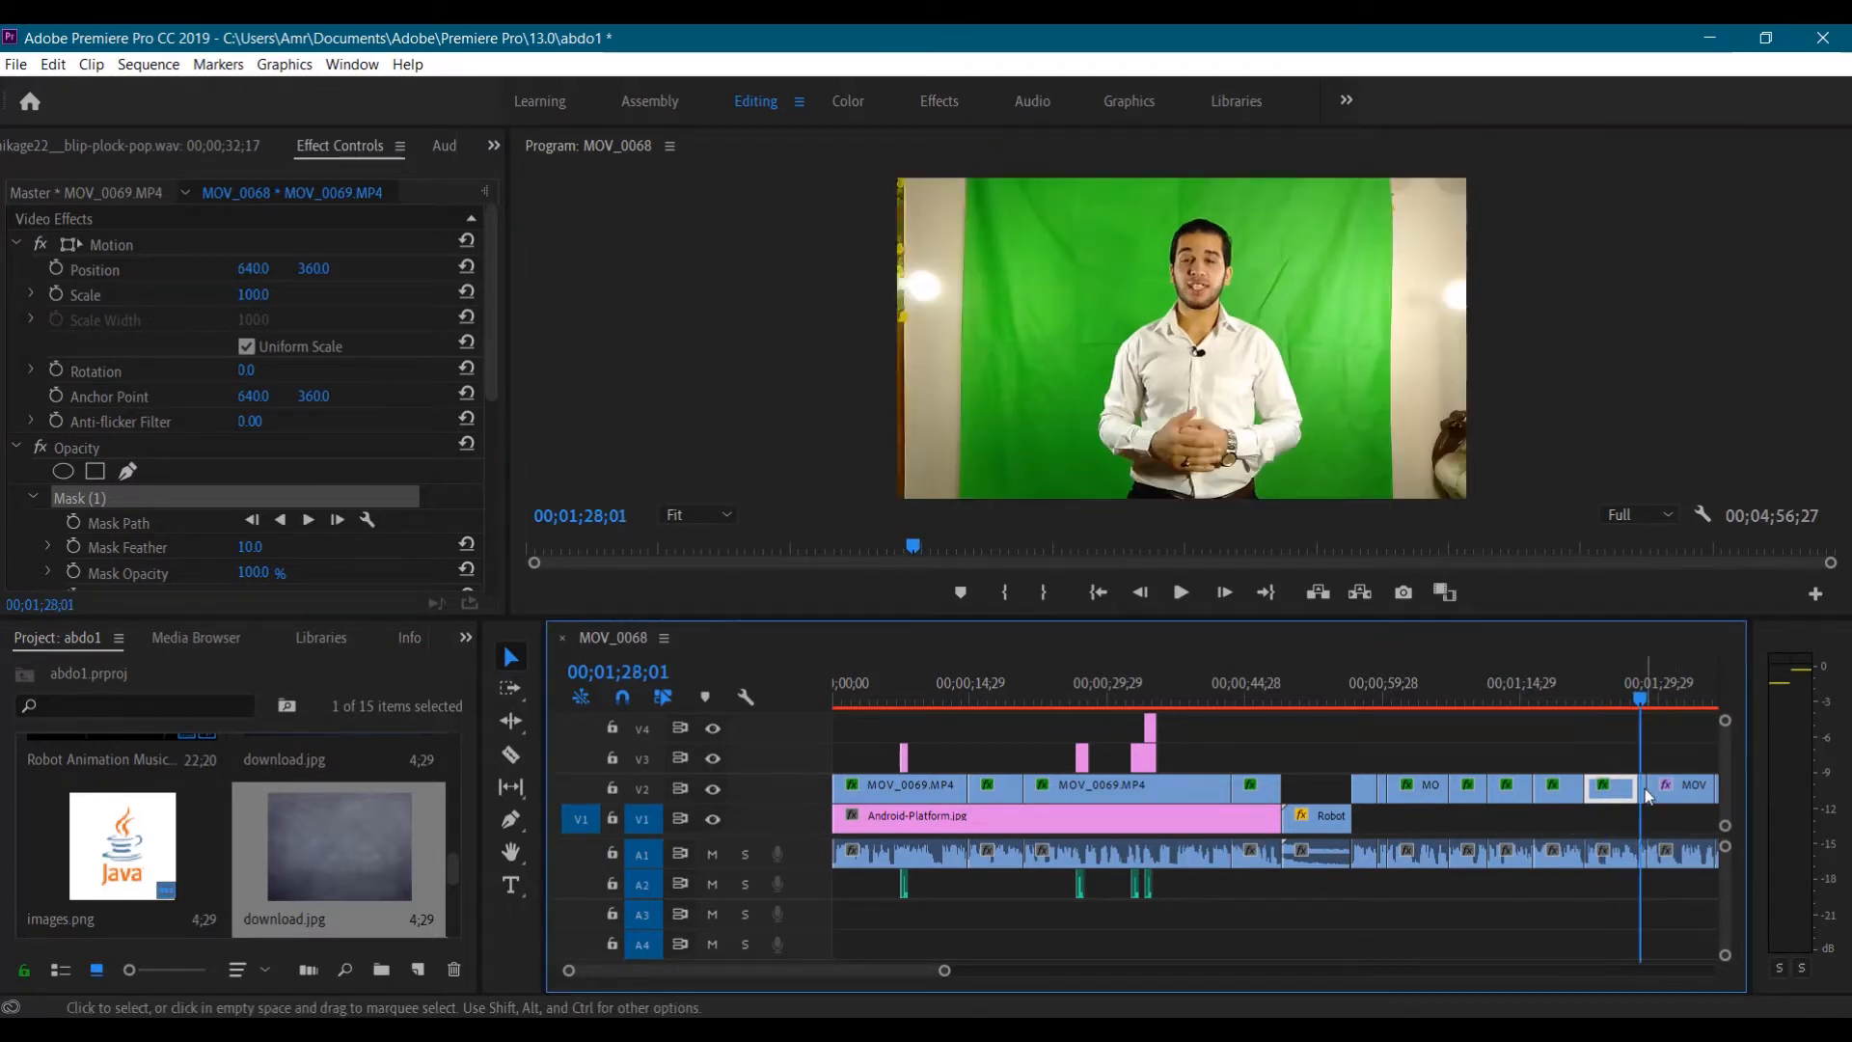
left_click(1643, 792)
left_click_drag(1633, 701, 1634, 701)
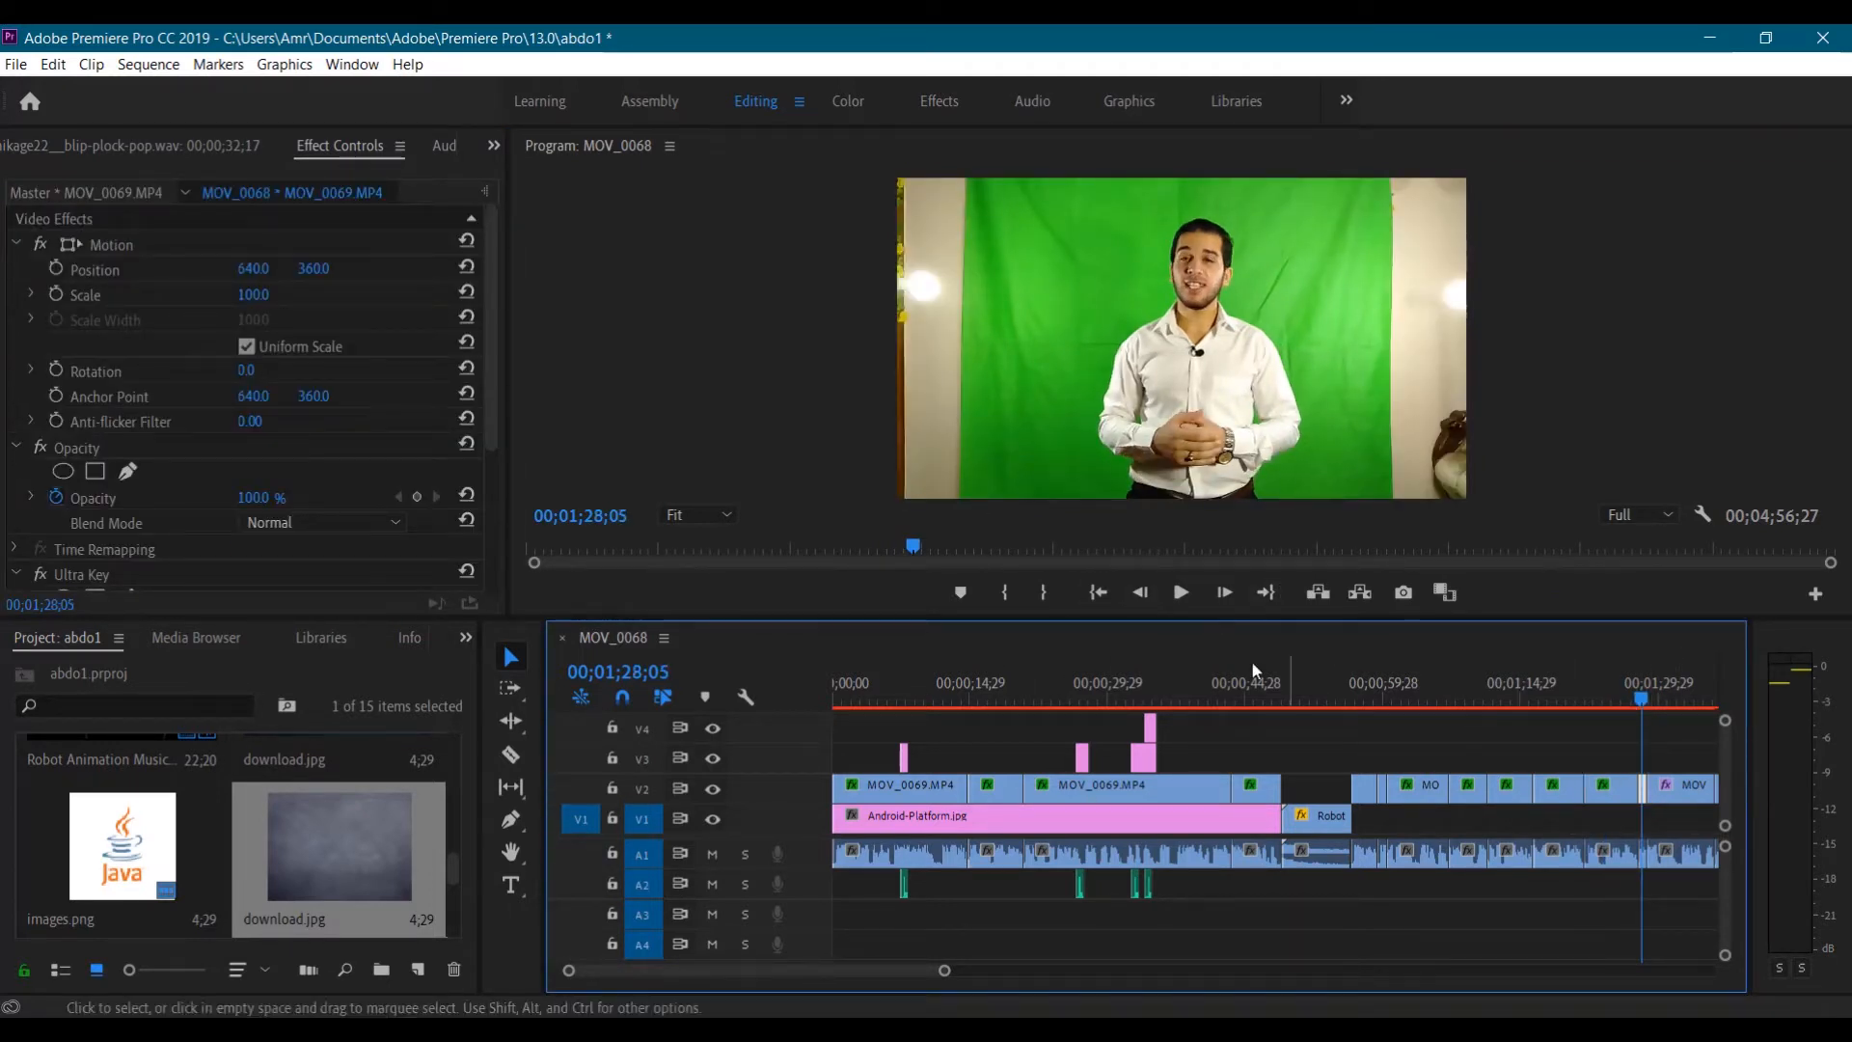
left_click(1386, 186)
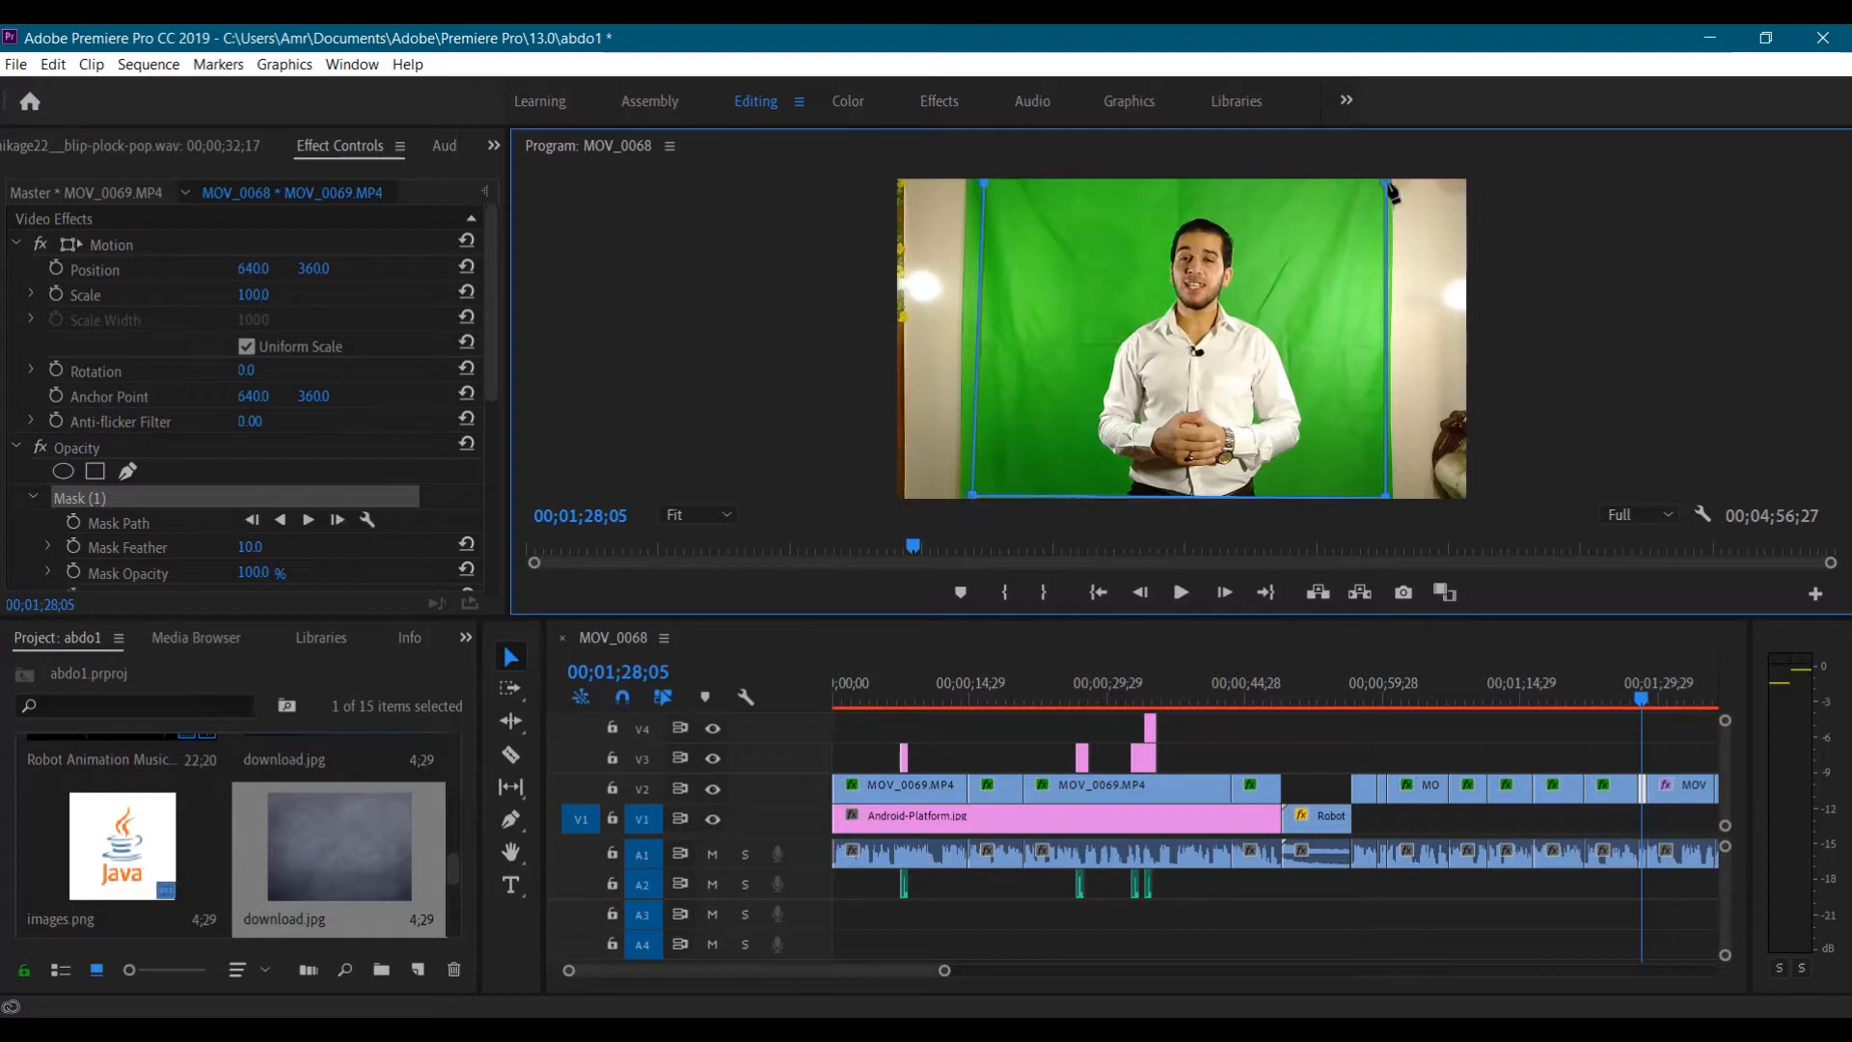
key("Down")
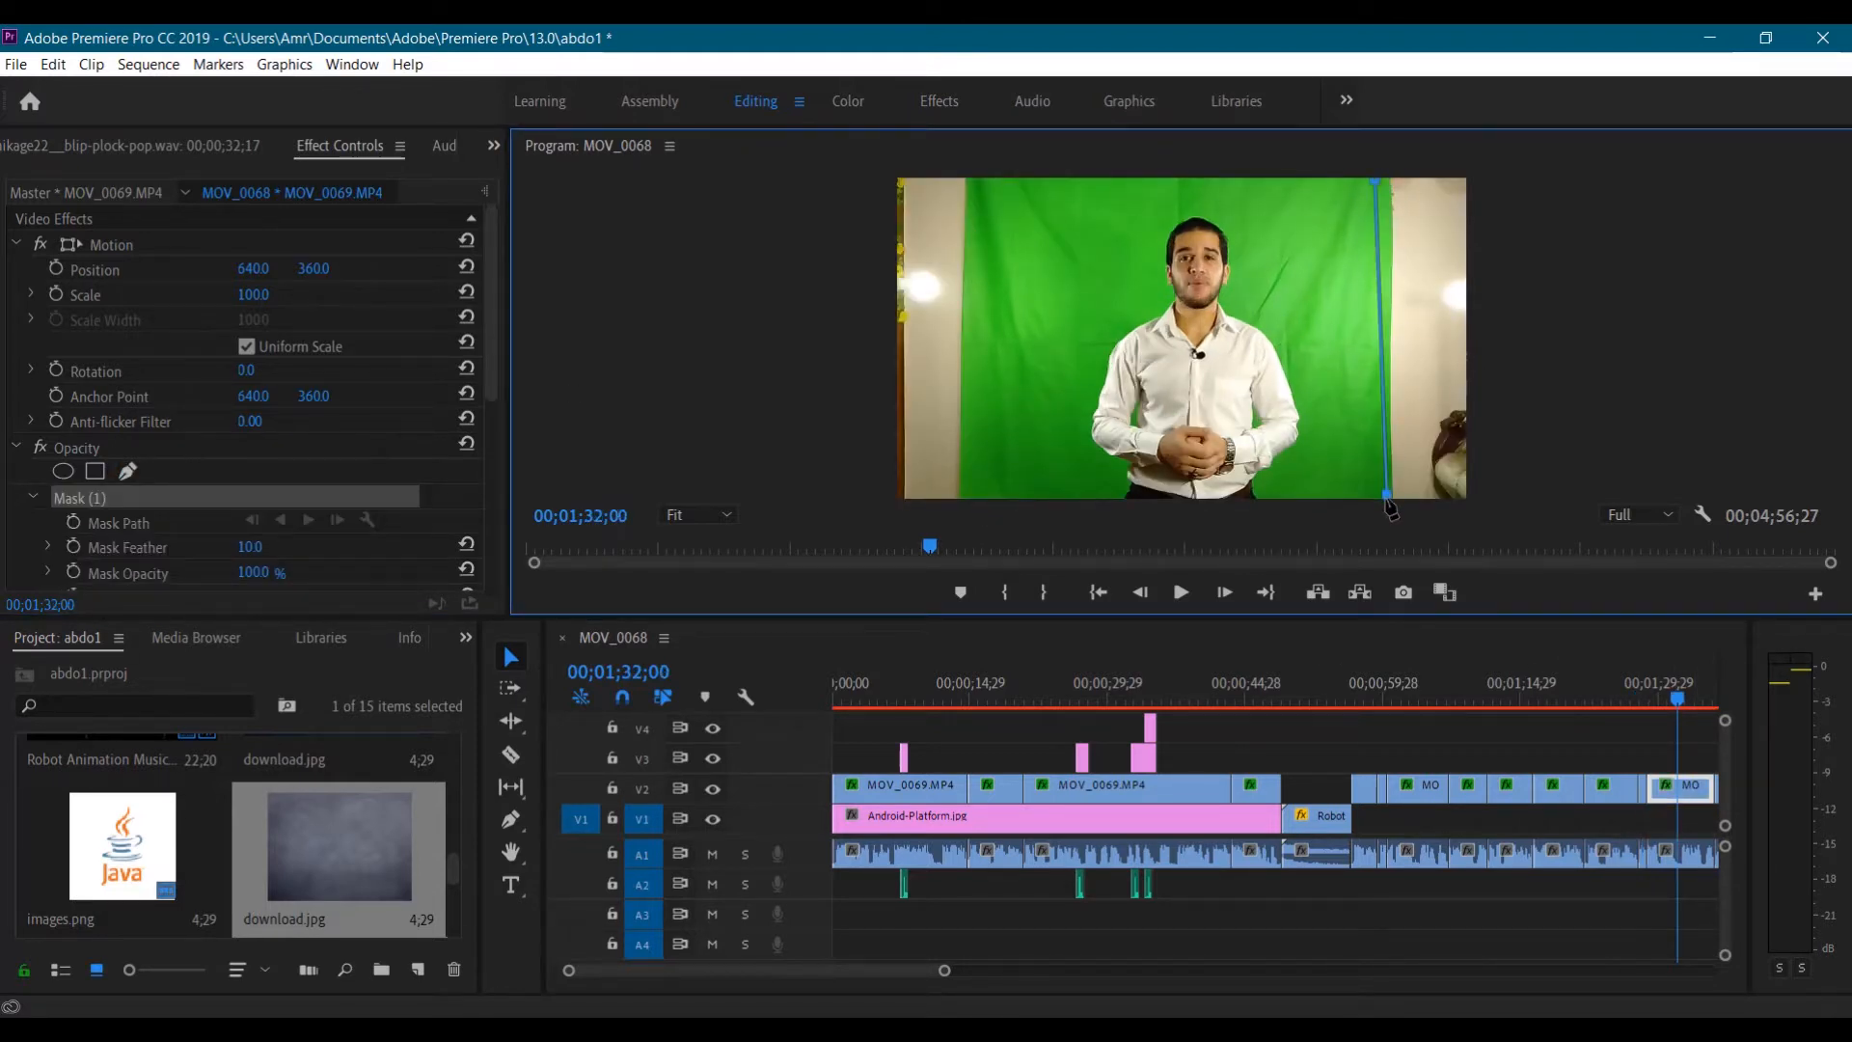
key("Down")
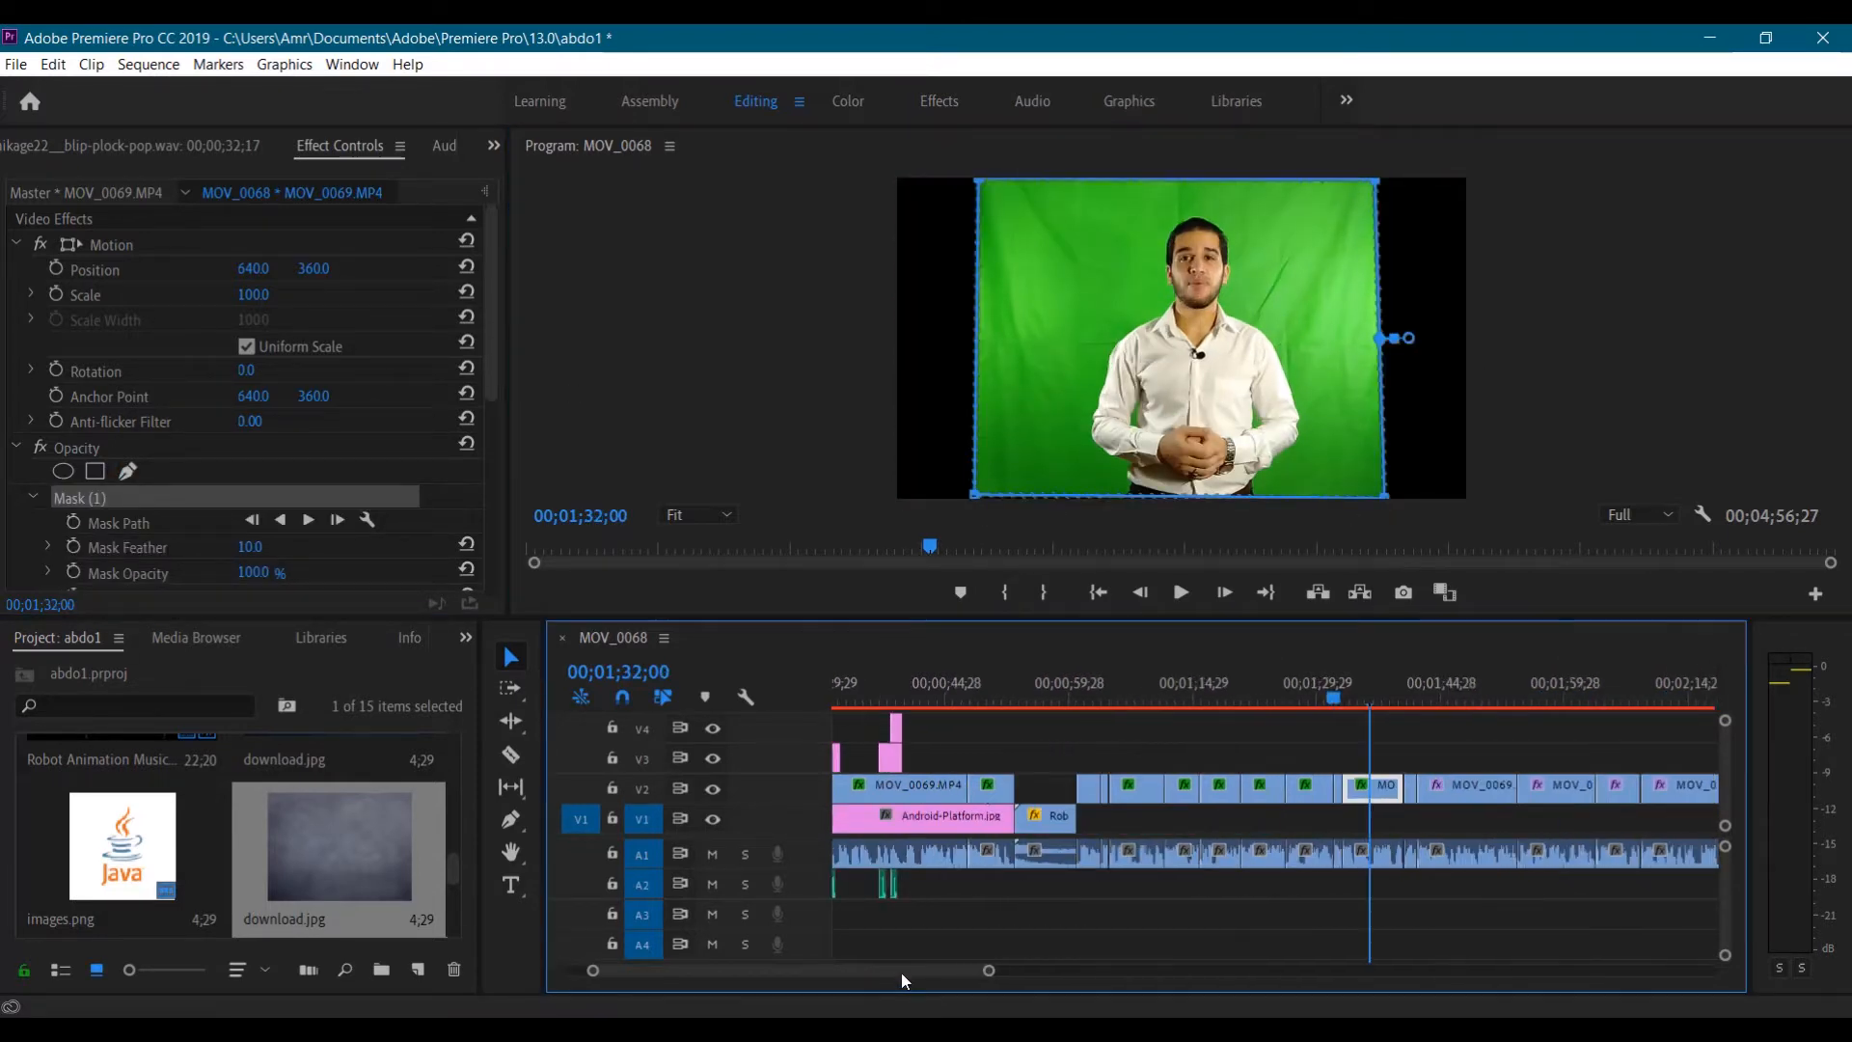
left_click(1384, 181)
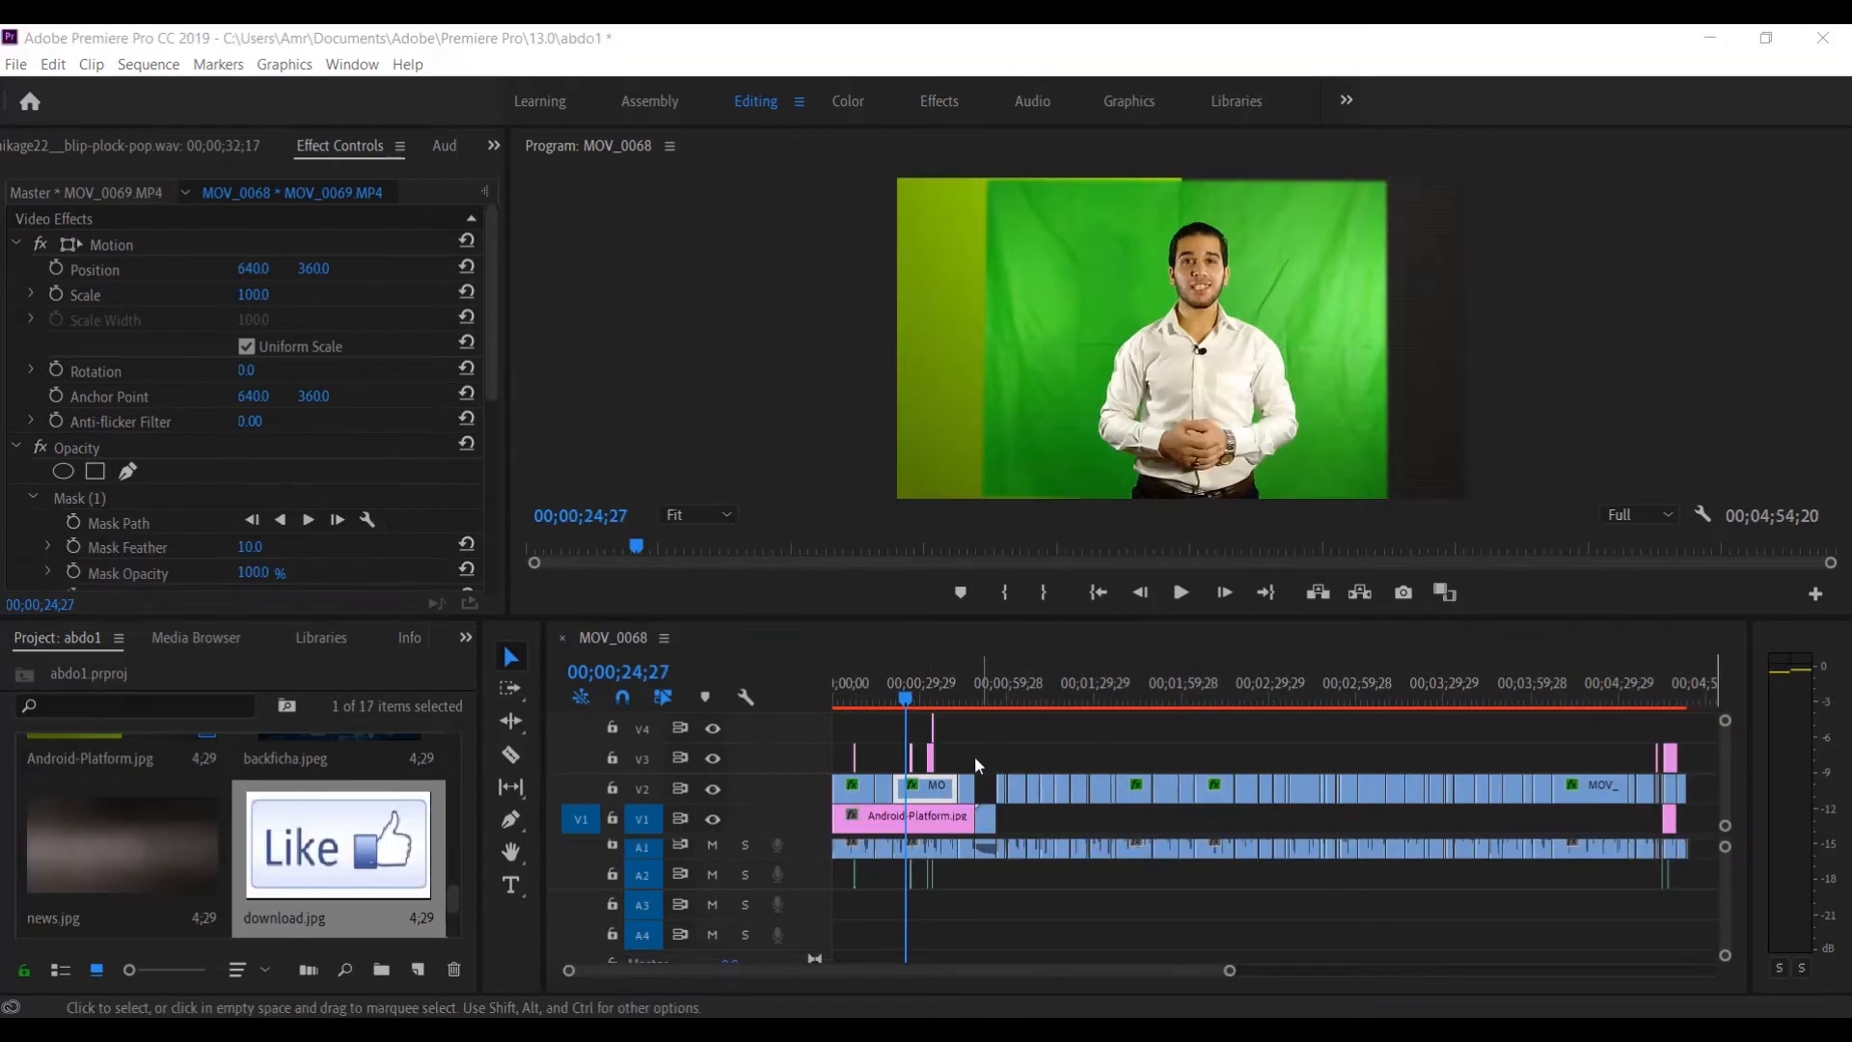
Sample the backdrop's green as the Ultra Key color of the clip at 00;00;24;27 and switch its output to Alpha Channel
scroll(281, 488, "down", 3)
left_click(318, 392)
left_click(299, 424)
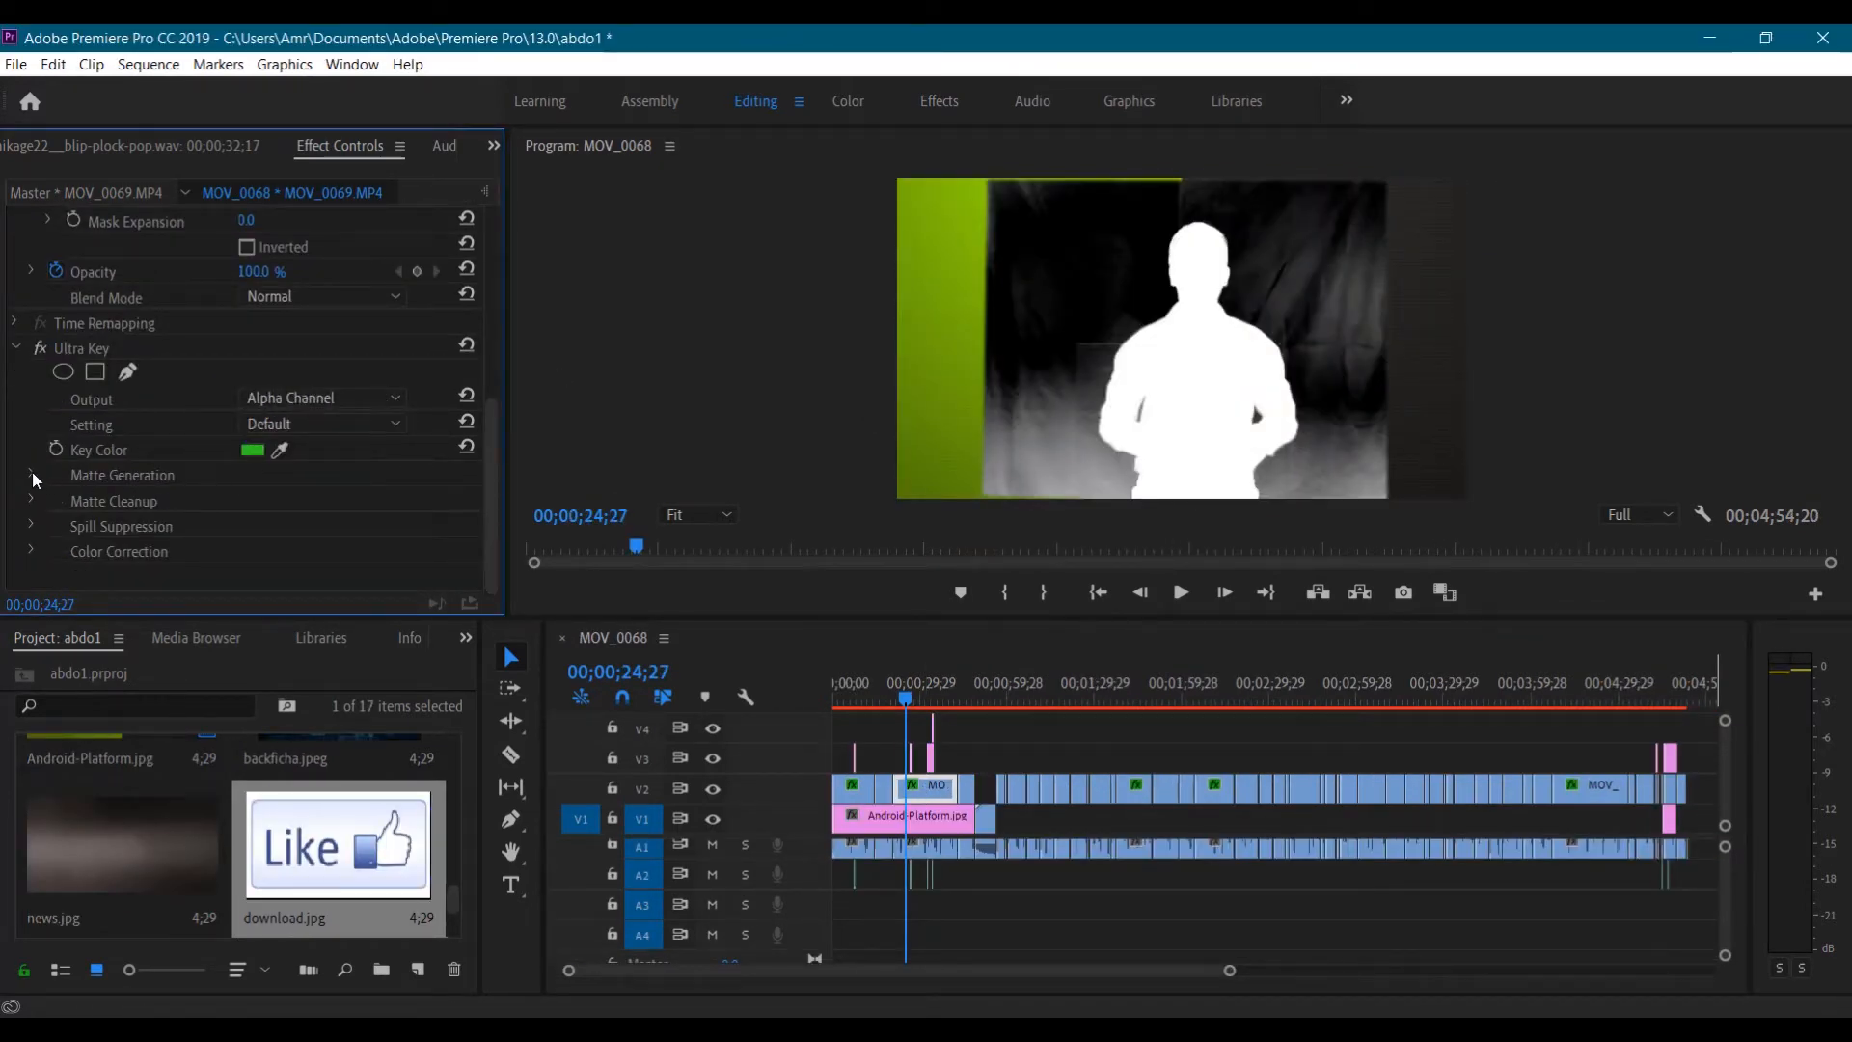
Refine the matte of the clip at 00;00;24;27 with Highlight 0, Pedestal 72, Contrast 99 and Mid Point 100, and restore Composite output
scroll(205, 552, "down", 1)
left_click(32, 553)
scroll(147, 546, "down", 3)
left_click_drag(251, 535, 299, 534)
left_click_drag(246, 509, 341, 509)
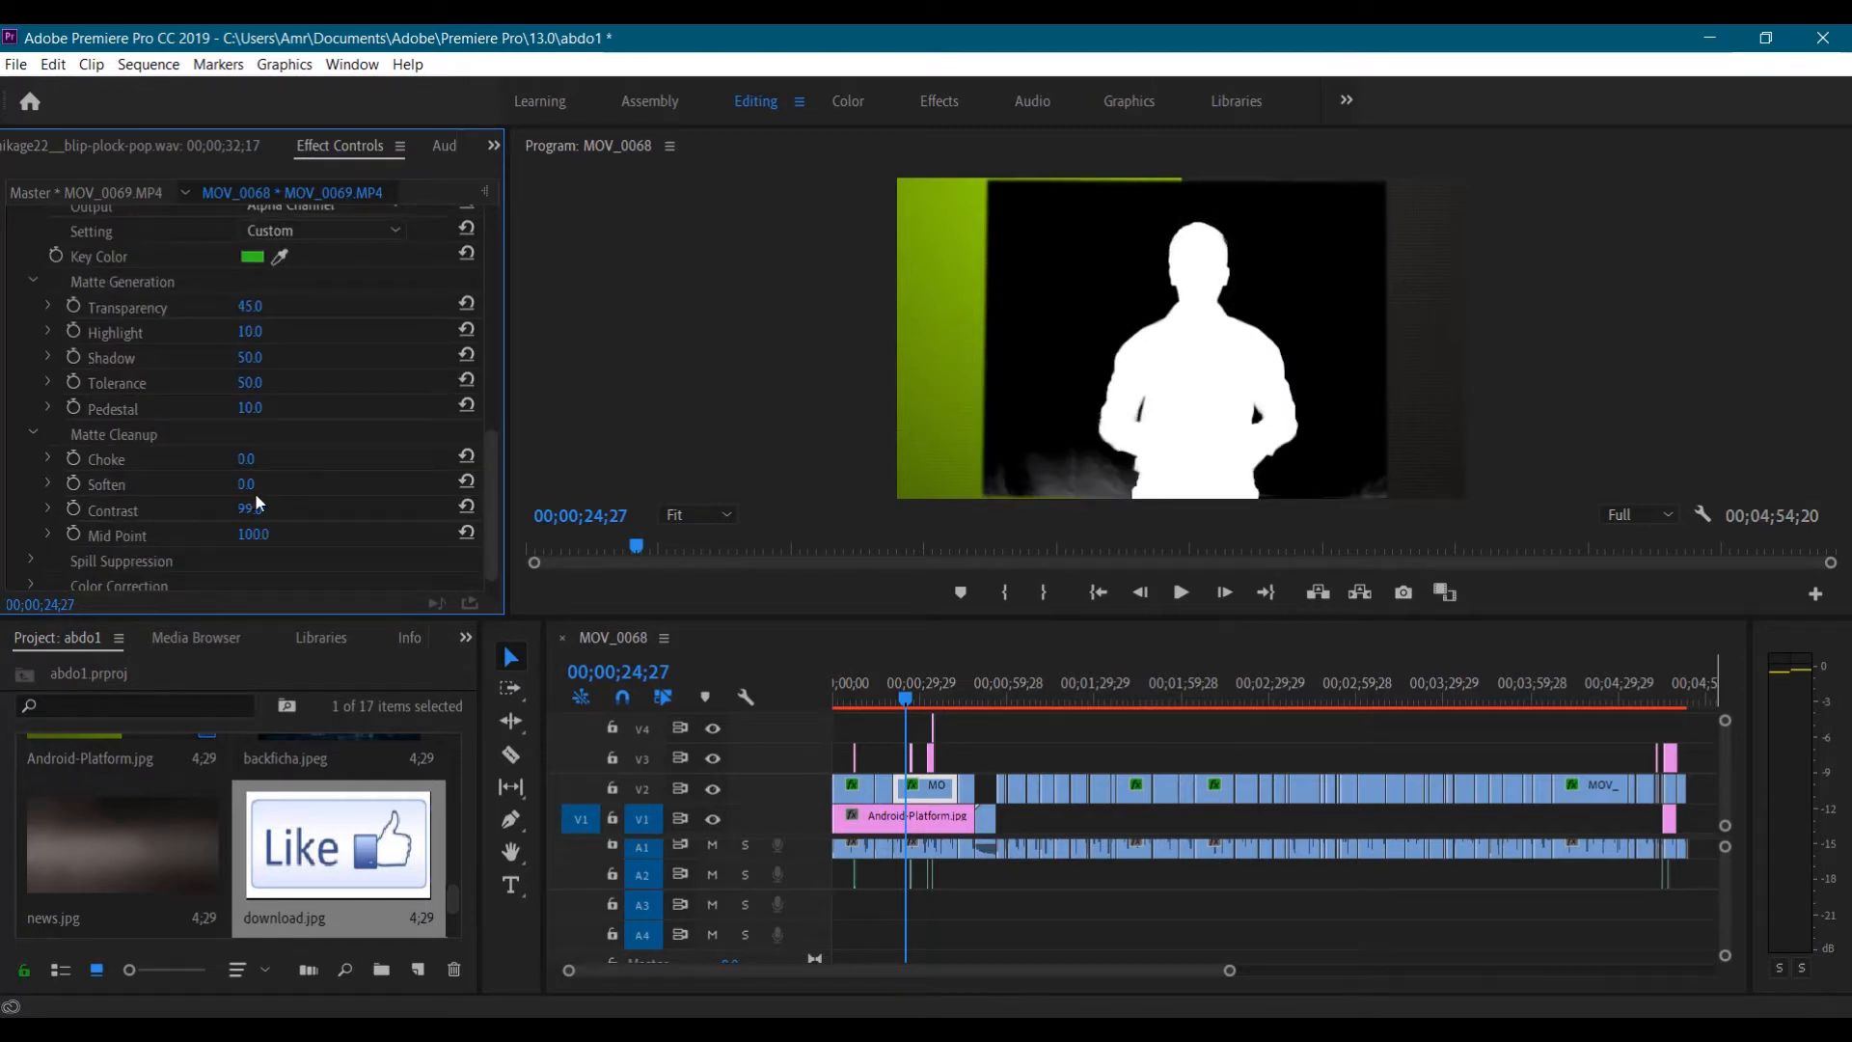
mouse_move(249, 332)
left_mouse_down()
mouse_move(308, 332)
mouse_move(232, 332)
left_mouse_up()
scroll(424, 291, "up", 1)
left_click(371, 278)
left_click(372, 303)
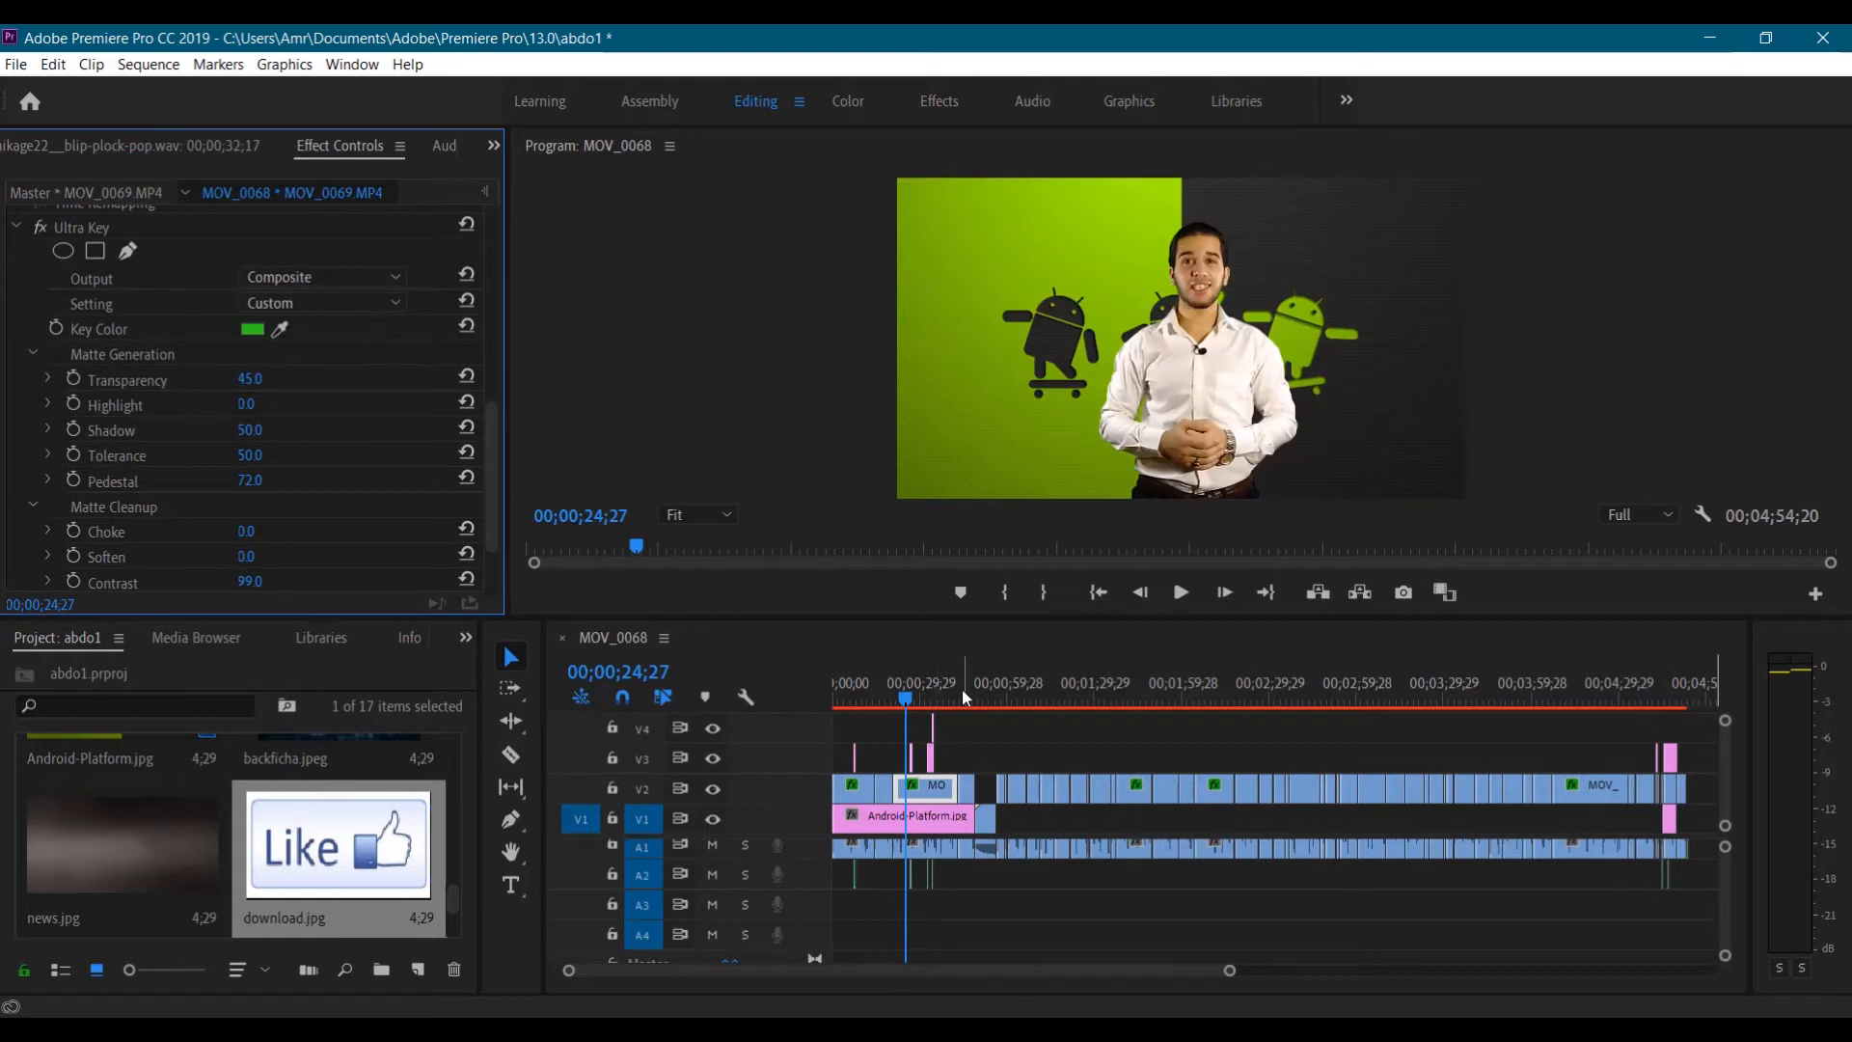
On the V2 clip at 00;00;45;19, sample the backdrop's green as the Ultra Key color and switch the output to Alpha Channel
left_click_drag(959, 697, 966, 696)
left_click(967, 786)
scroll(390, 537, "down", 5)
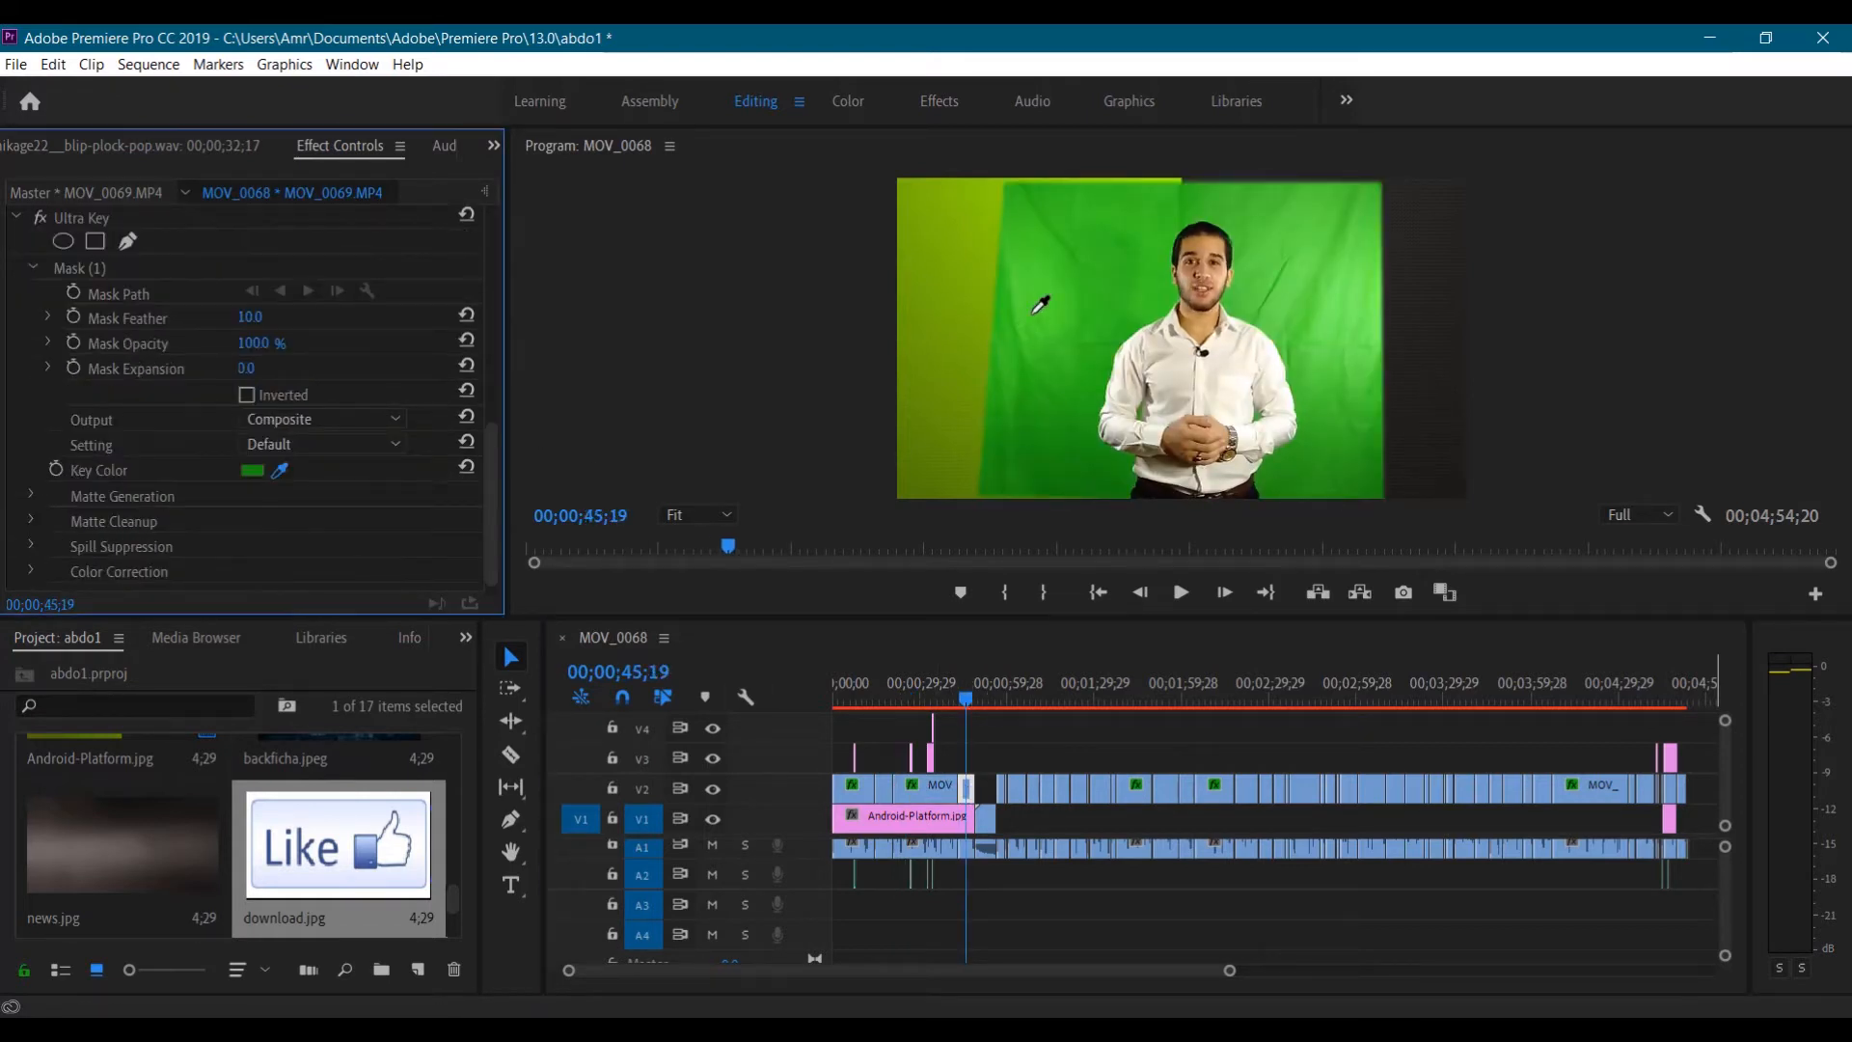
left_click(384, 521)
left_click(362, 567)
scroll(288, 458, "down", 4)
Try the Aggressive Ultra Key setting on the clip at 00;00;45;19 and return it to Default
left_click(376, 425)
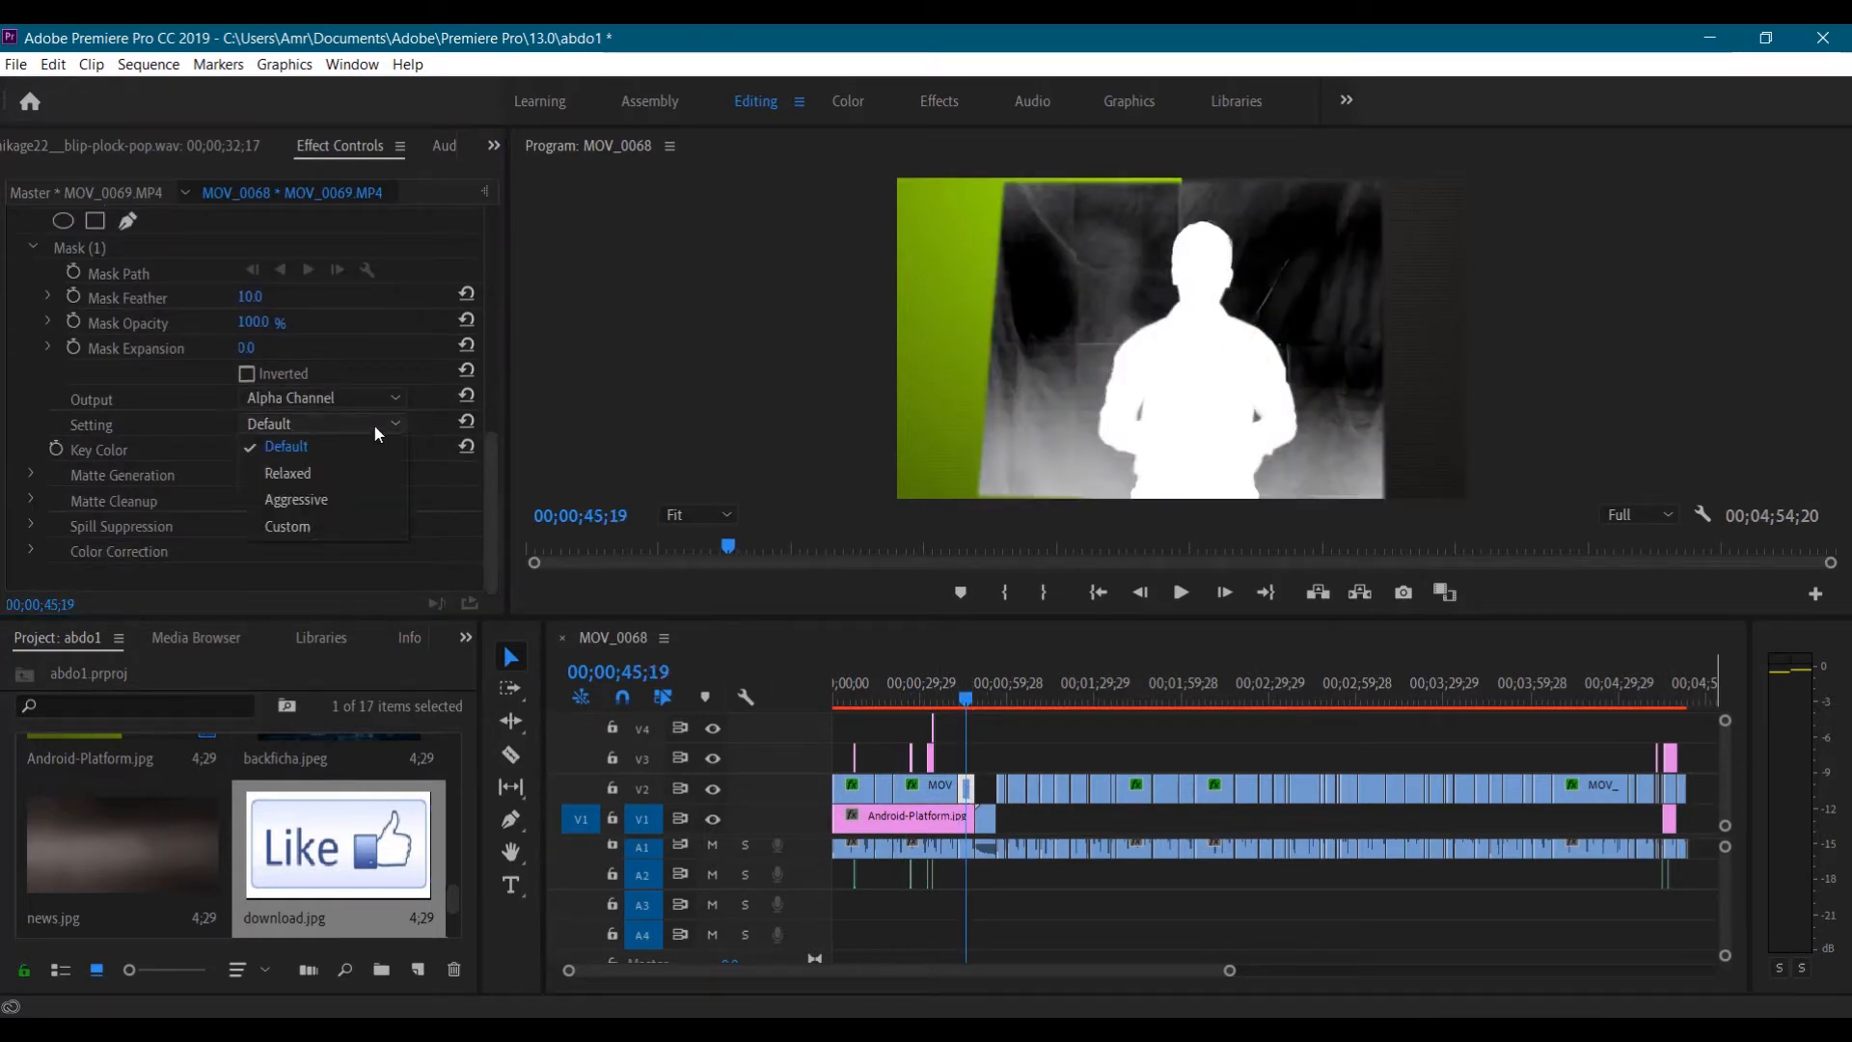
left_click(357, 497)
left_click(357, 424)
left_click(341, 449)
Raise Pedestal and Contrast to 100 for the clip at 00;00;45;19 and return its Ultra Key output to Composite
left_click(31, 475)
scroll(57, 479, "down", 5)
left_click_drag(251, 484, 343, 485)
left_click(31, 510)
scroll(58, 510, "down", 5)
scroll(276, 444, "up", 2)
left_click(316, 279)
left_click(315, 300)
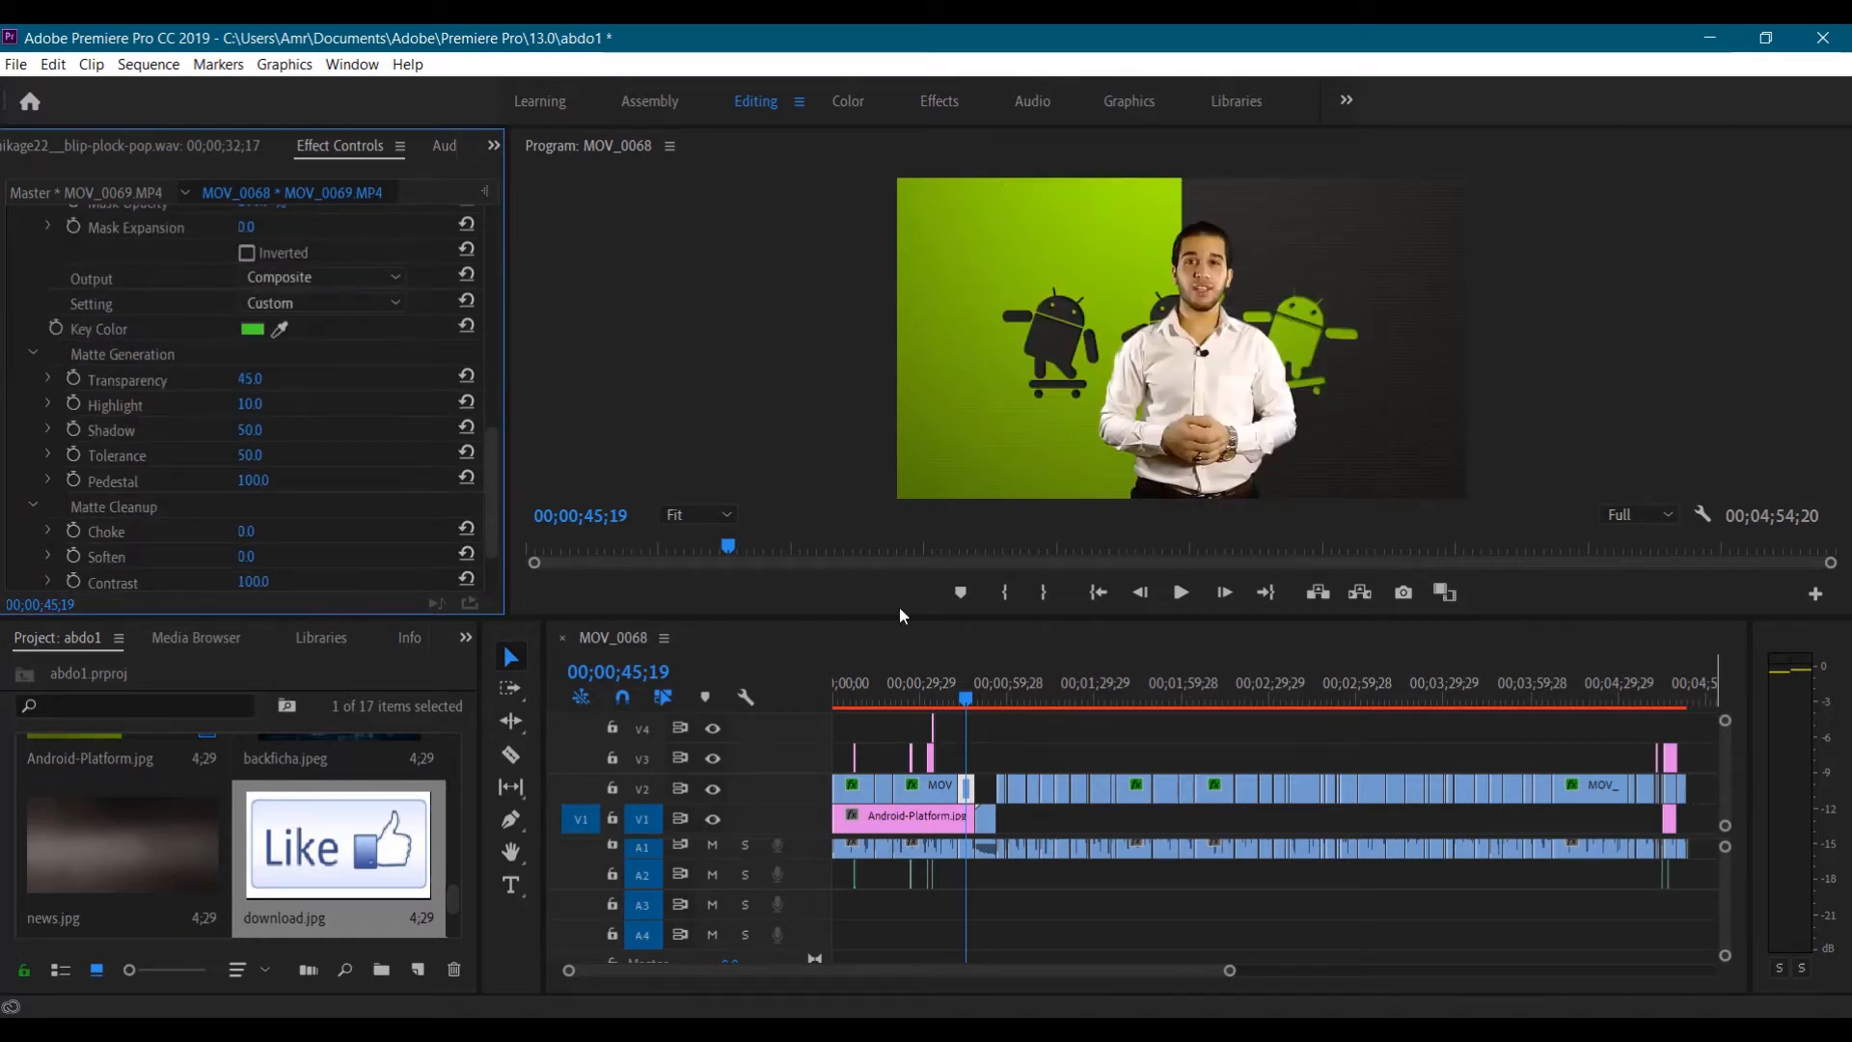
Sample the backdrop's green as the Ultra Key color on the V2 clip at 00;00;57;19 and show its Alpha Channel
left_click_drag(1005, 699, 1000, 699)
left_click(1003, 790)
scroll(241, 434, "down", 4)
left_click(280, 401)
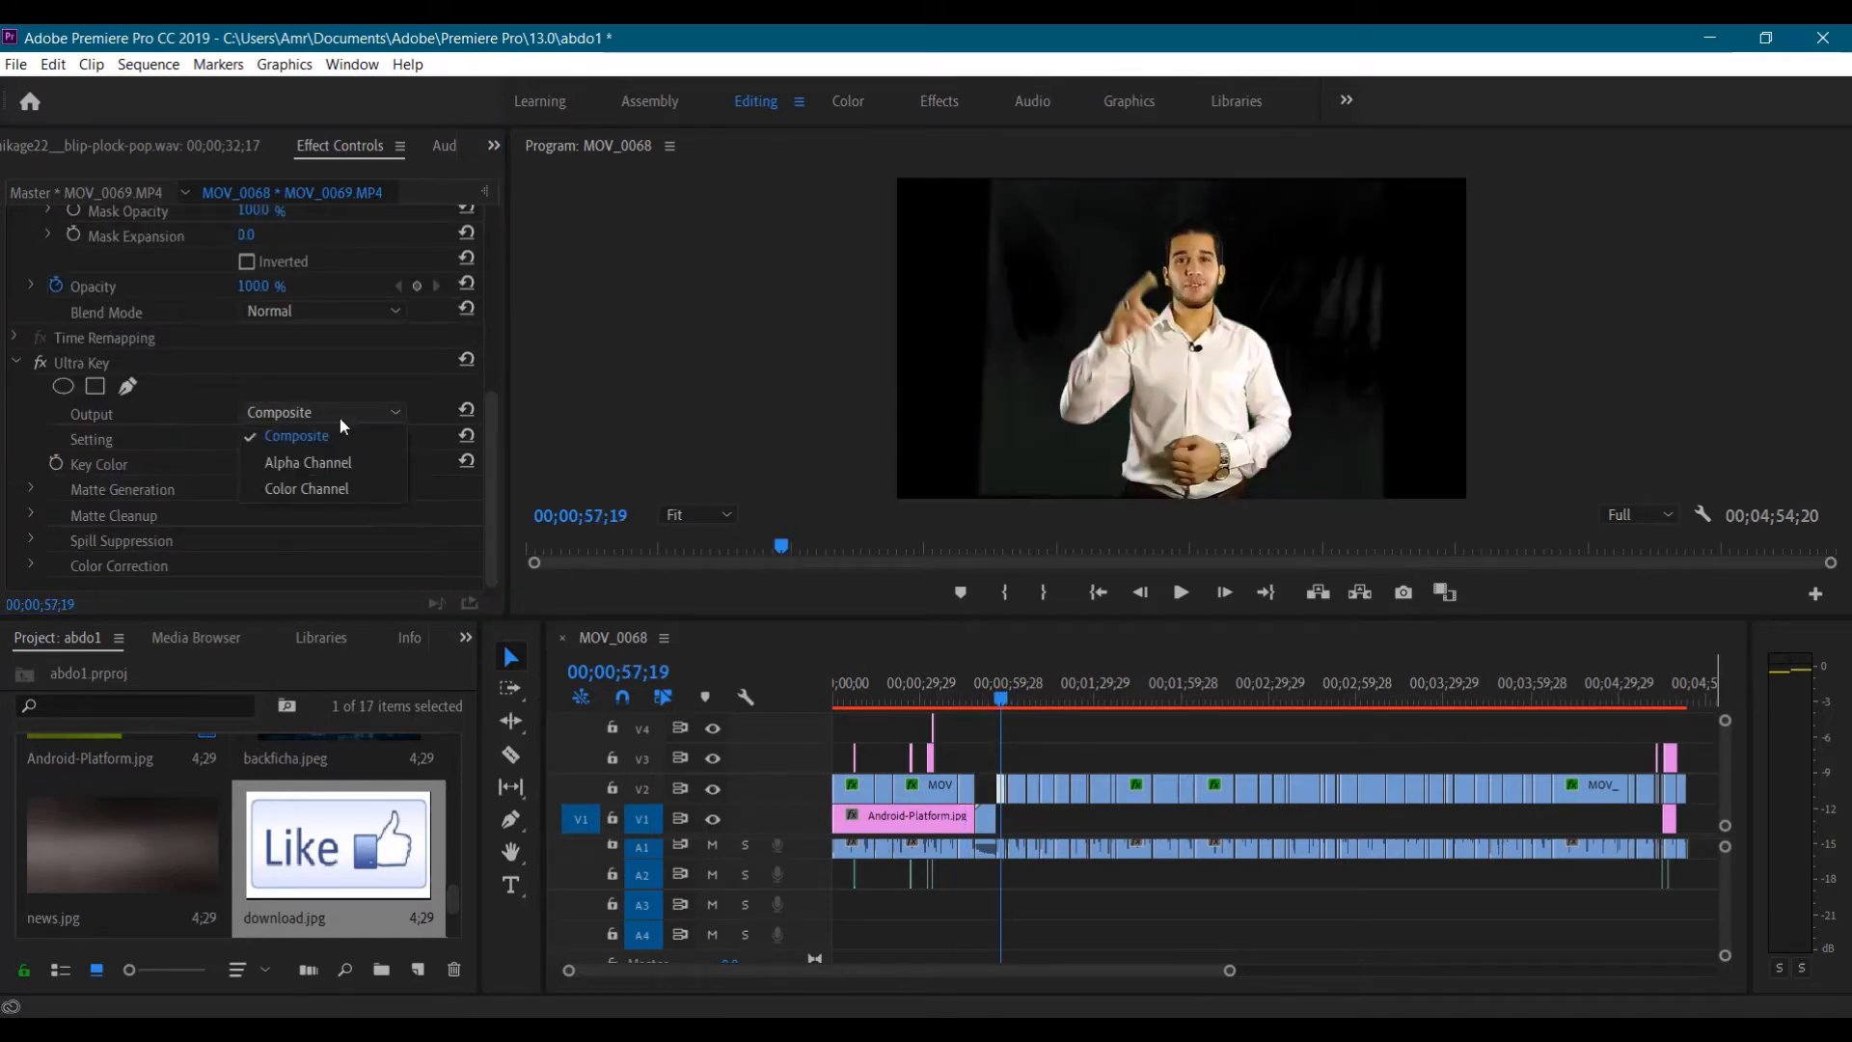
left_click(289, 430)
Set Pedestal, Contrast and Mid Point to 100 in the Ultra Key of the clip at 00;00;57;19
scroll(242, 499, "down", 4)
left_click_drag(243, 490, 339, 490)
left_click_drag(250, 510, 308, 510)
left_click_drag(250, 385, 386, 395)
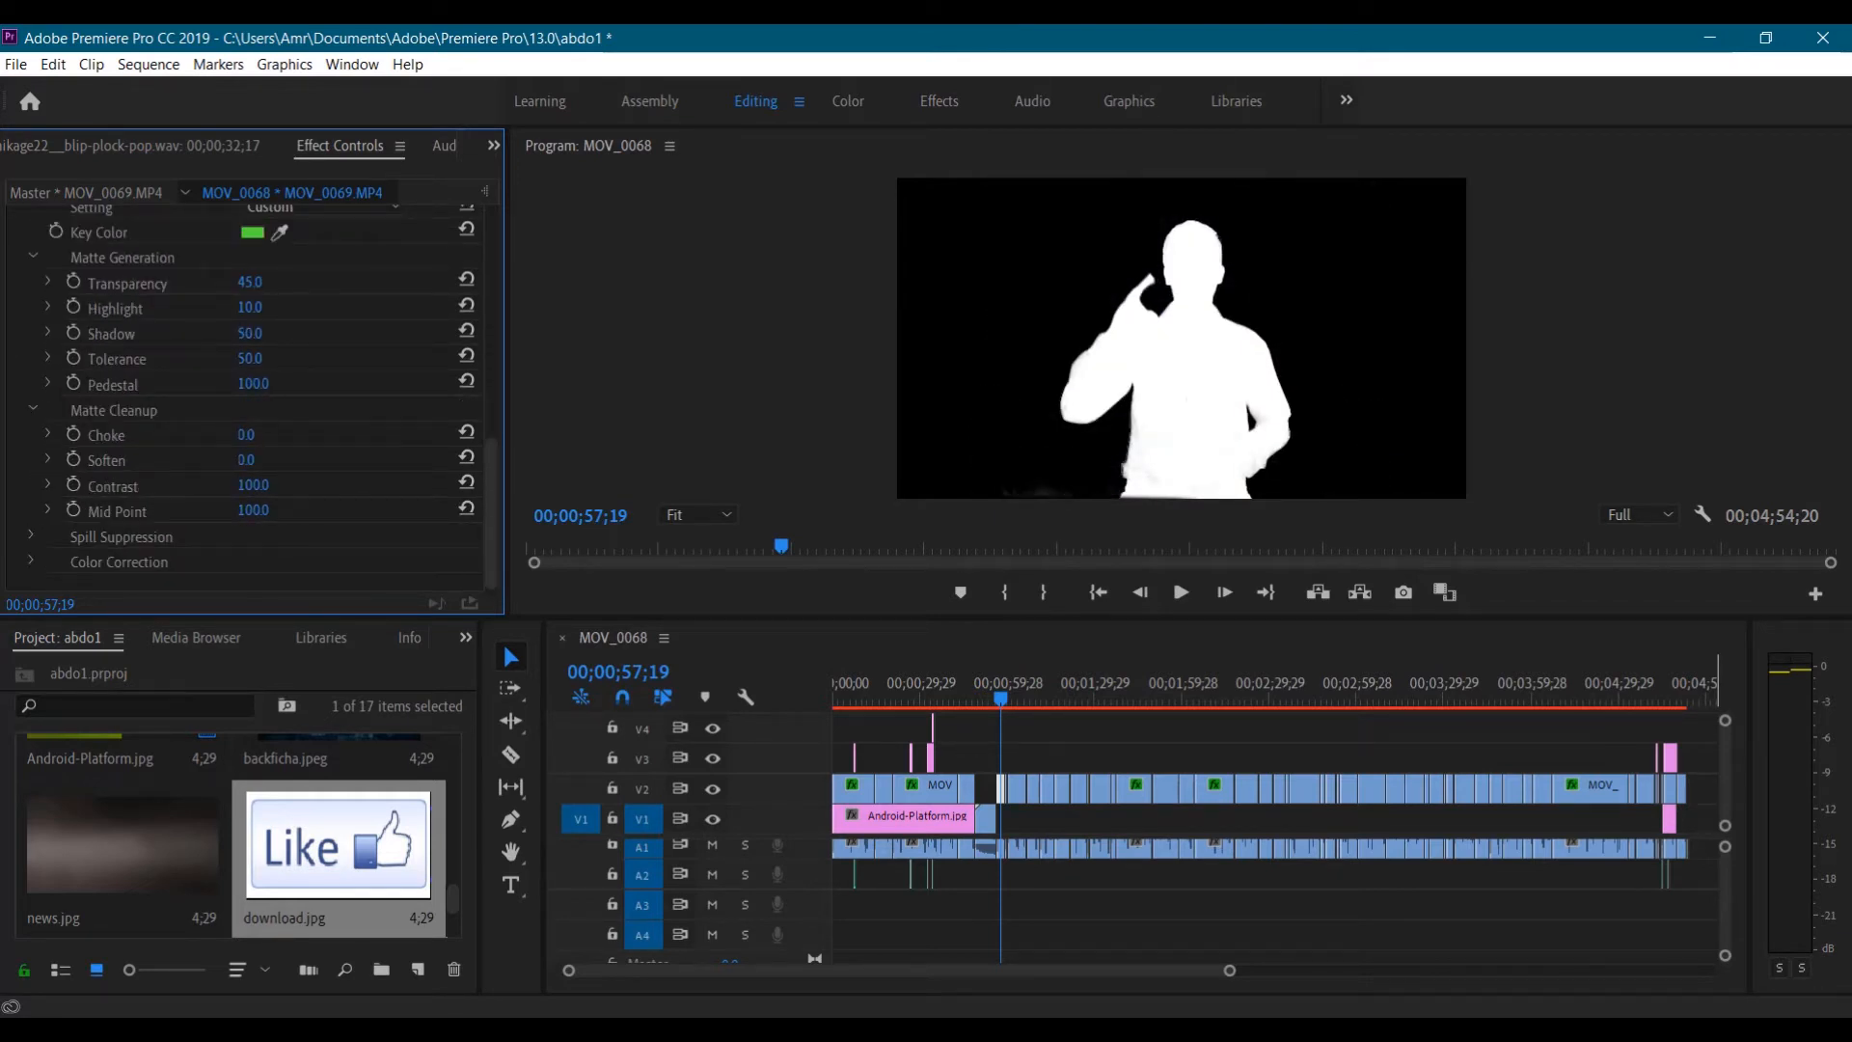
Return the output to Composite and lay Android-Platform.jpg on V1 beneath all the remaining V2 clips to the sequence's end
scroll(302, 294, "up", 2)
left_click(304, 279)
left_click(307, 301)
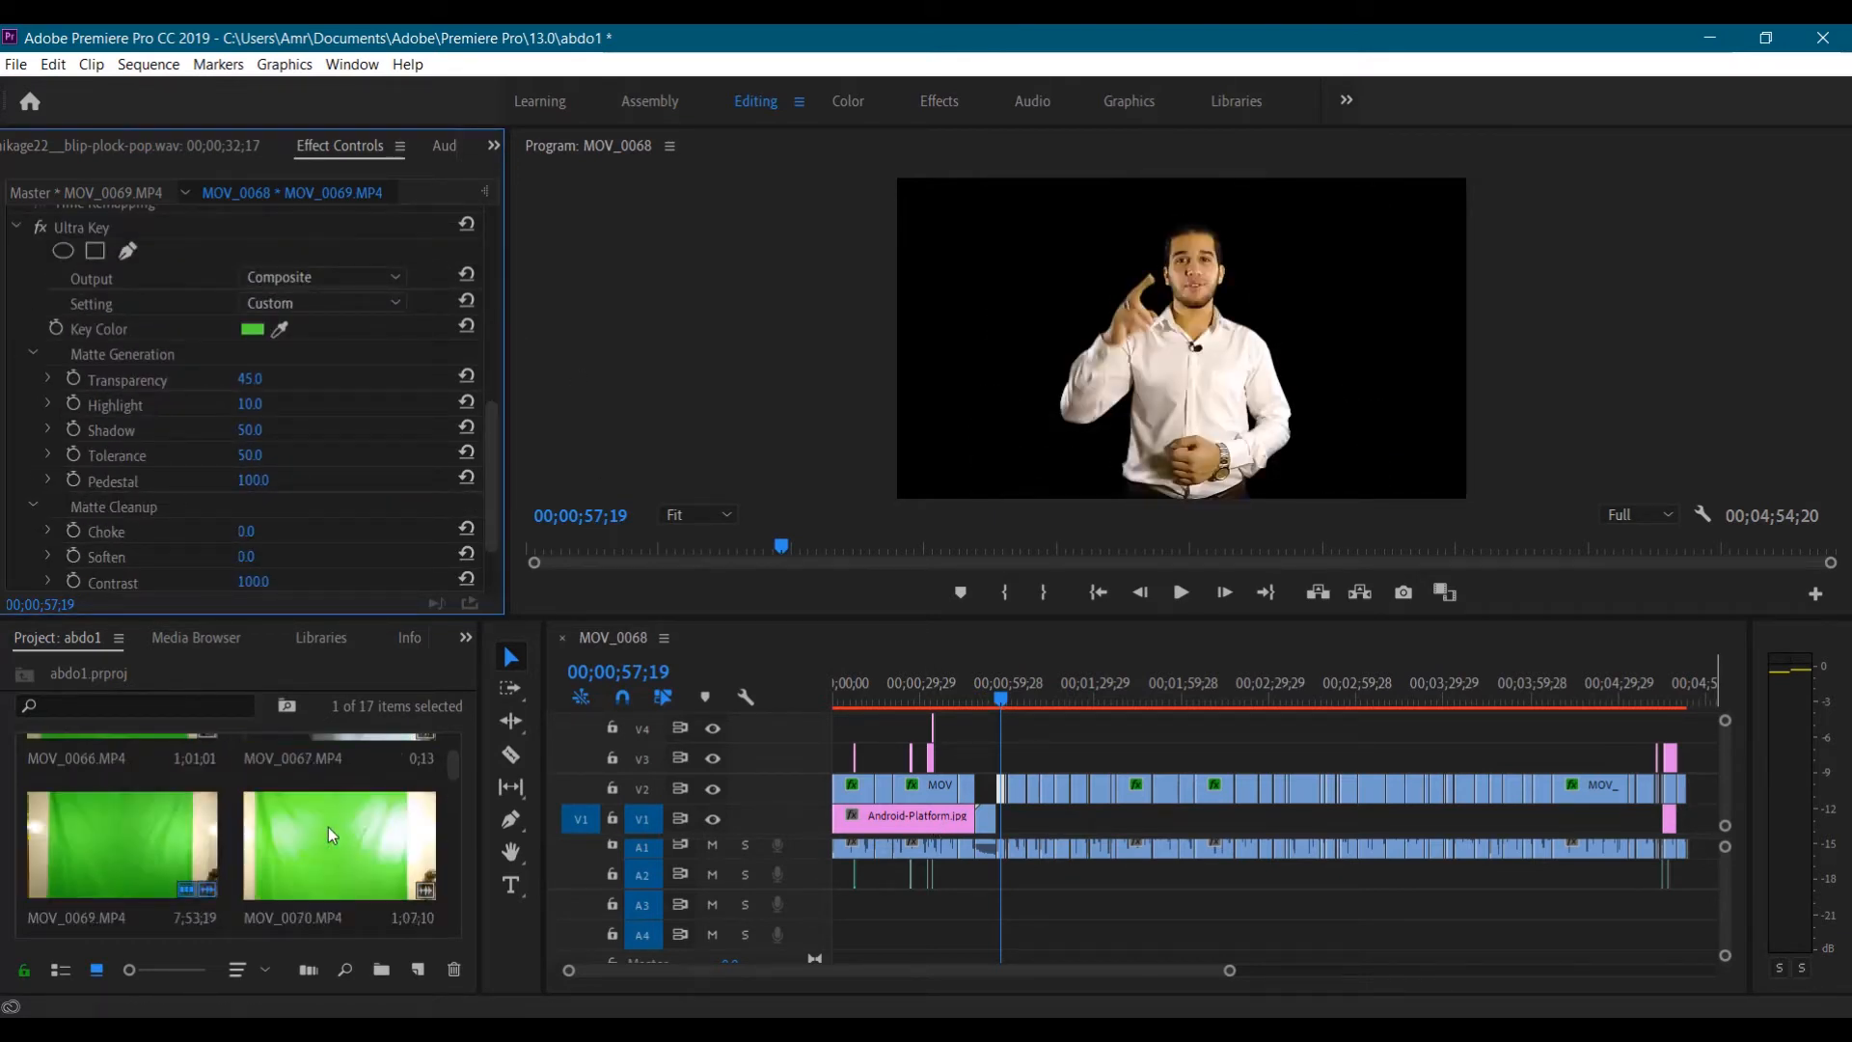
left_click_drag(974, 820, 1524, 823)
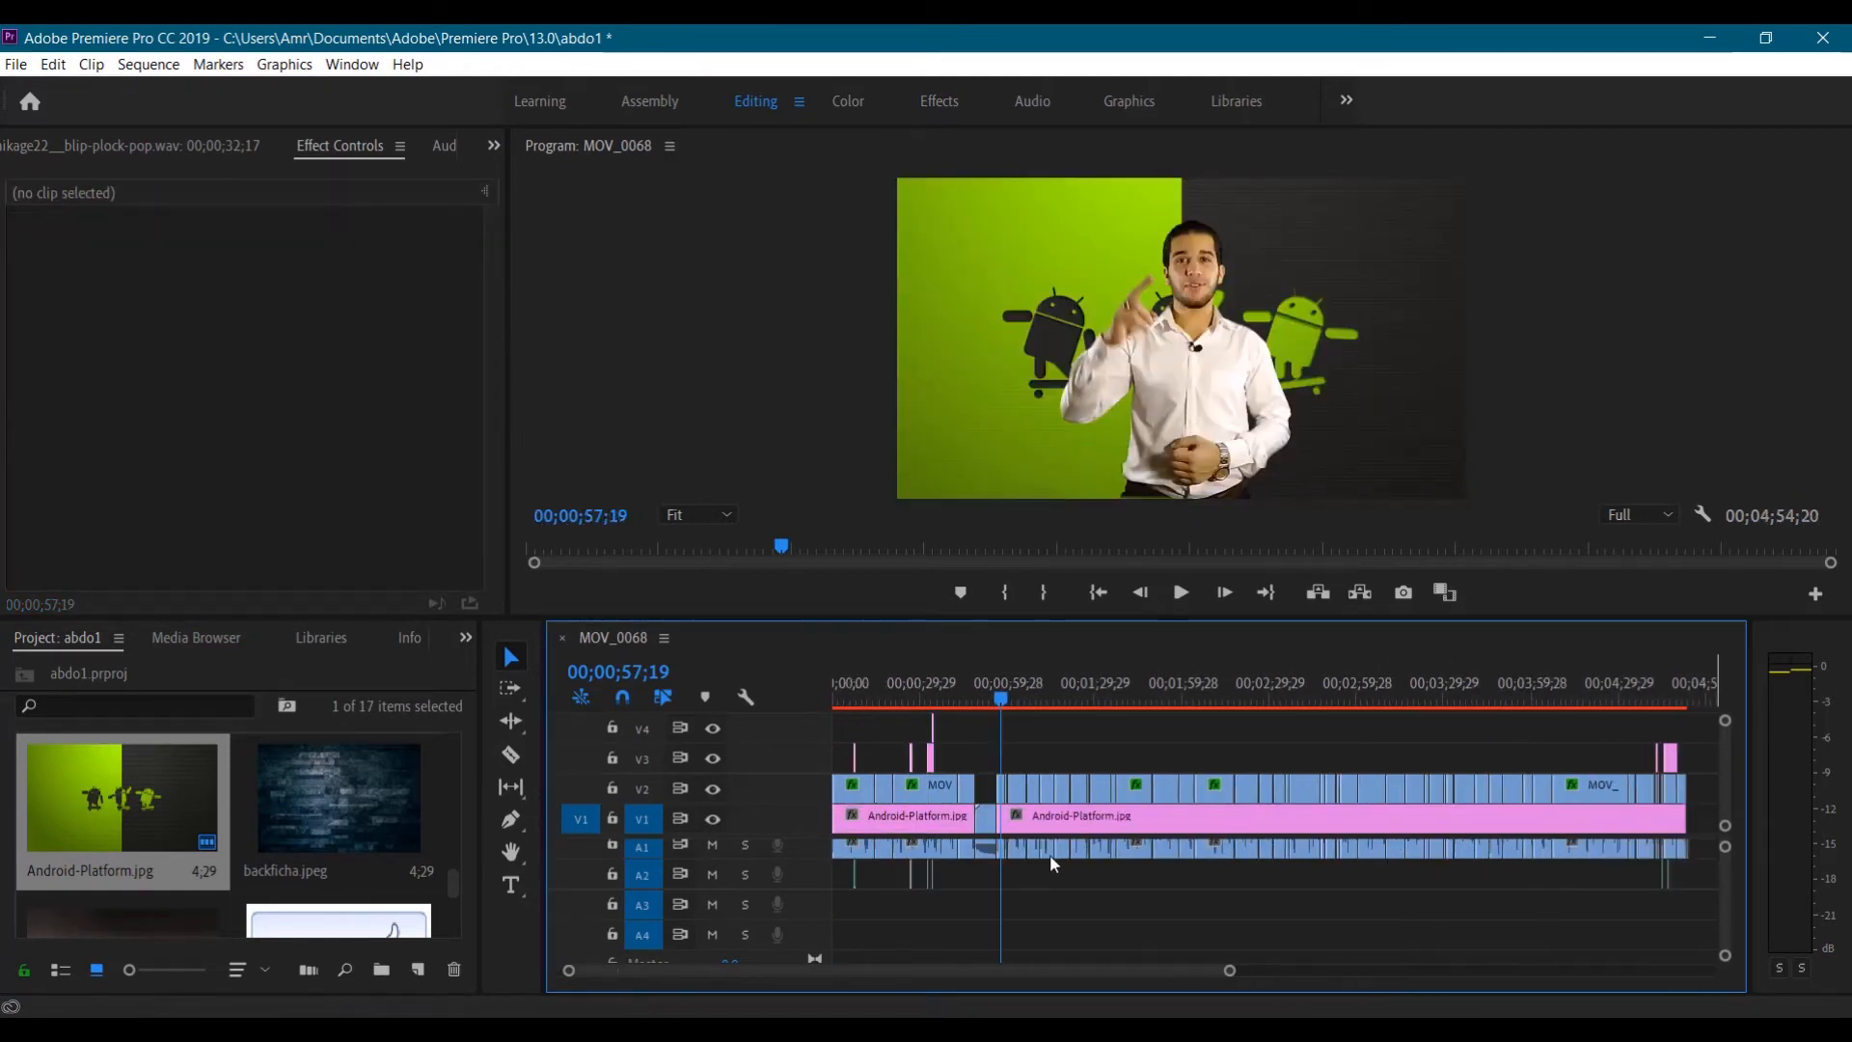
Select the short V2 clip at 00;00;59;26, sample its backdrop green as Key Color, and set the Ultra Key output to Alpha Channel
left_click(1011, 789)
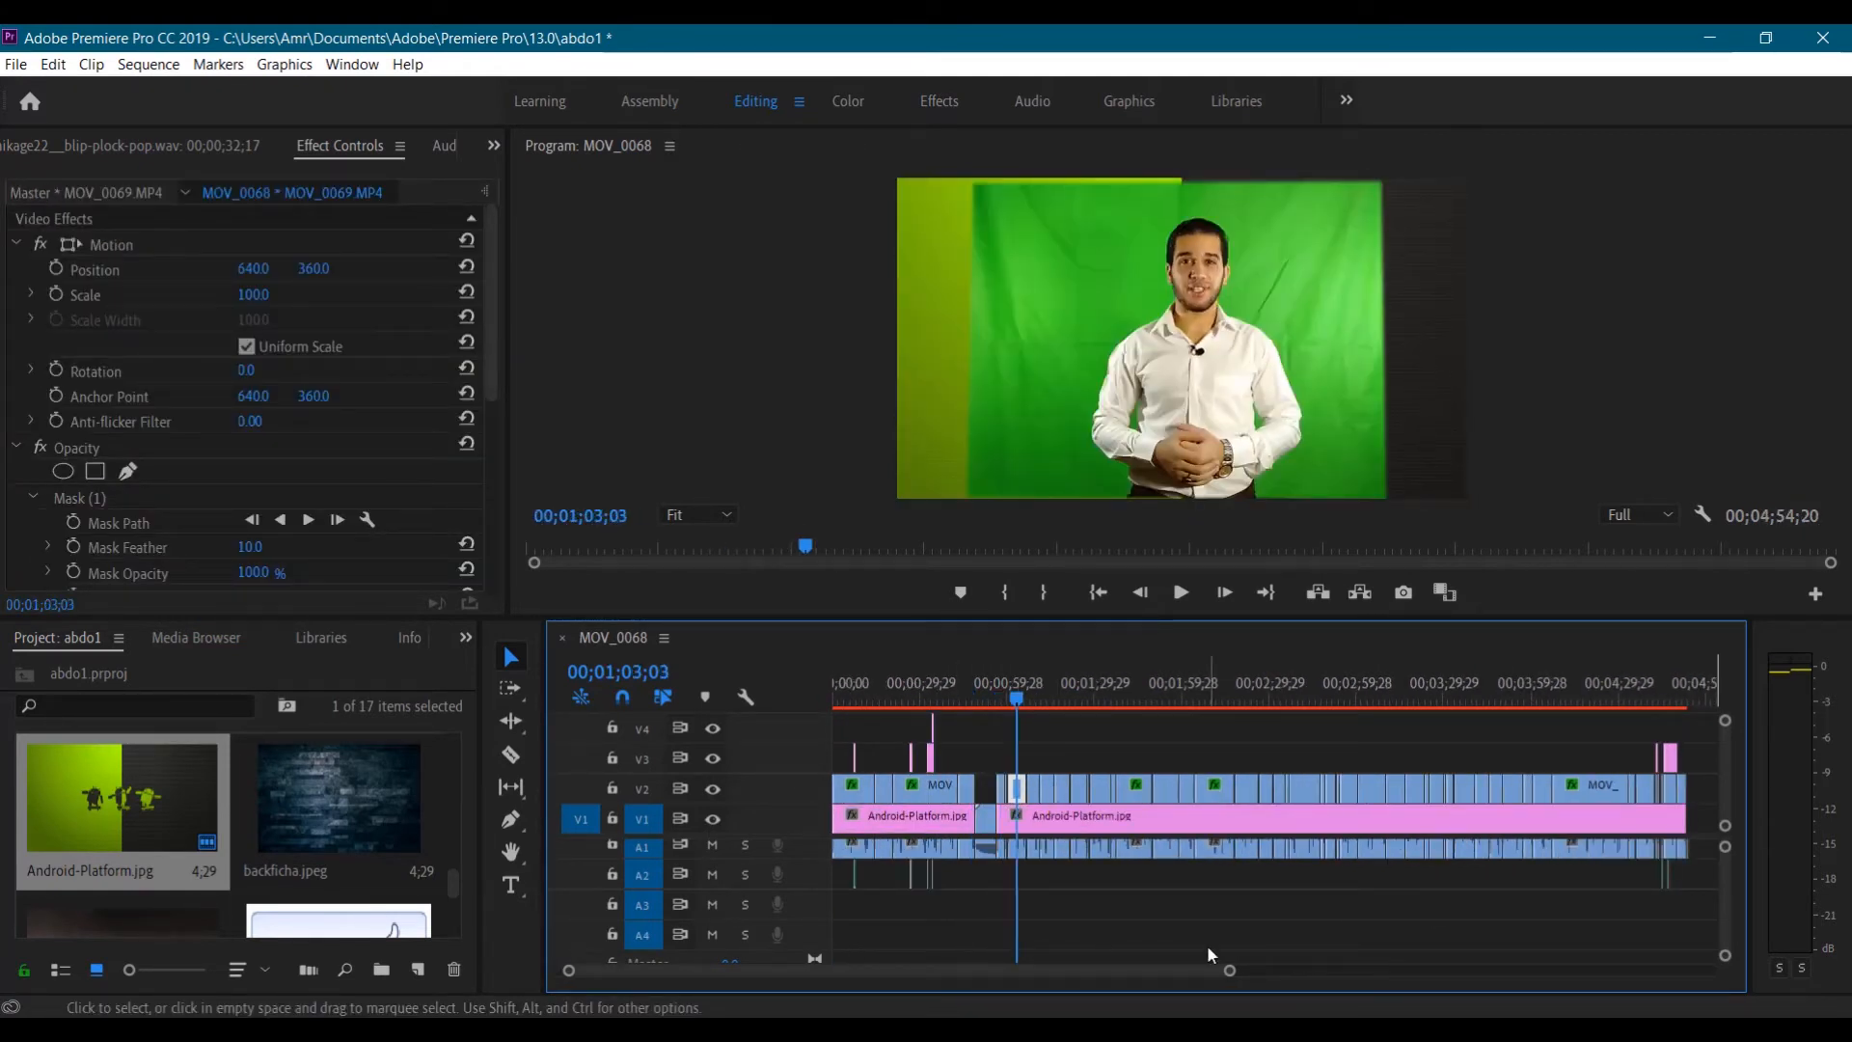
left_click_drag(1228, 970, 1083, 991)
scroll(1095, 820, "down", 3)
left_click(1099, 701)
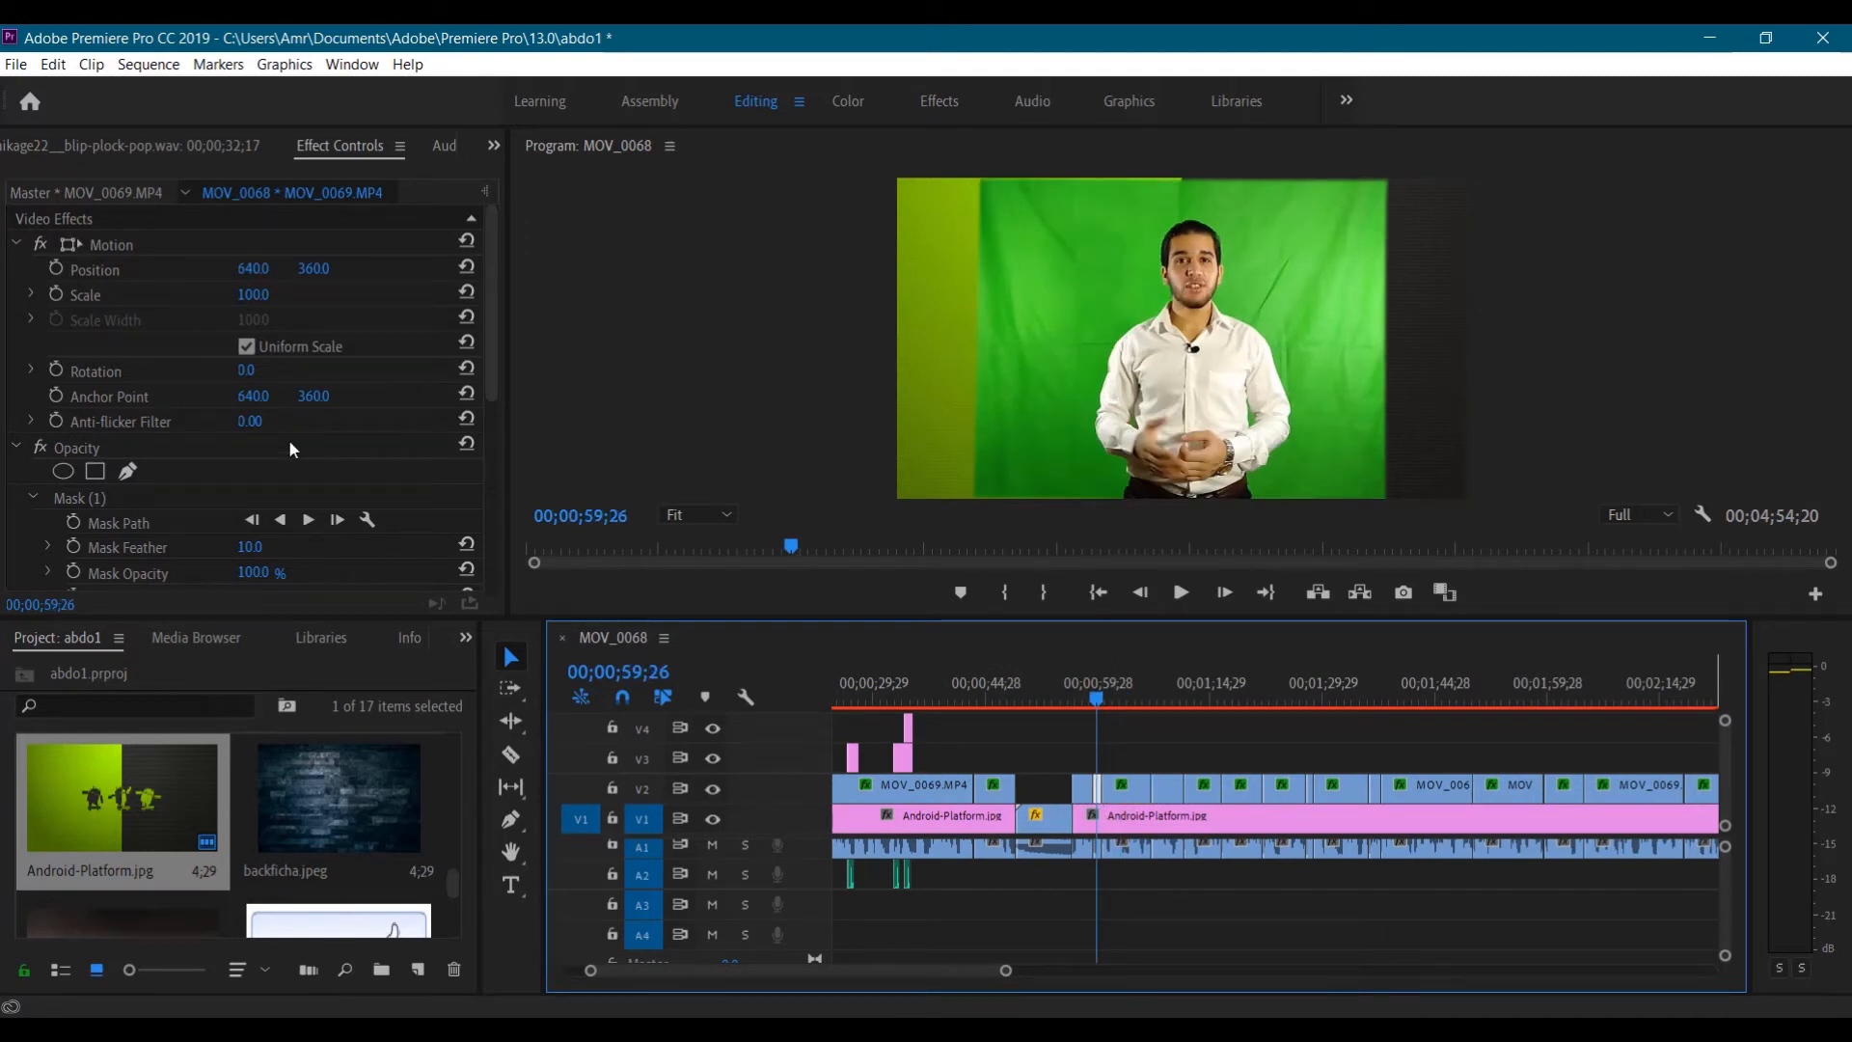
scroll(292, 450, "down", 5)
left_click(1006, 317)
left_click(347, 437)
left_click(324, 487)
scroll(290, 486, "down", 2)
Clean the matte at 00;00;59;26 with Pedestal 100, Contrast 100 and Mid Point 99, and restore the Composite output
left_click(31, 473)
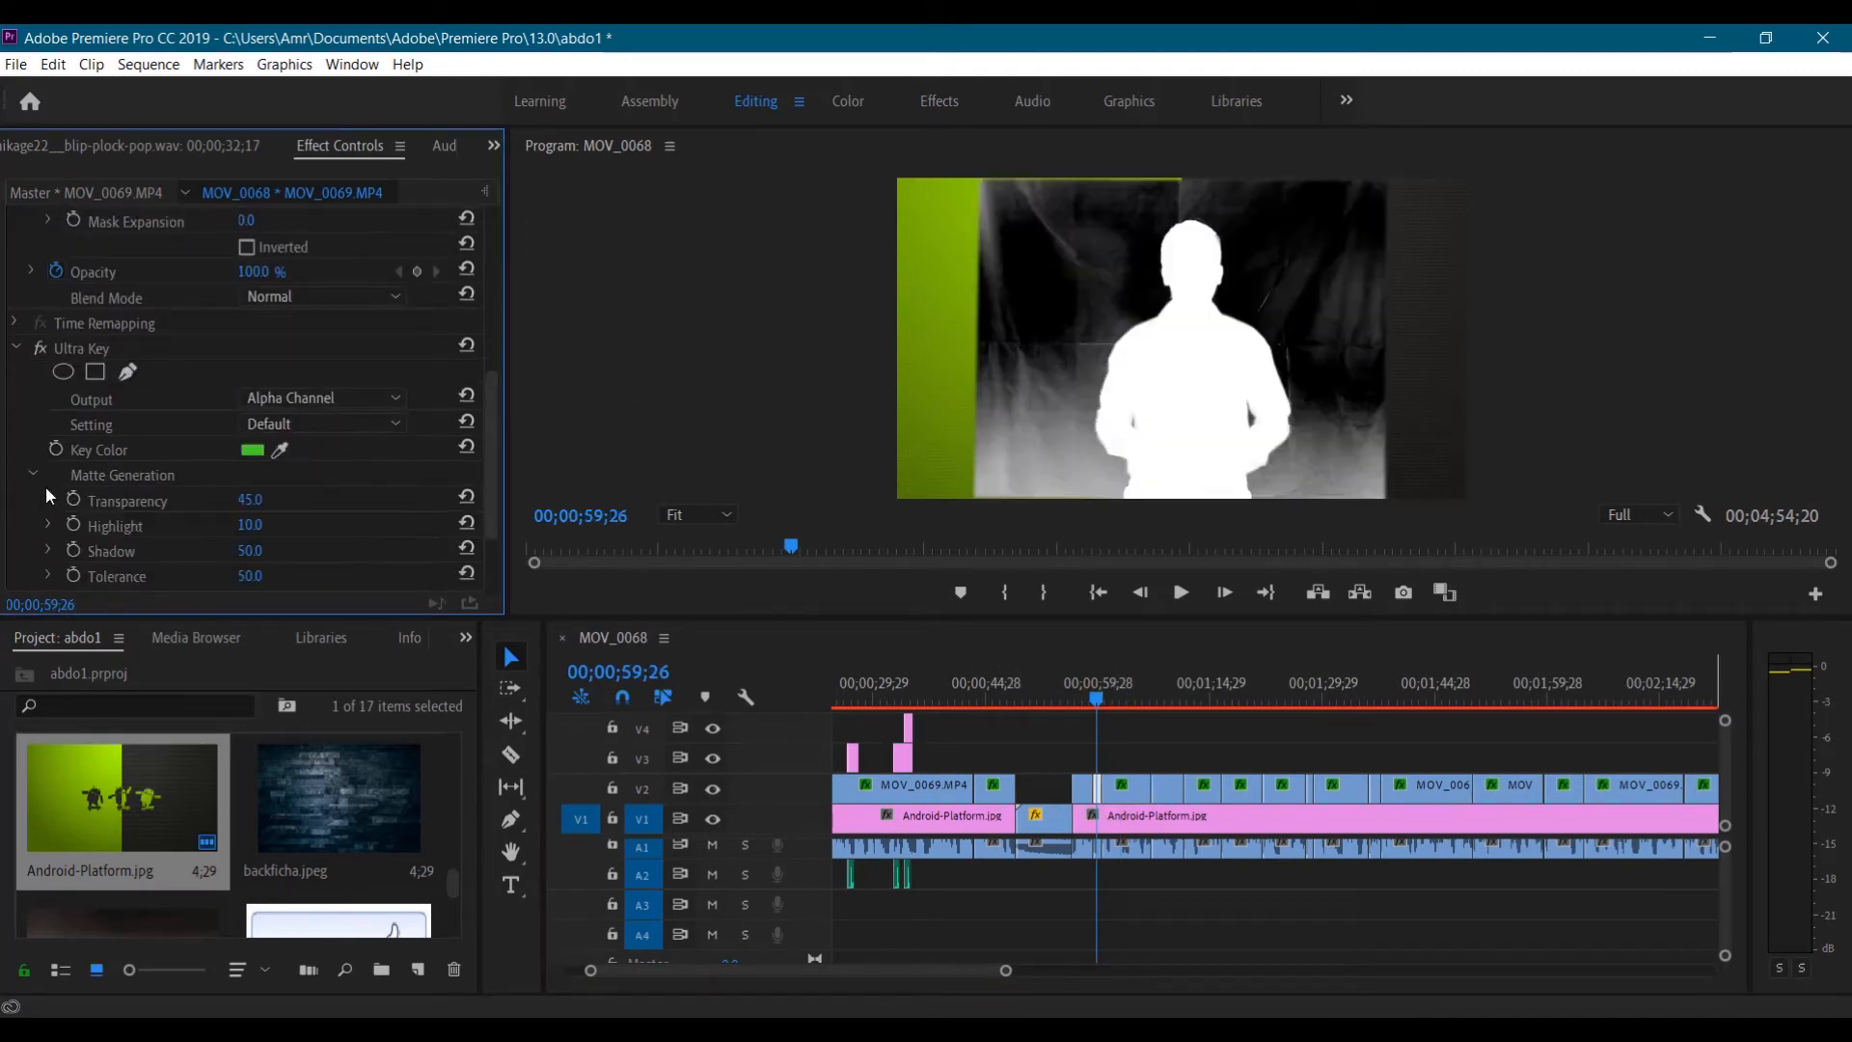
scroll(58, 497, "down", 3)
left_click(32, 504)
scroll(193, 502, "down", 3)
left_click_drag(247, 480, 386, 480)
left_click_drag(250, 378, 386, 378)
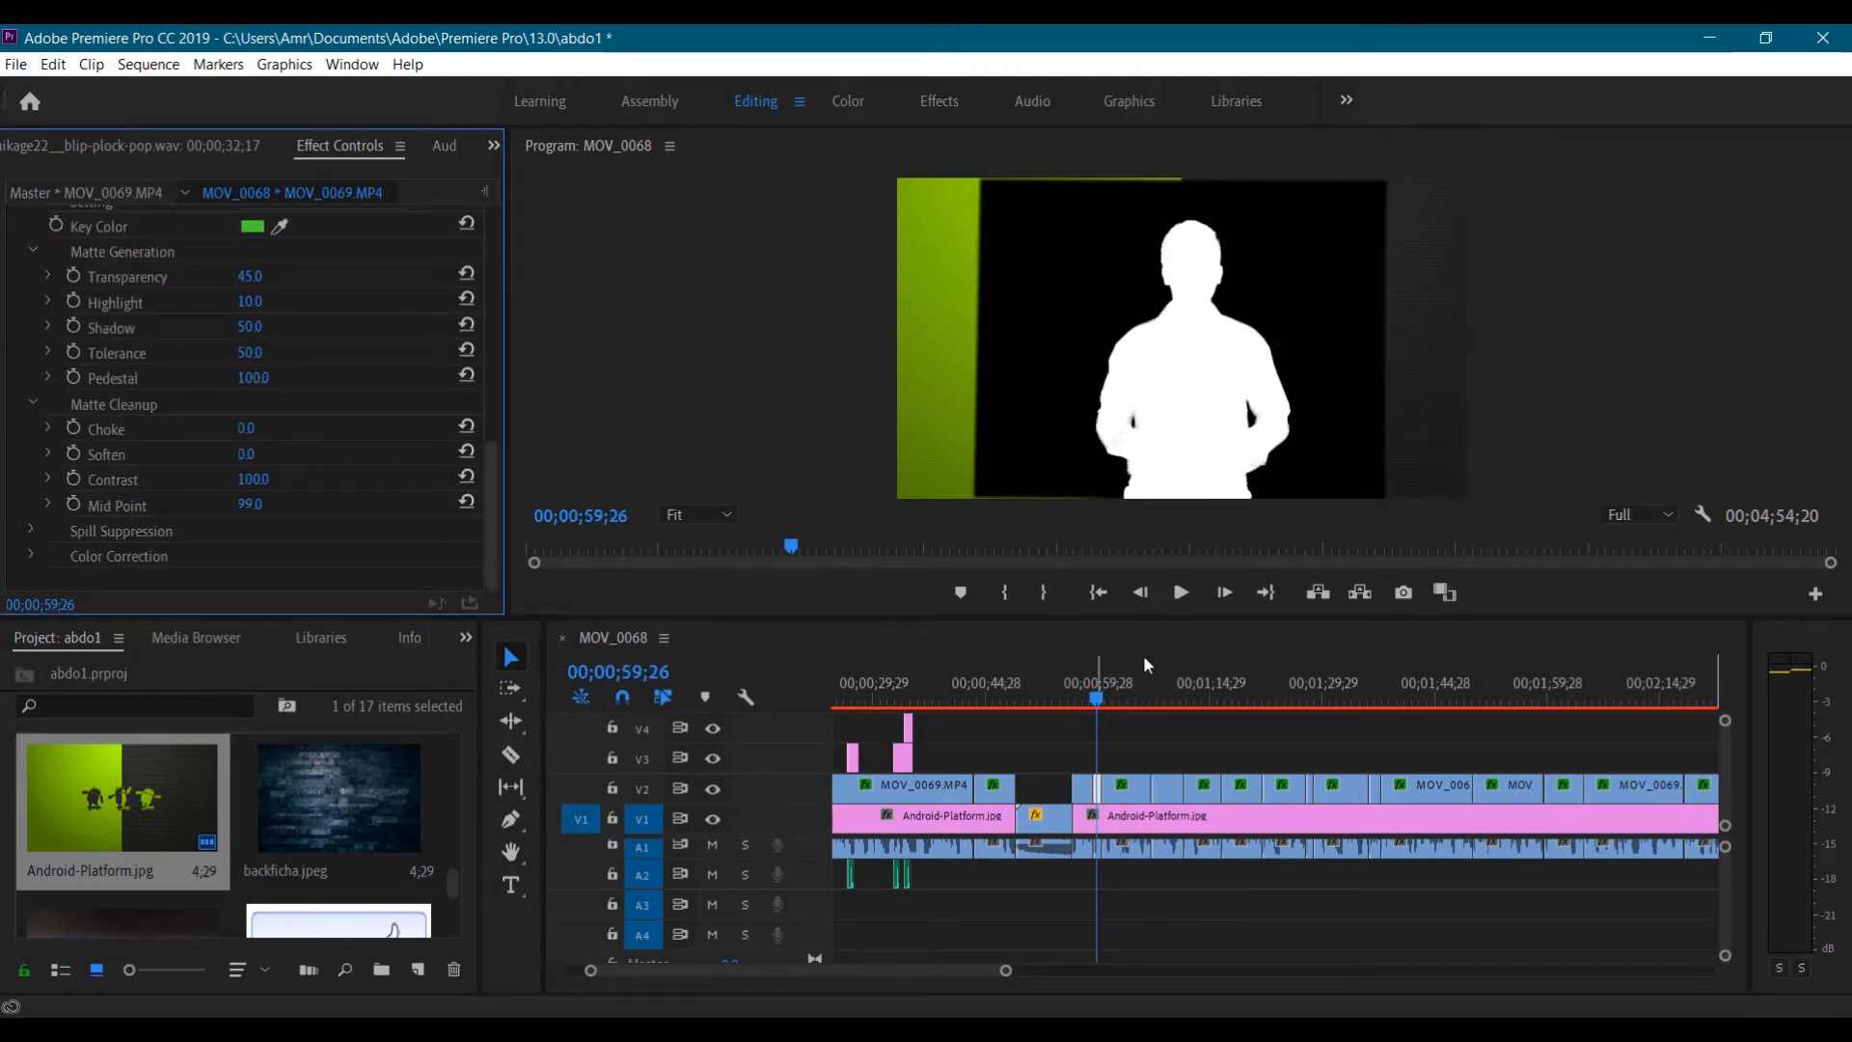
left_click_drag(1128, 694, 1093, 697)
scroll(327, 319, "up", 3)
left_click(327, 297)
left_click(323, 320)
Select the V2 clip at 00;01;02;21, sample its backdrop green for Ultra Key, and switch the output to Alpha Channel
left_click(1105, 695)
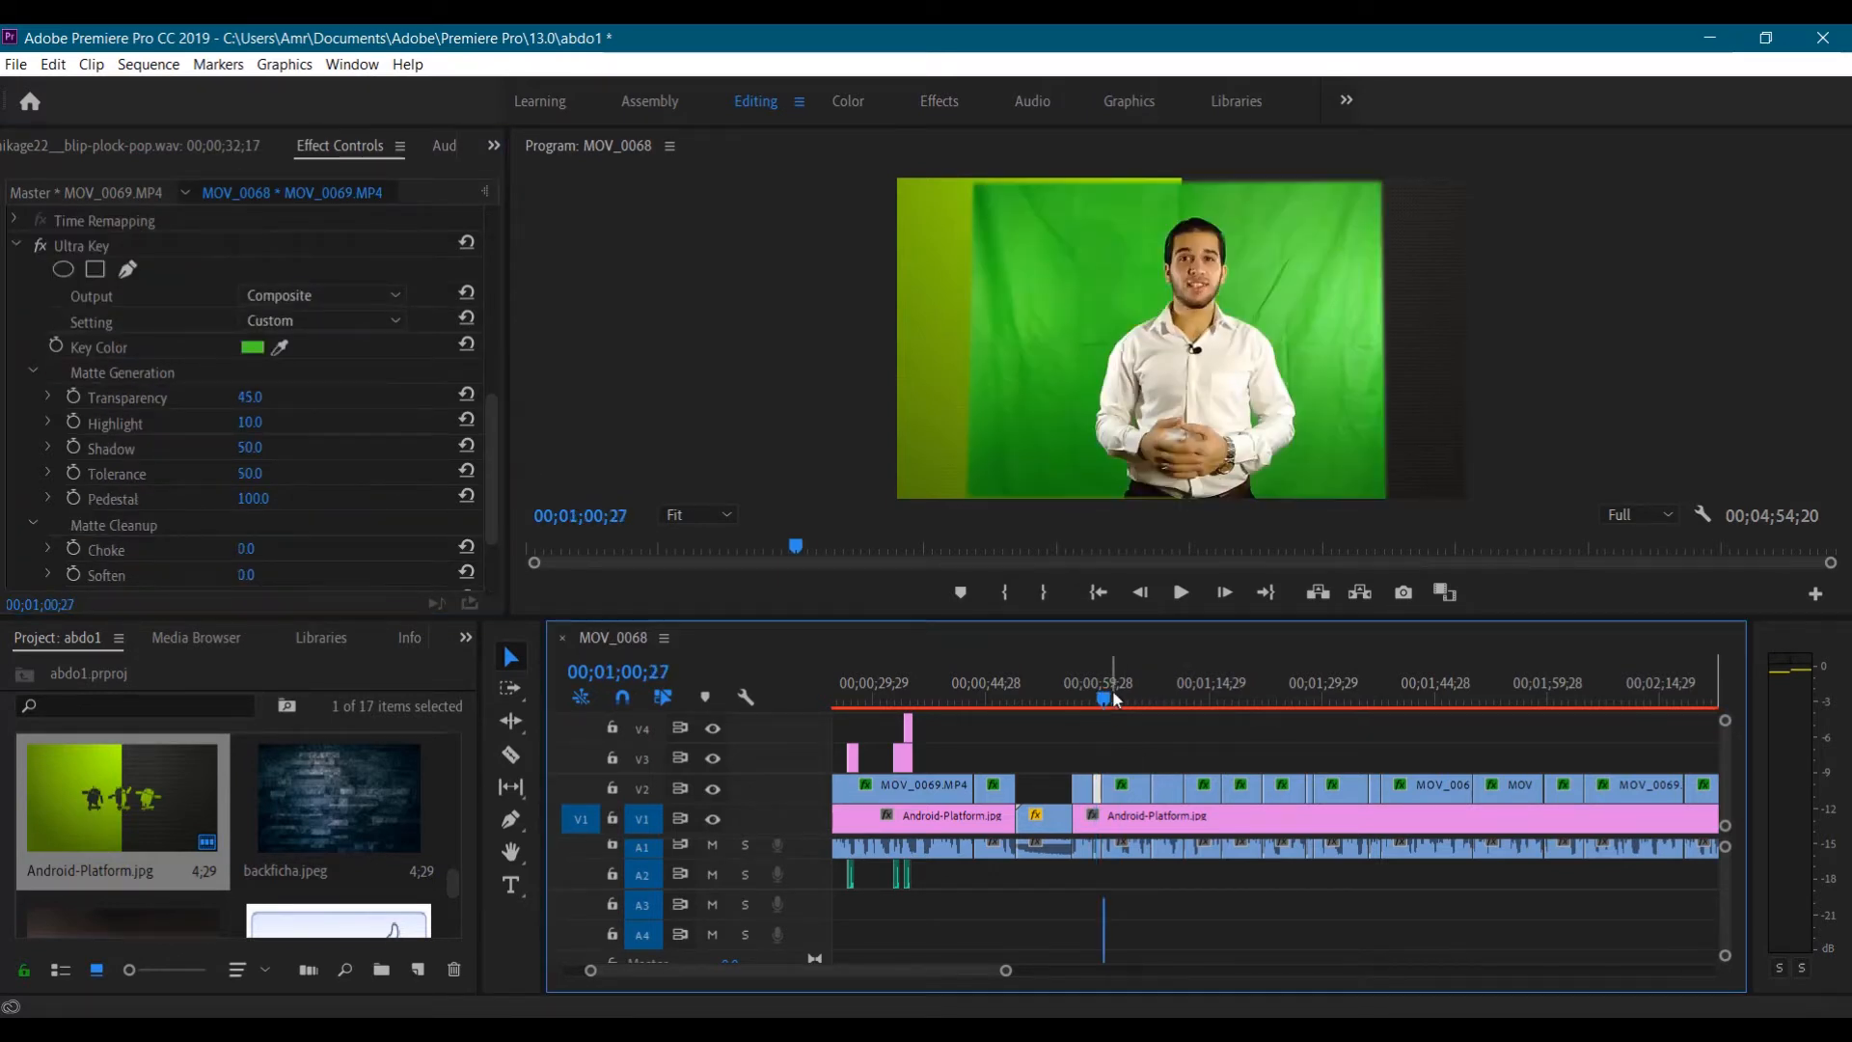
left_click(1136, 795)
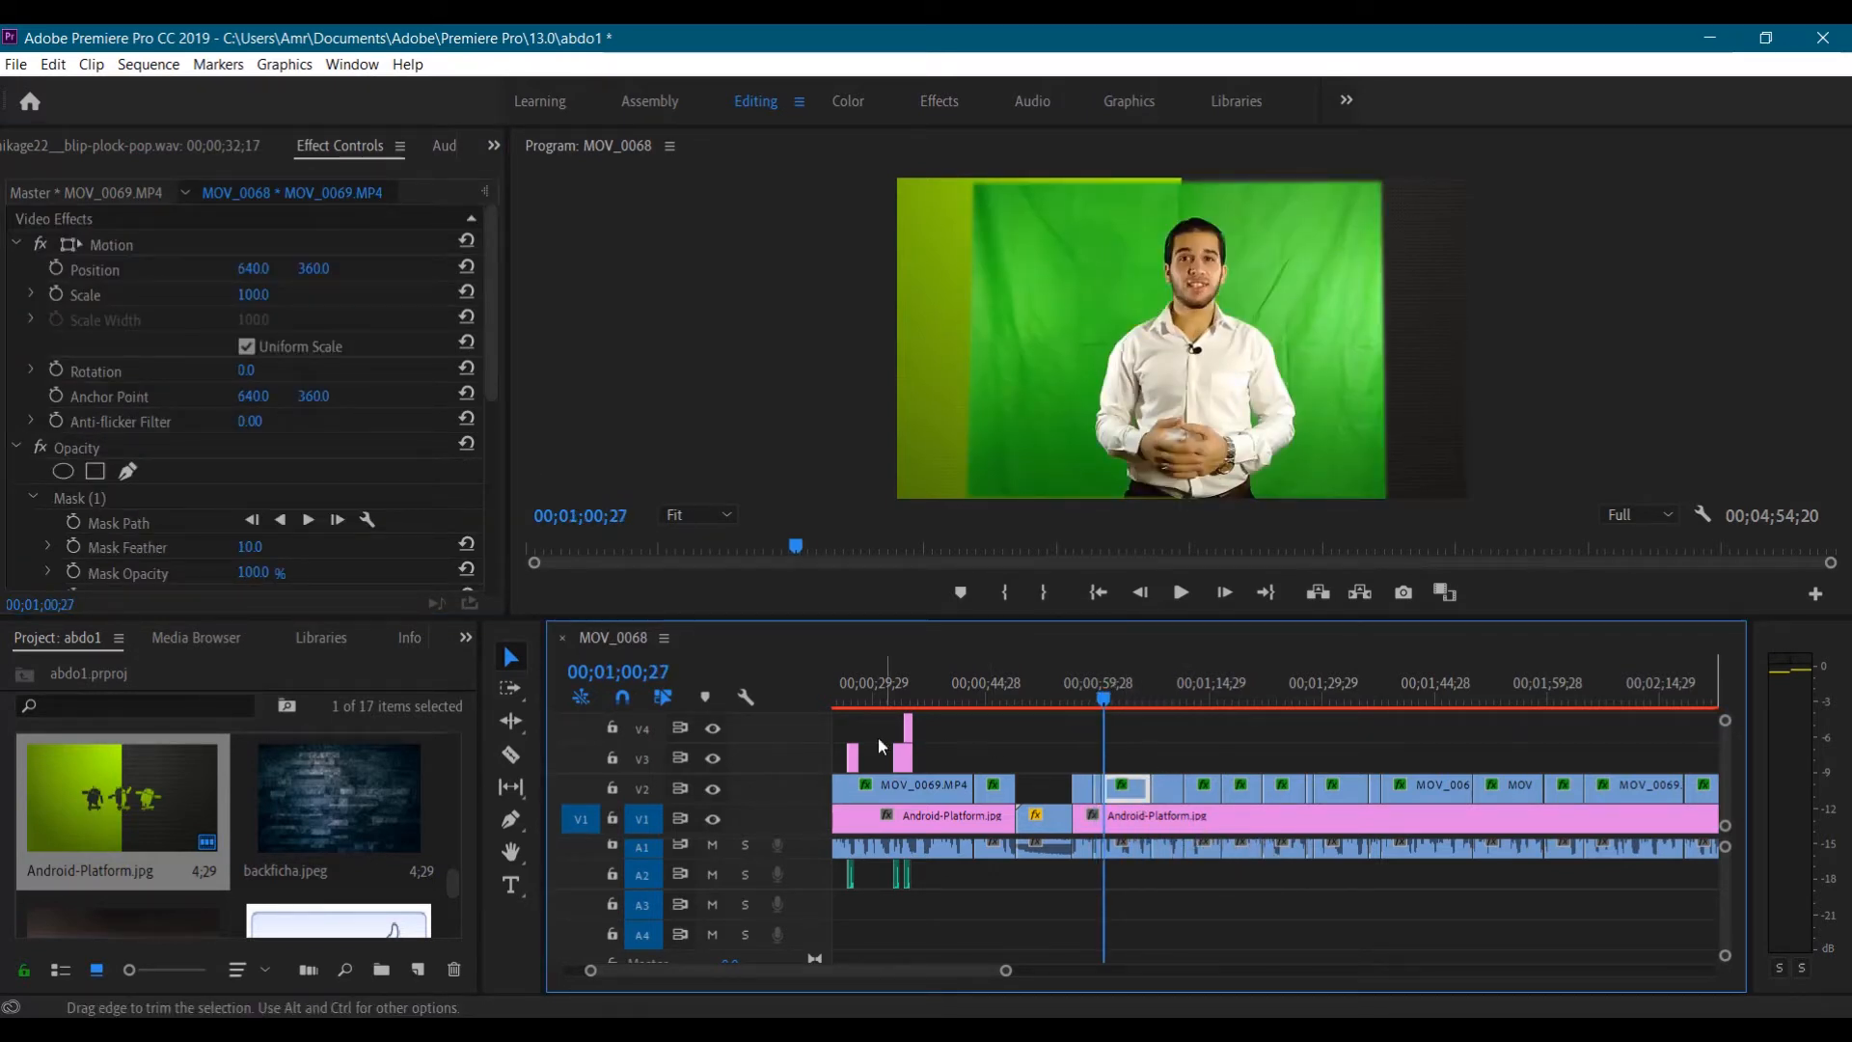
key("space")
scroll(299, 463, "down", 4)
left_click(1117, 695)
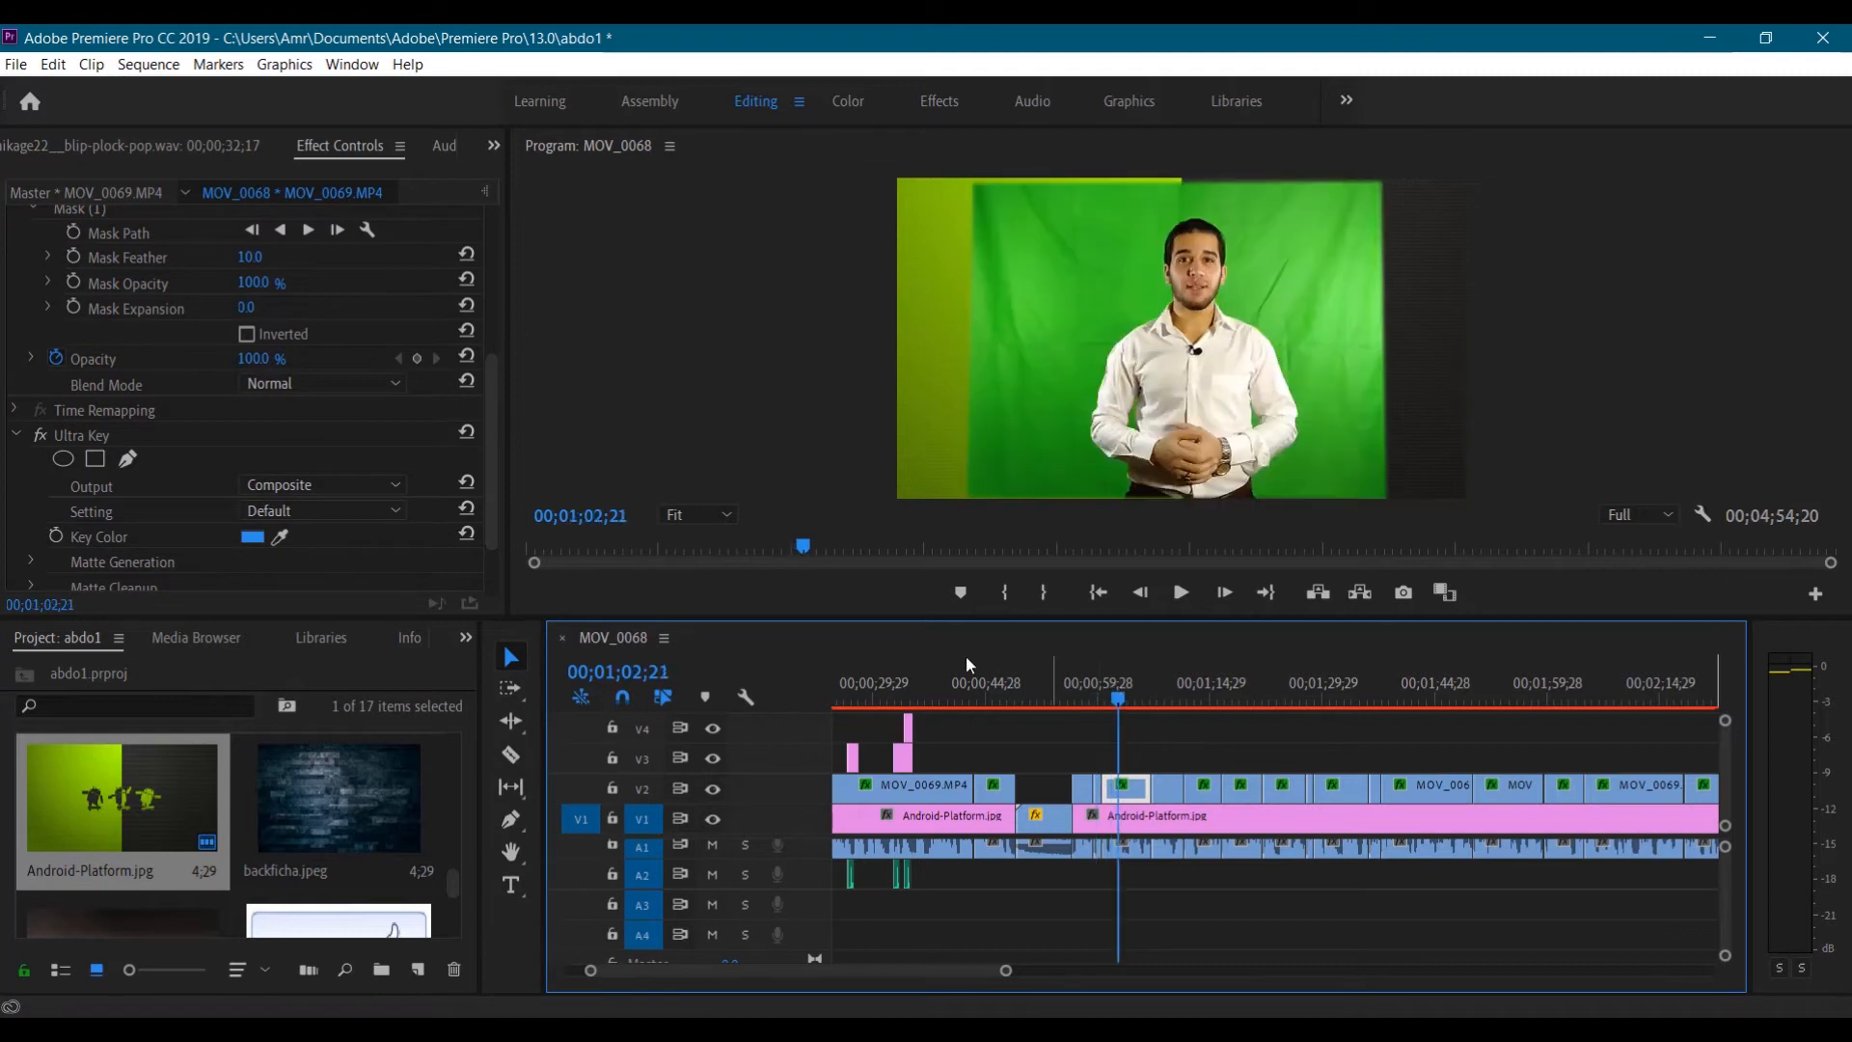
left_click(280, 537)
left_click(980, 318)
left_click(326, 485)
left_click(324, 528)
Raise Contrast and Mid Point and set Pedestal to 100 for the clip at 00;01;02;21, and restore the Composite output
left_click(31, 560)
scroll(58, 521, "down", 5)
left_click(35, 499)
scroll(57, 499, "down", 3)
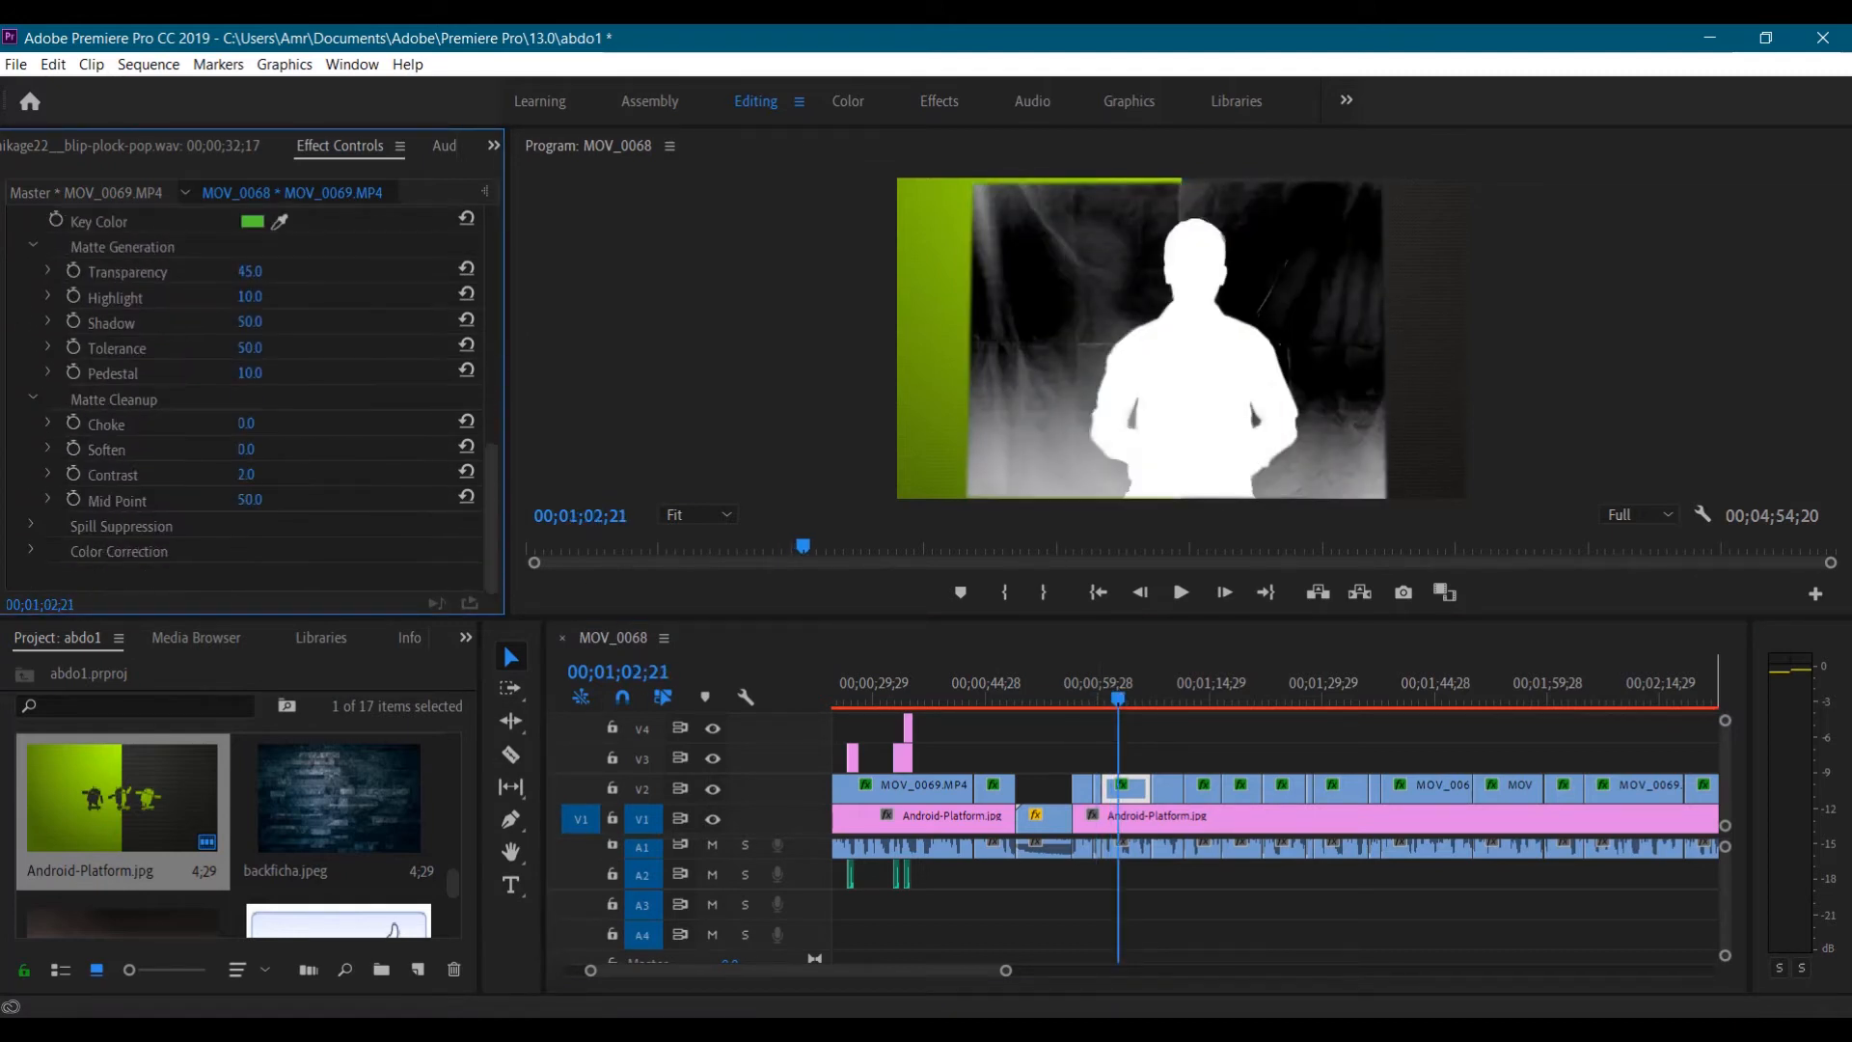
left_click_drag(247, 475, 386, 475)
left_click_drag(249, 499, 297, 500)
left_click_drag(250, 373, 405, 375)
scroll(328, 385, "up", 2)
left_click(334, 295)
left_click(328, 316)
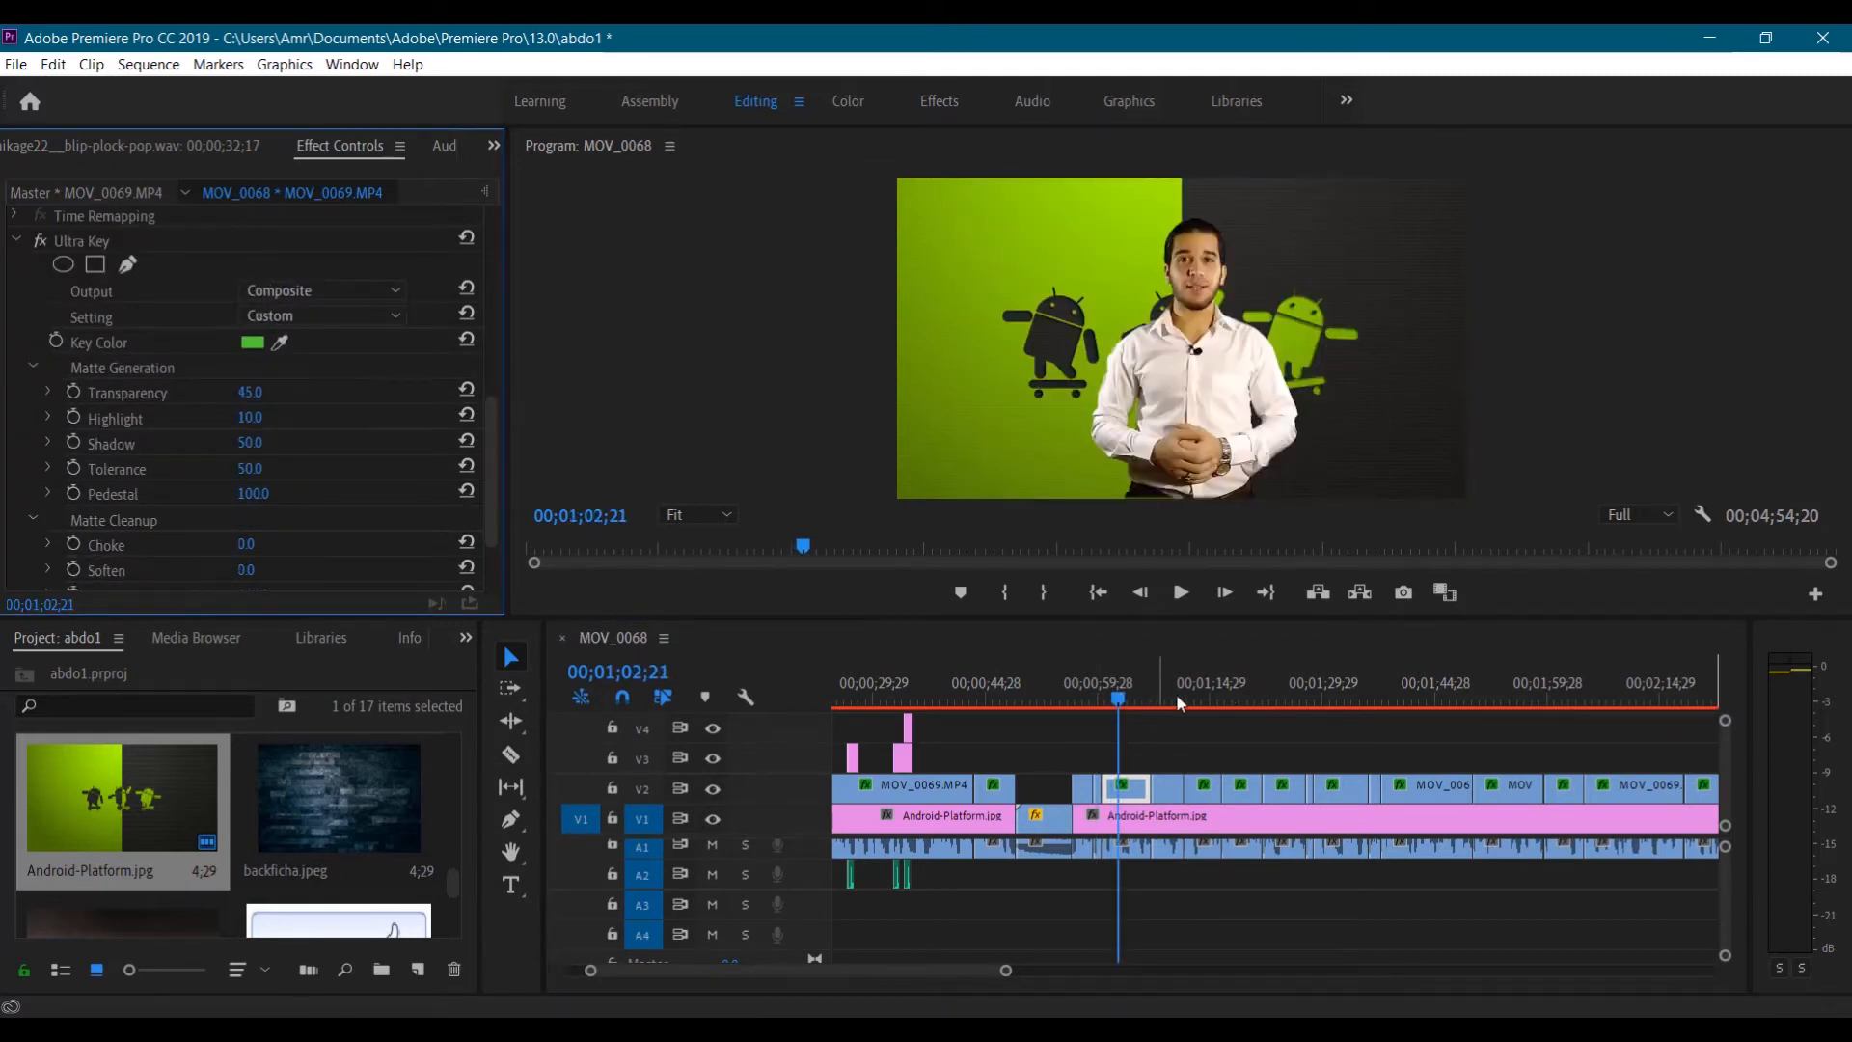
Select the V2 clip at 00;01;10;18, sample its backdrop green as Key Color, and display the Alpha Channel
left_click(1176, 698)
left_click(1166, 789)
scroll(328, 453, "down", 5)
left_click(280, 450)
left_click(989, 316)
left_click(324, 398)
left_click(318, 441)
Refine Matte Generation and Matte Cleanup for the clip at 00;01;10;18 with Pedestal at 100
left_click(31, 500)
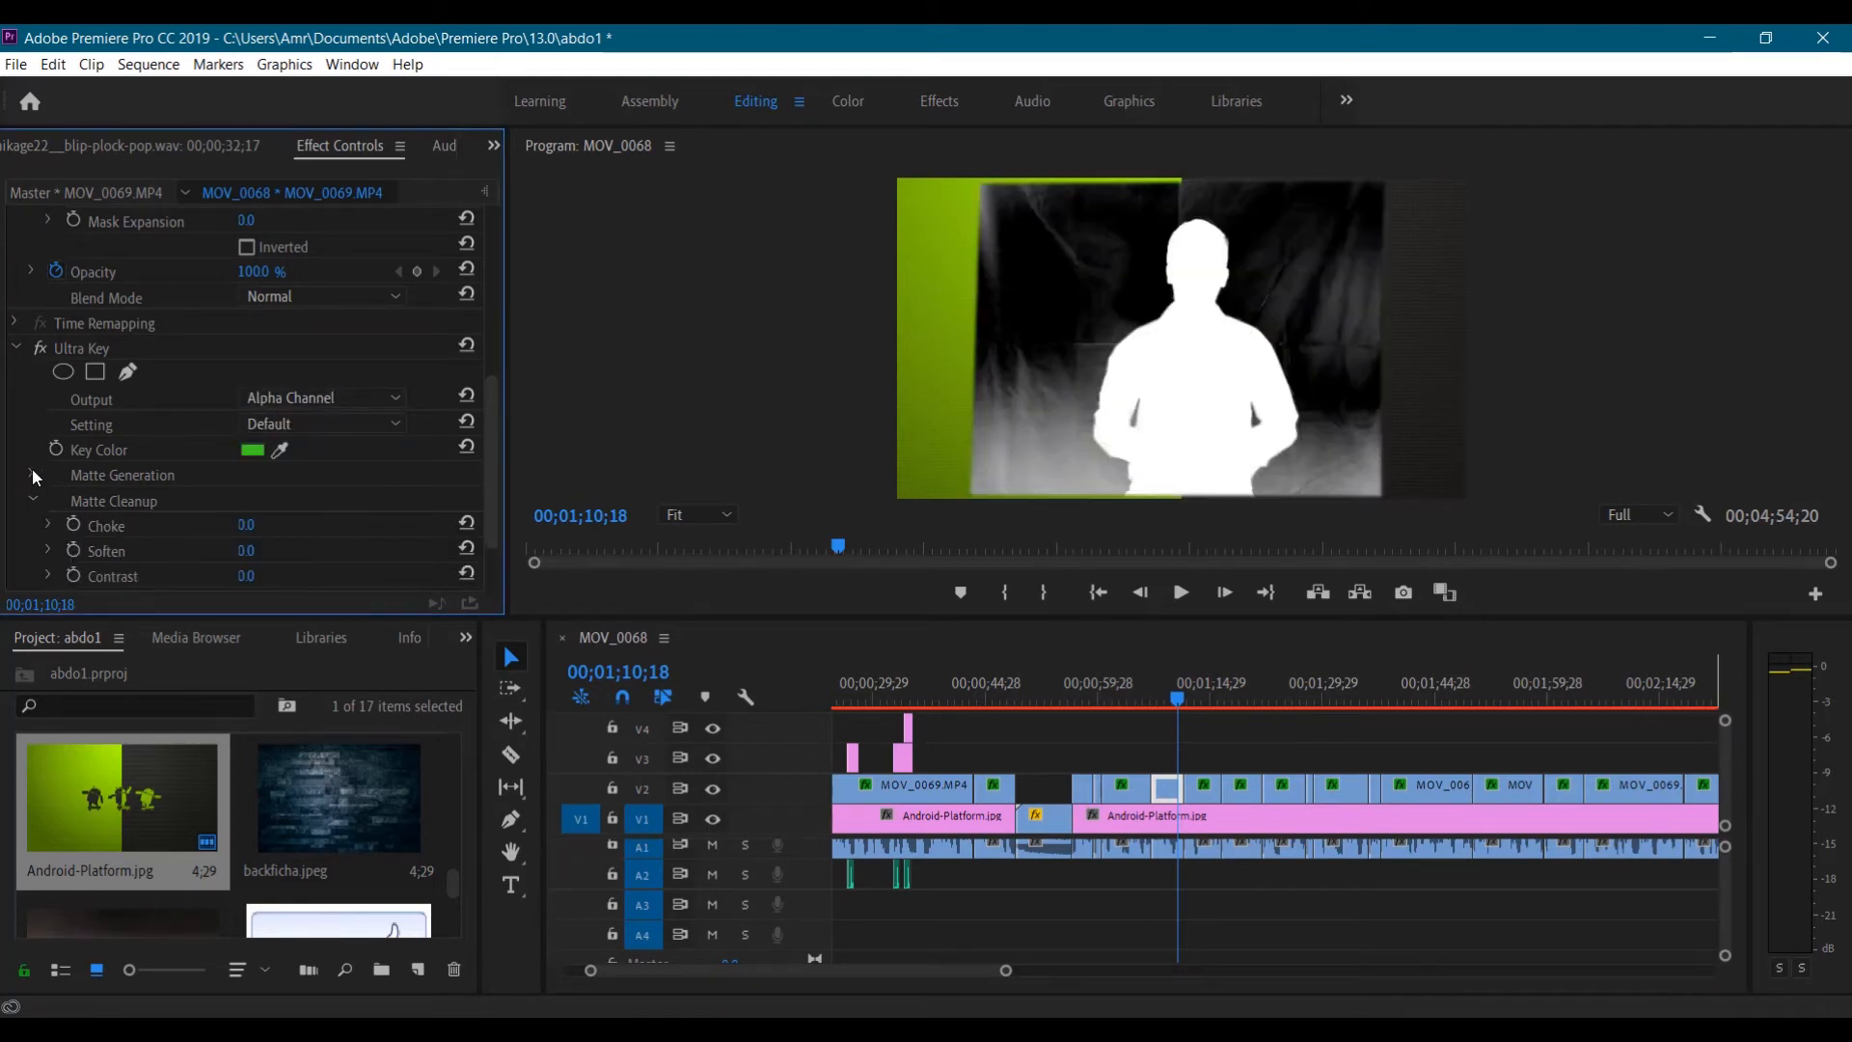
left_click(32, 473)
scroll(58, 478, "down", 5)
scroll(256, 425, "up", 3)
left_click_drag(250, 491, 279, 495)
Reselect the V2 clip at 00;01;08;29 and switch its Ultra Key output from Alpha Channel back to Composite
left_click(1199, 698)
left_click(1202, 791)
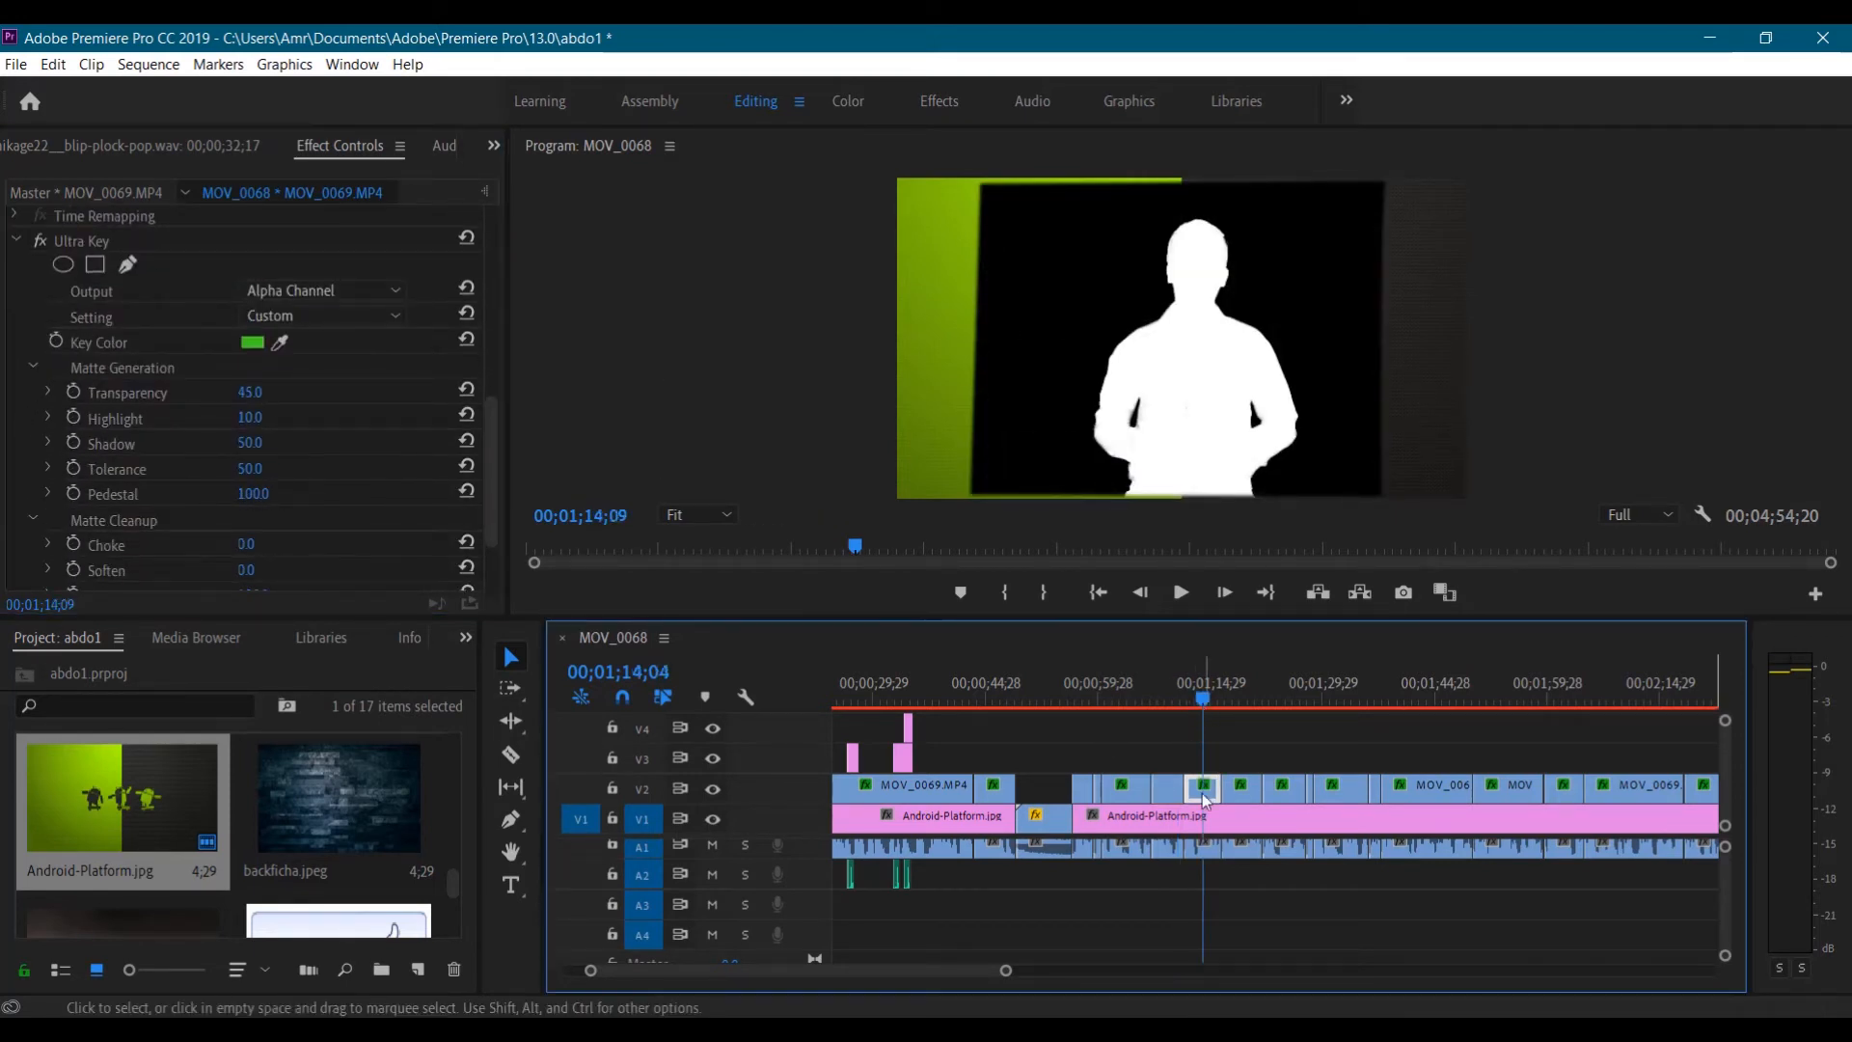
left_click(1164, 701)
scroll(310, 457, "down", 3)
scroll(311, 456, "down", 4)
left_click(323, 459)
left_click(323, 501)
left_click(1172, 790)
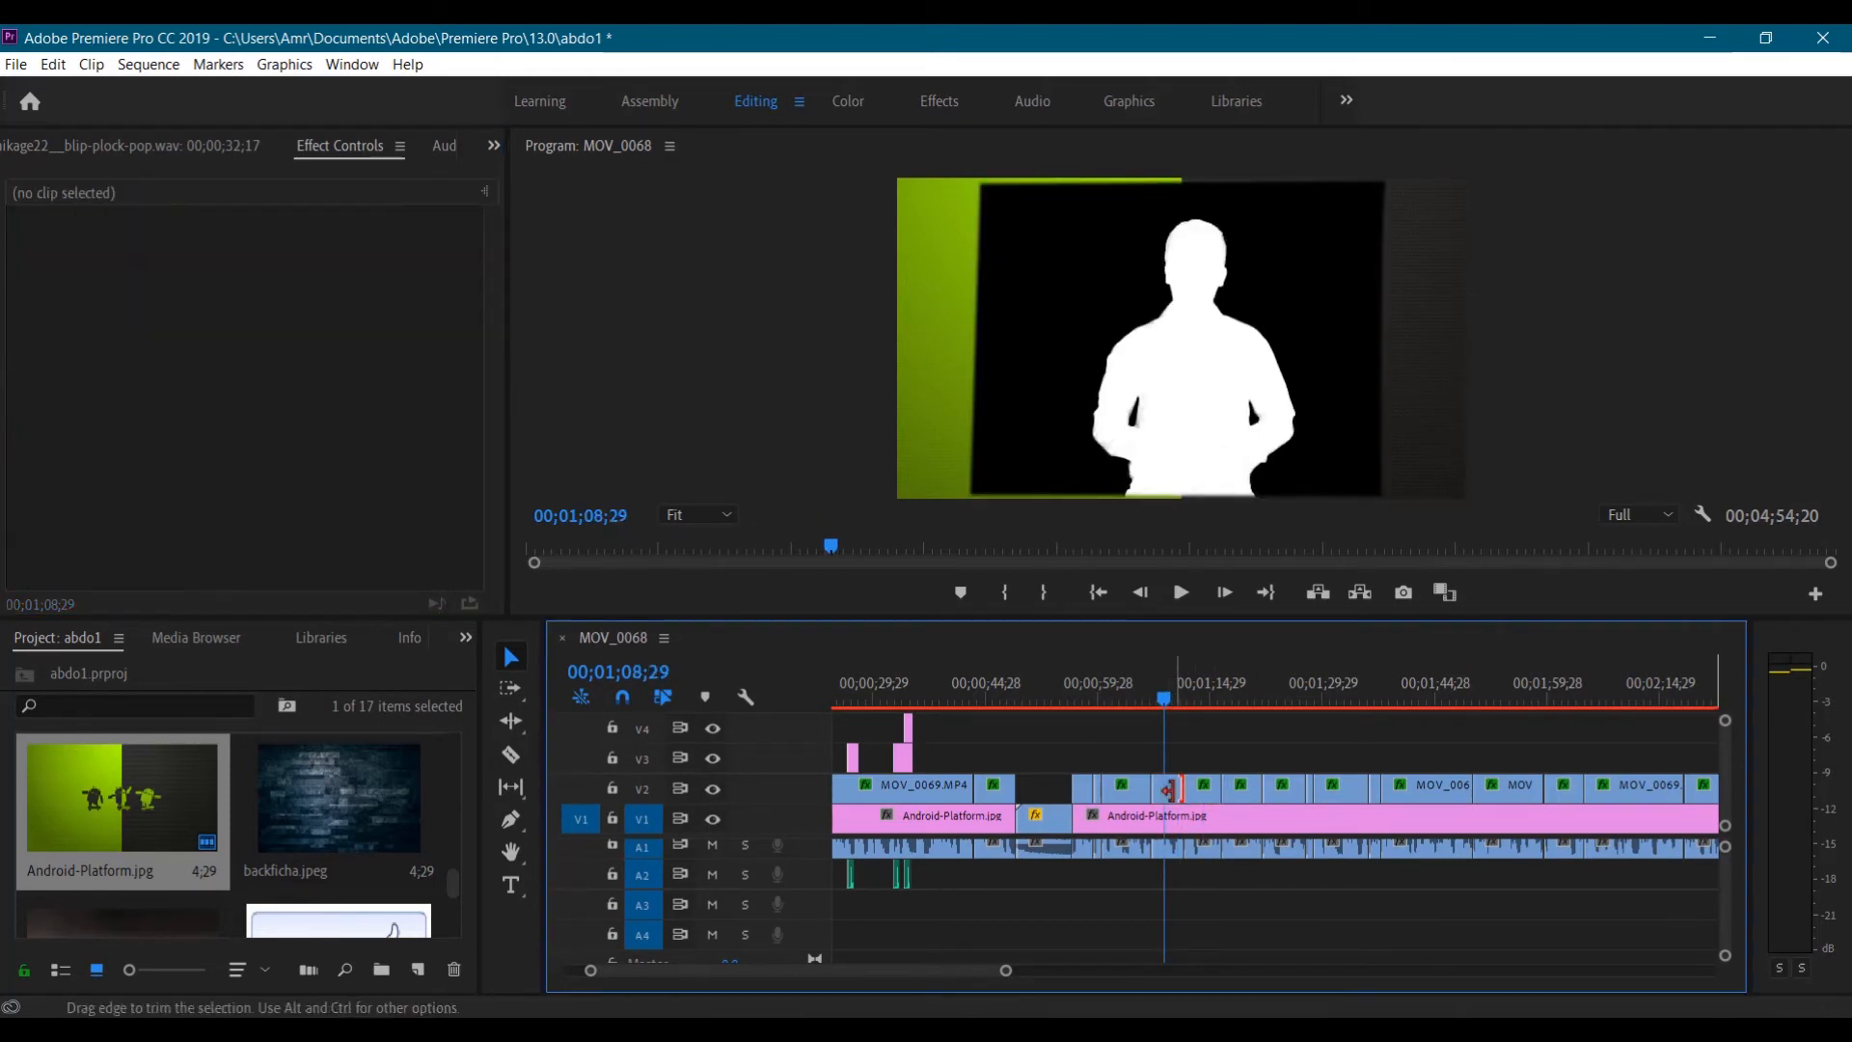
scroll(292, 505, "down", 7)
left_click(323, 459)
left_click(323, 481)
Select the V2 clip at 00;01;12;01, sample its green backdrop for Ultra Key, and set the output to Alpha Channel
left_click(1189, 698)
left_click(1202, 788)
scroll(294, 503, "down", 7)
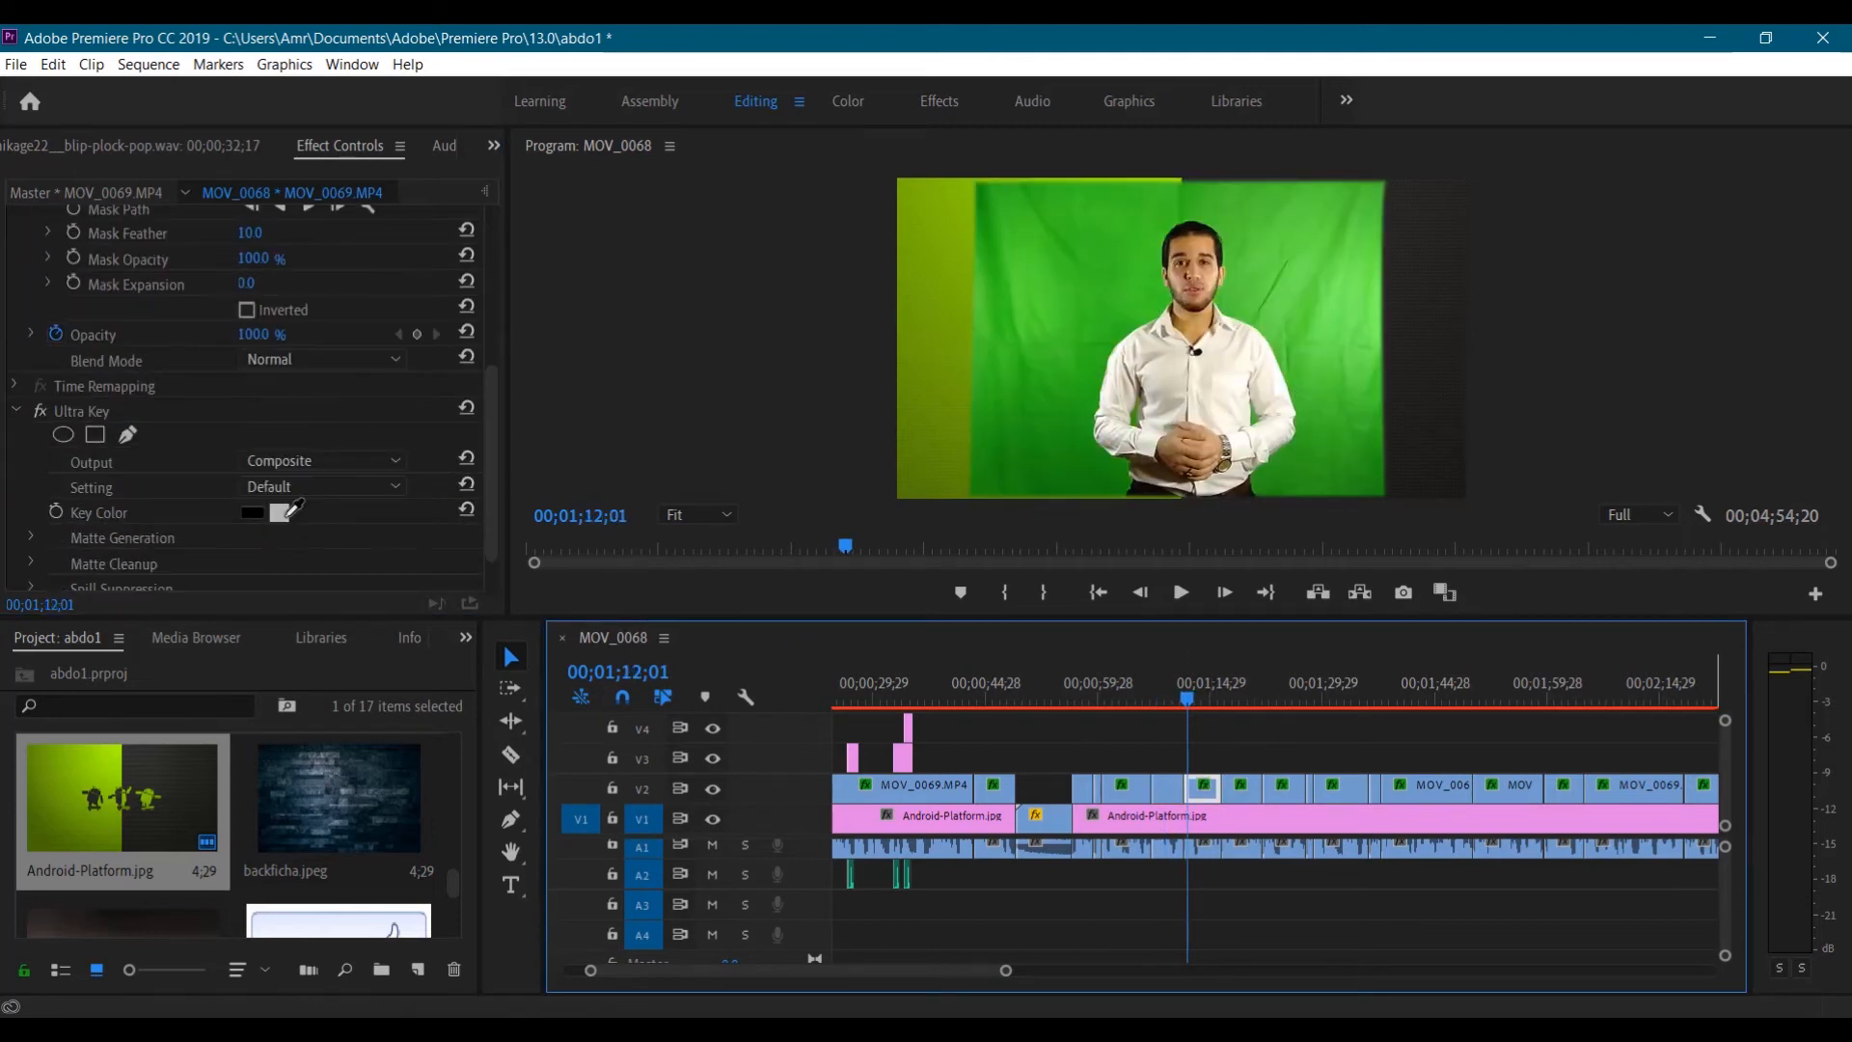
left_click(280, 513)
left_click(1003, 318)
left_click(308, 510)
Set Pedestal to 100 for the clip at 00;01;12;01 and return its Ultra Key output to Composite
scroll(294, 479, "down", 5)
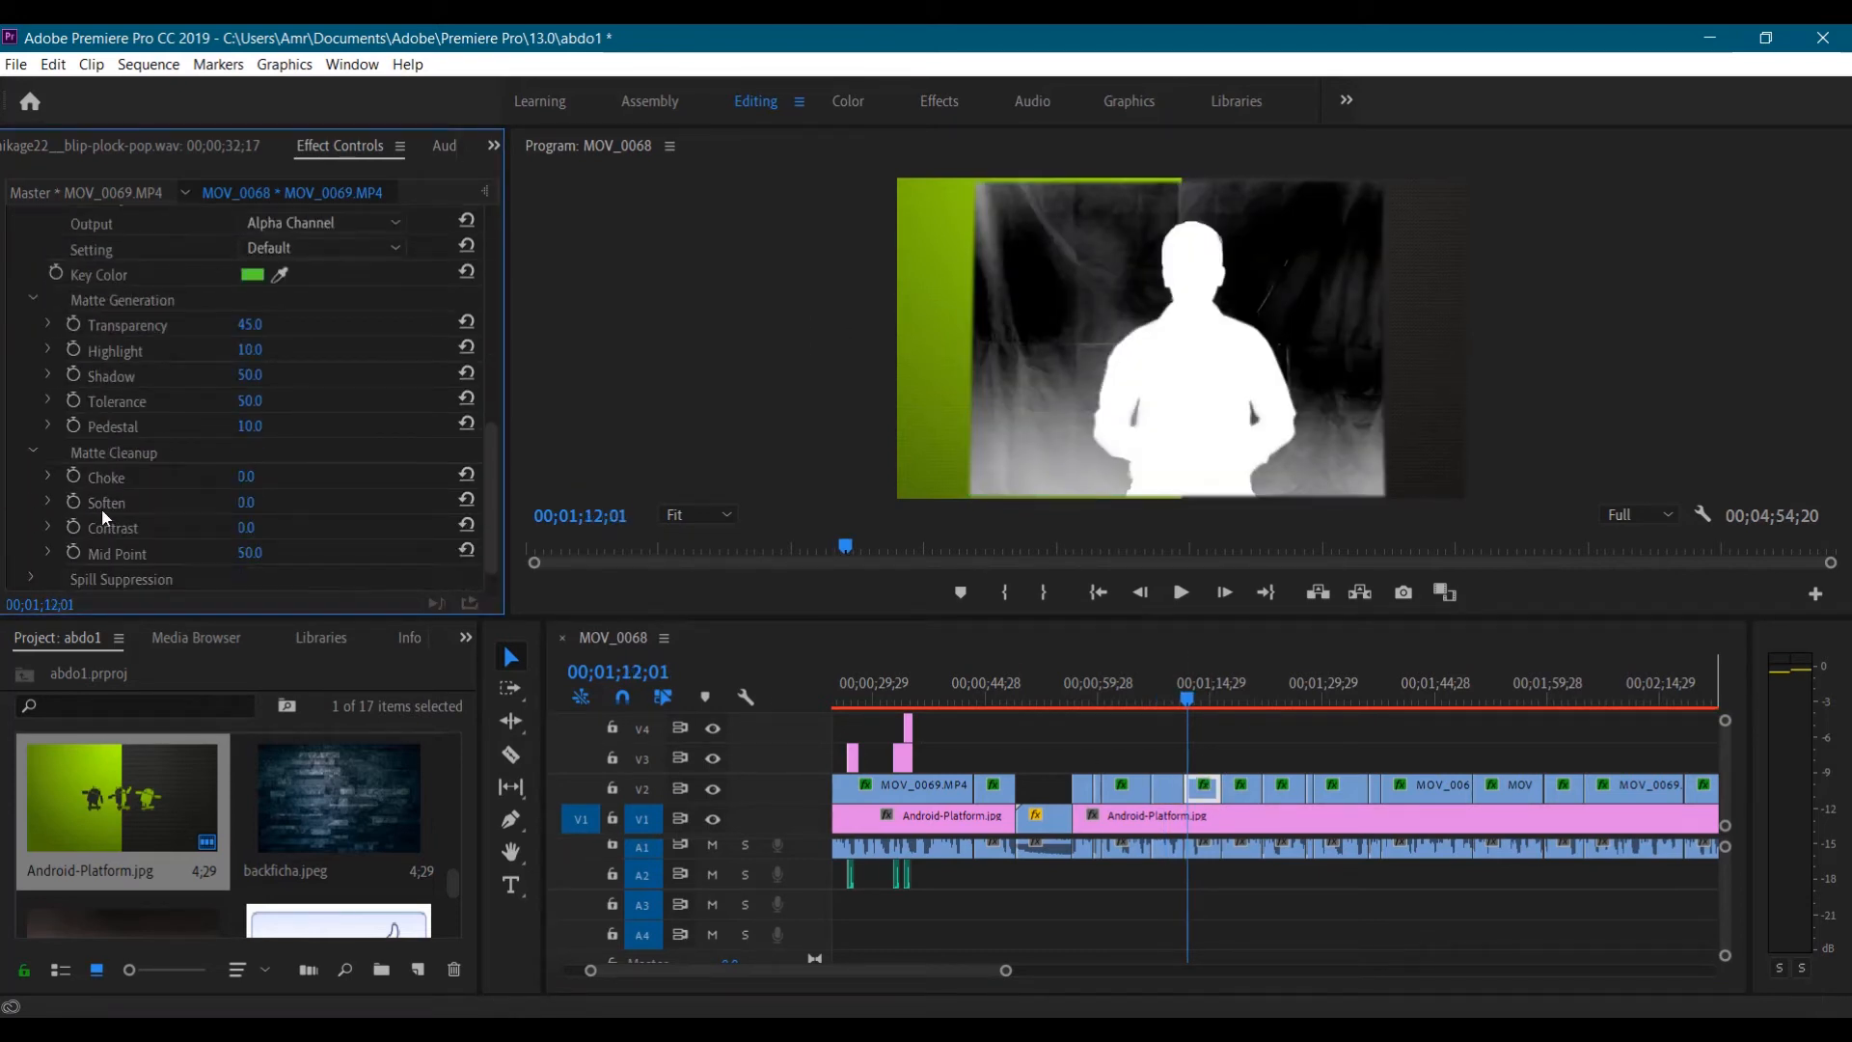
scroll(313, 405, "up", 2)
left_click(323, 290)
left_click(333, 315)
Select the V2 clip at 00;01;18;28, sample the green backdrop as Key Color, and show the Alpha Channel output
left_click(1240, 698)
left_click(1240, 787)
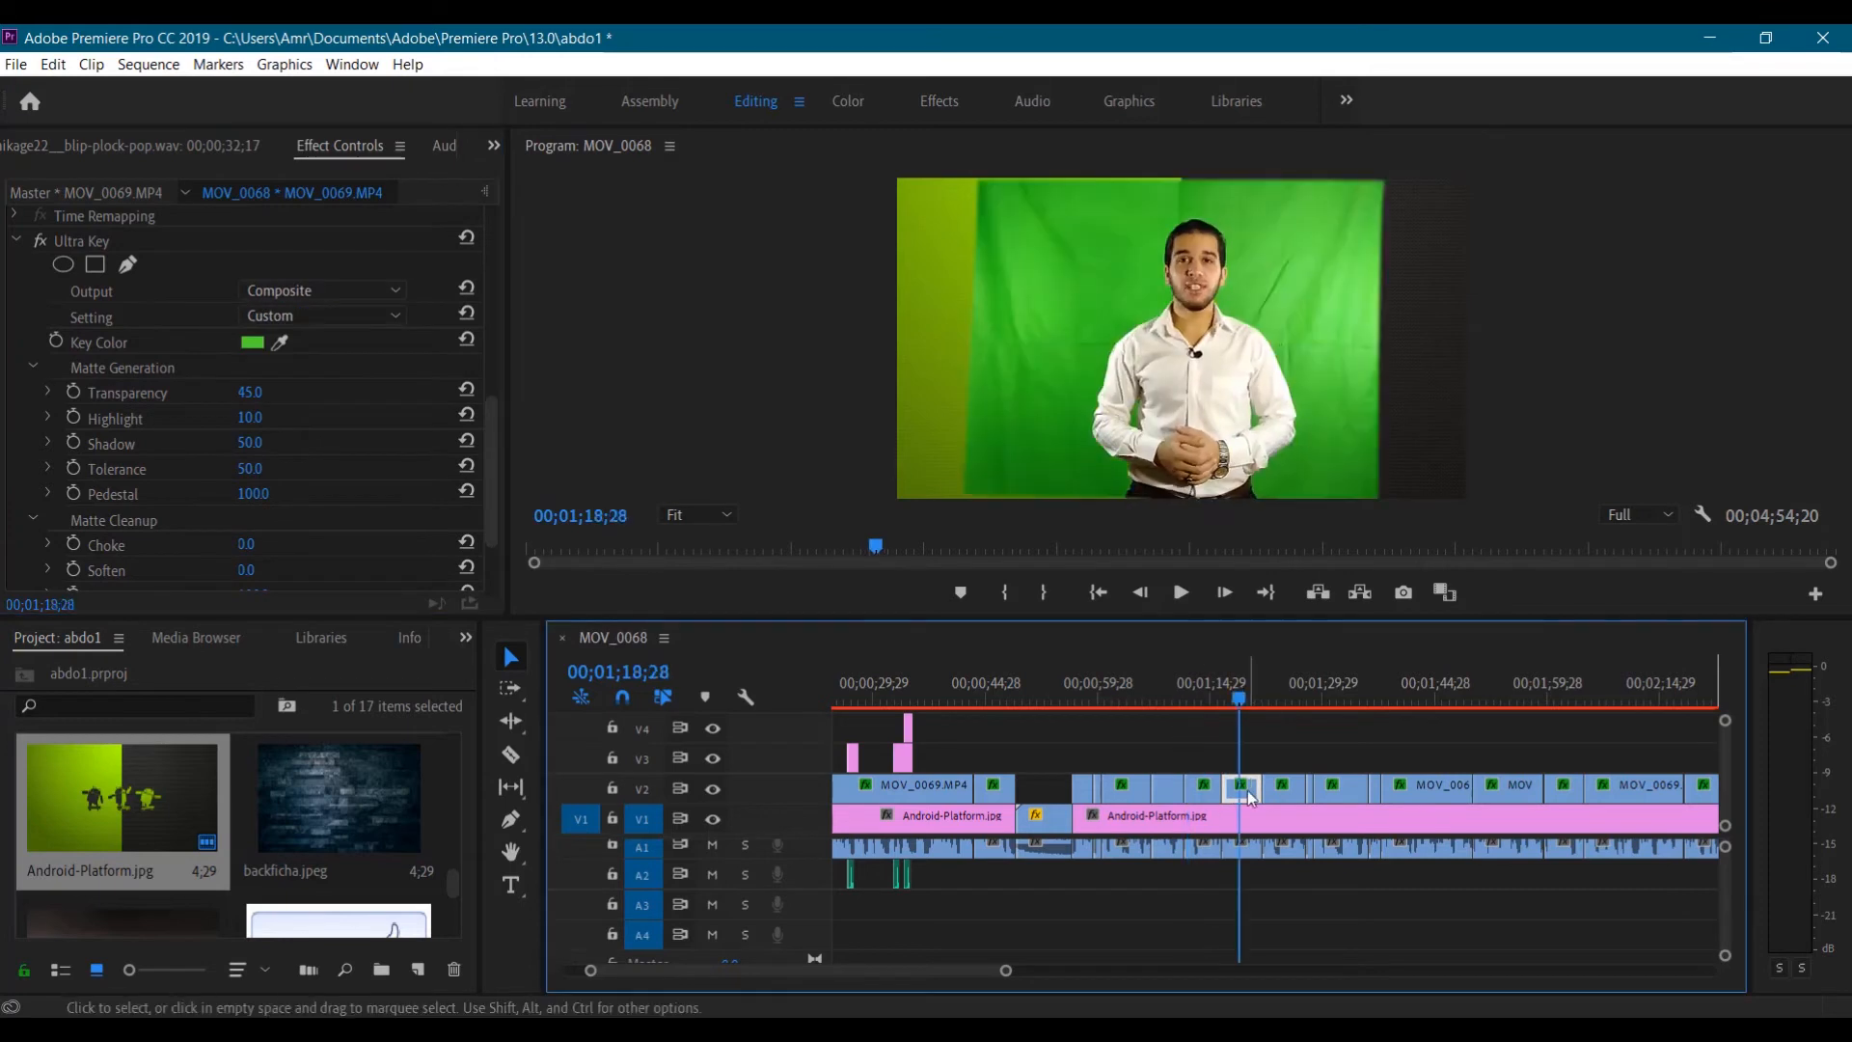
scroll(292, 504, "down", 7)
left_click(279, 561)
left_click(1003, 318)
left_click(289, 508)
left_click(294, 447)
Raise Pedestal to 100 on the clip at 00;01;18;28 and restore its Composite output
scroll(295, 443, "down", 5)
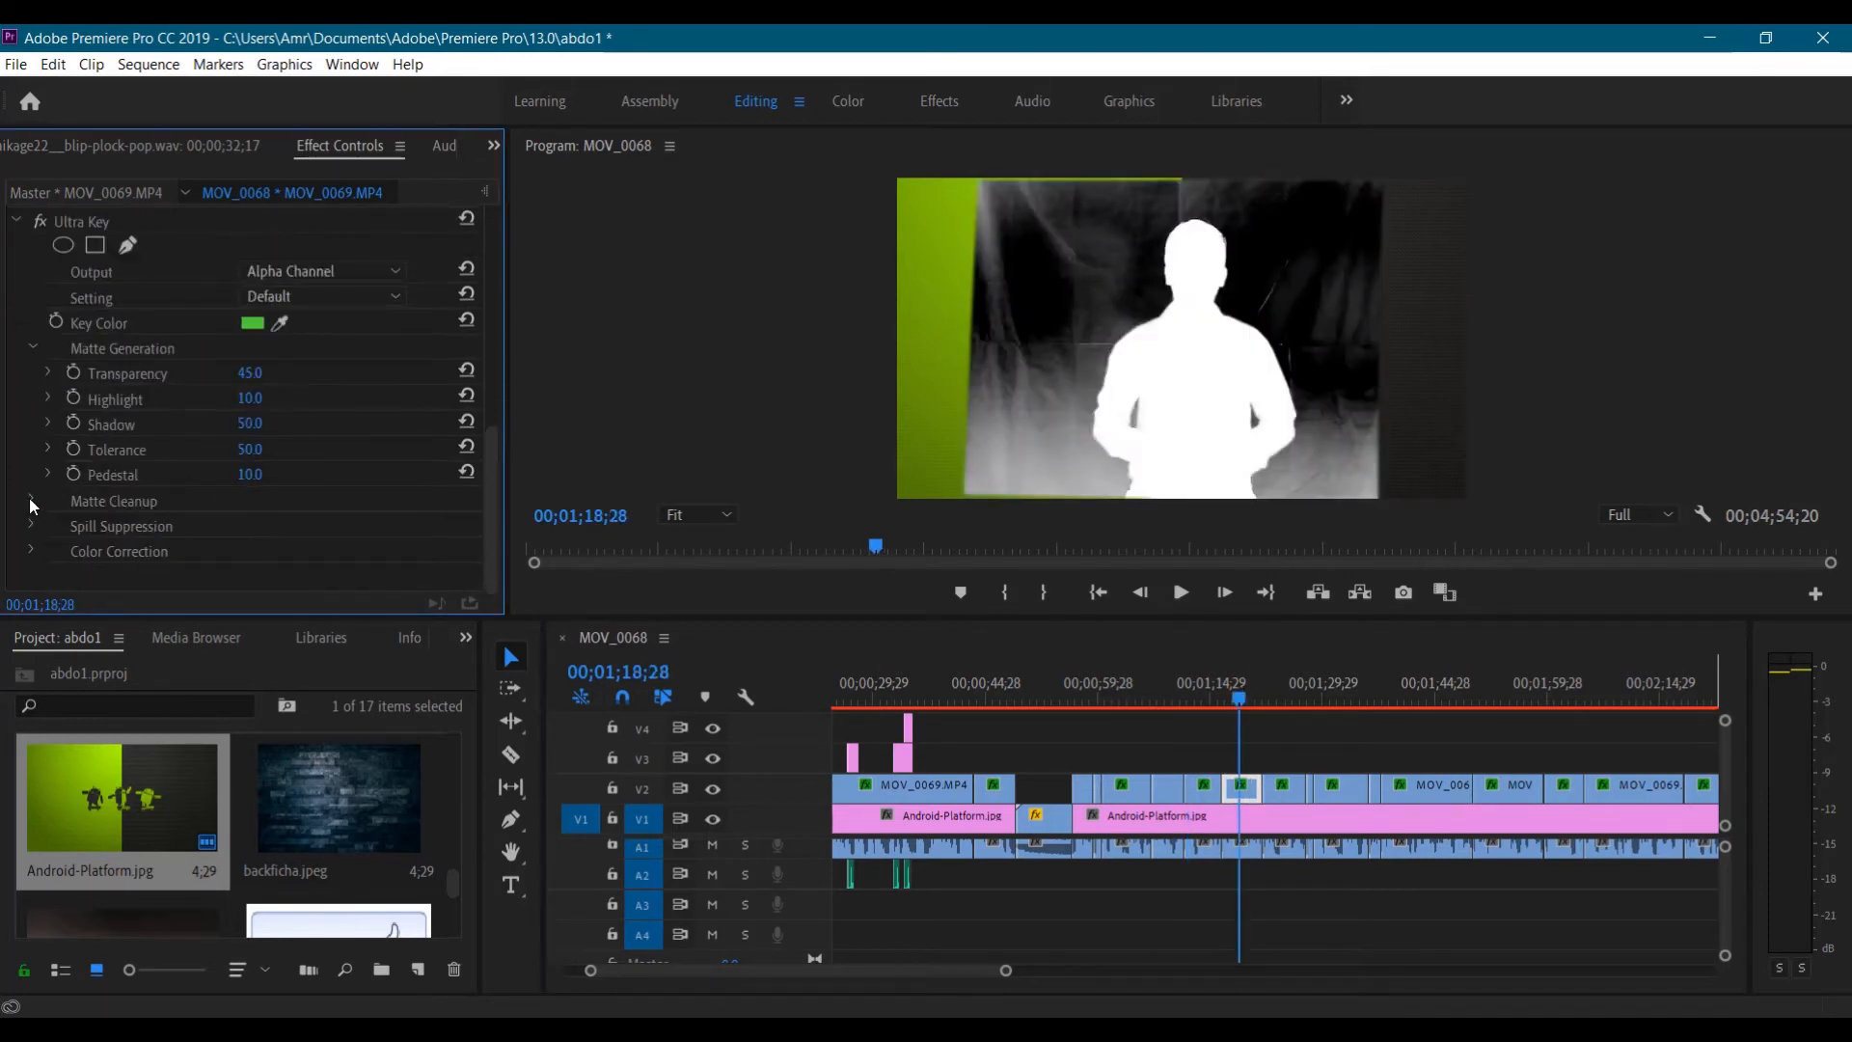
scroll(318, 386, "up", 4)
left_click(324, 338)
left_click(336, 365)
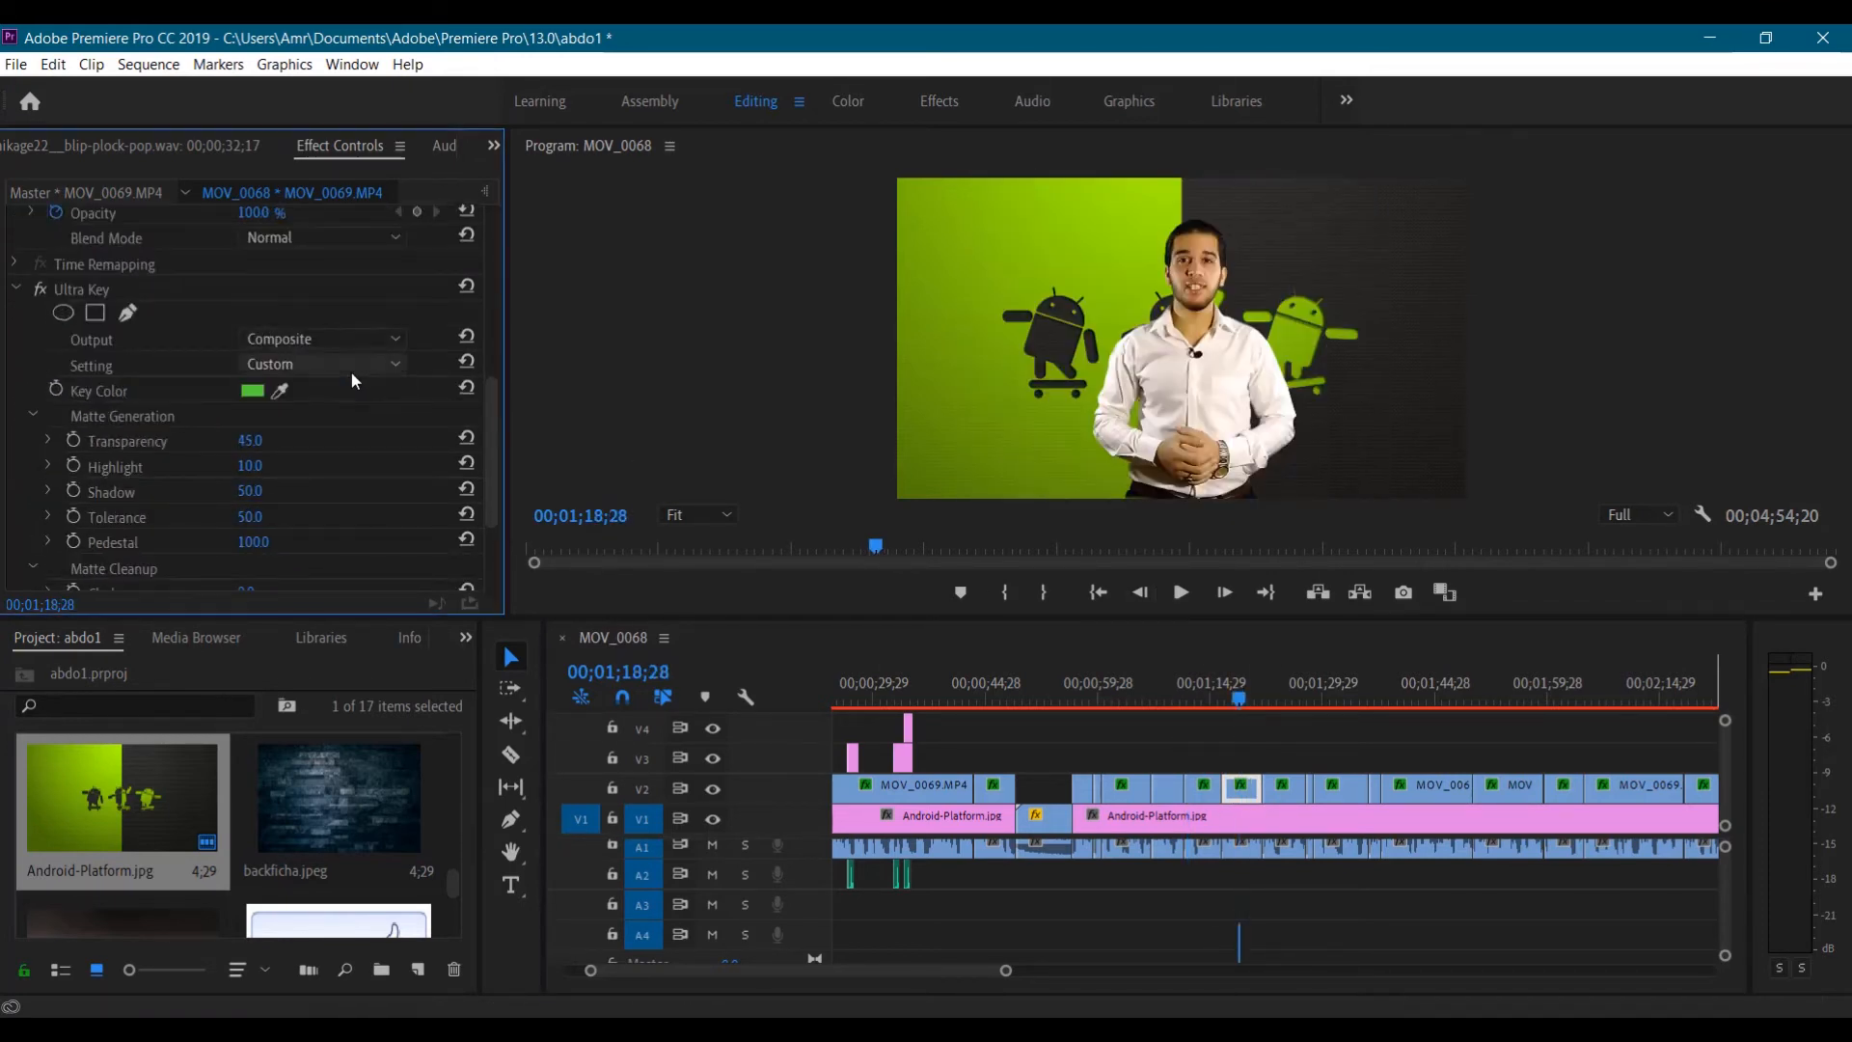
Select the V2 clip at 00;01;23;19, sample its backdrop's green with Ultra Key, and switch the output to Alpha Channel
left_click(1275, 698)
left_click(1282, 787)
scroll(273, 498, "down", 3)
scroll(272, 494, "down", 4)
left_click(279, 489)
left_click(1003, 318)
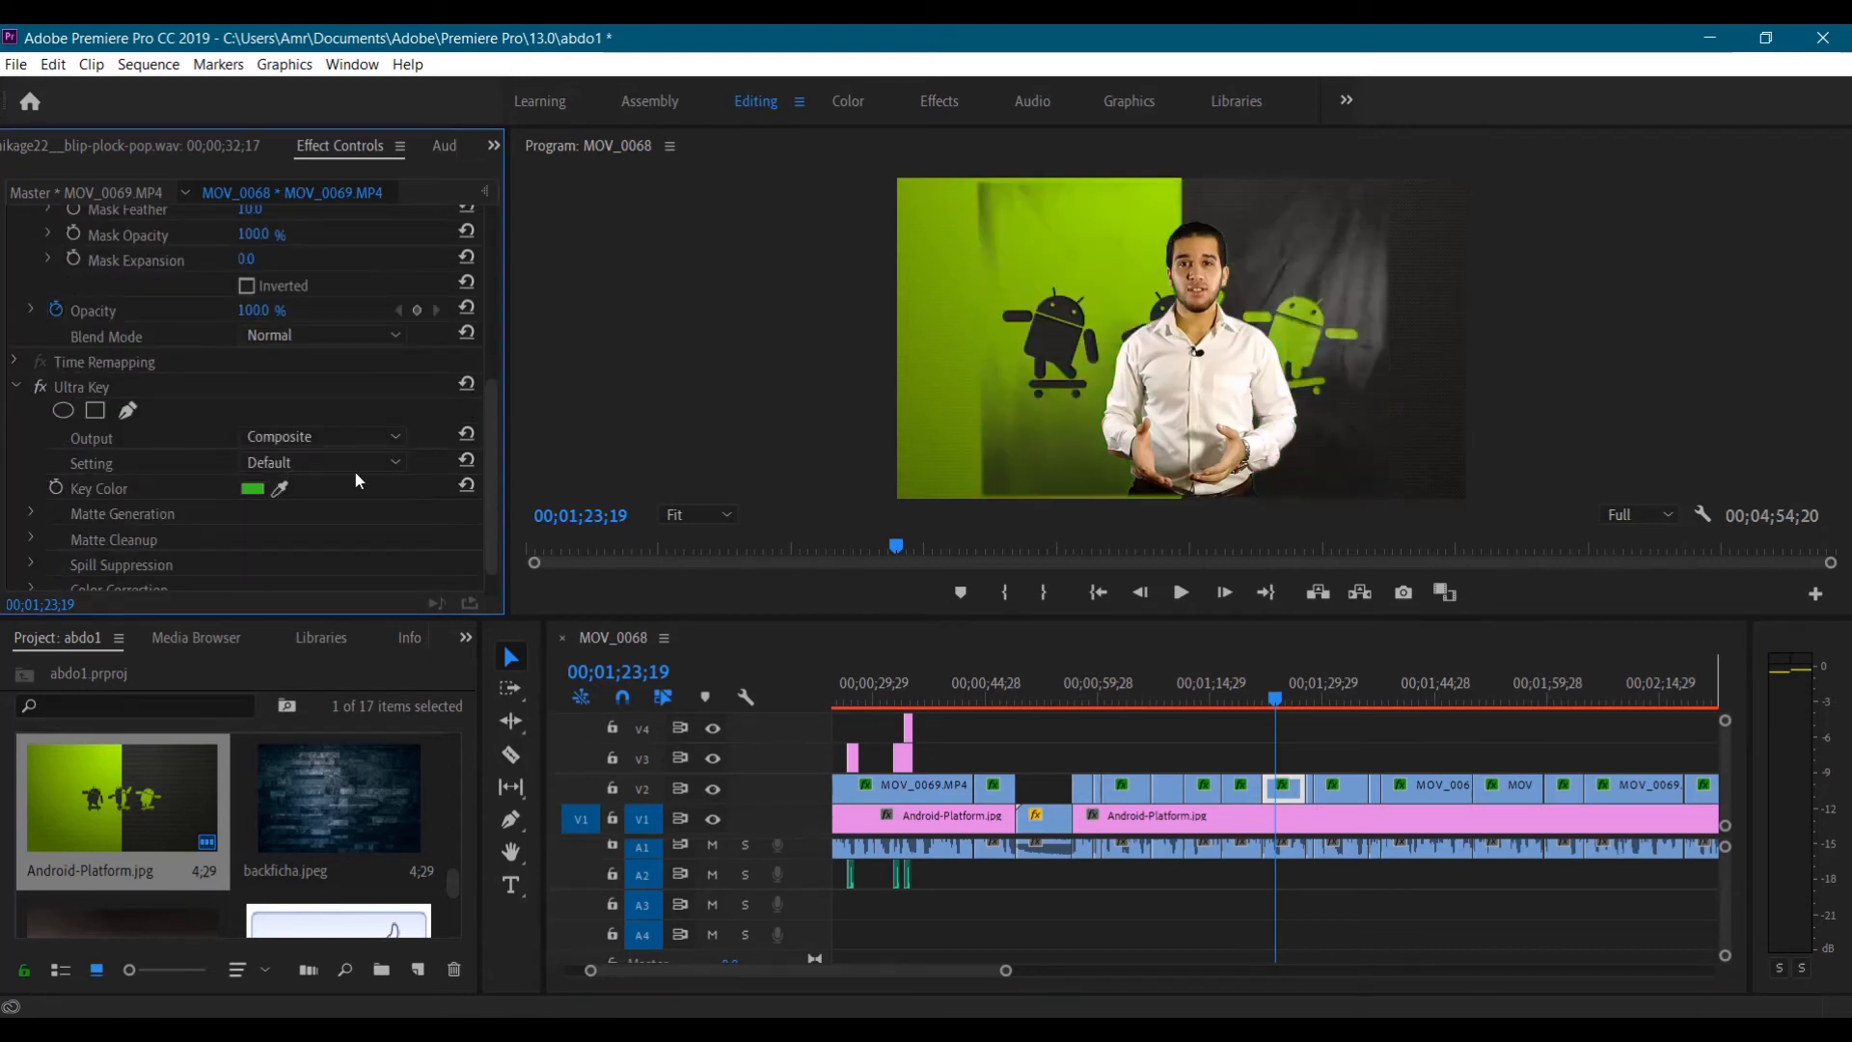
left_click(323, 398)
left_click(323, 448)
Set Contrast, Mid Point and Pedestal to 100 for the clip at 00;01;23;19 and return the output to Composite
left_click(32, 497)
left_click(31, 472)
scroll(147, 509, "down", 4)
scroll(146, 517, "down", 1)
left_click(227, 474)
left_click_drag(250, 499, 424, 474)
left_click_drag(249, 373, 424, 374)
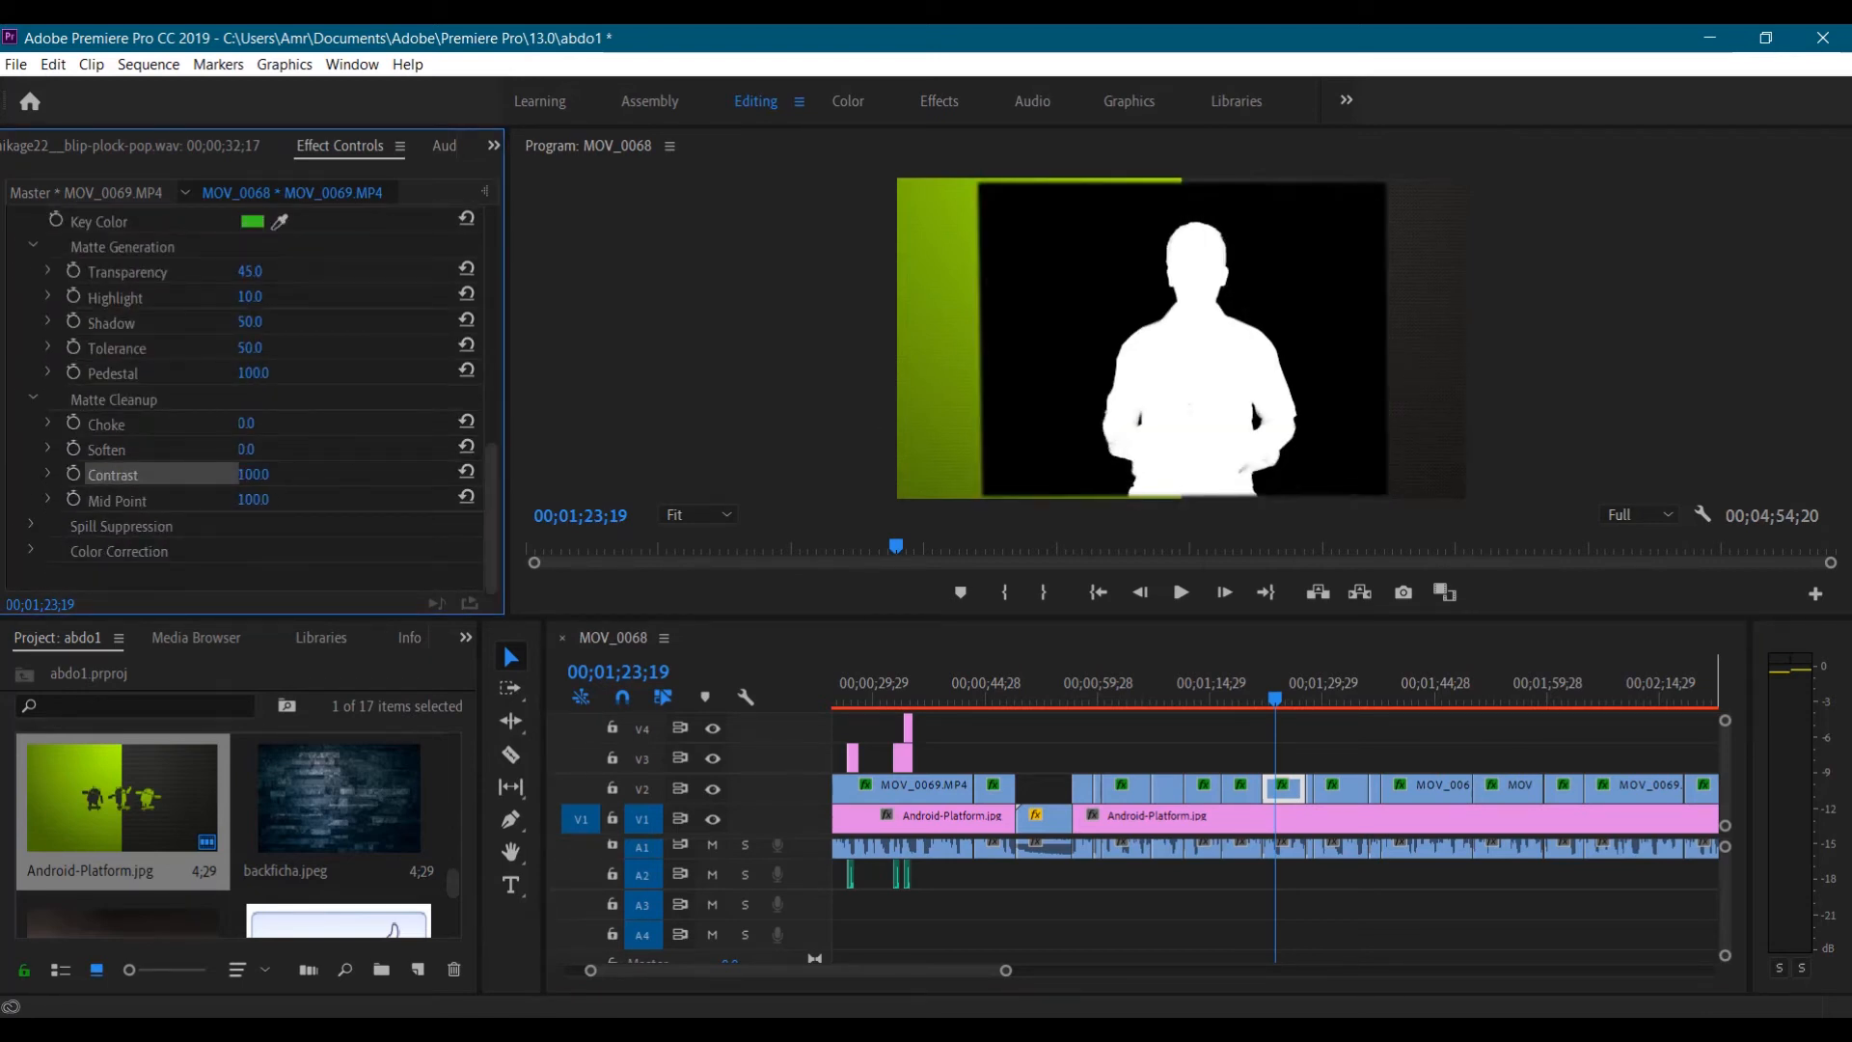
scroll(273, 386, "up", 4)
left_click(323, 314)
left_click(324, 340)
Select the short V2 clip at 00;01;27;29, sample its green backdrop as Key Color, and set the output to Alpha Channel
left_click(1309, 697)
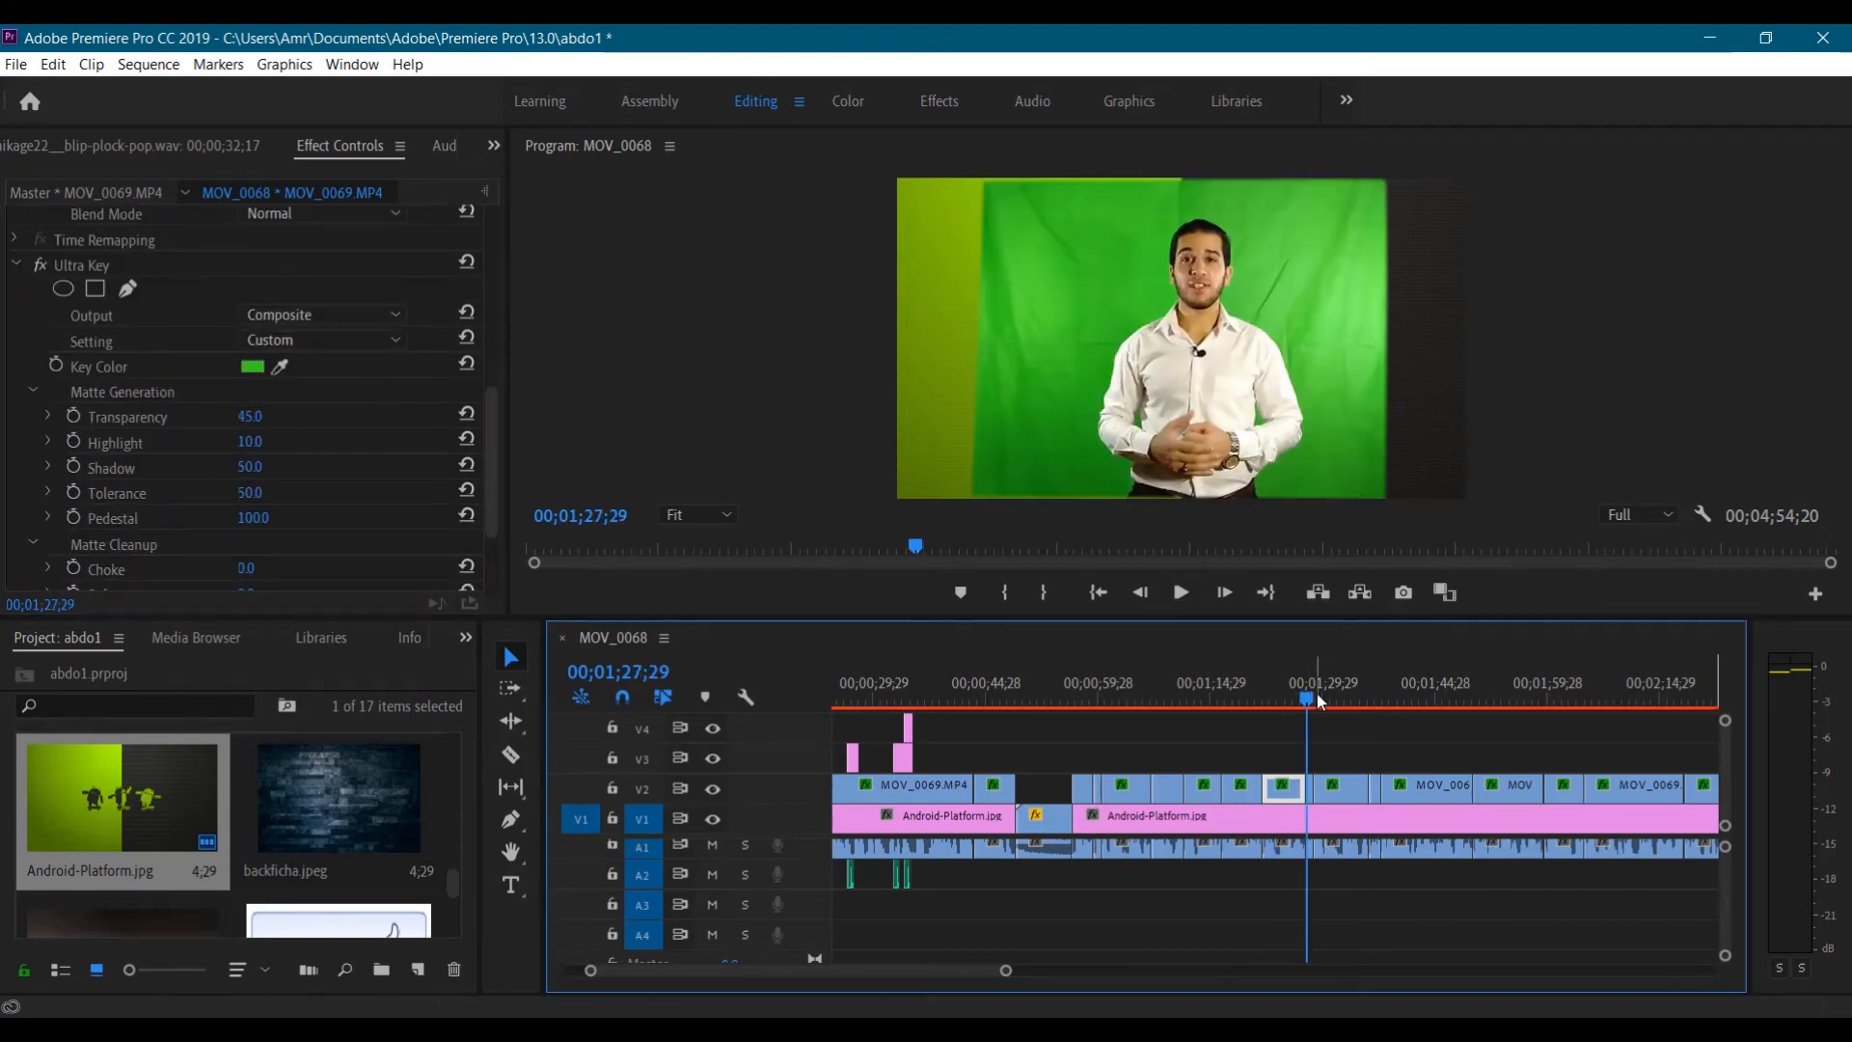
left_click(1310, 788)
scroll(228, 488, "down", 5)
left_click(280, 450)
left_click(1023, 318)
left_click(326, 399)
left_click(323, 449)
Raise the Matte Cleanup Mid Point of the clip at 00;01;27;29 and switch its Ultra Key output back to Composite
left_click(31, 499)
left_click(32, 473)
scroll(228, 518, "down", 4)
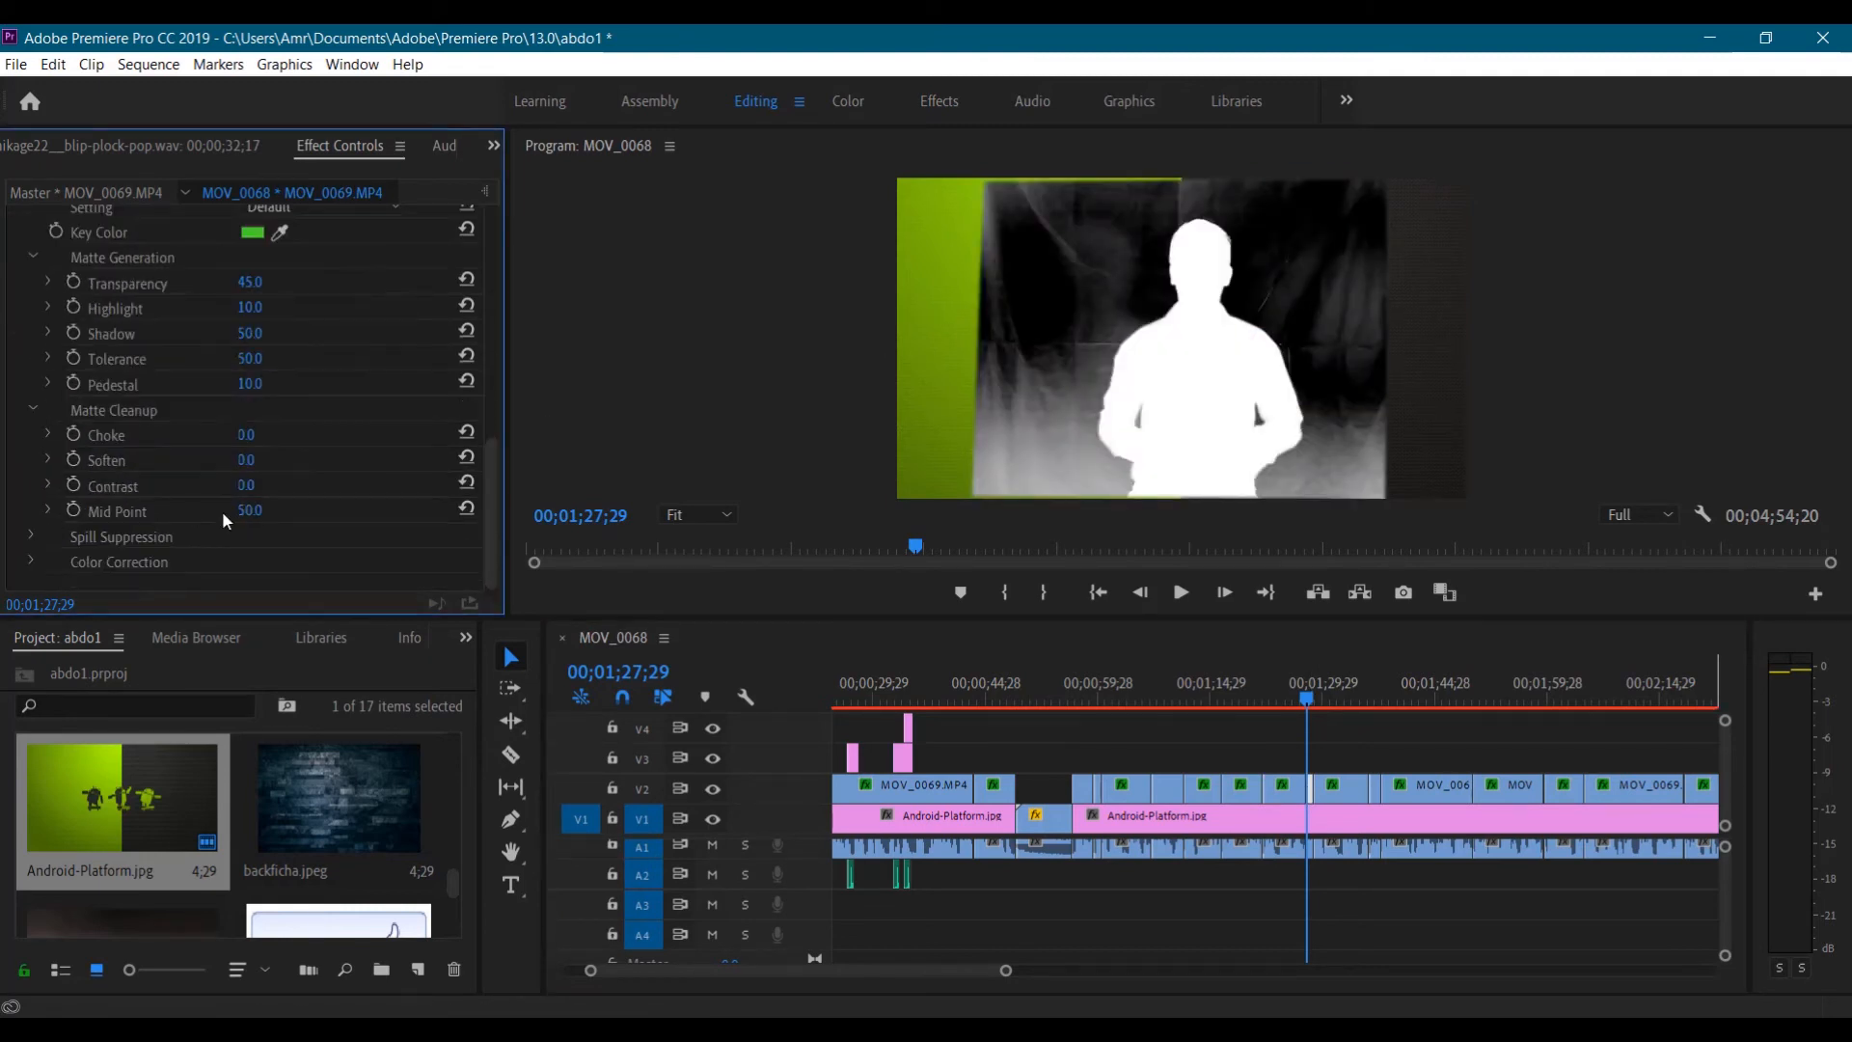
left_click_drag(247, 512, 424, 511)
scroll(289, 415, "up", 4)
left_click(308, 398)
left_click(307, 421)
Select the V2 clip at 00;01;31;21, sample its green backdrop as the Ultra Key Key Color, and set the output to Alpha Channel
left_click(1334, 697)
left_click(1338, 788)
scroll(240, 462, "down", 5)
left_click(280, 463)
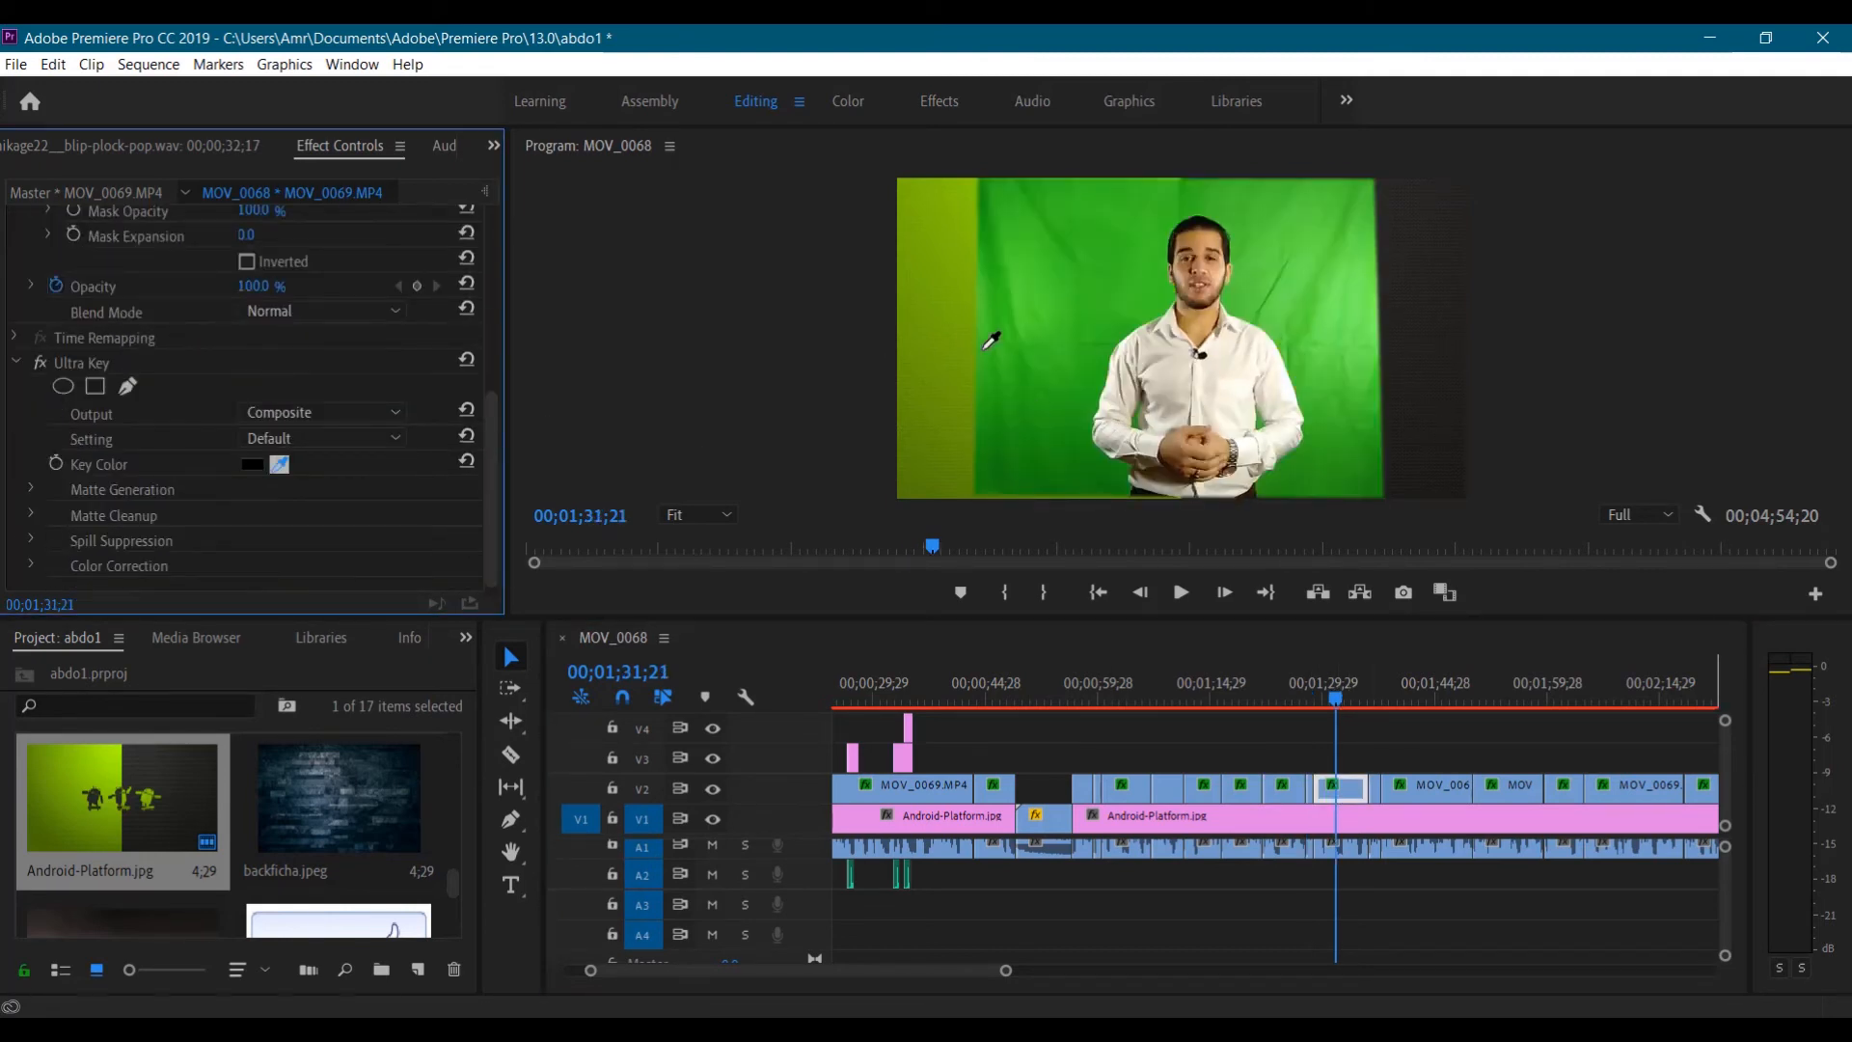
left_click(996, 339)
left_click(314, 400)
left_click(310, 449)
Set Mid Point and Contrast to 100, raise Pedestal for the clip at 00;01;31;21, and return its output to Composite
left_click(32, 474)
scroll(227, 512, "down", 4)
left_click_drag(249, 511, 386, 511)
left_click_drag(248, 486, 405, 486)
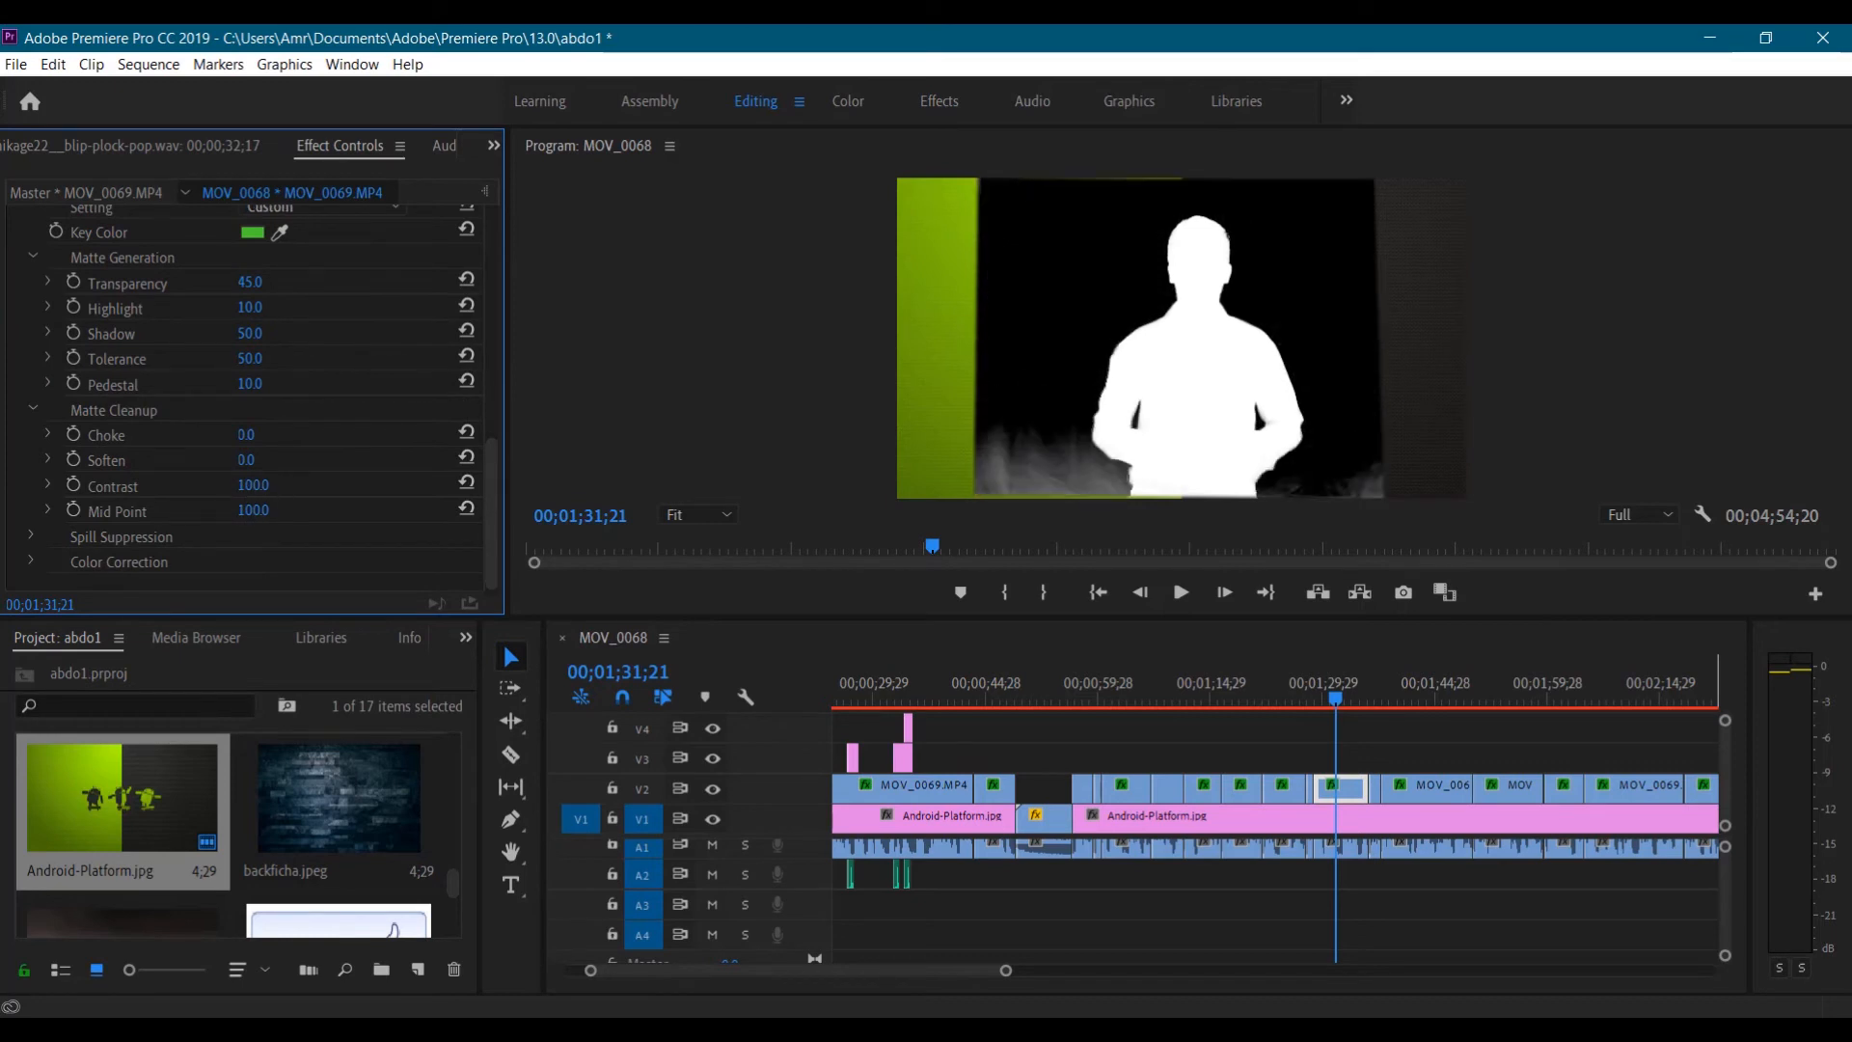
left_click_drag(250, 384, 405, 384)
scroll(327, 436, "up", 4)
left_click(325, 399)
left_click(330, 422)
Select the short V2 clip at 00;01;36;21, sample its backdrop's green with Ultra Key, and switch the output to Alpha Channel
left_click(1372, 696)
left_click(1375, 788)
scroll(289, 463, "down", 4)
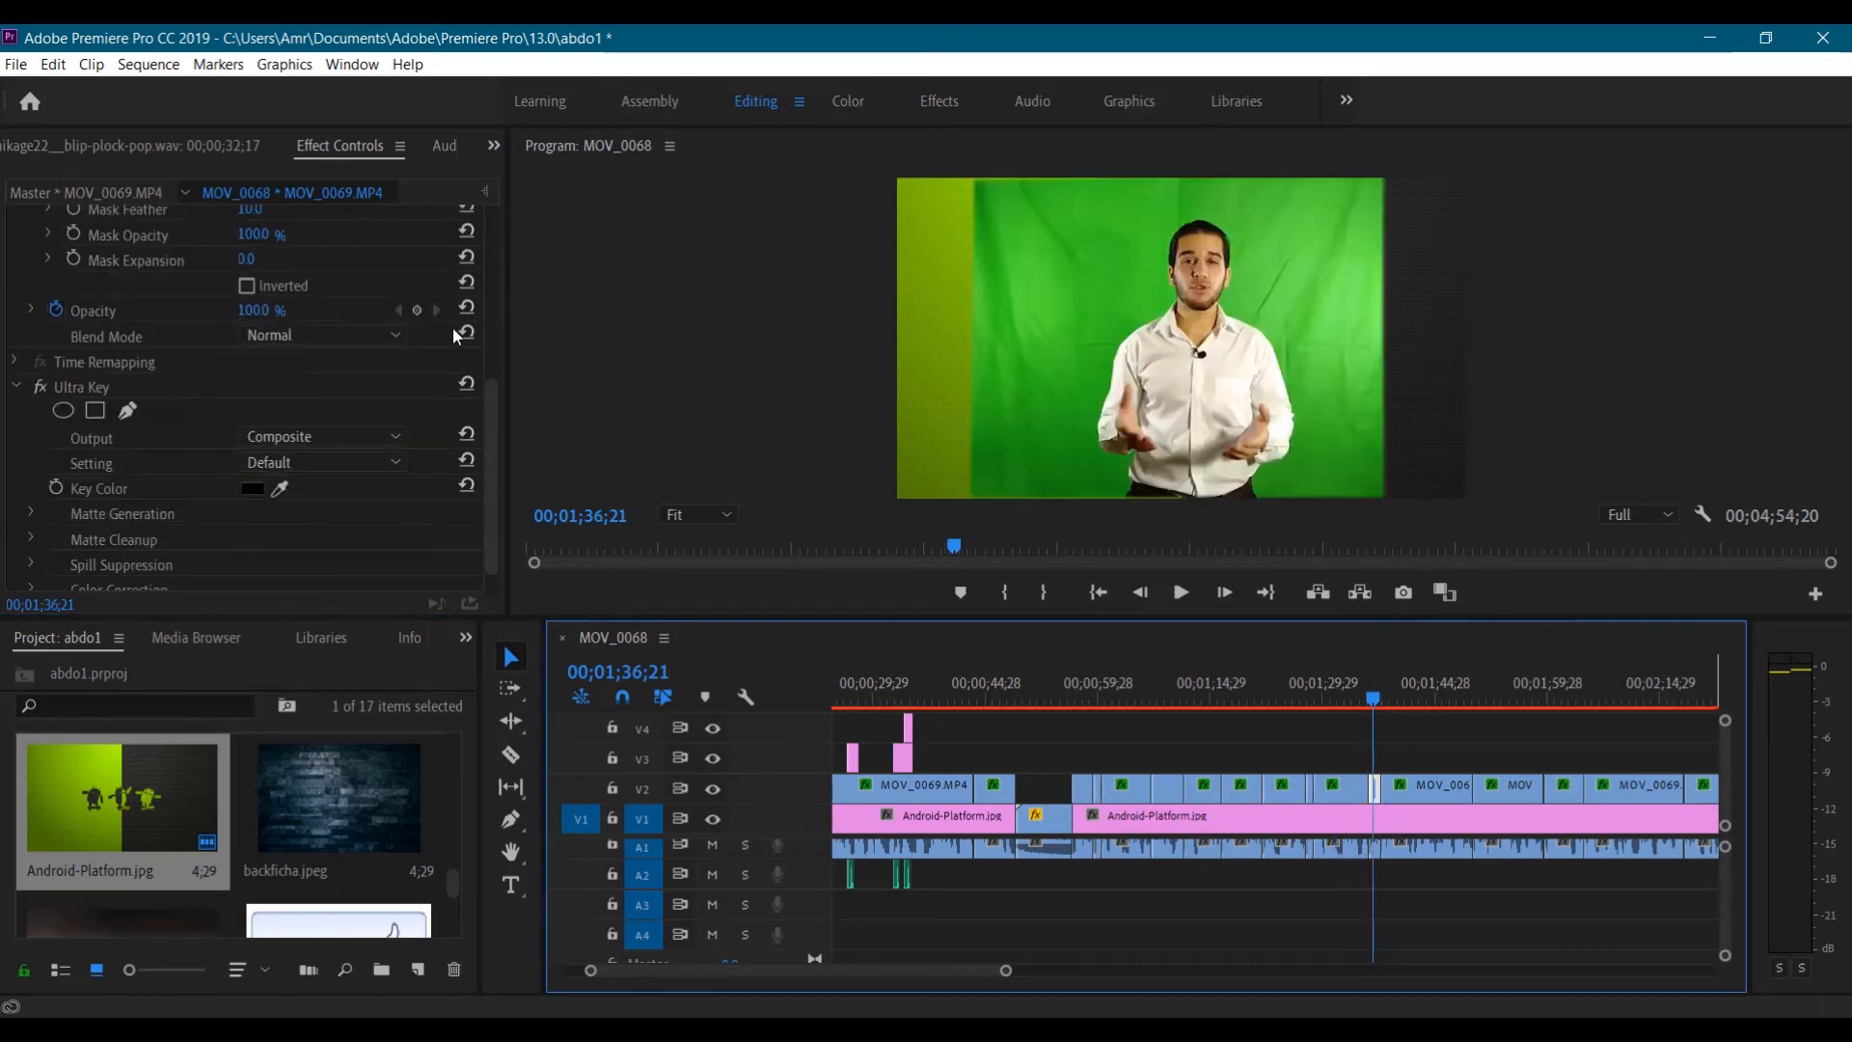
left_click(280, 488)
left_click(1013, 343)
scroll(319, 424, "down", 1)
left_click(318, 398)
left_click(310, 449)
Set Mid Point, Pedestal and Contrast to 100 and lower Transparency to 23 for the clip at 00;01;36;21
left_click(32, 498)
left_click(31, 473)
scroll(193, 483, "down", 4)
left_click_drag(243, 510, 290, 510)
left_click_drag(249, 384, 328, 384)
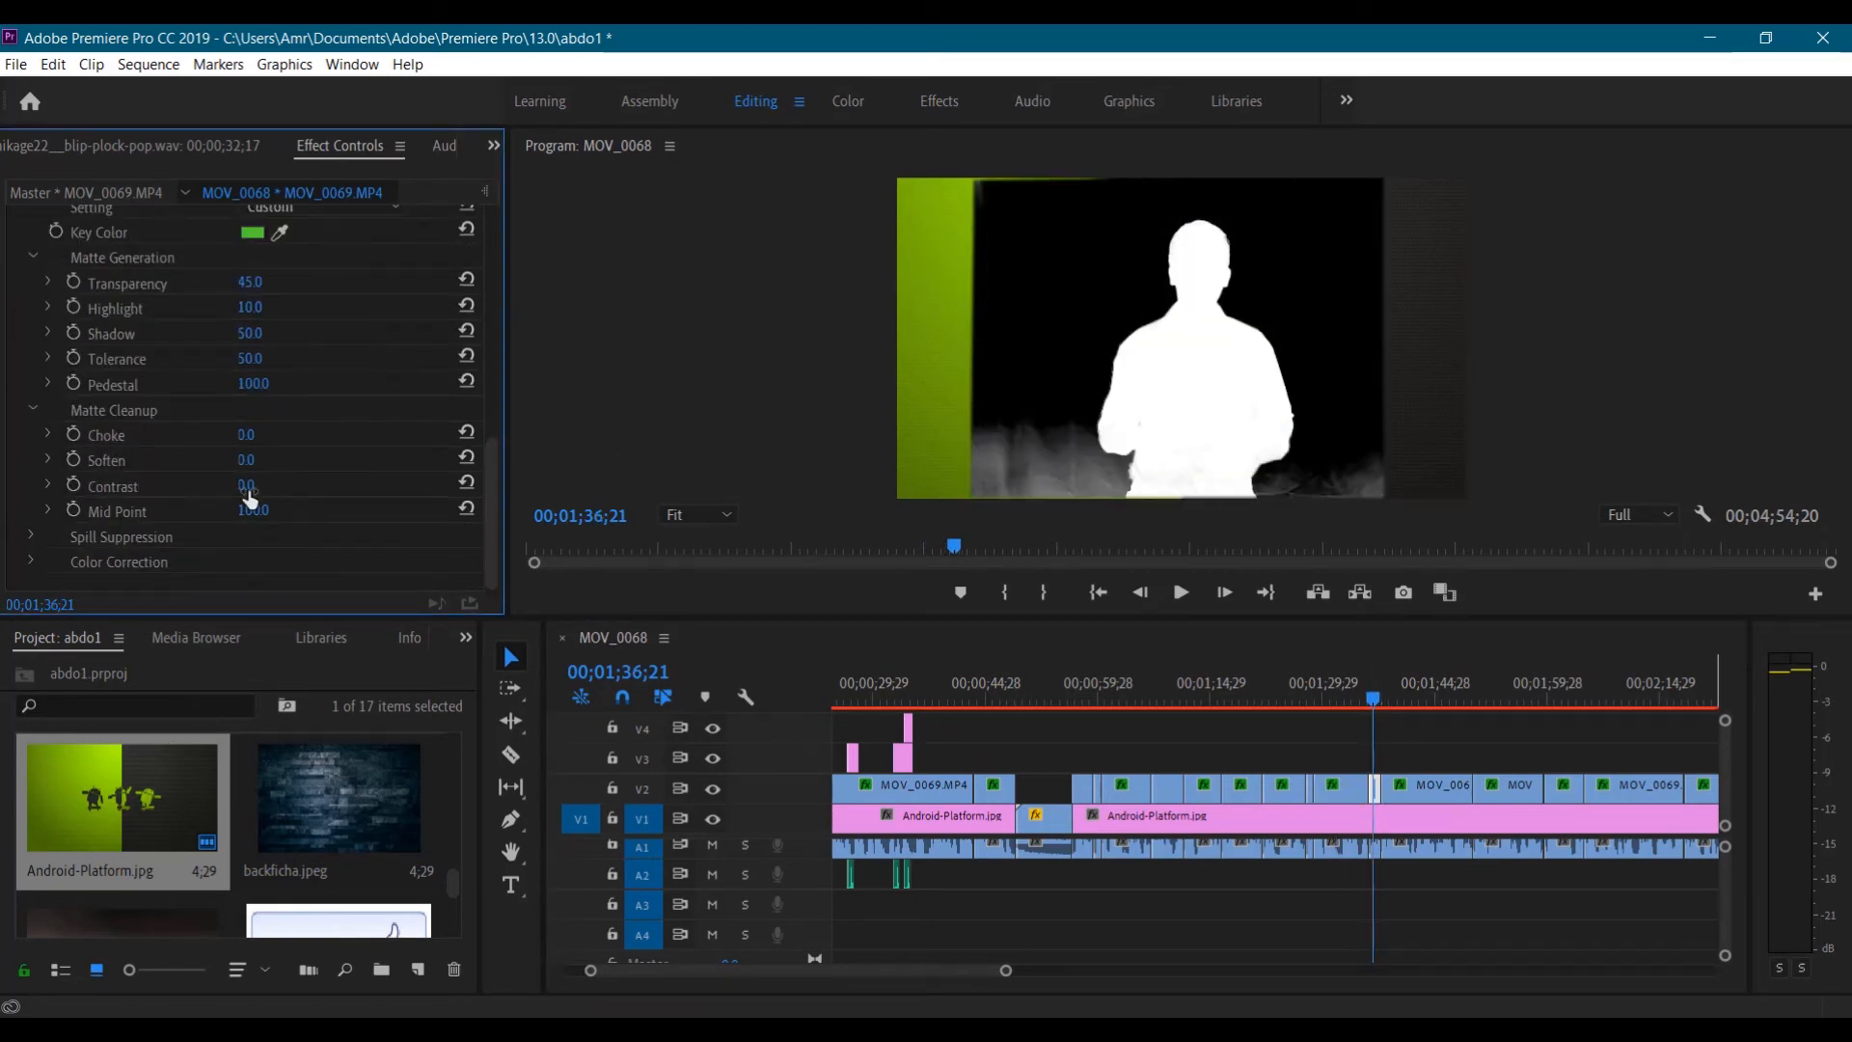
left_click_drag(248, 487, 282, 486)
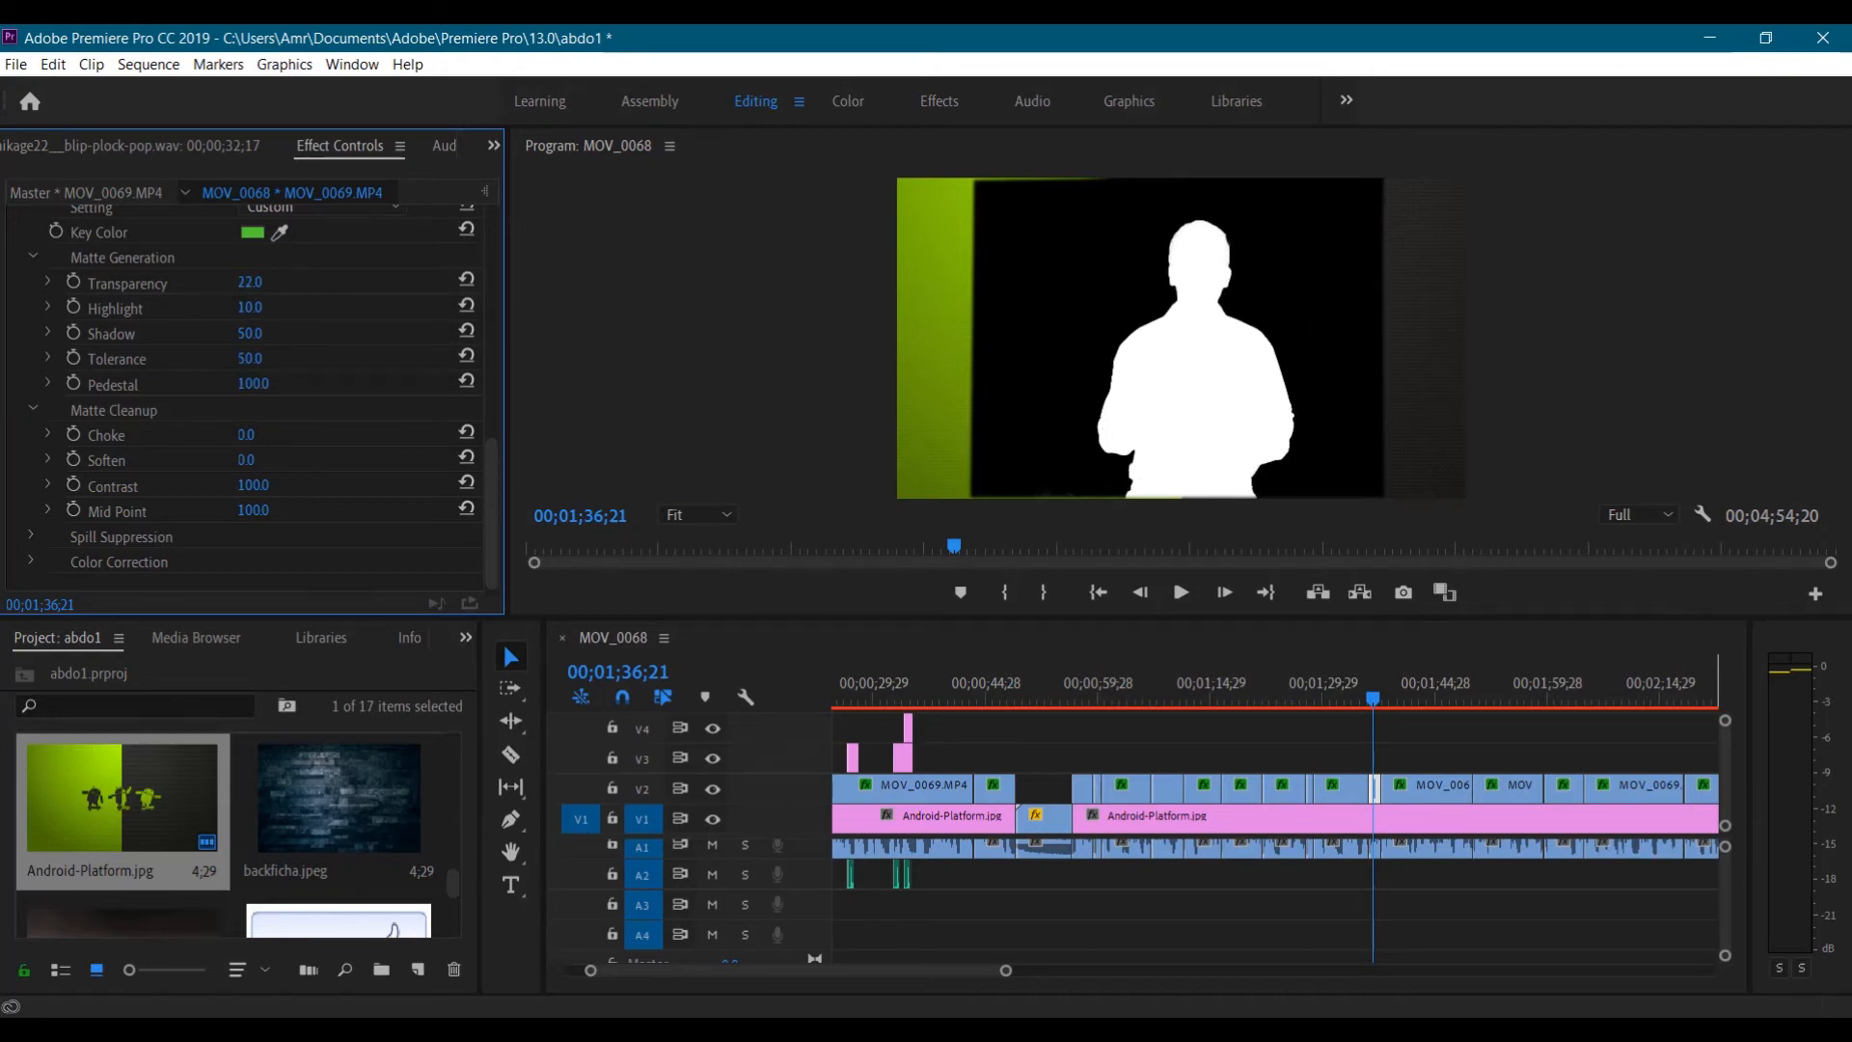
Save the project and return the Ultra Key output of the clip at 00;01;36;21 to Composite
left_click(15, 65)
left_click(164, 326)
scroll(207, 488, "down", 1)
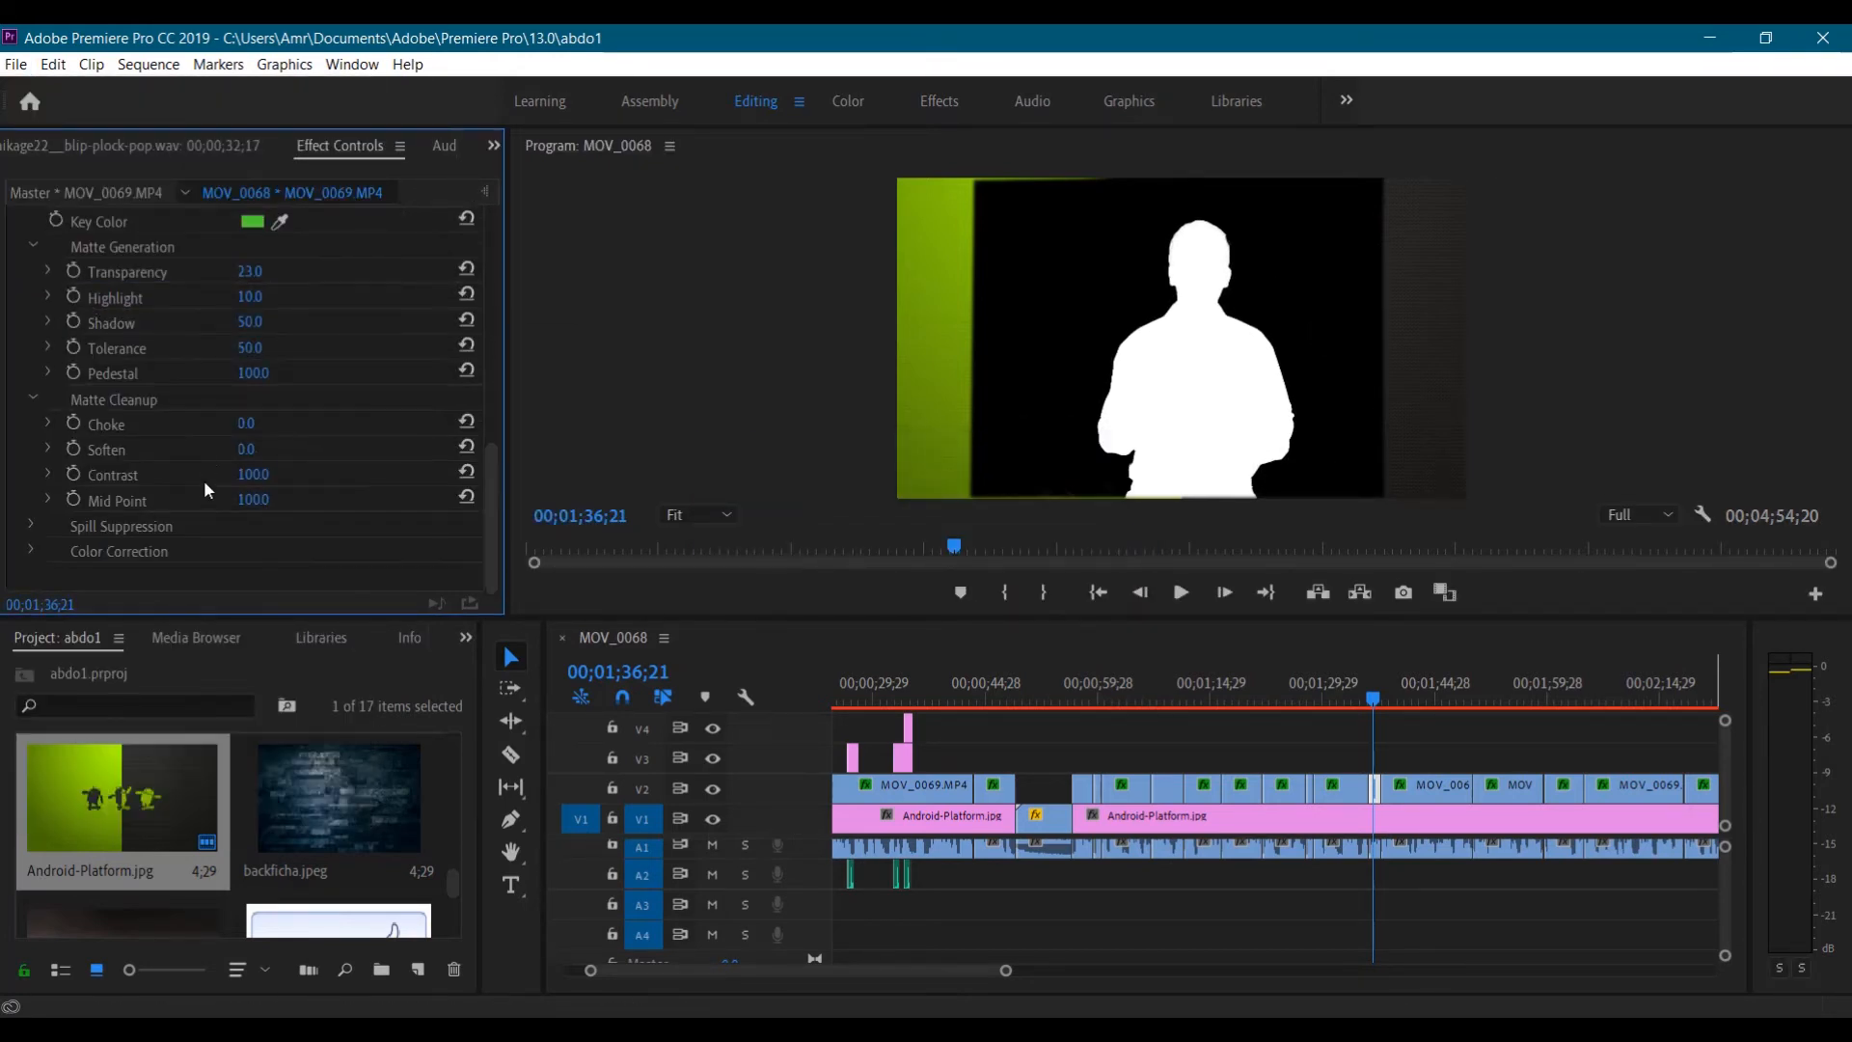
scroll(290, 434, "up", 3)
left_click(324, 315)
left_click(323, 338)
Select the V2 clip at 00;01;41;16, sample its green backdrop as Key Color, and set the Ultra Key output to Alpha Channel
left_click(1409, 696)
left_click(1427, 788)
scroll(290, 462, "down", 4)
left_click(280, 488)
left_click(1000, 324)
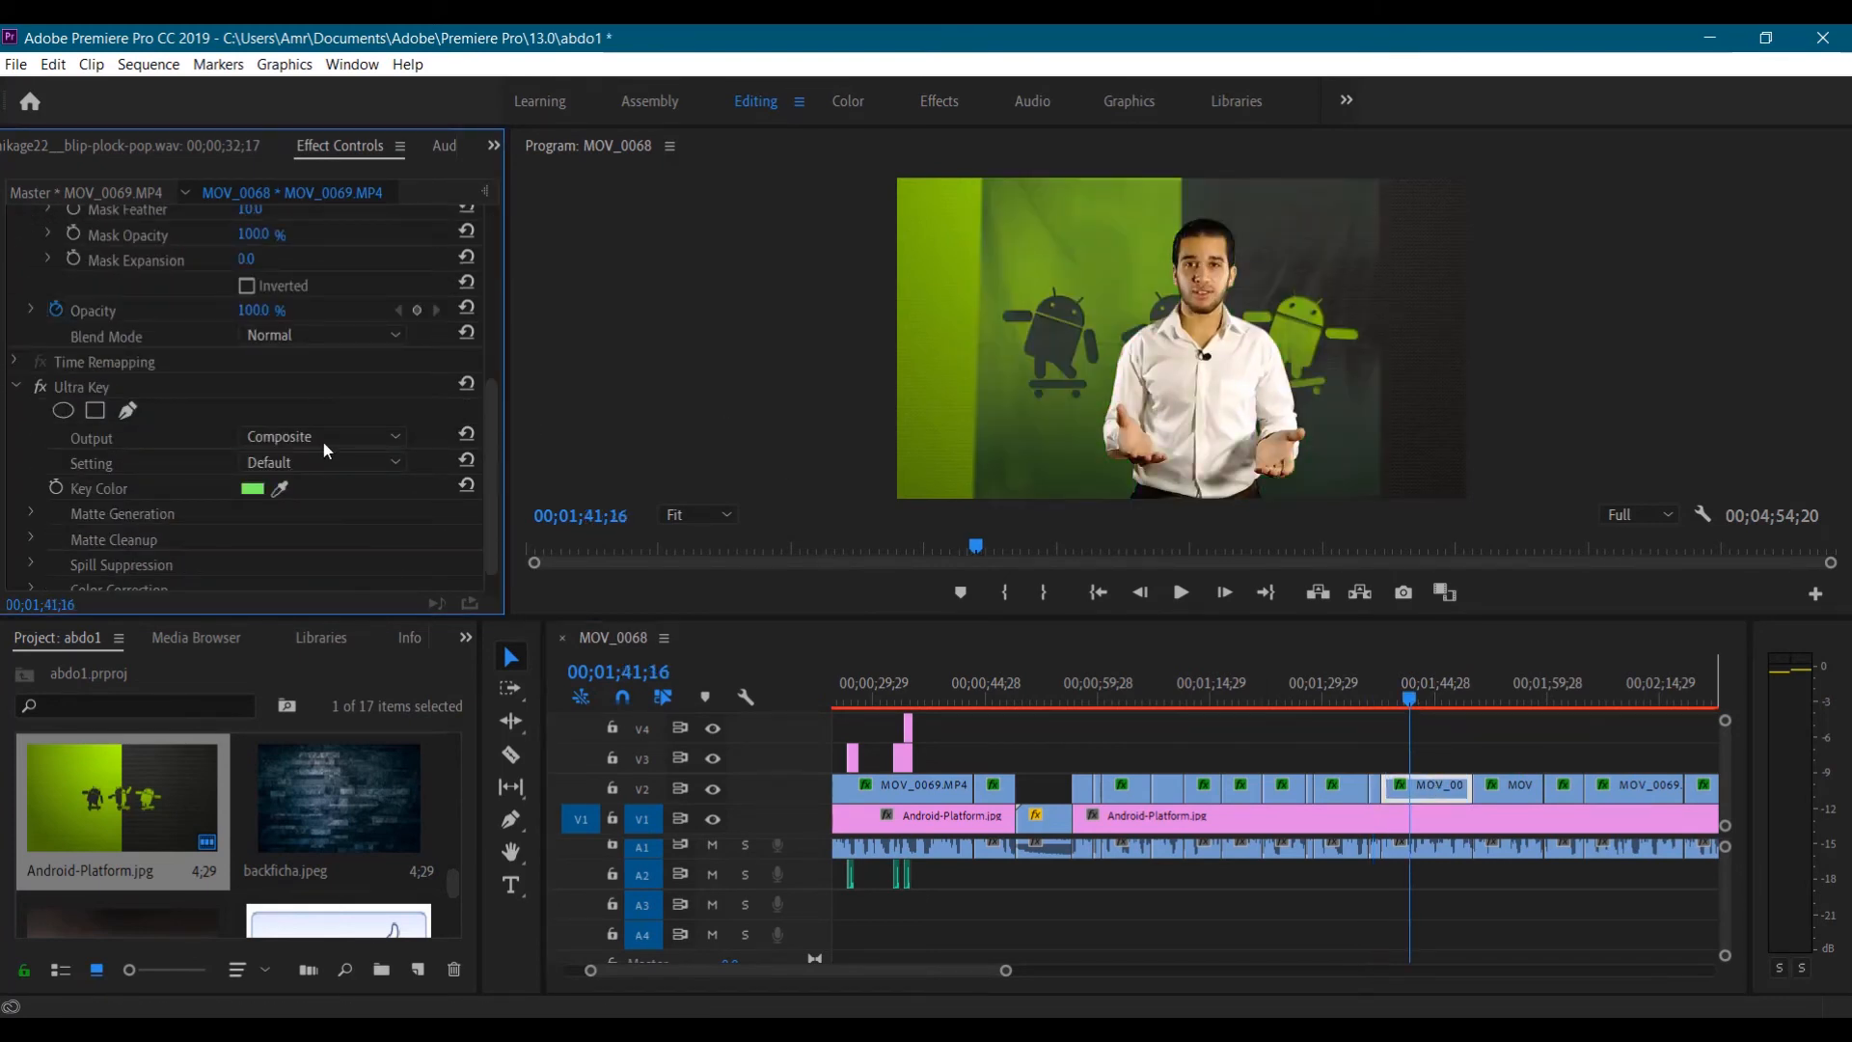
left_click(324, 440)
left_click(313, 489)
Set Mid Point, Contrast and Pedestal to 100 in Ultra Key for the clip at 00;01;41;16
scroll(193, 482, "down", 1)
left_click(32, 498)
left_click(32, 473)
scroll(192, 482, "down", 4)
left_click_drag(247, 510, 309, 486)
left_click_drag(244, 384, 318, 384)
mouse_move(253, 359)
left_mouse_down()
mouse_move(289, 360)
mouse_move(253, 334)
left_mouse_up()
Resample the backdrop's green as Key Color for the clip at 00;01;41;16 and return its output to Composite
left_click(279, 232)
left_click(987, 312)
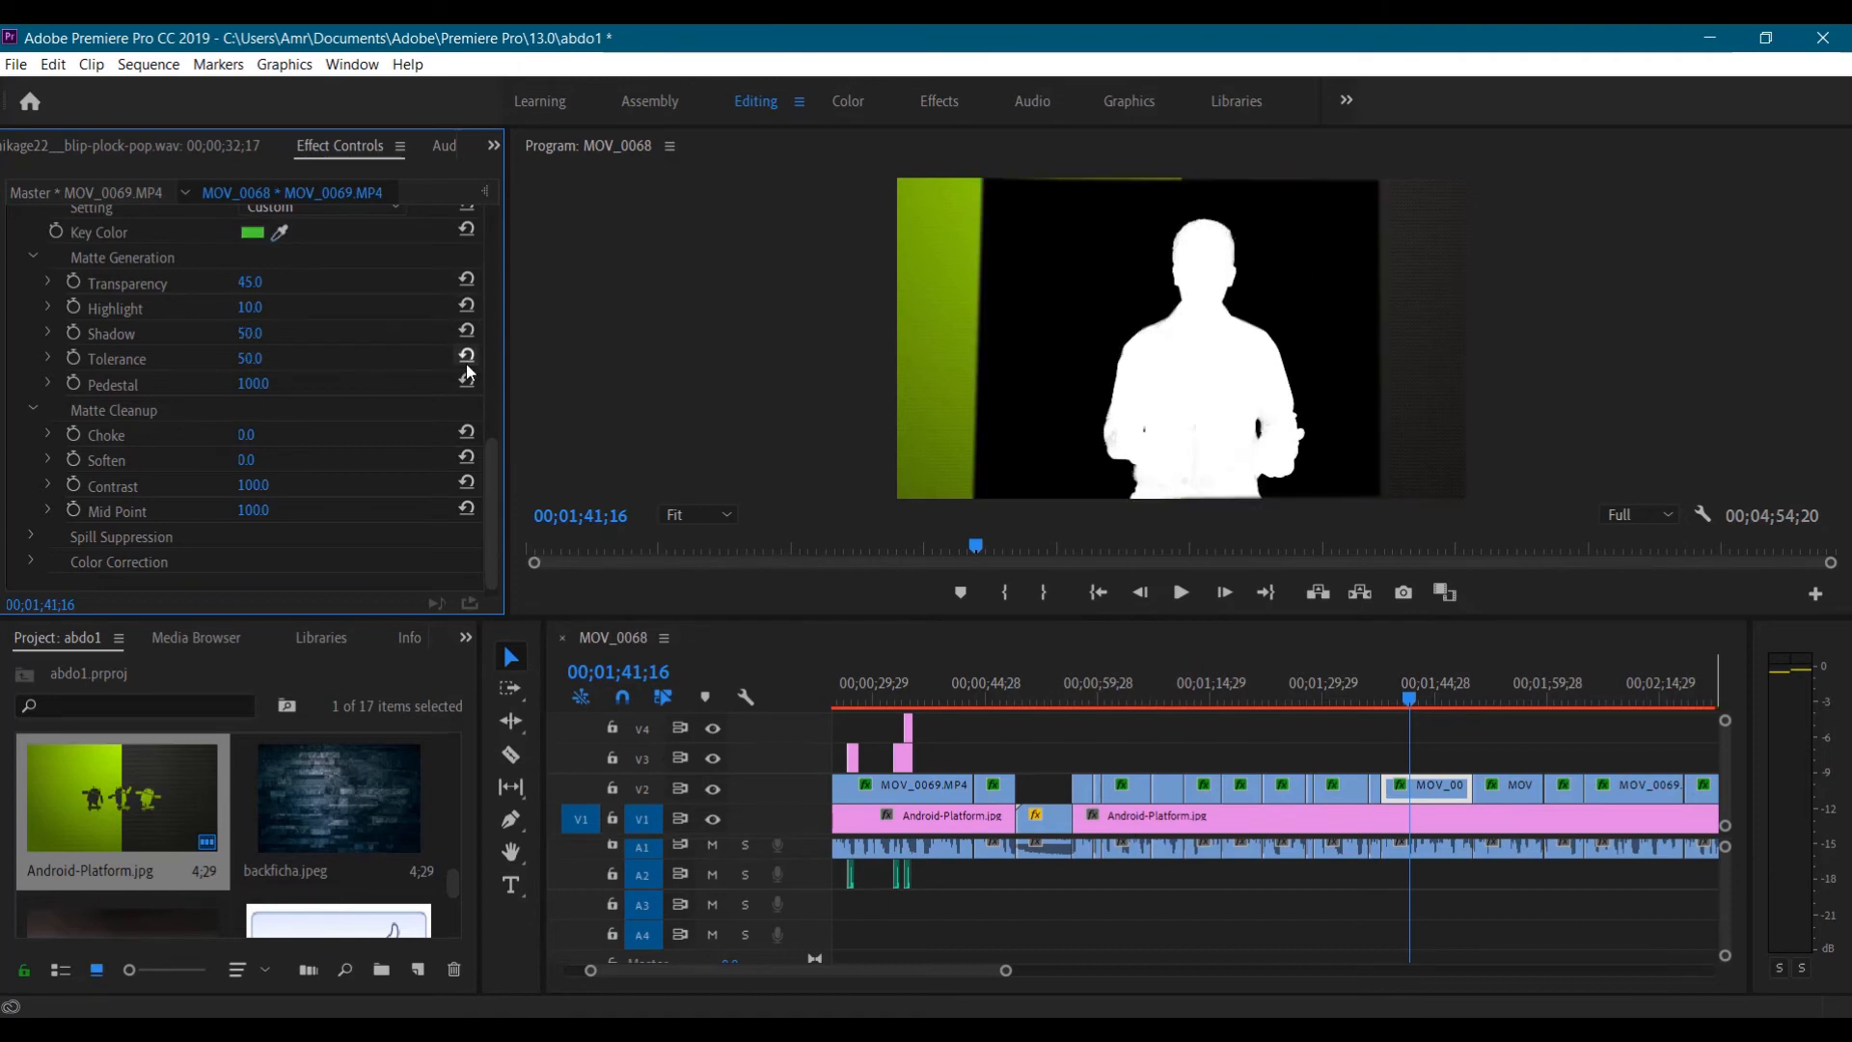
scroll(289, 386, "up", 2)
left_click(318, 301)
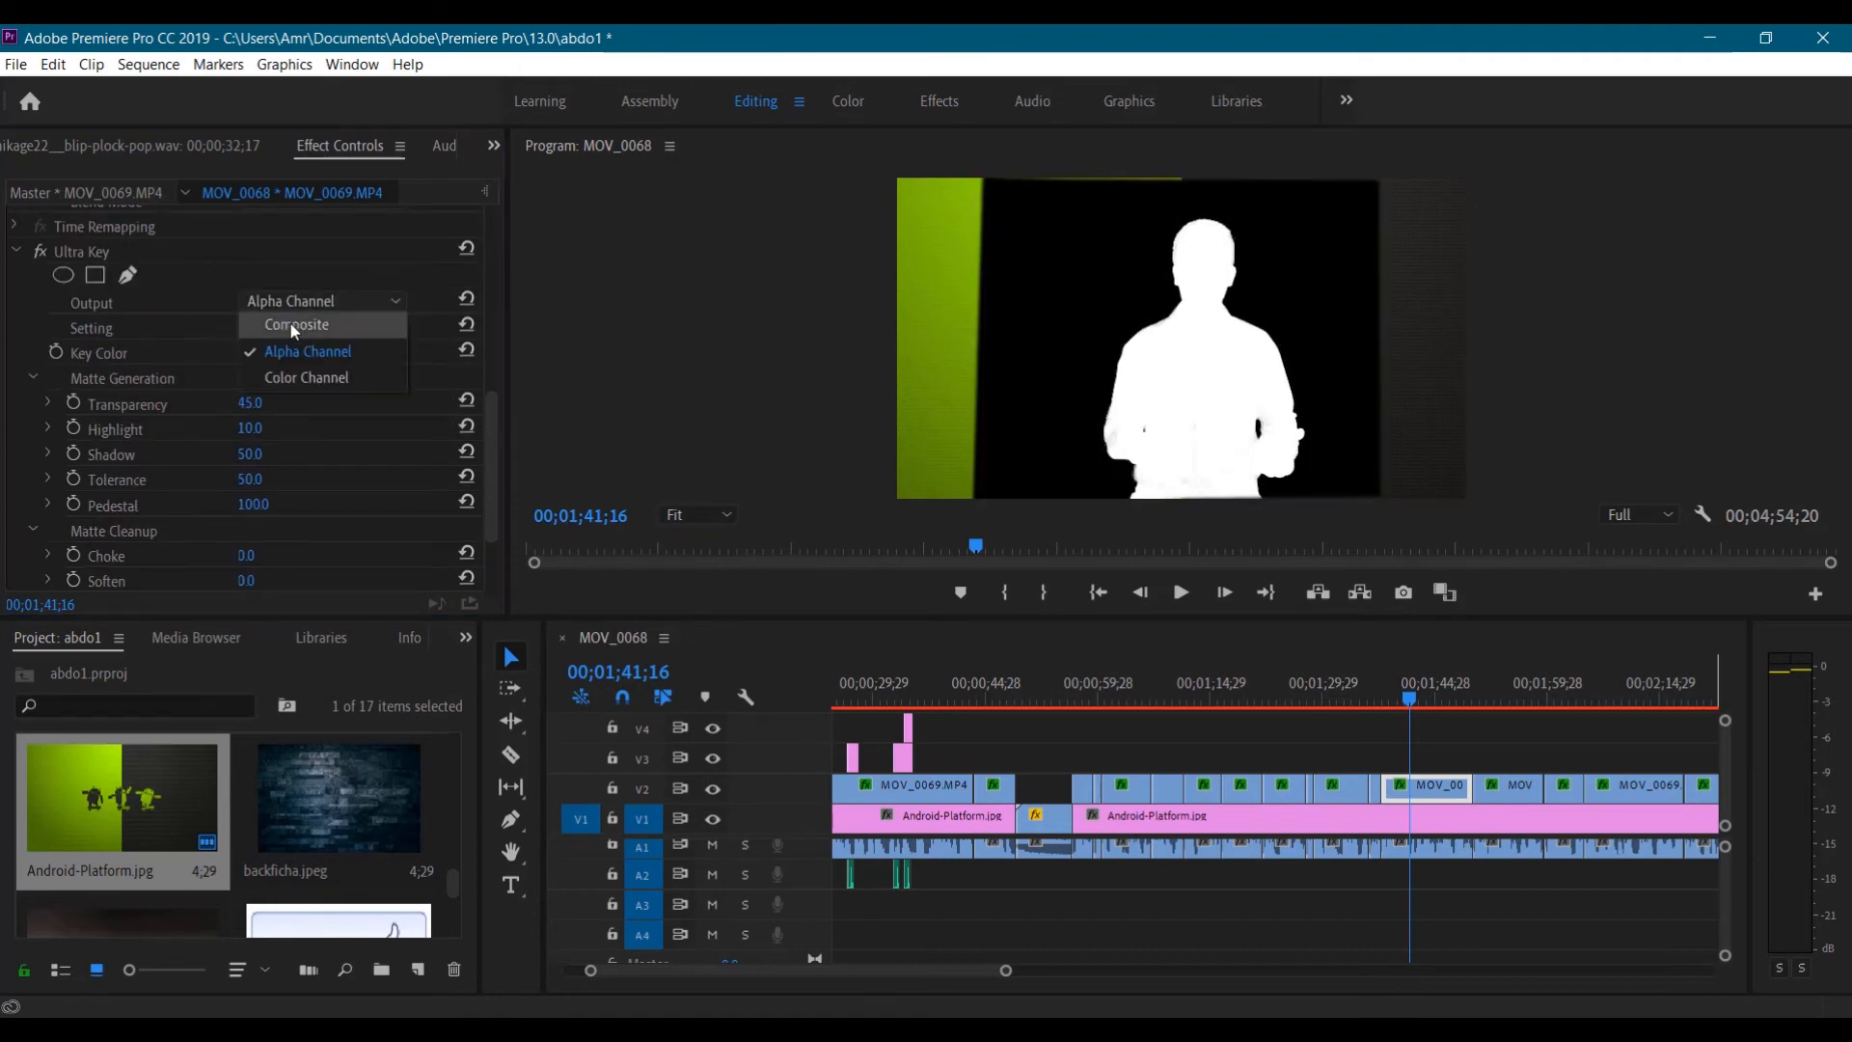
left_click(294, 331)
Select the V2 clip at 00;01;52;23, sample its backdrop's green with Ultra Key, and switch the output to Alpha Channel
left_click(1492, 699)
left_click(1507, 787)
left_click(279, 489)
left_click(1022, 328)
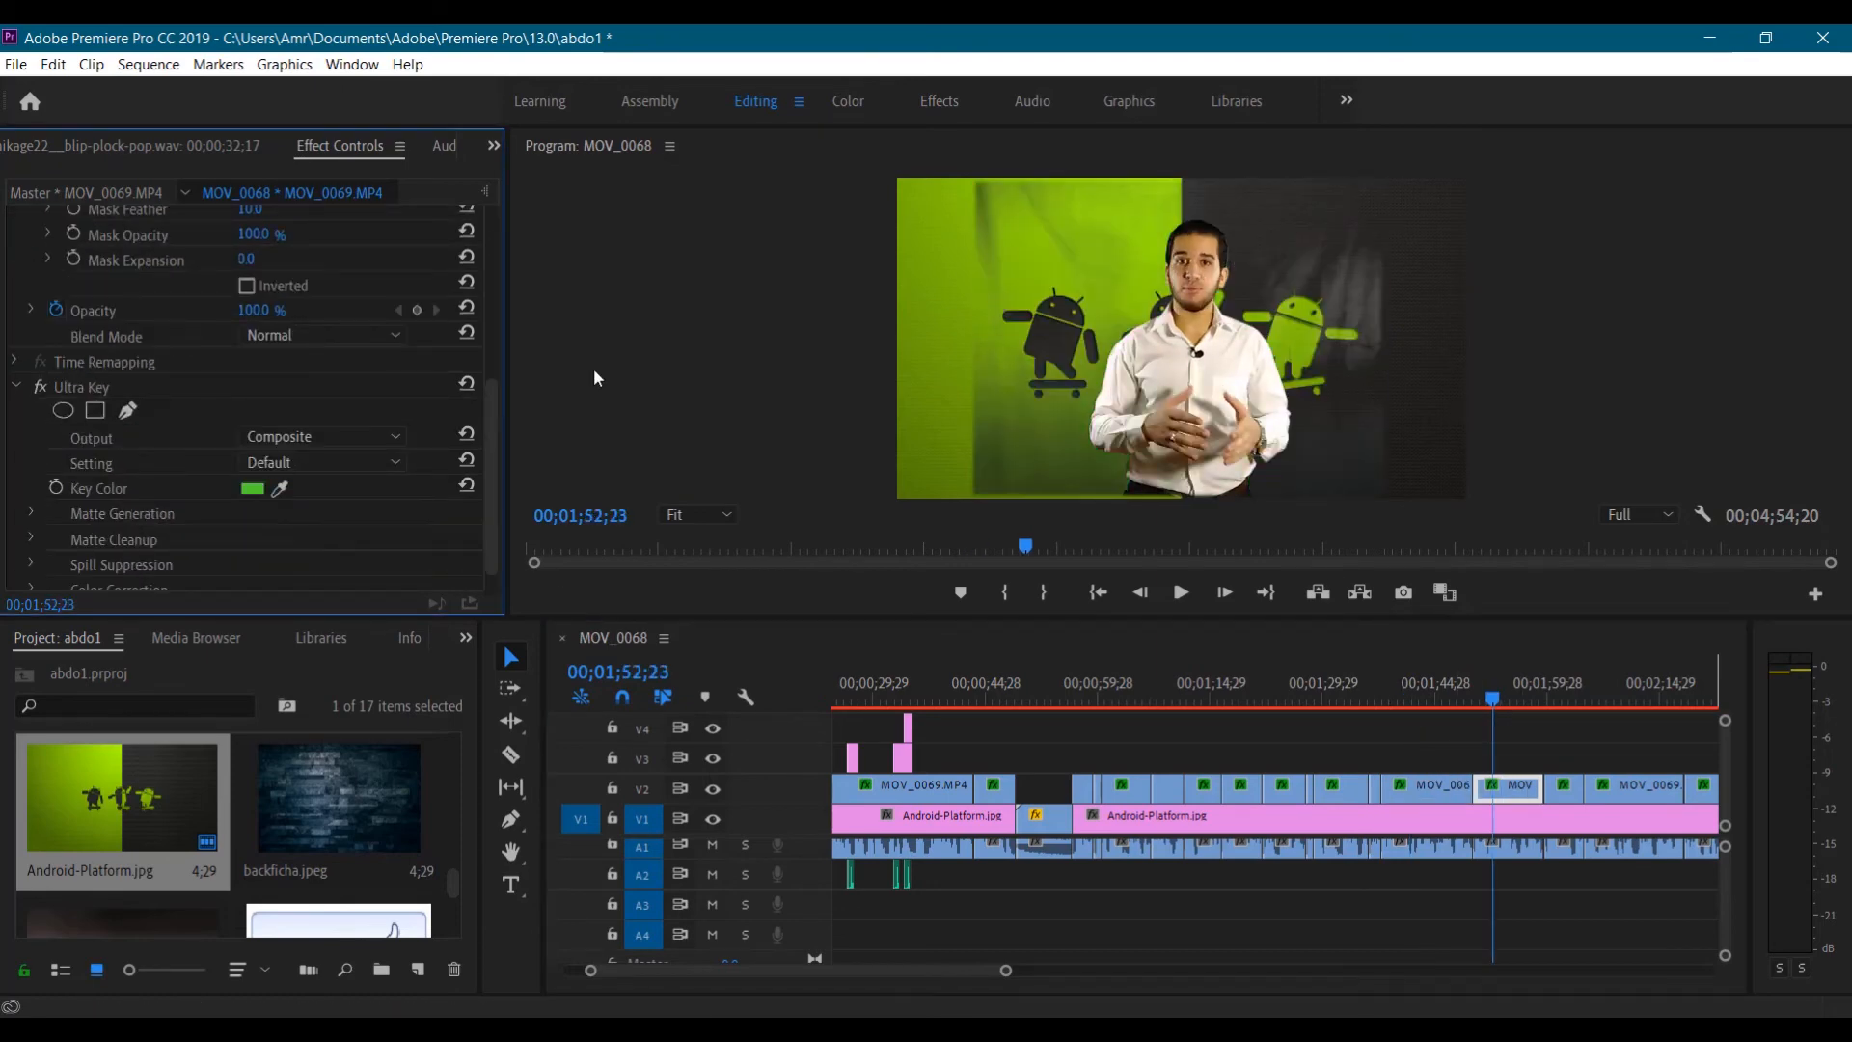
left_click(323, 437)
left_click(314, 512)
left_click(328, 439)
left_click(313, 488)
left_click(138, 522)
scroll(251, 386, "down", 1)
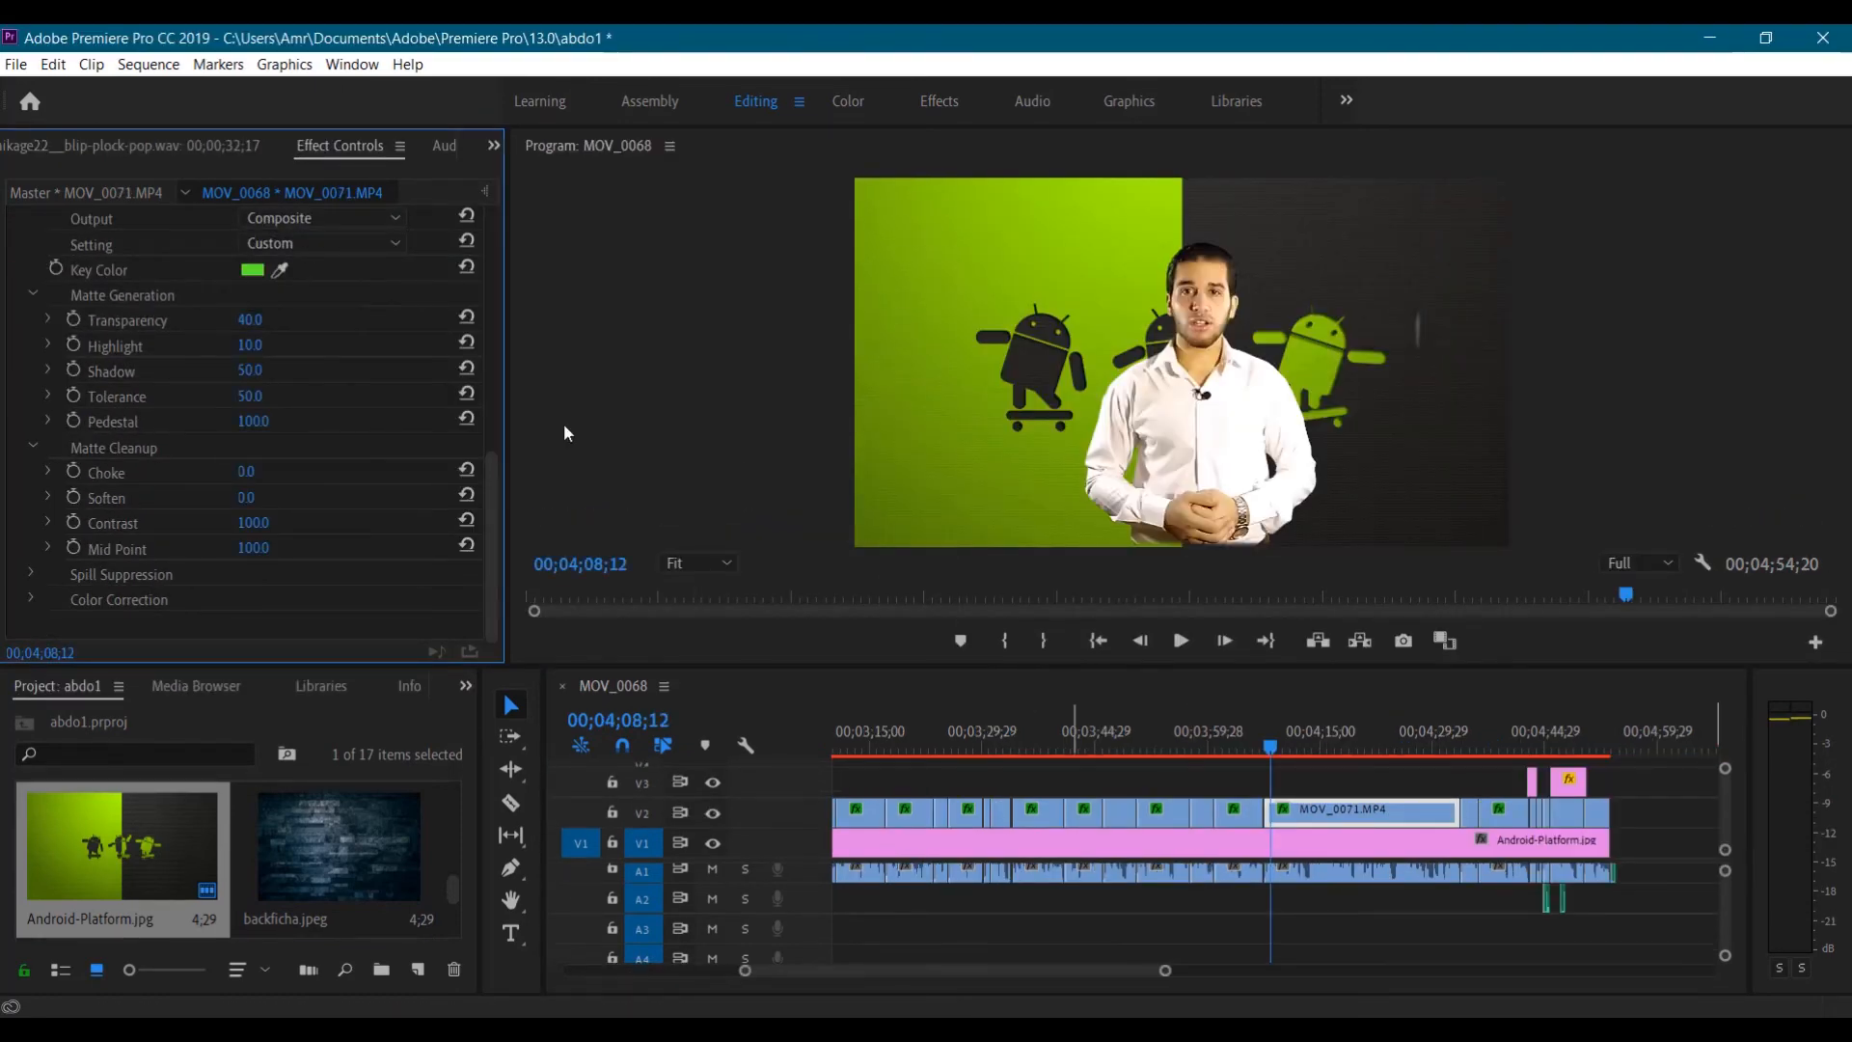
Set the vertical Position of the MOV_0071.MP4 clip at 00;04;08;12 to 366
scroll(329, 289, "up", 10)
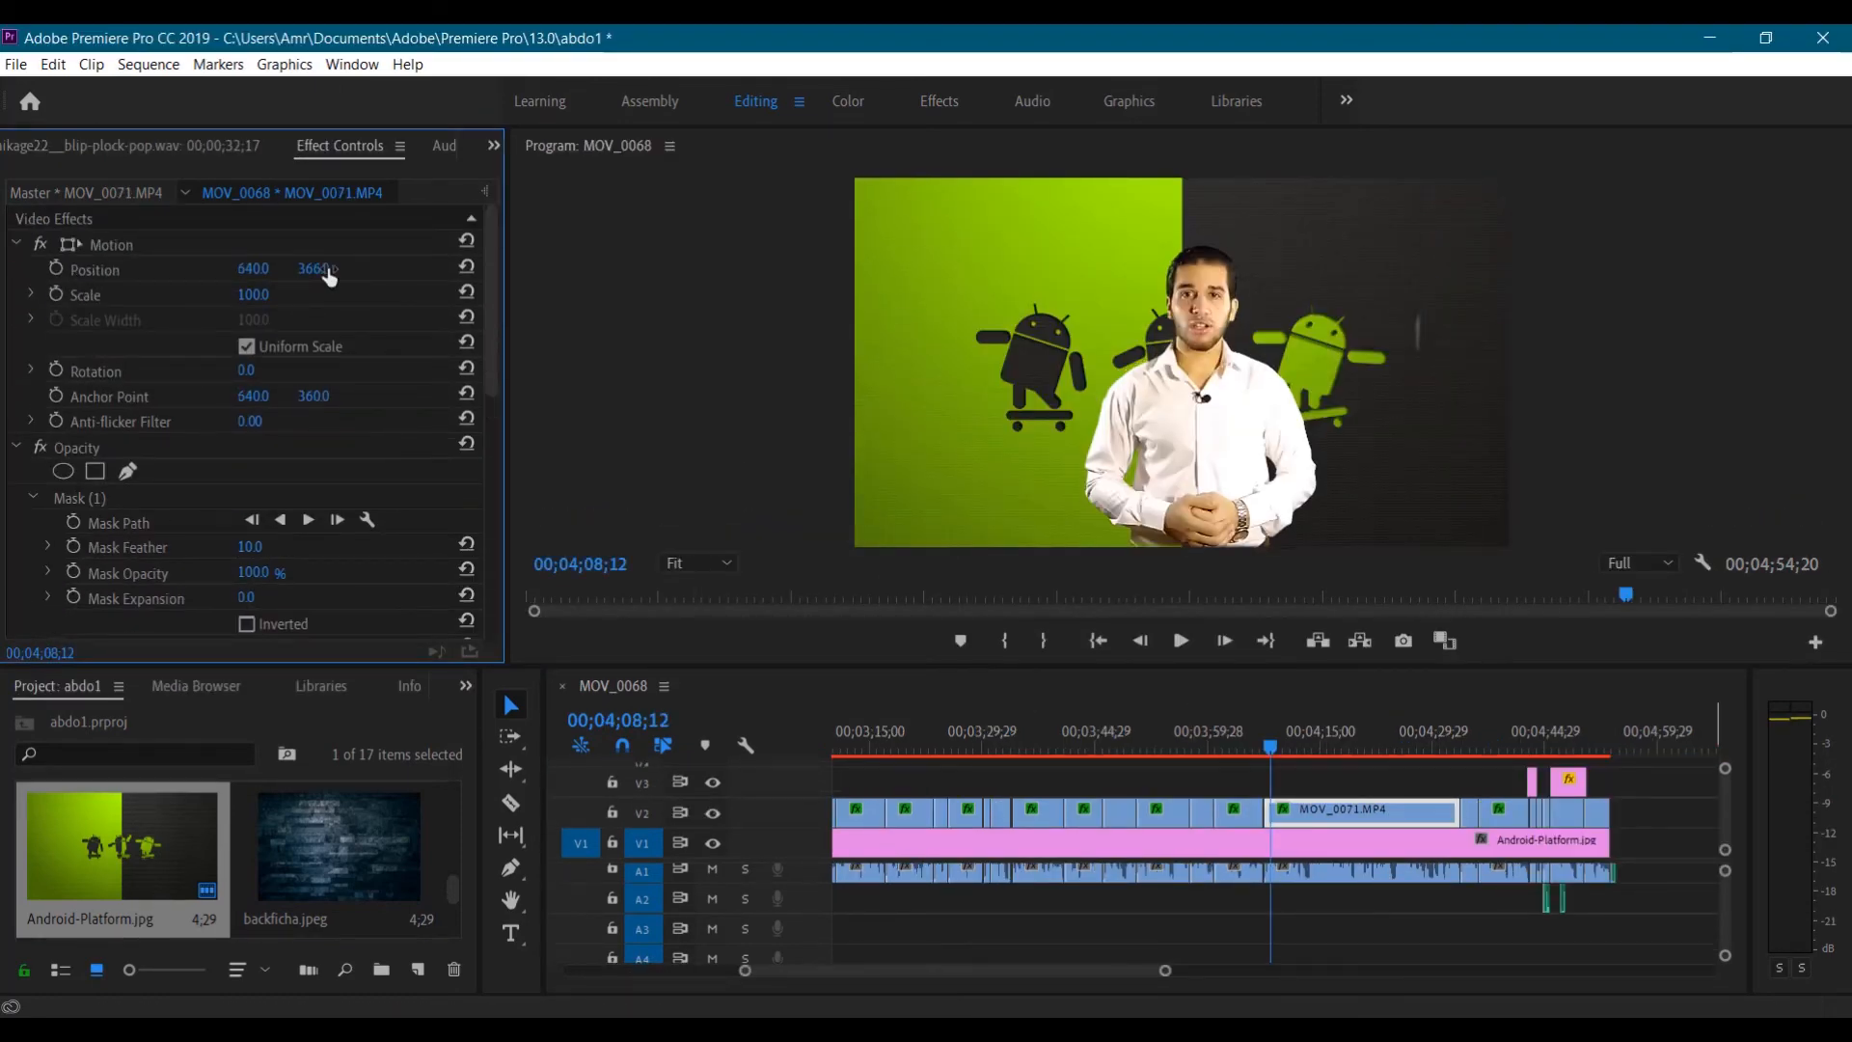
left_click(313, 269)
left_click(694, 424)
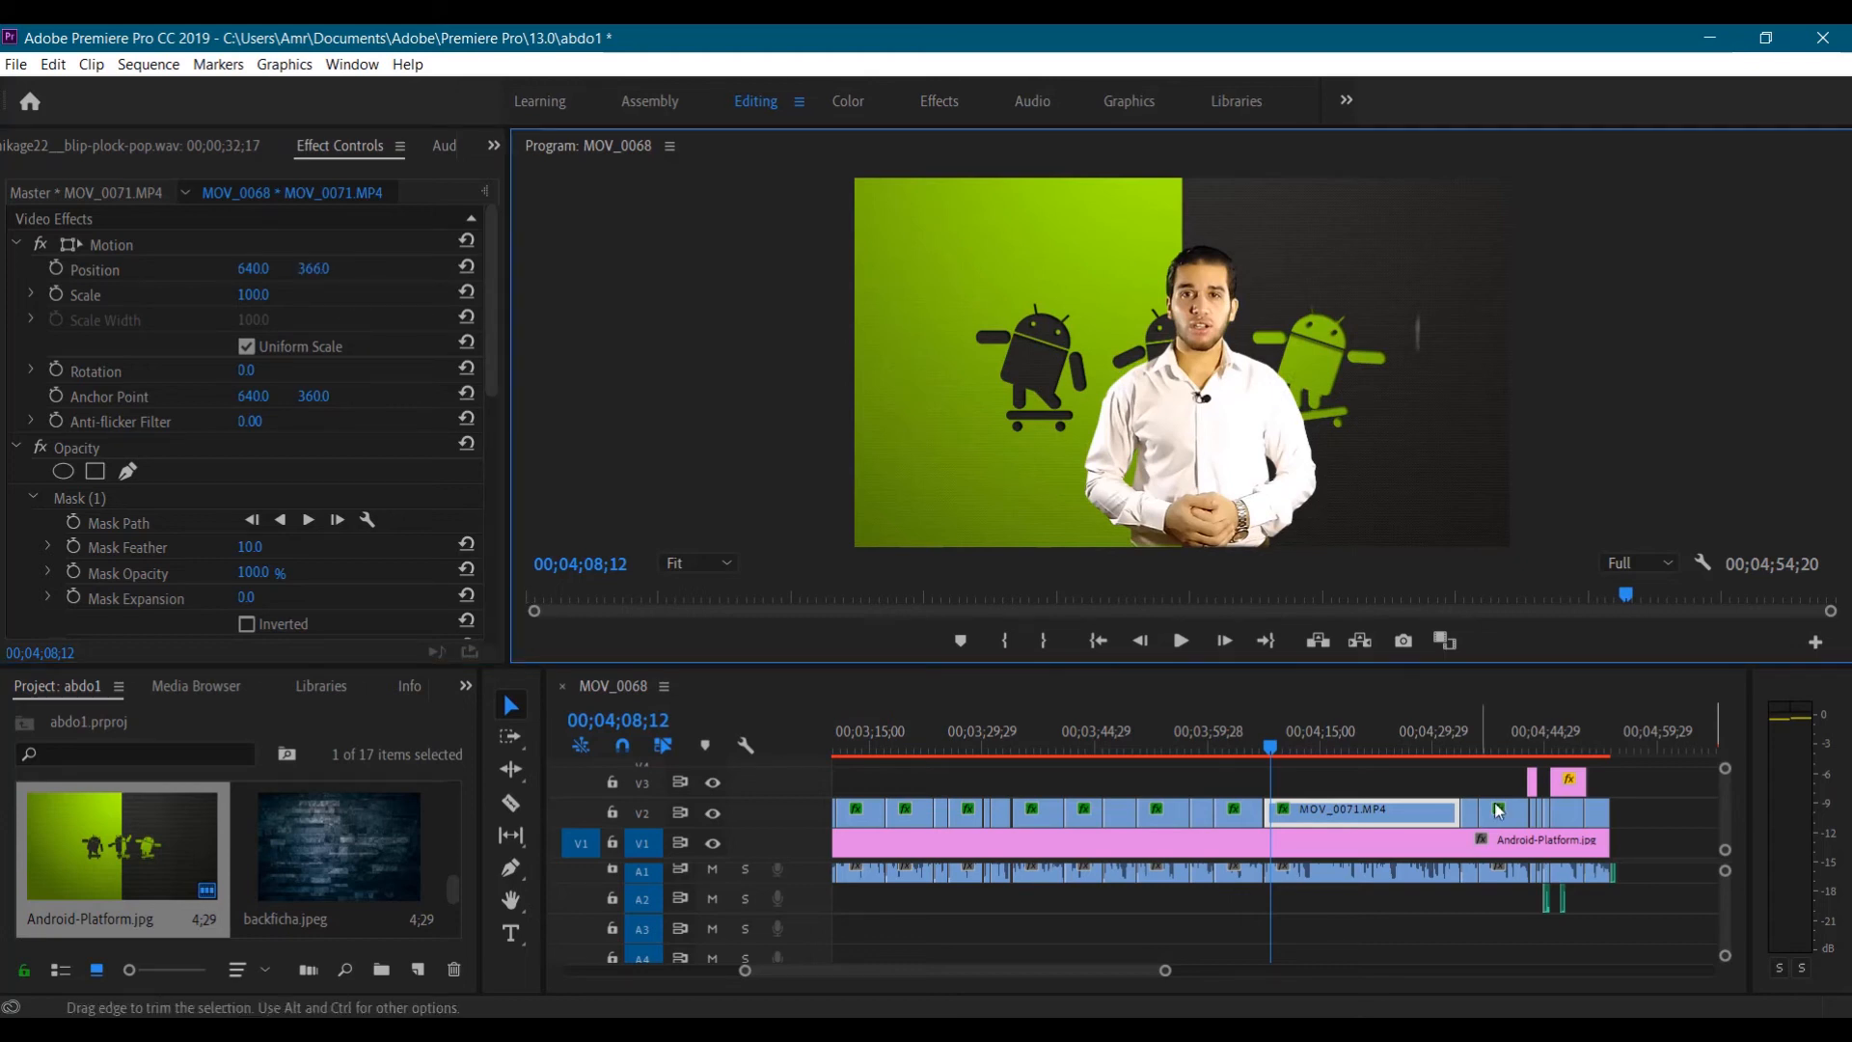
Select the short V2 clip at 00;04;34;09 and sample its green backdrop as the Ultra Key Key Color
left_click(1469, 813)
left_click(1463, 735)
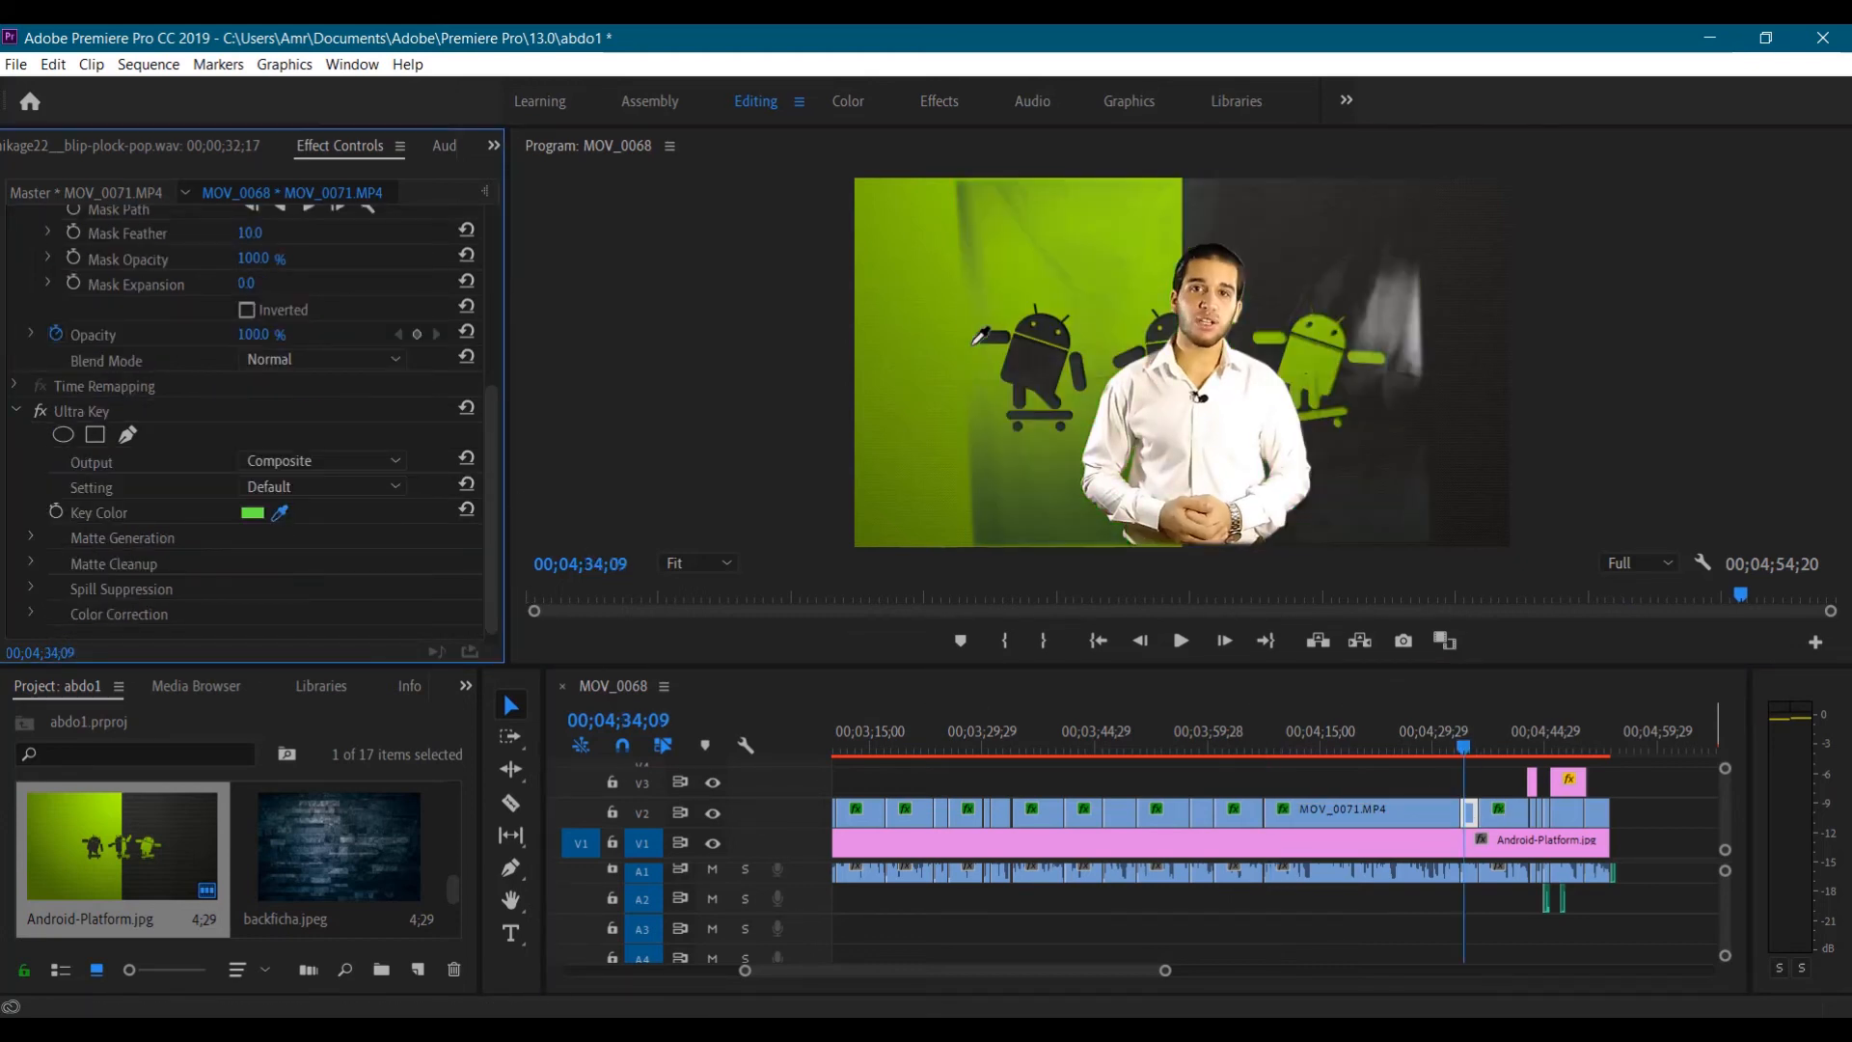
scroll(244, 467, "down", 1)
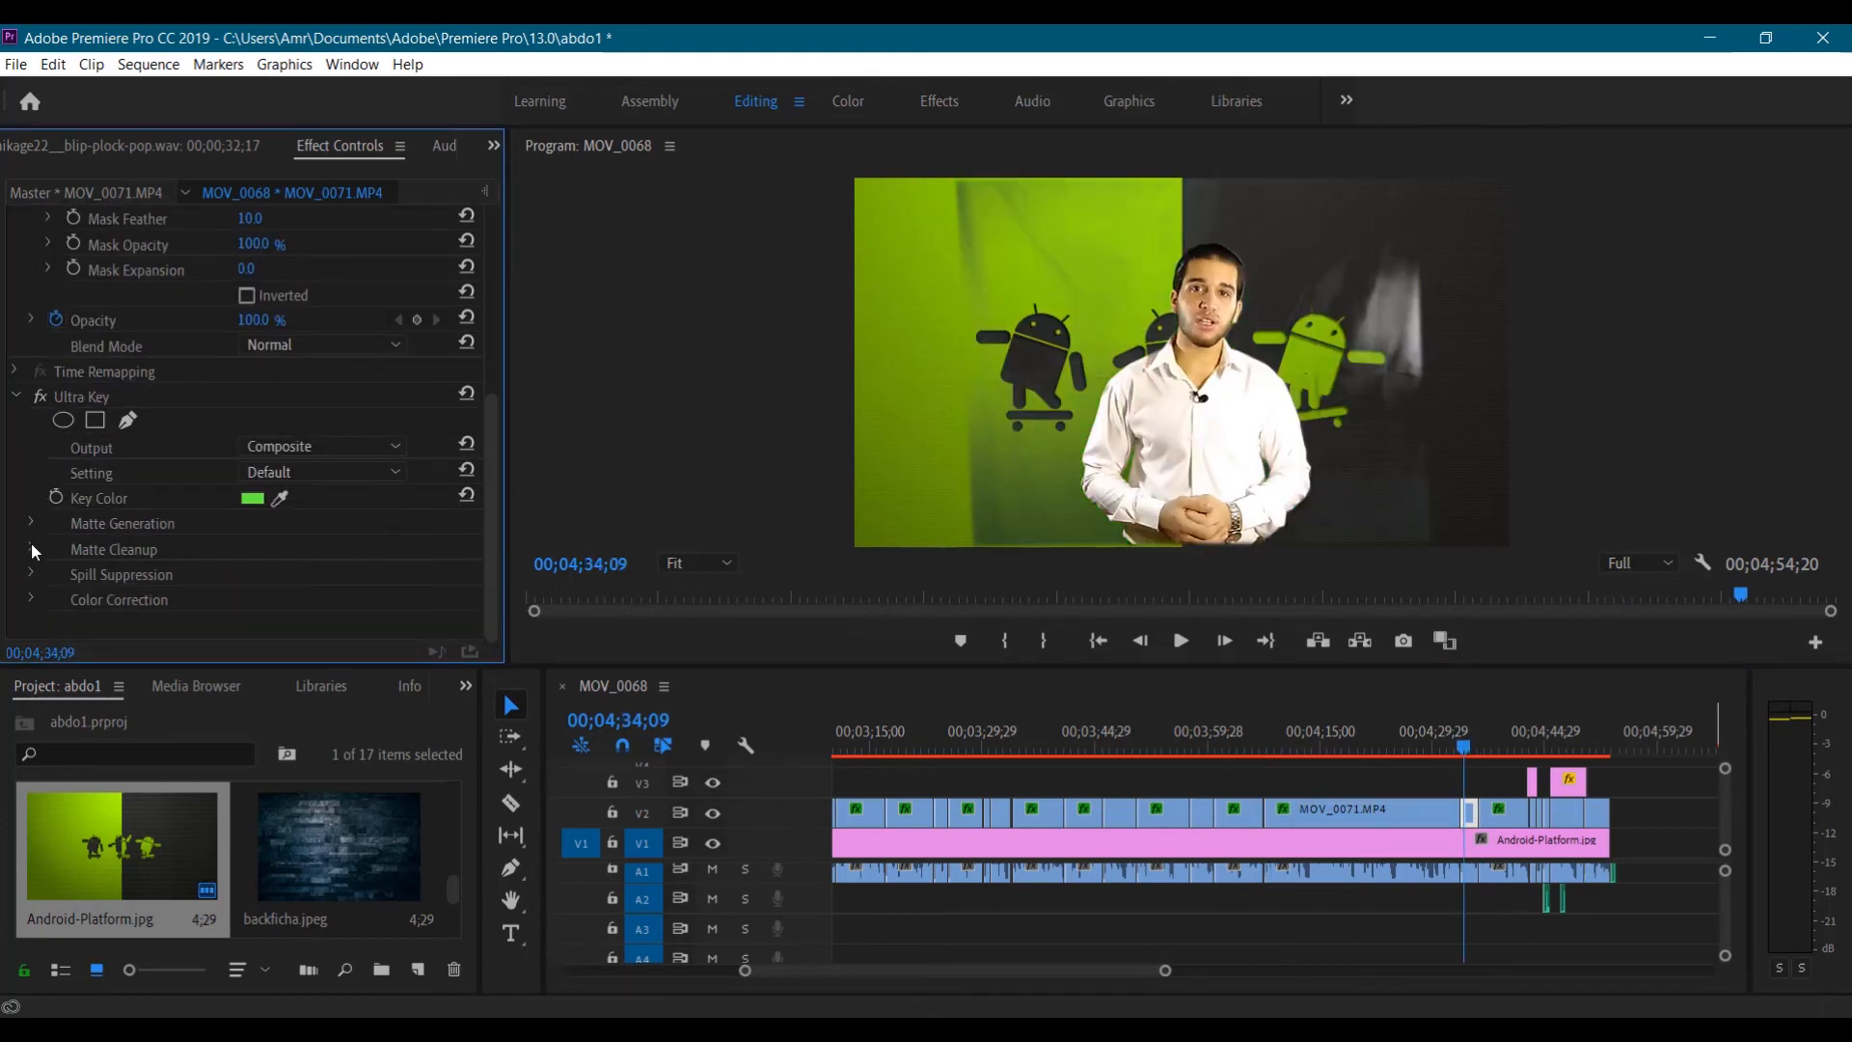
Set Pedestal, Contrast and Mid Point to 100 and Transparency to 40 for the clip at 00;04;34;09, keeping the final output as Composite
left_click_drag(244, 461, 331, 461)
left_click_drag(249, 356, 246, 356)
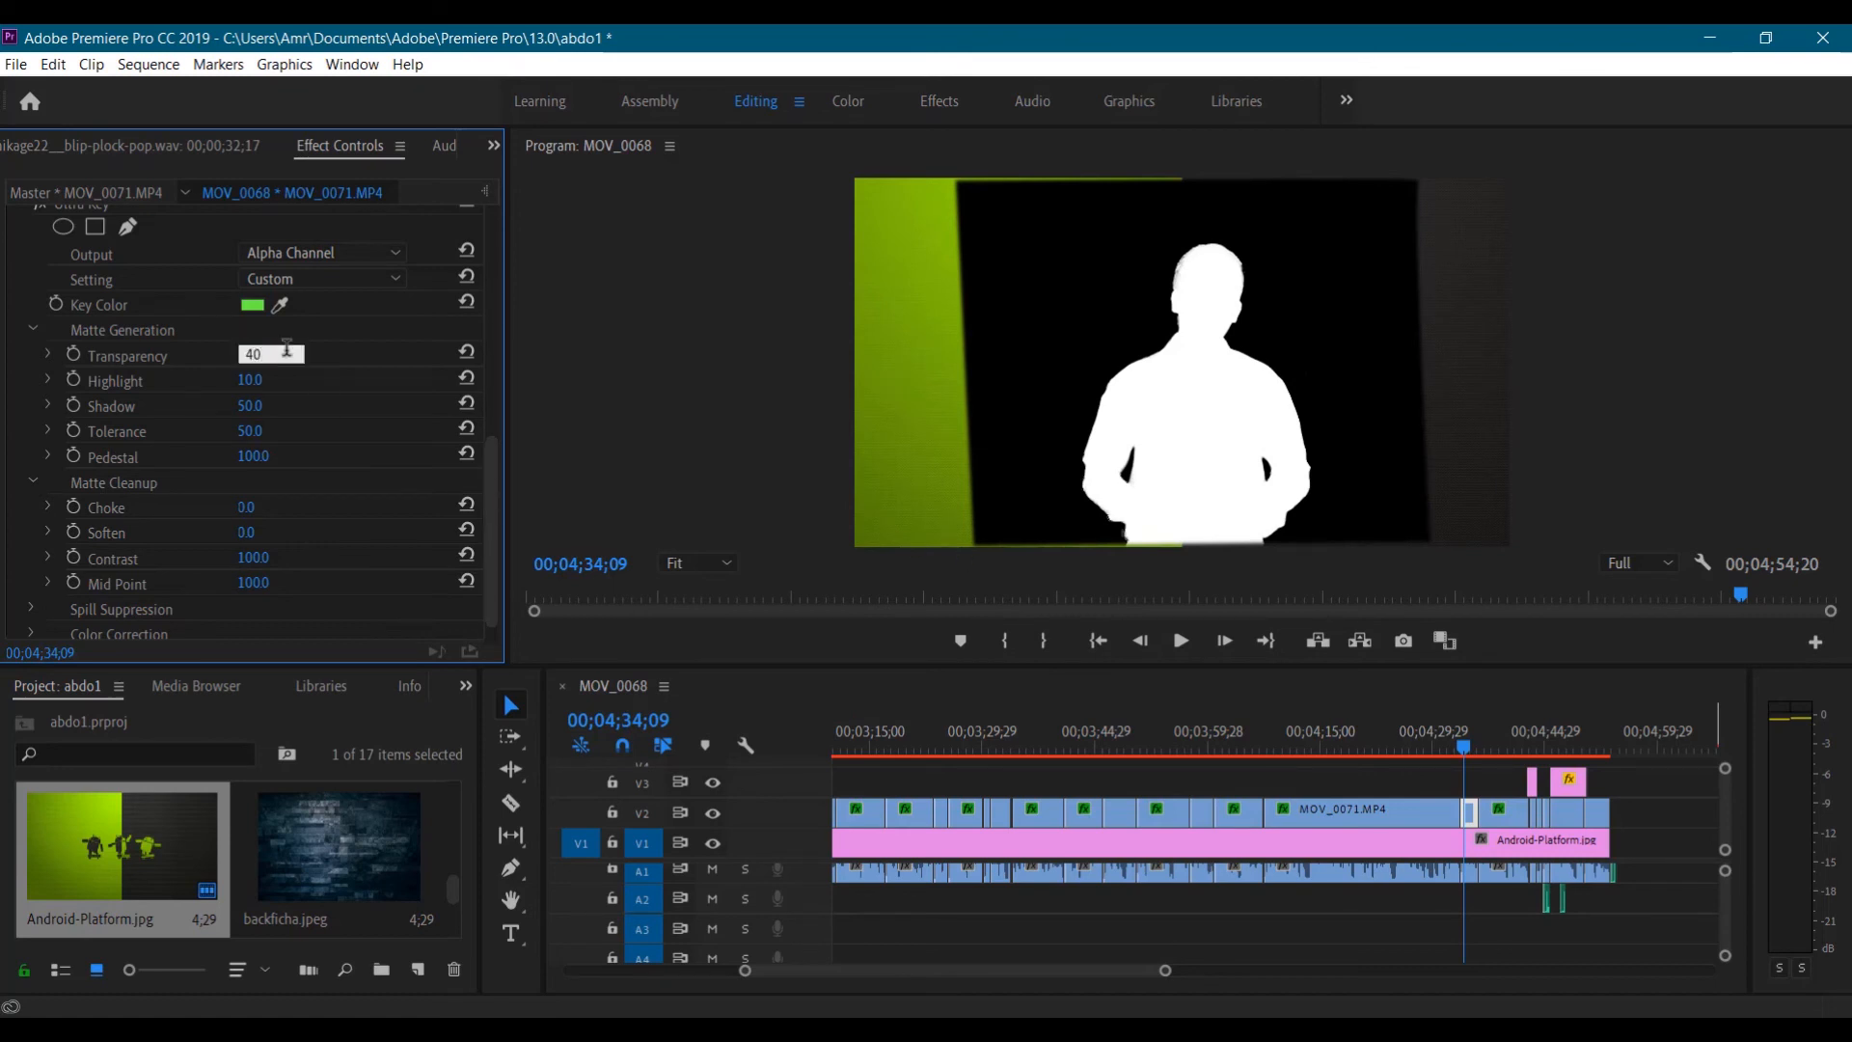
left_click(322, 253)
left_click(310, 278)
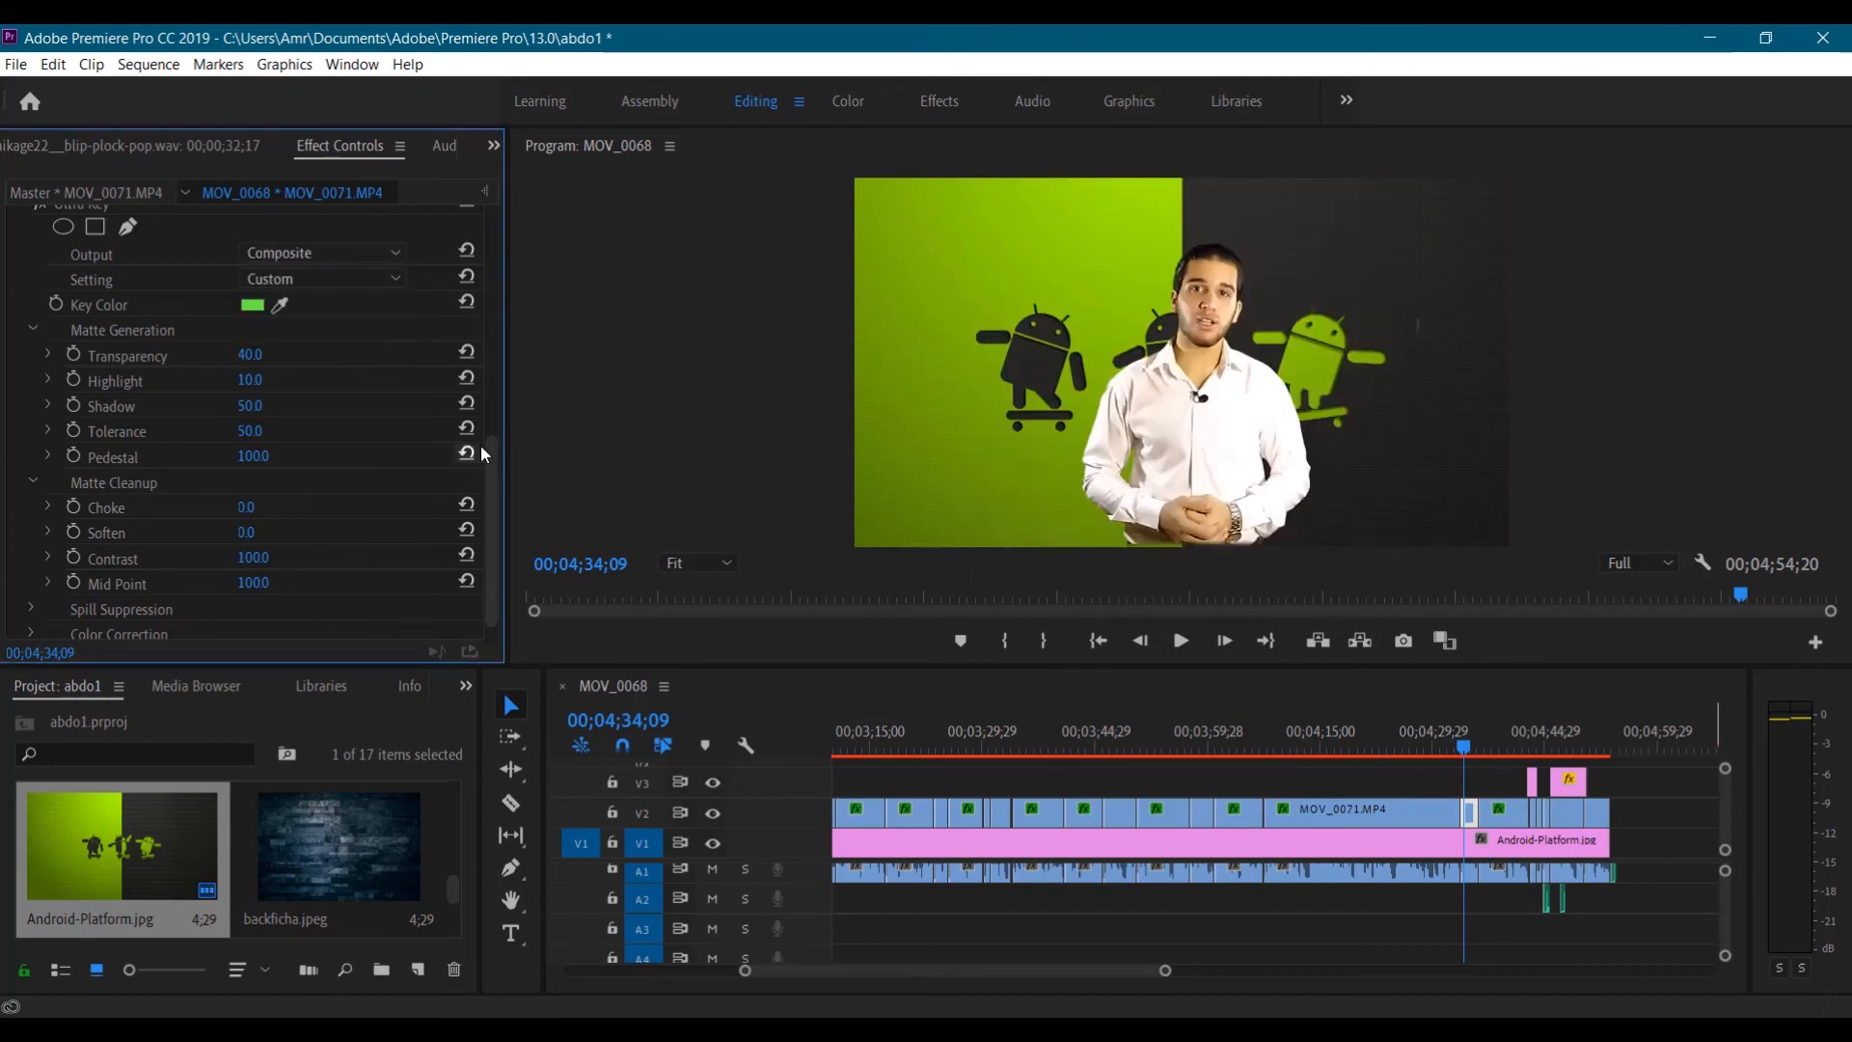
left_click_drag(490, 449, 491, 198)
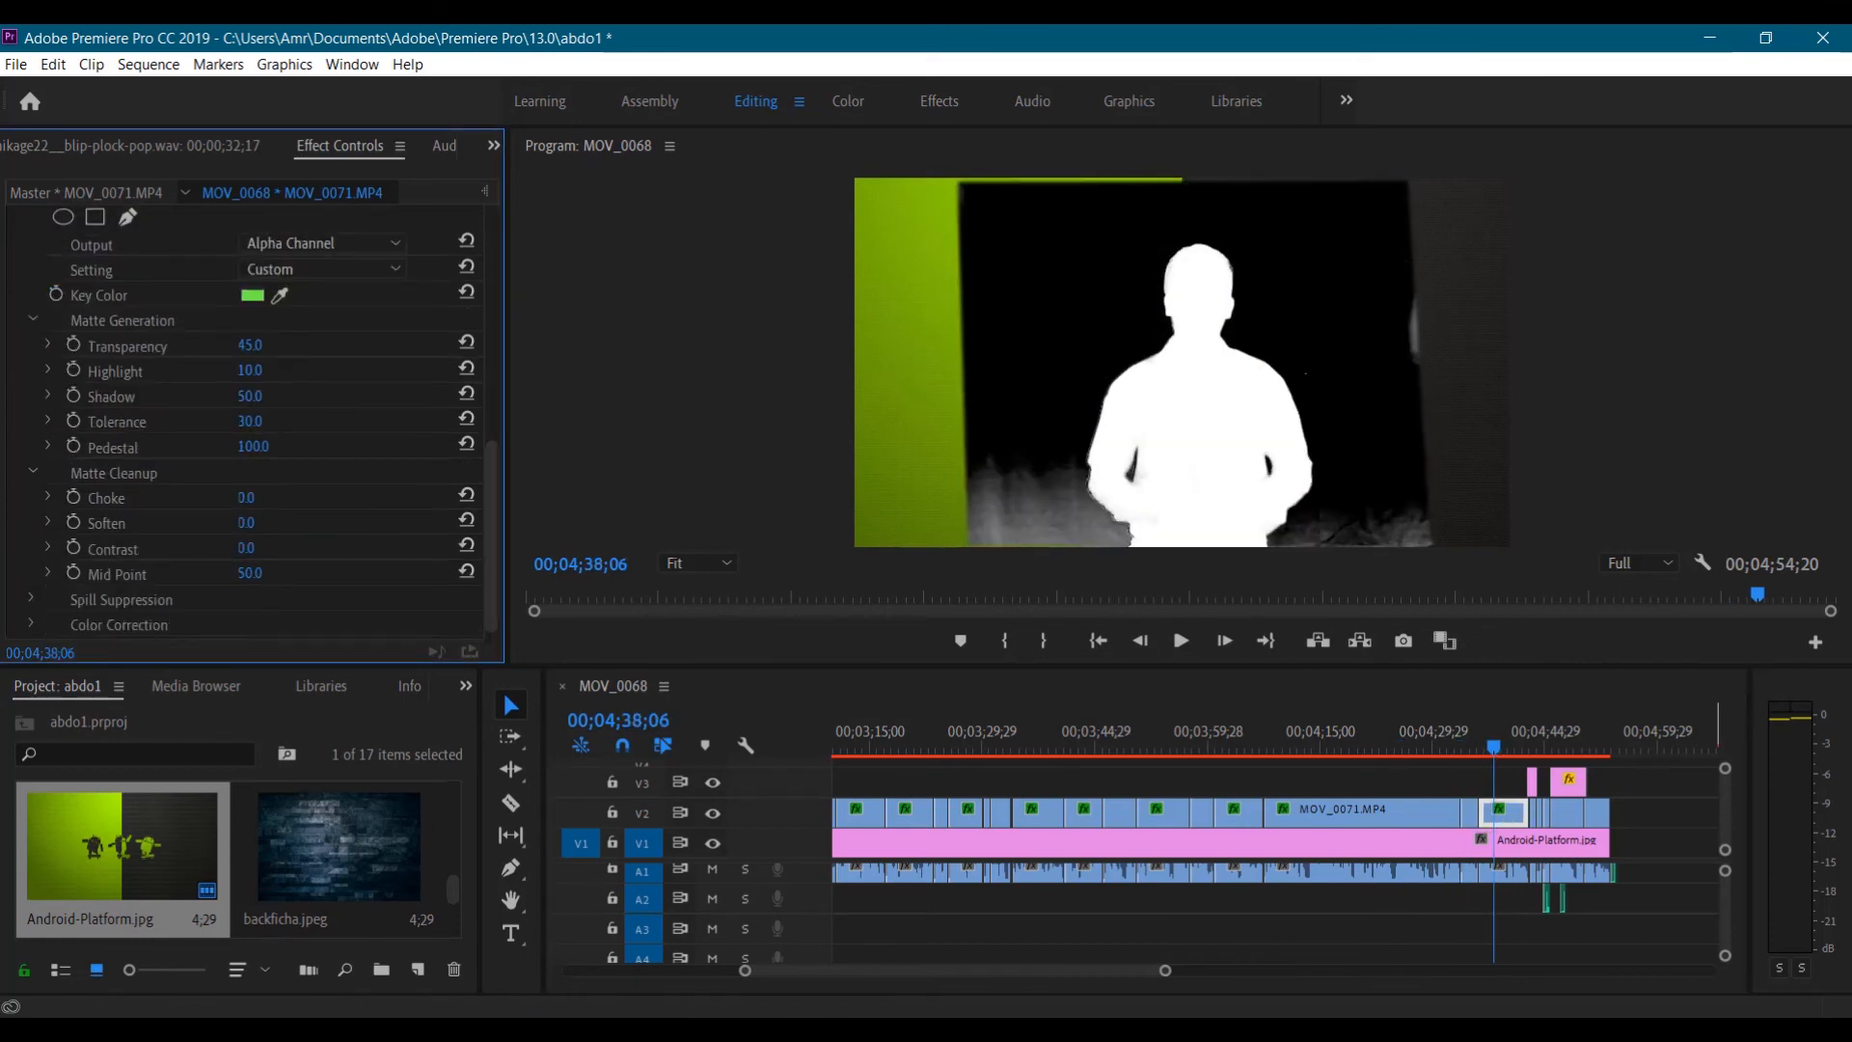
Adjust the Ultra Key Transparency of the MOV_0071.MP4 clip at 00;04;38;06
left_click(258, 318)
scroll(244, 405, "up", 8)
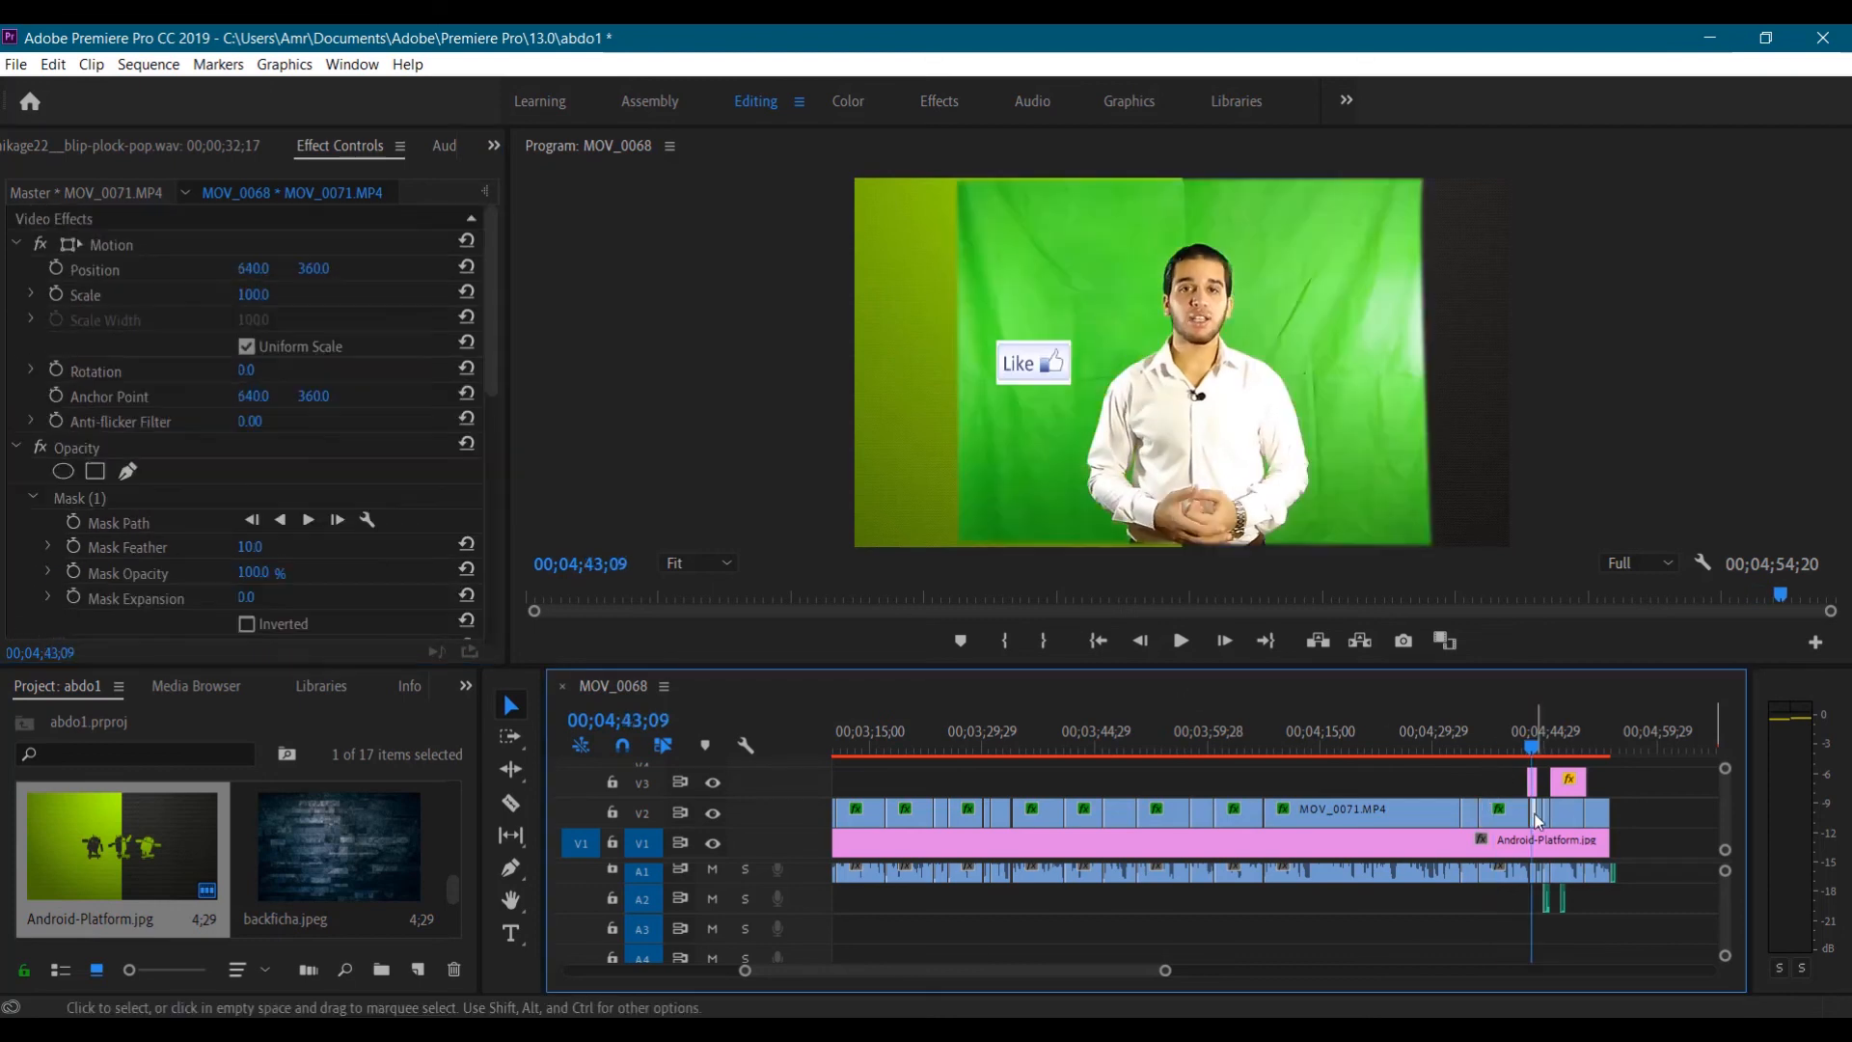
Key out the green backdrop of the short V2 clip at 00;04;43;09 with Ultra Key, using a Transparency of 40
scroll(241, 434, "down", 5)
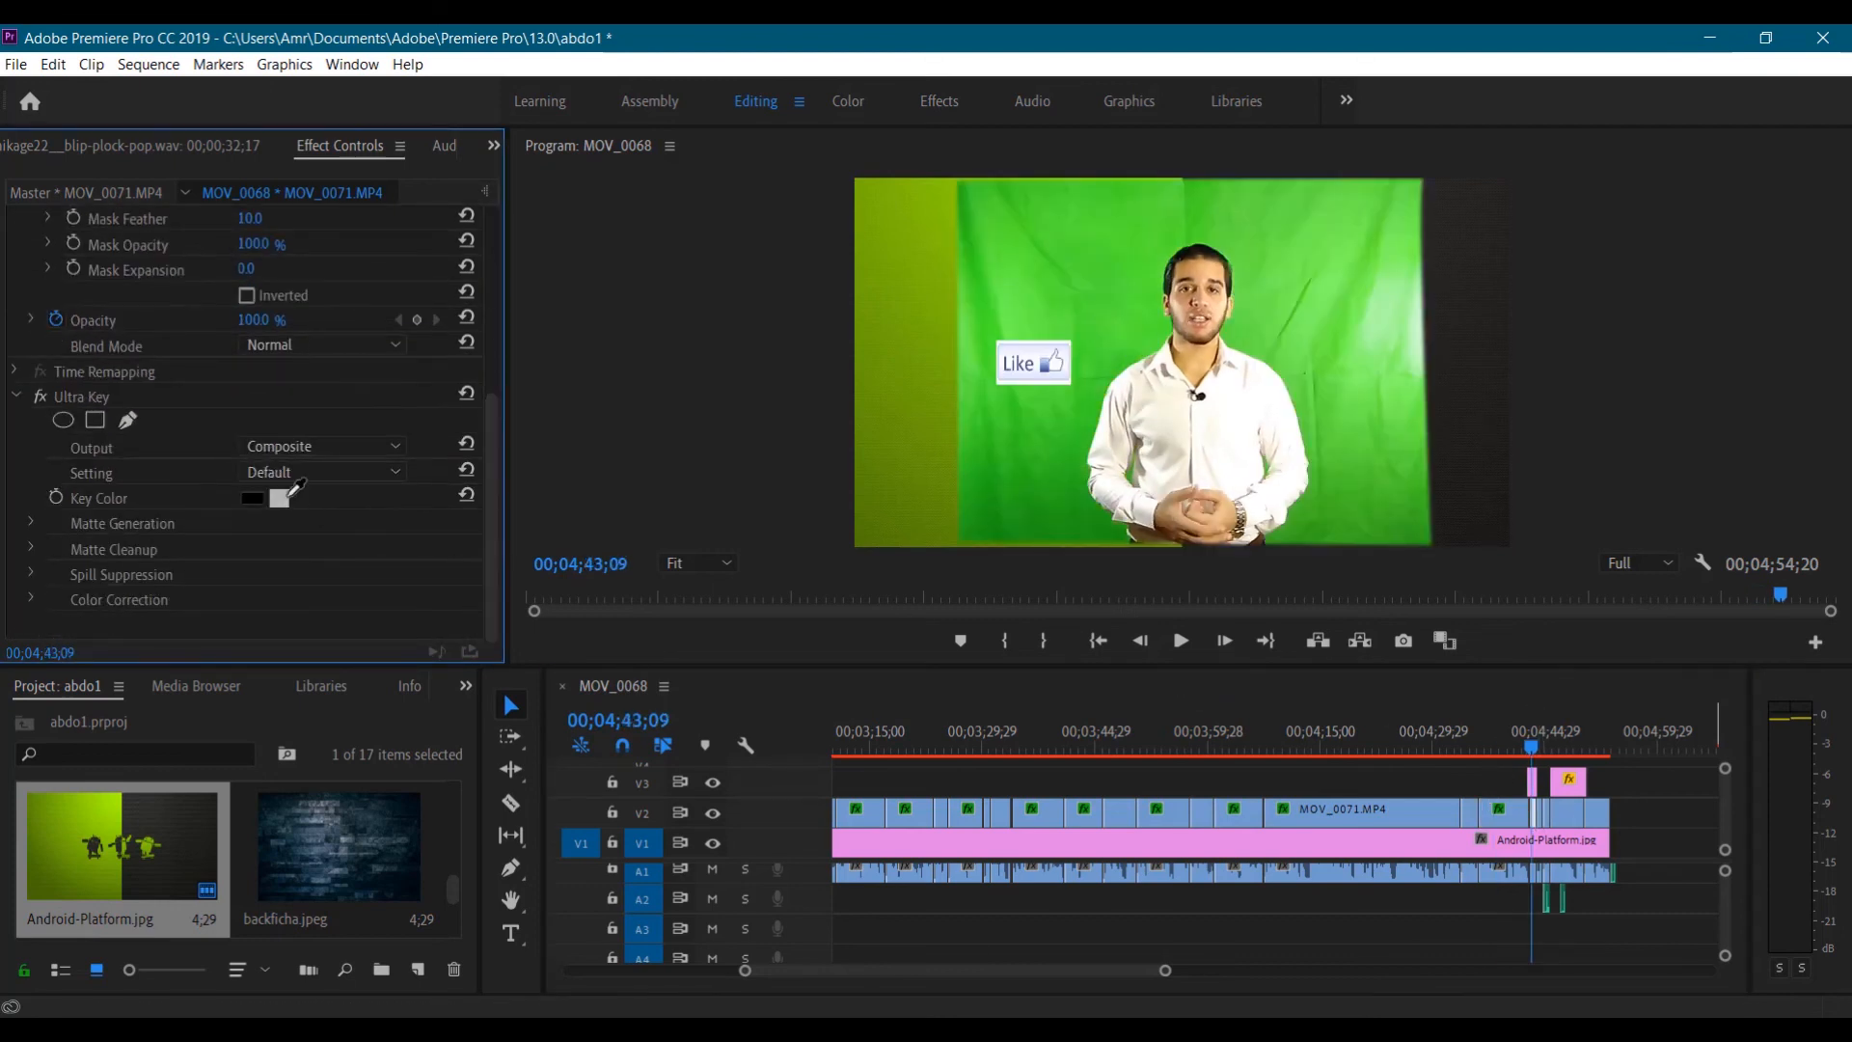
left_click(321, 446)
left_click(290, 471)
left_click(34, 524)
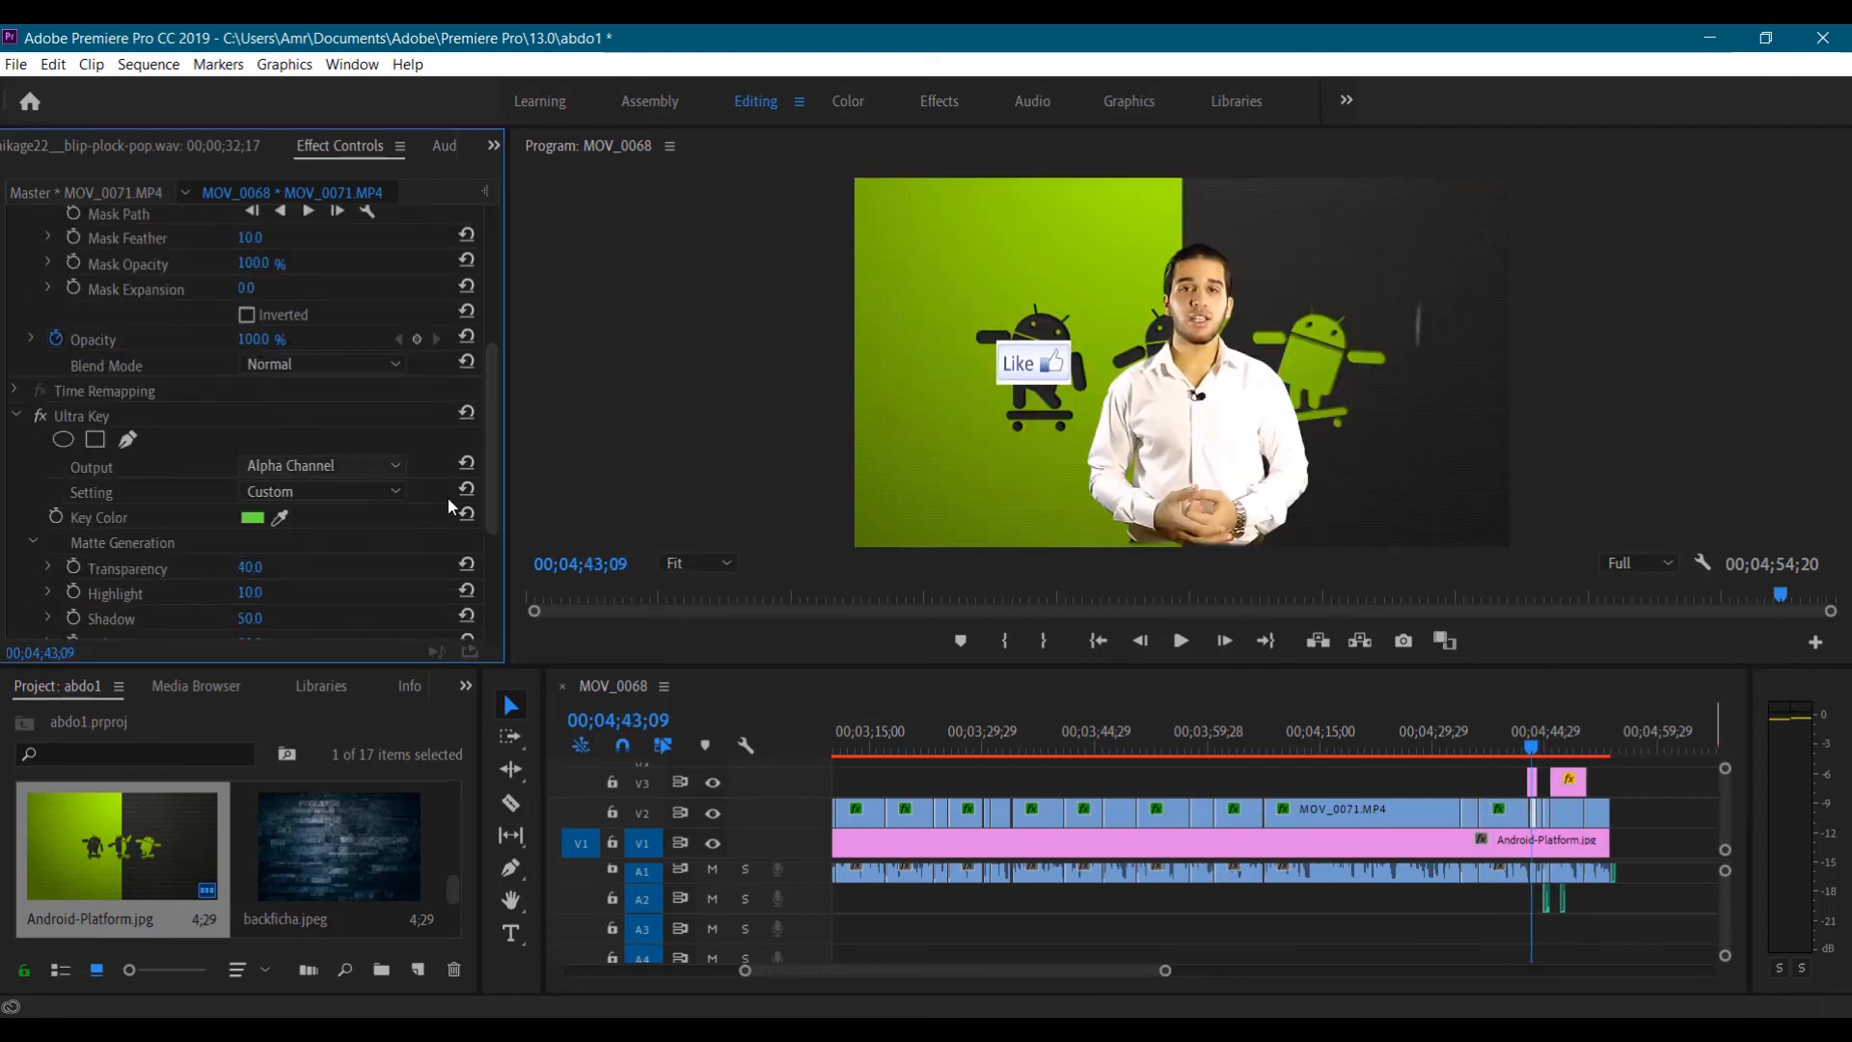
scroll(449, 505, "up", 8)
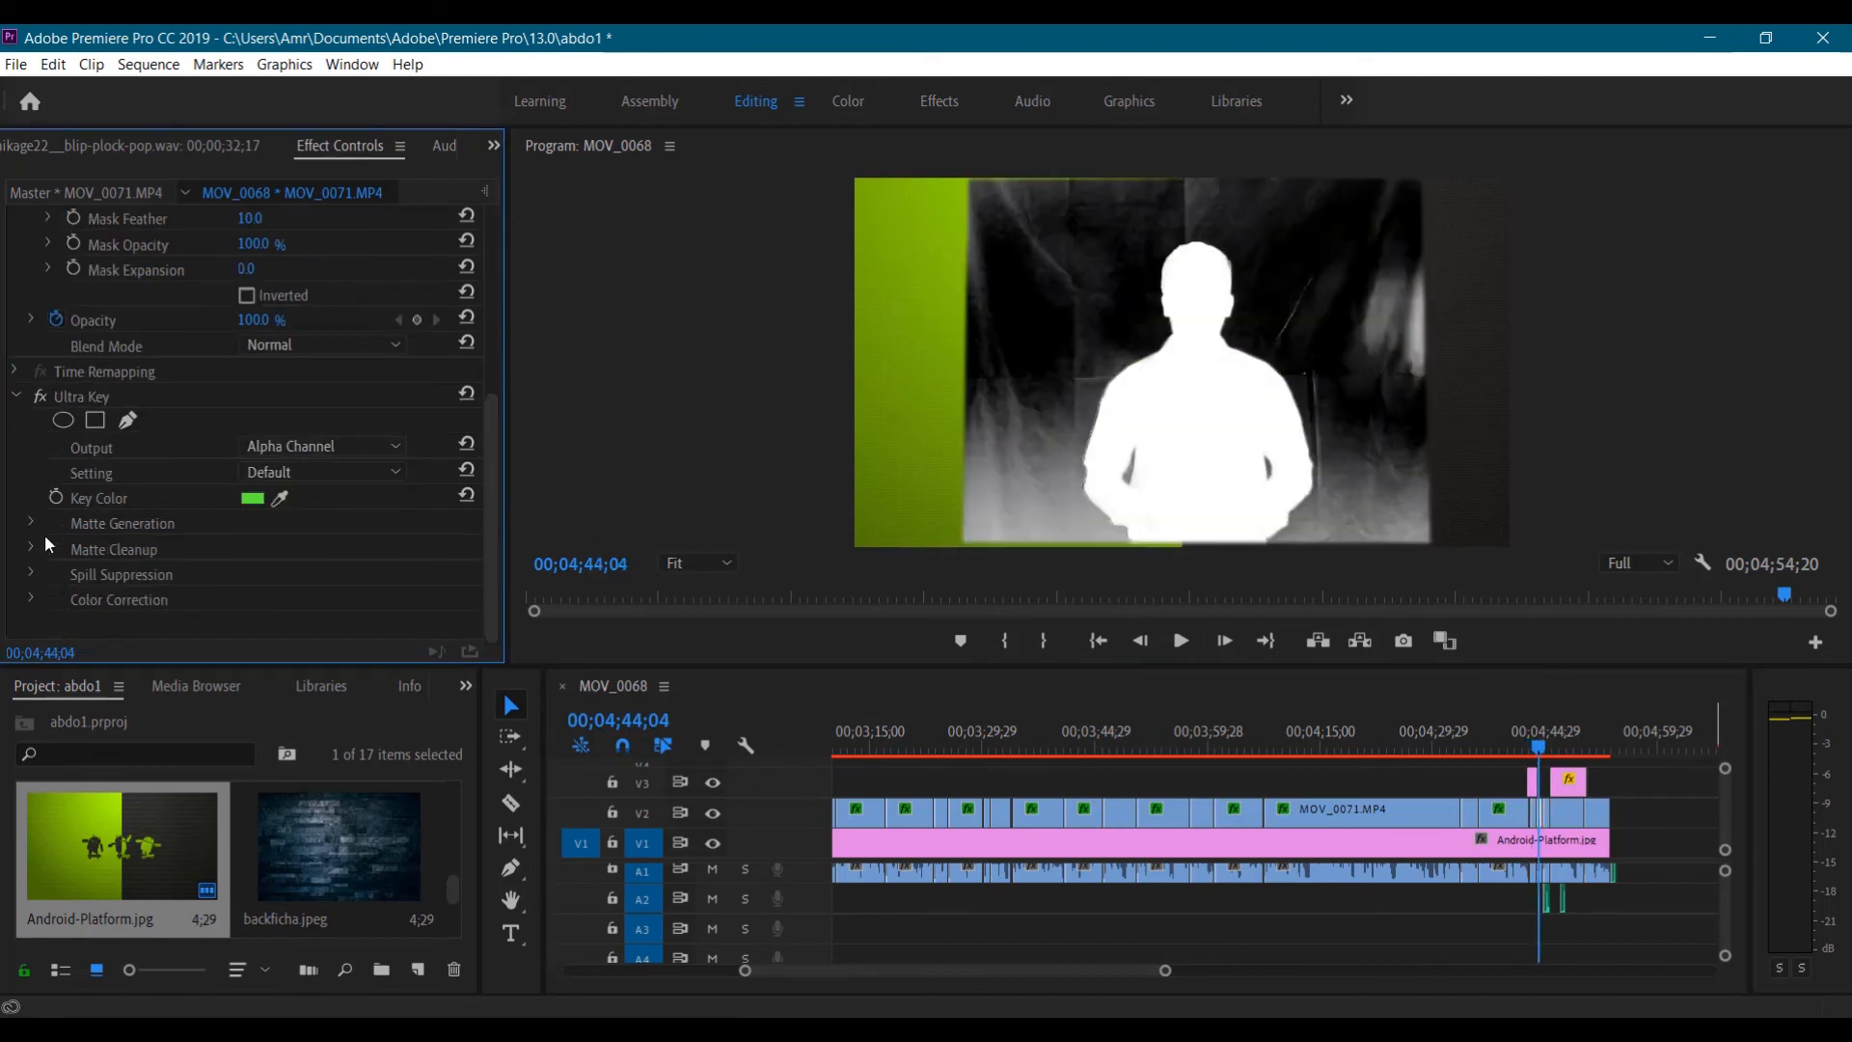
Set Pedestal, Contrast and Mid Point to 100, Transparency to 40 and vertical Position to 372 for the clip at 00;04;44;04
left_click(30, 547)
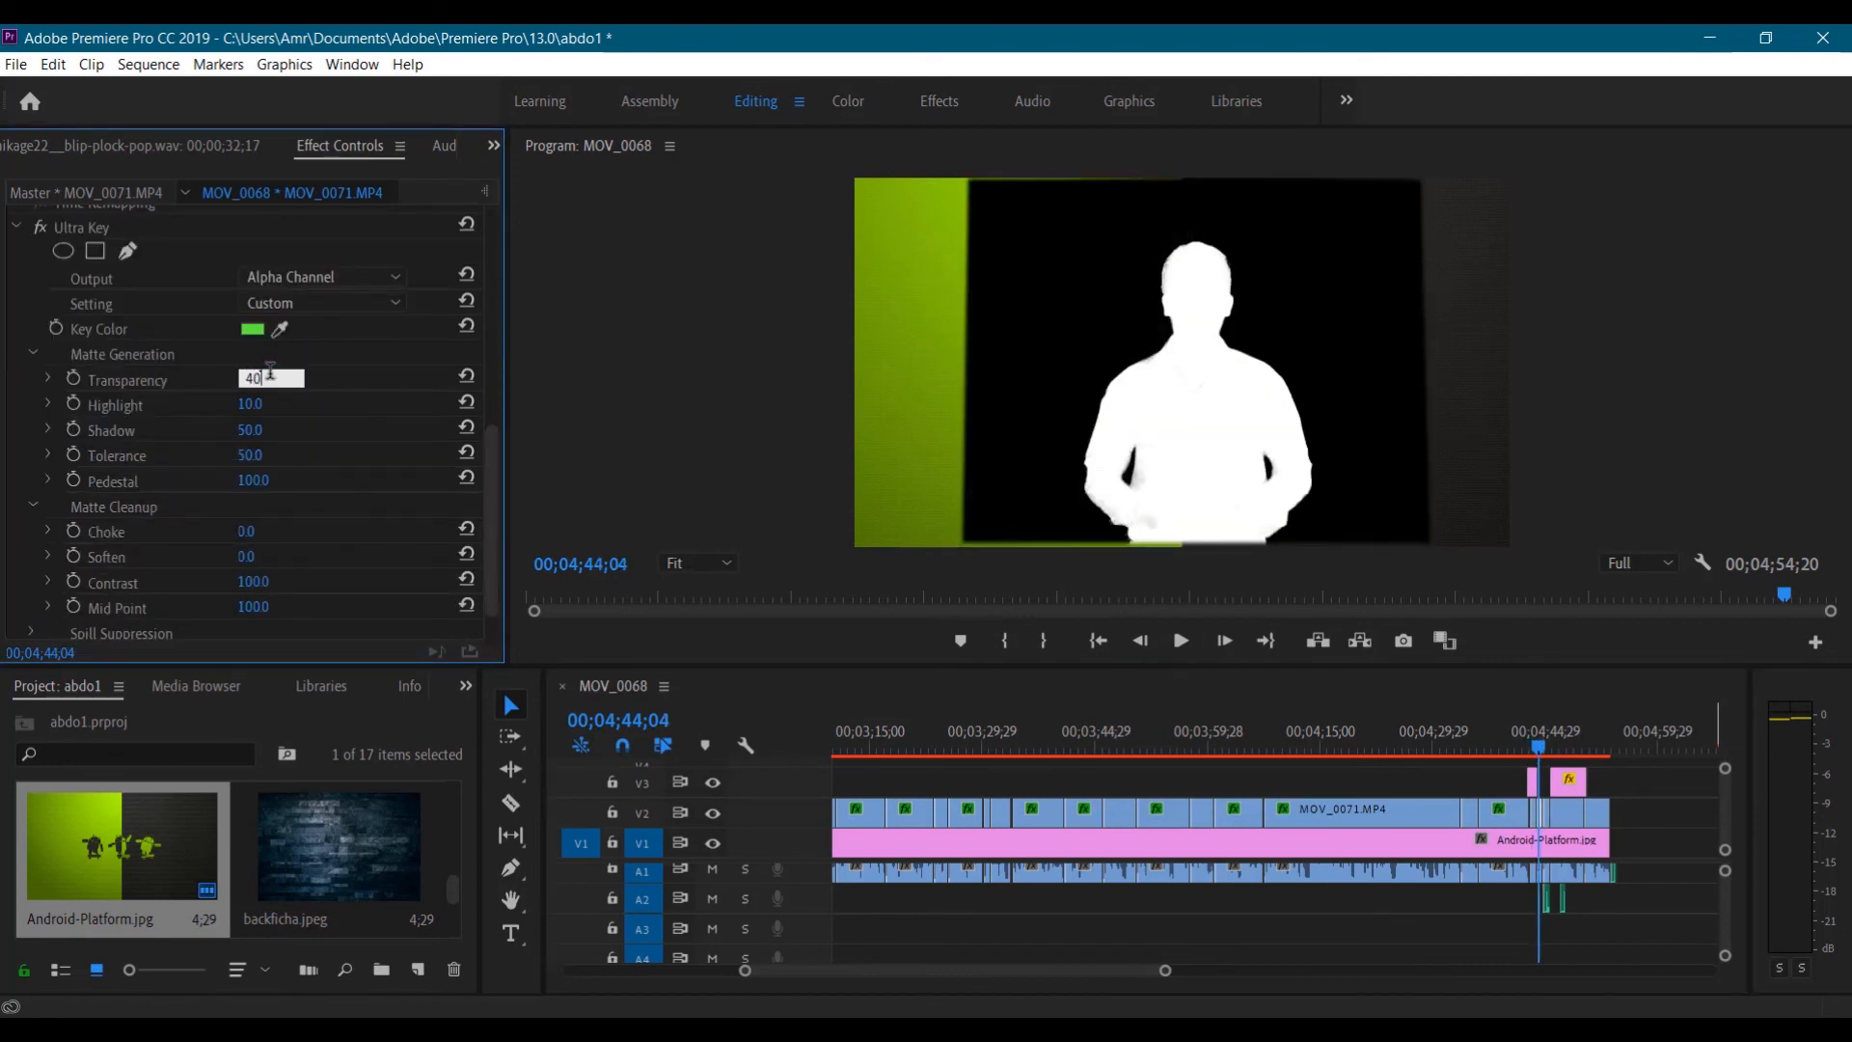
scroll(385, 512, "up", 3)
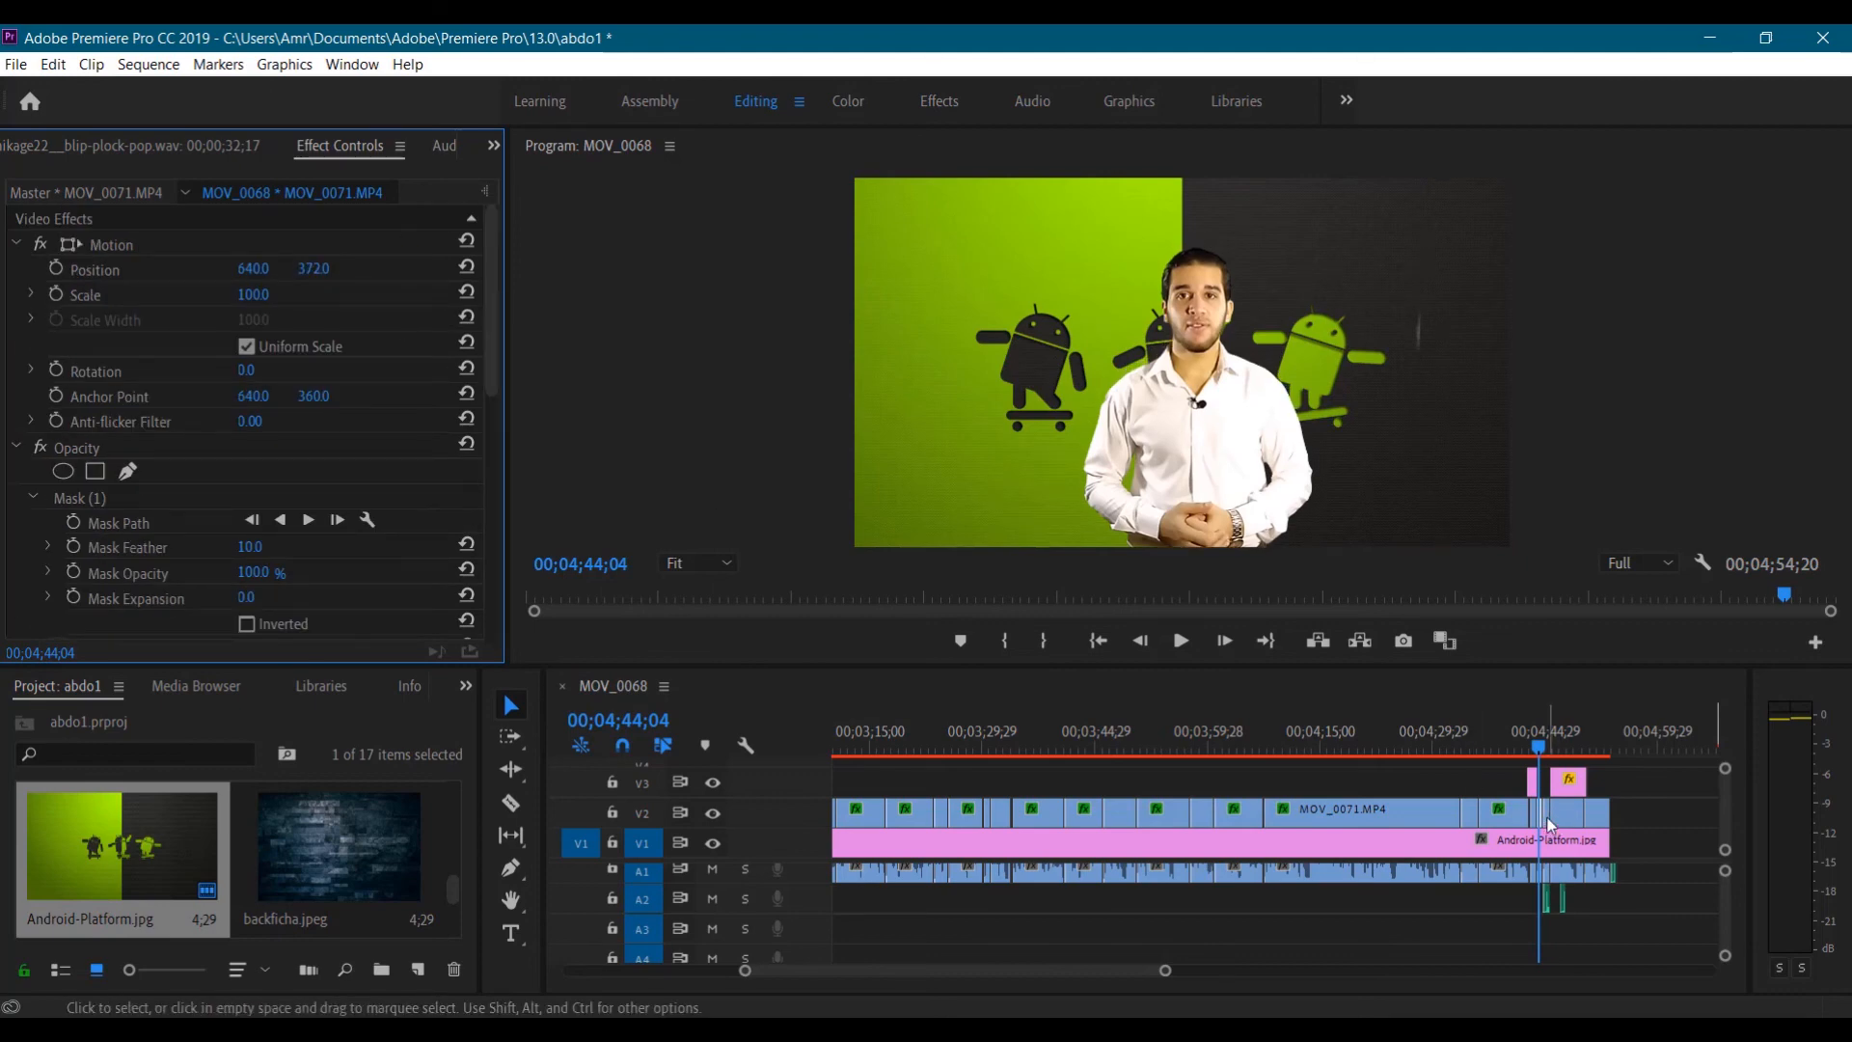